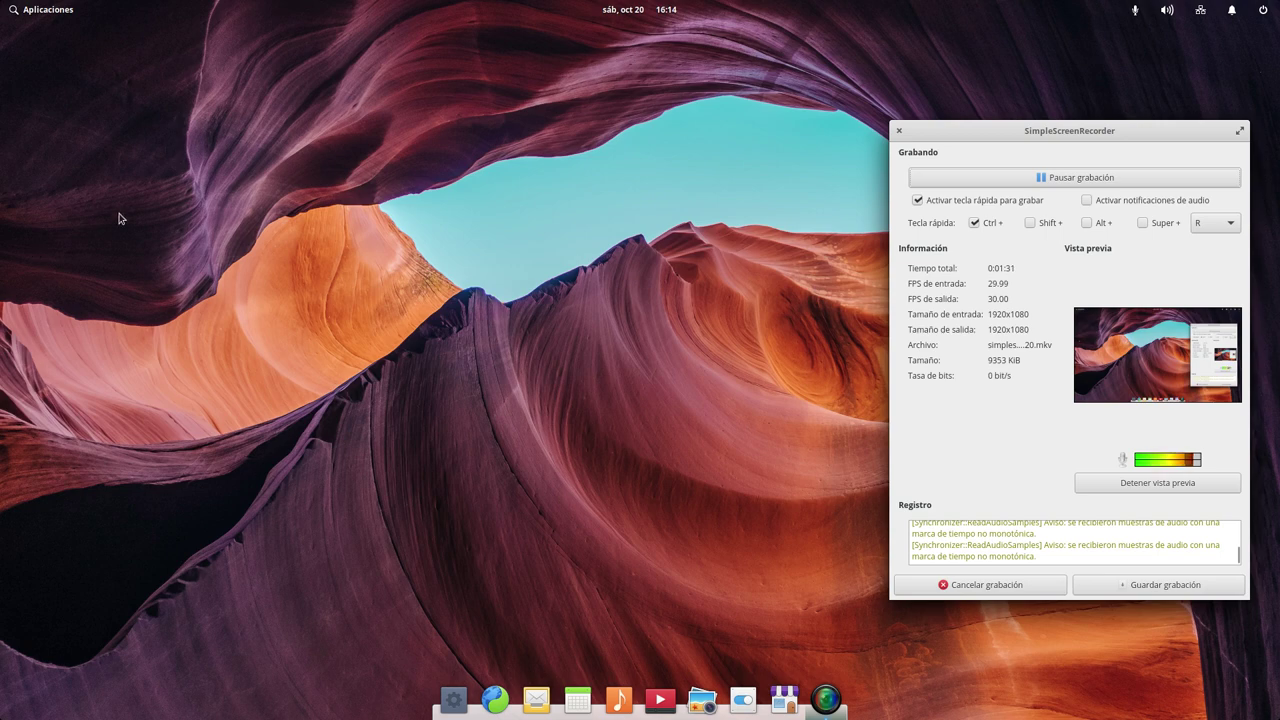
drag(1086, 134, 1089, 43)
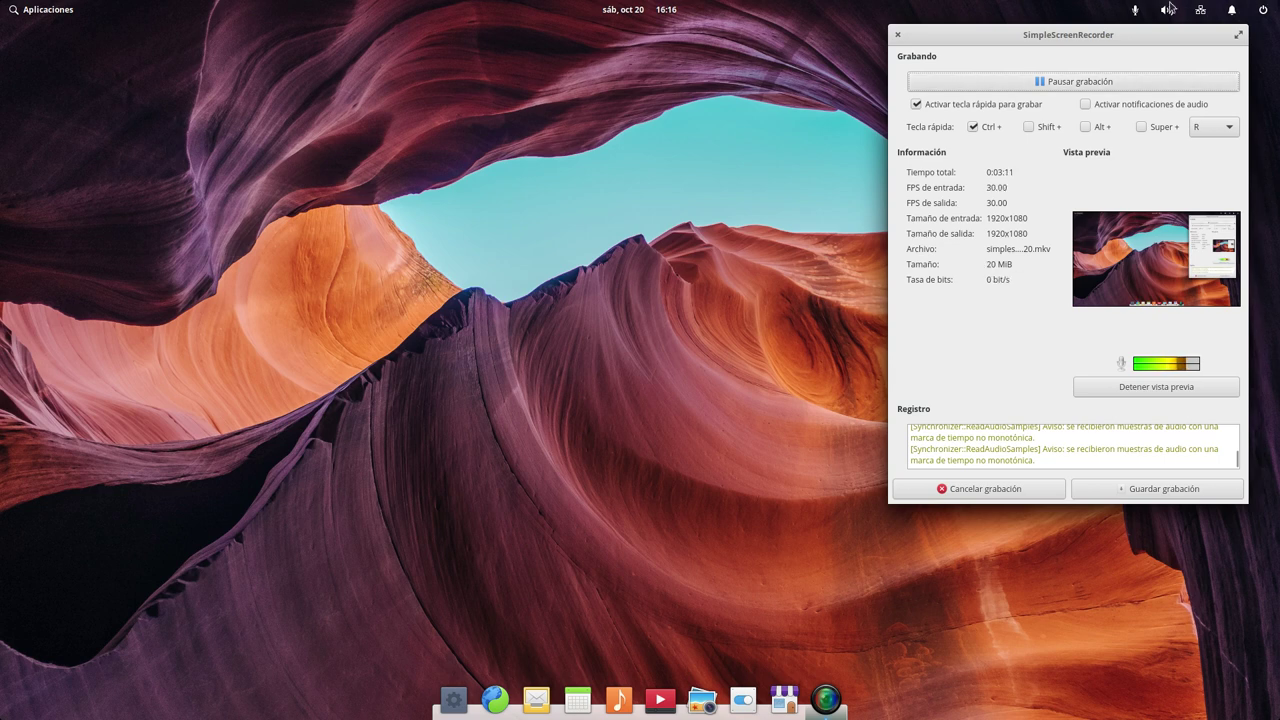
drag(1106, 40, 1100, 70)
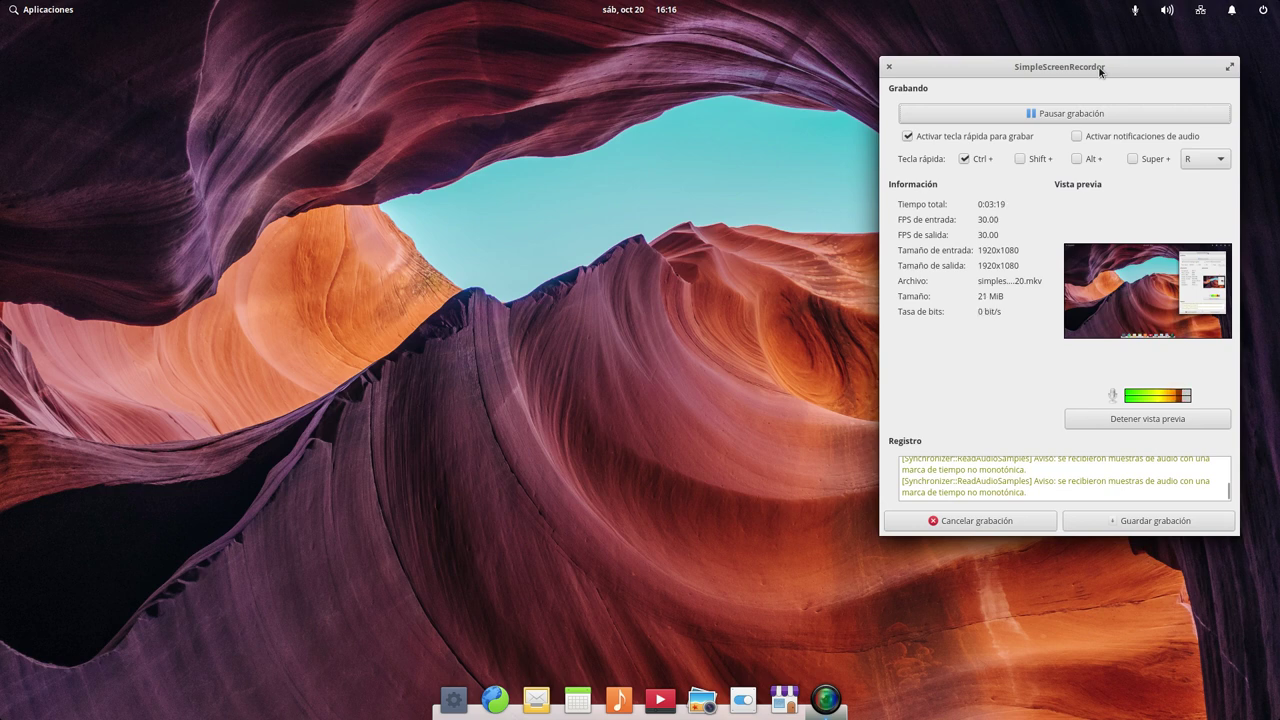
Step: Switch to the web browser and bring up the elementary OS home page at elementary.io/es
click(505, 697)
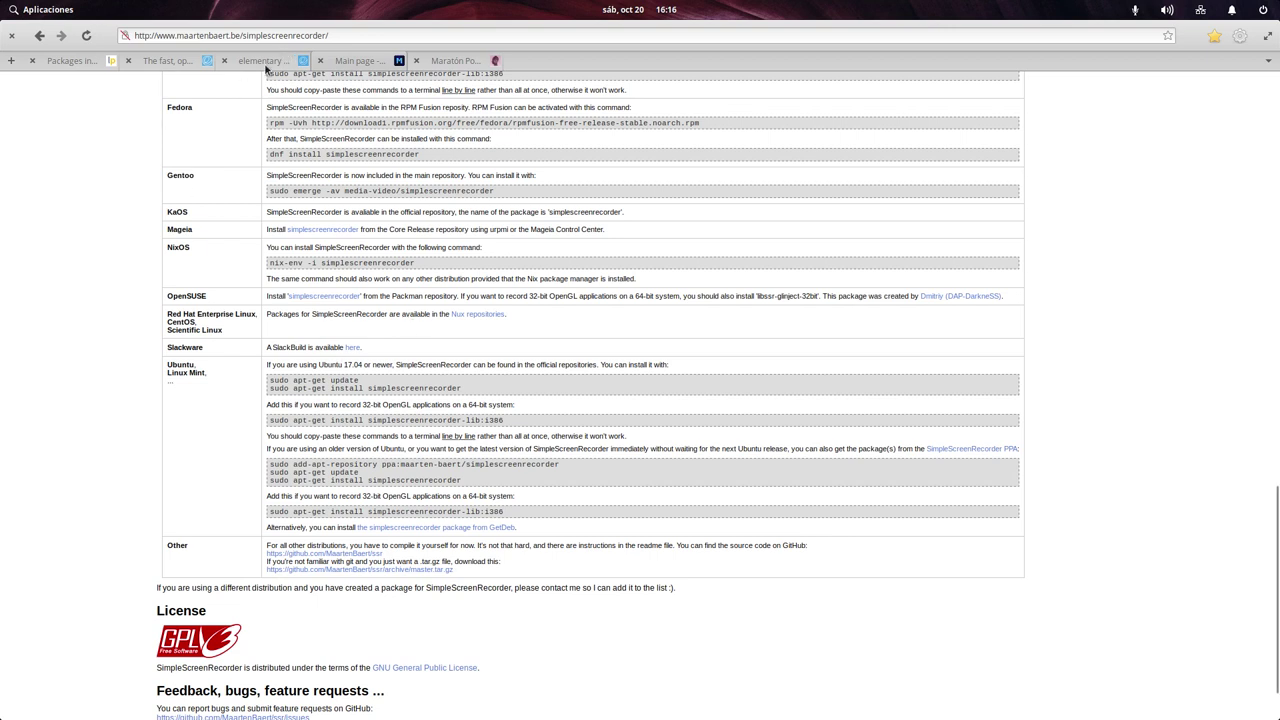
click(264, 62)
click(176, 58)
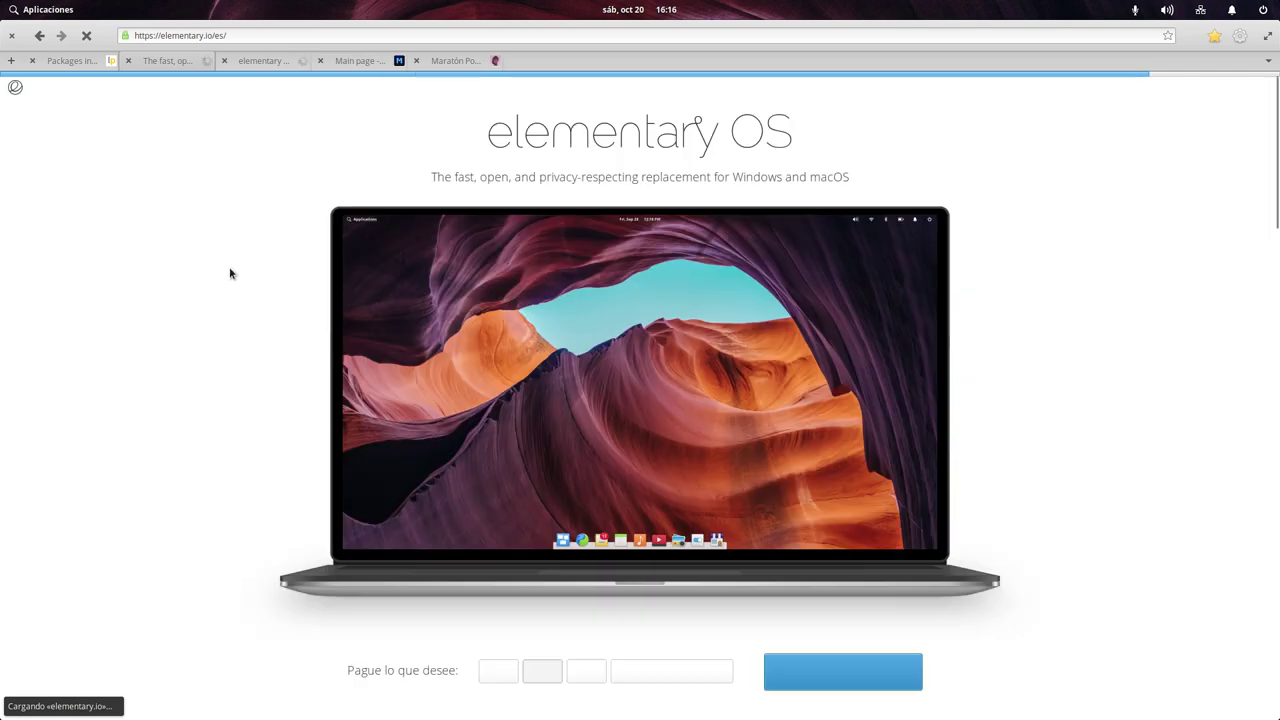
Step: Look over the home page's pricing, What's New, AppCenter and bundled apps sections, returning to the three feature columns
scroll(294, 254, down, 5)
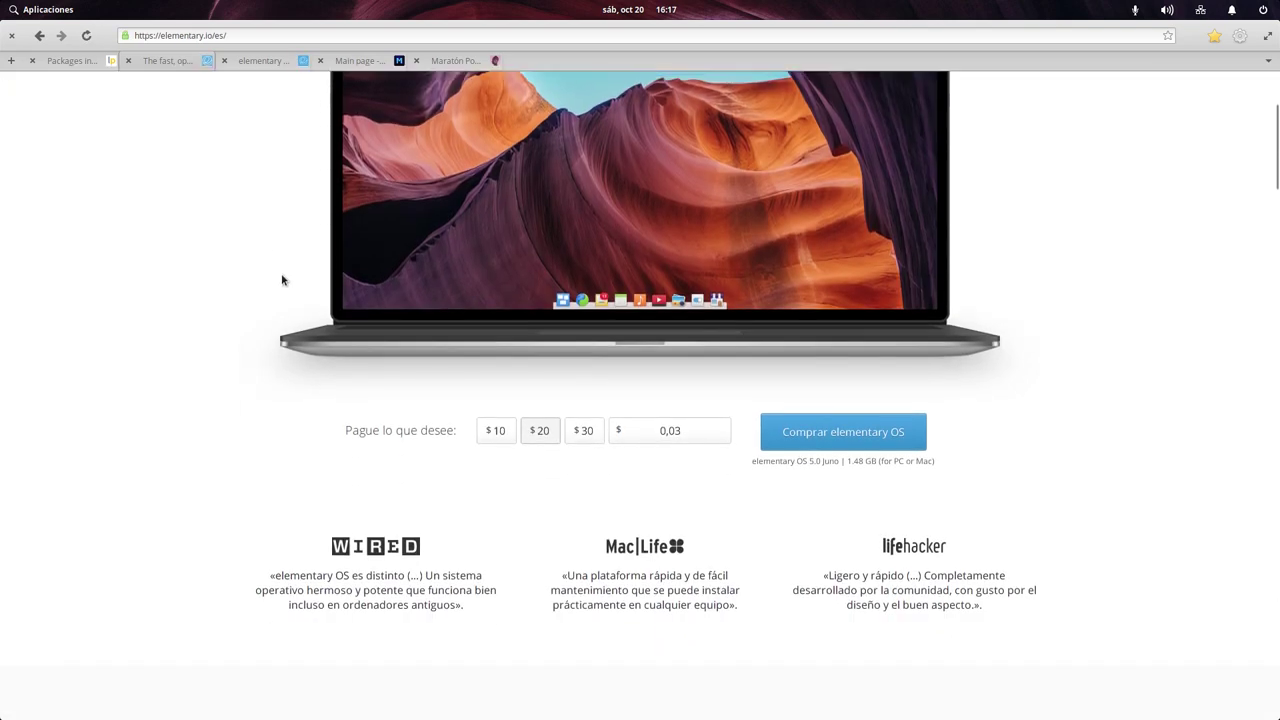
scroll(280, 282, down, 5)
scroll(280, 283, down, 9)
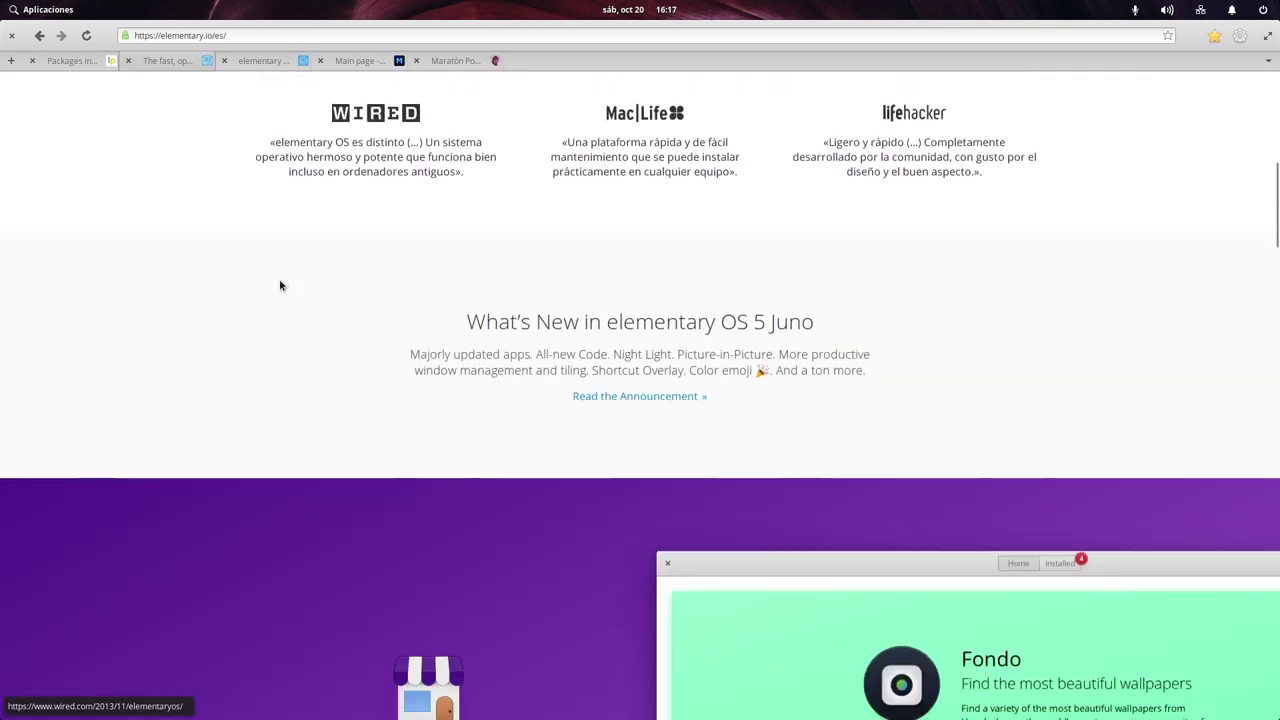
scroll(280, 286, down, 6)
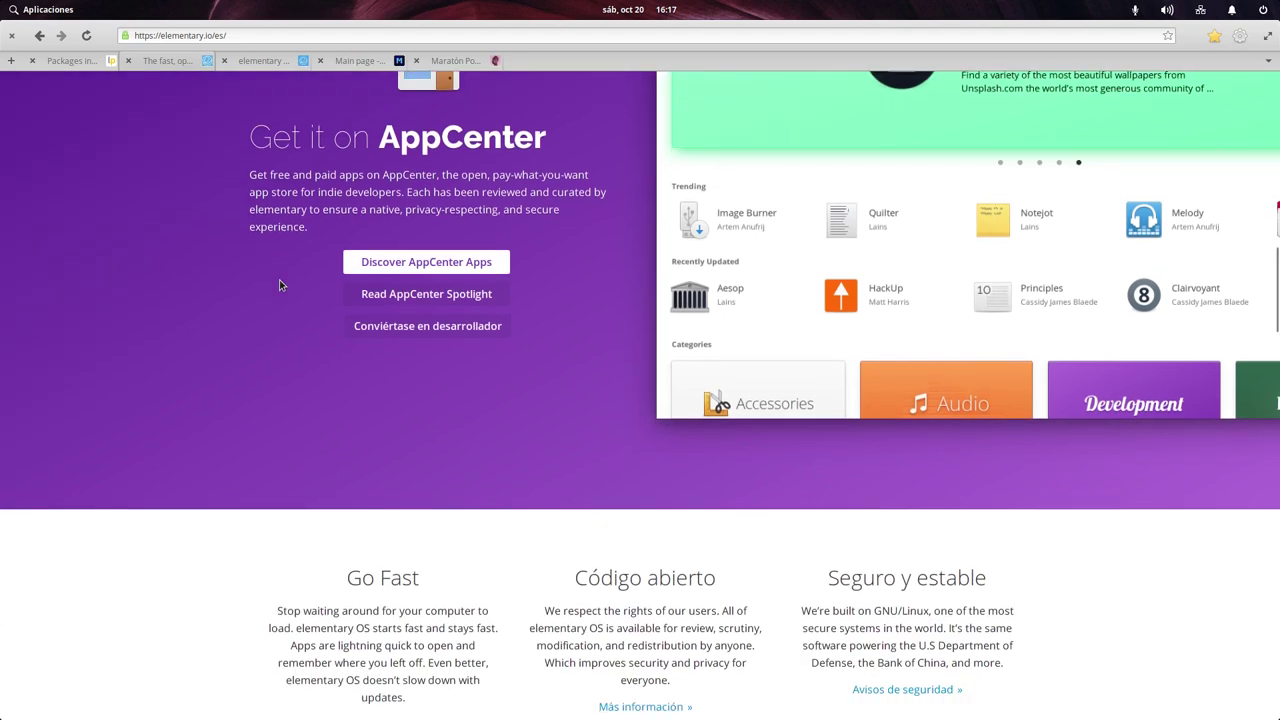
scroll(323, 343, down, 6)
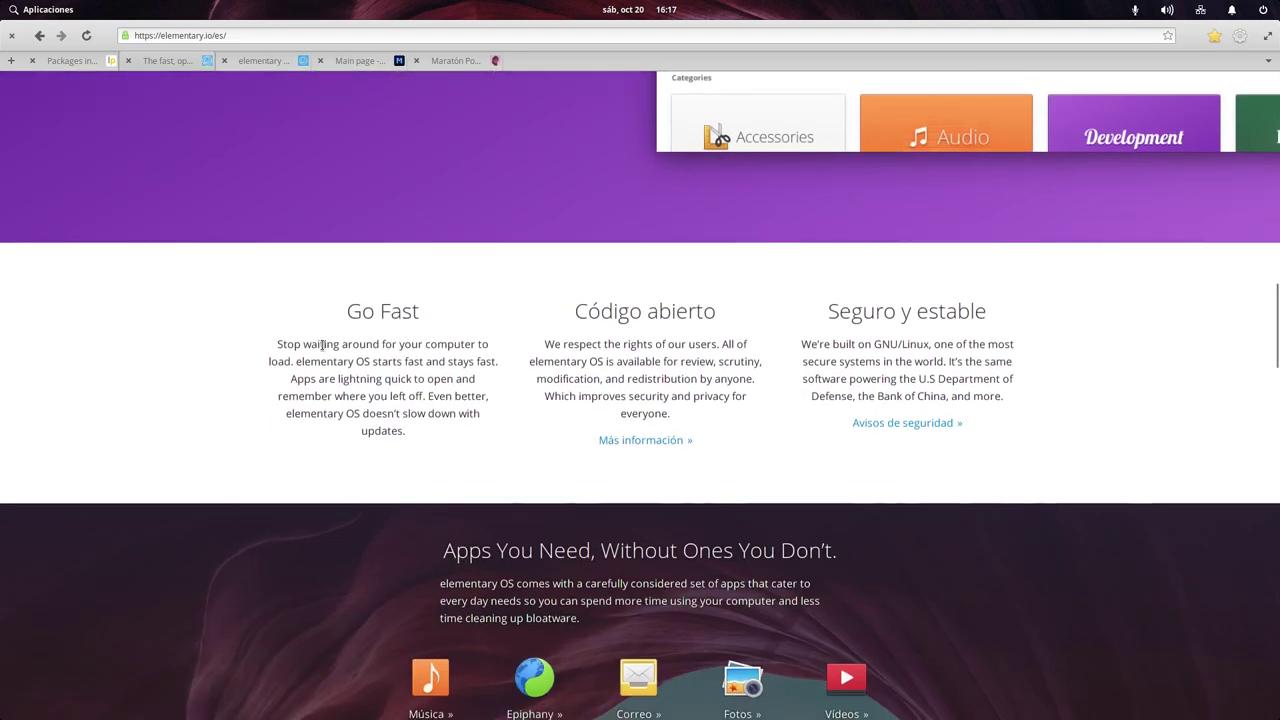
scroll(320, 353, down, 1)
scroll(319, 353, down, 6)
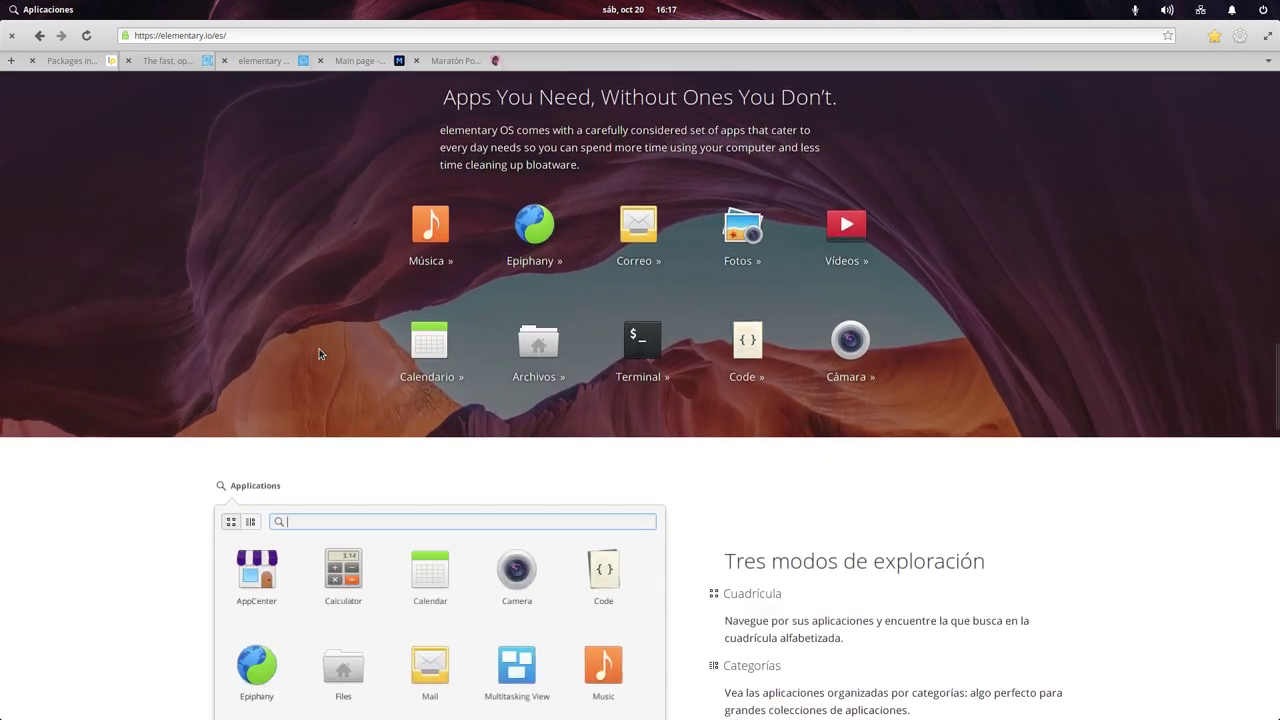
scroll(320, 353, up, 4)
scroll(320, 353, up, 3)
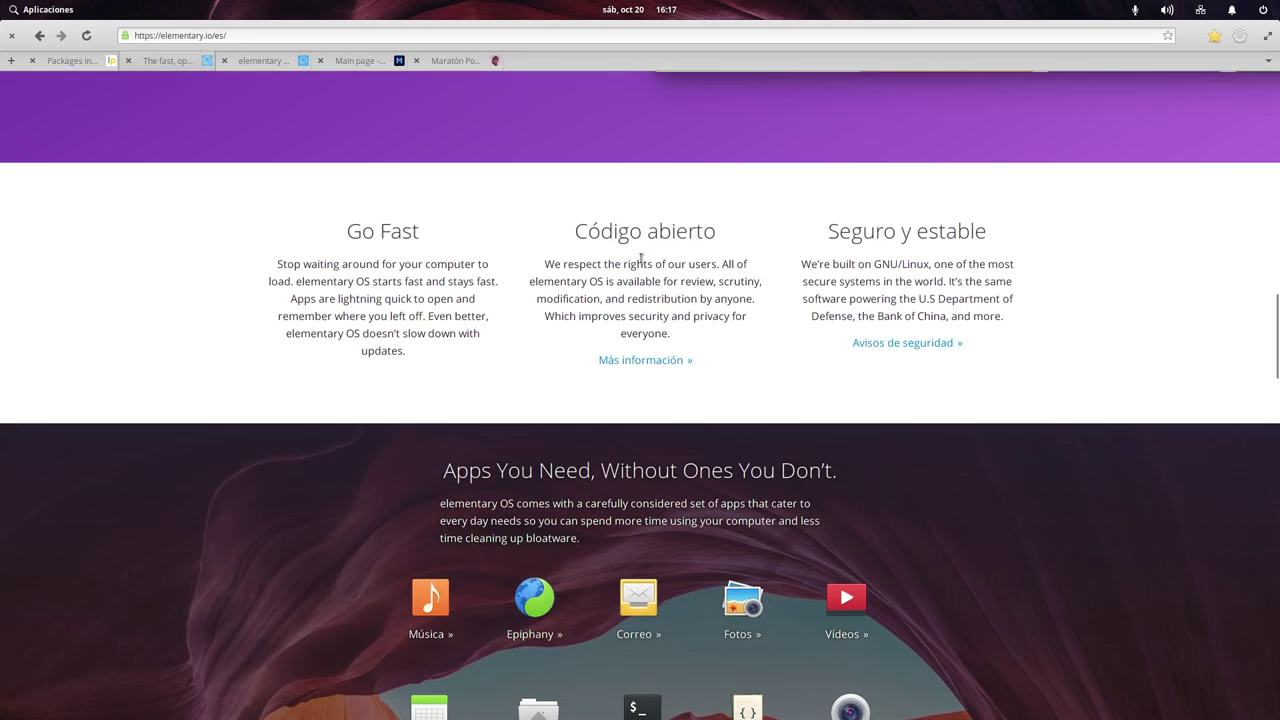
Step: Highlight the text of the "Código abierto", "Go Fast" and "Seguro y estable" feature columns while reading them
drag(774, 323, 546, 220)
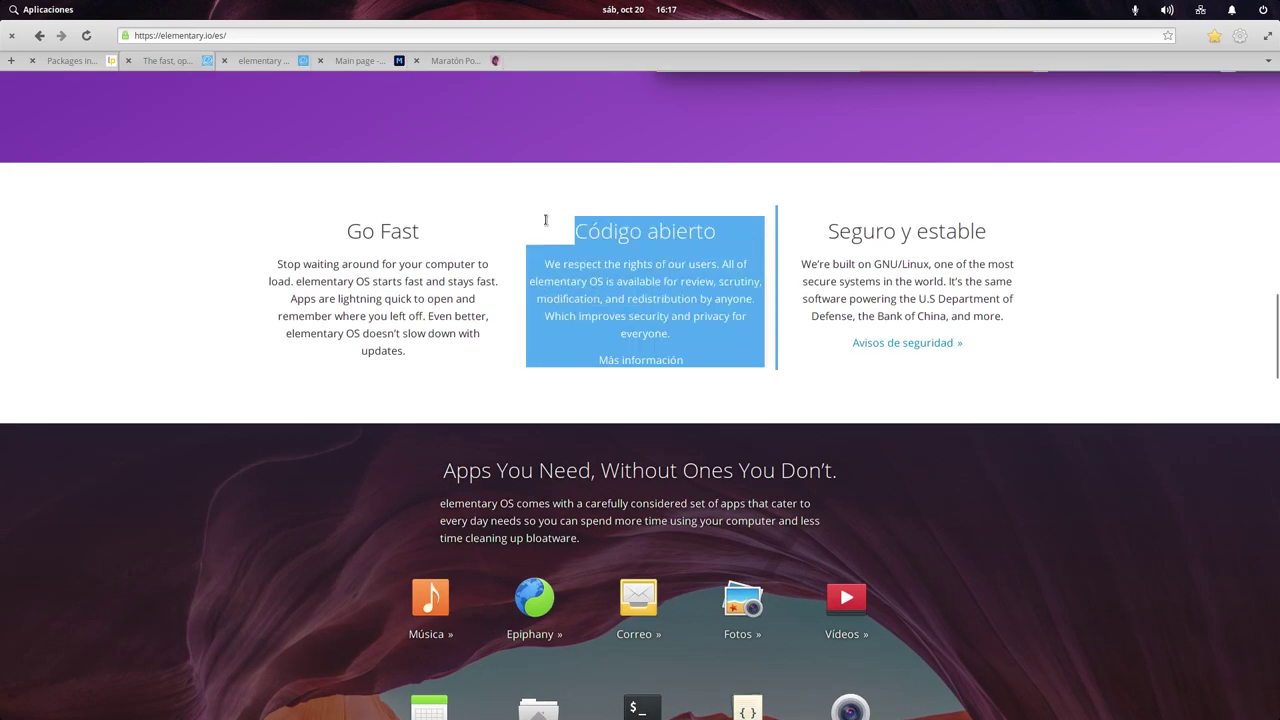
click(233, 272)
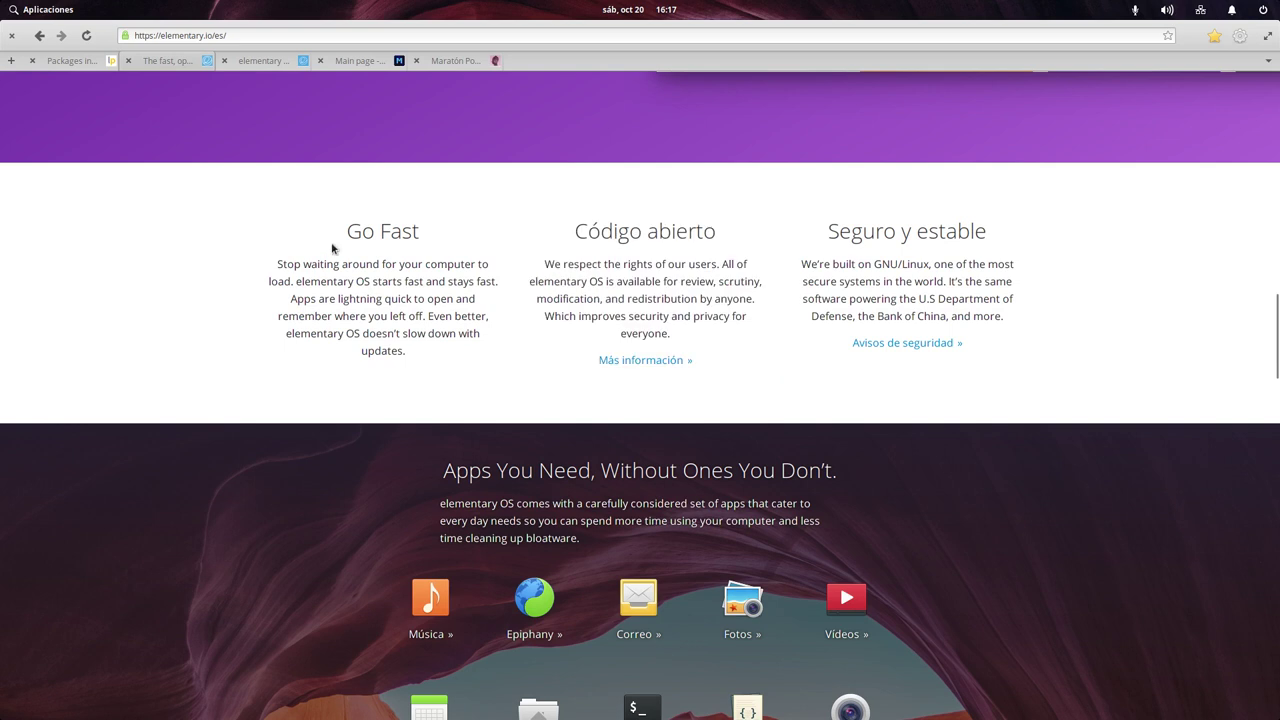
drag(345, 233, 400, 333)
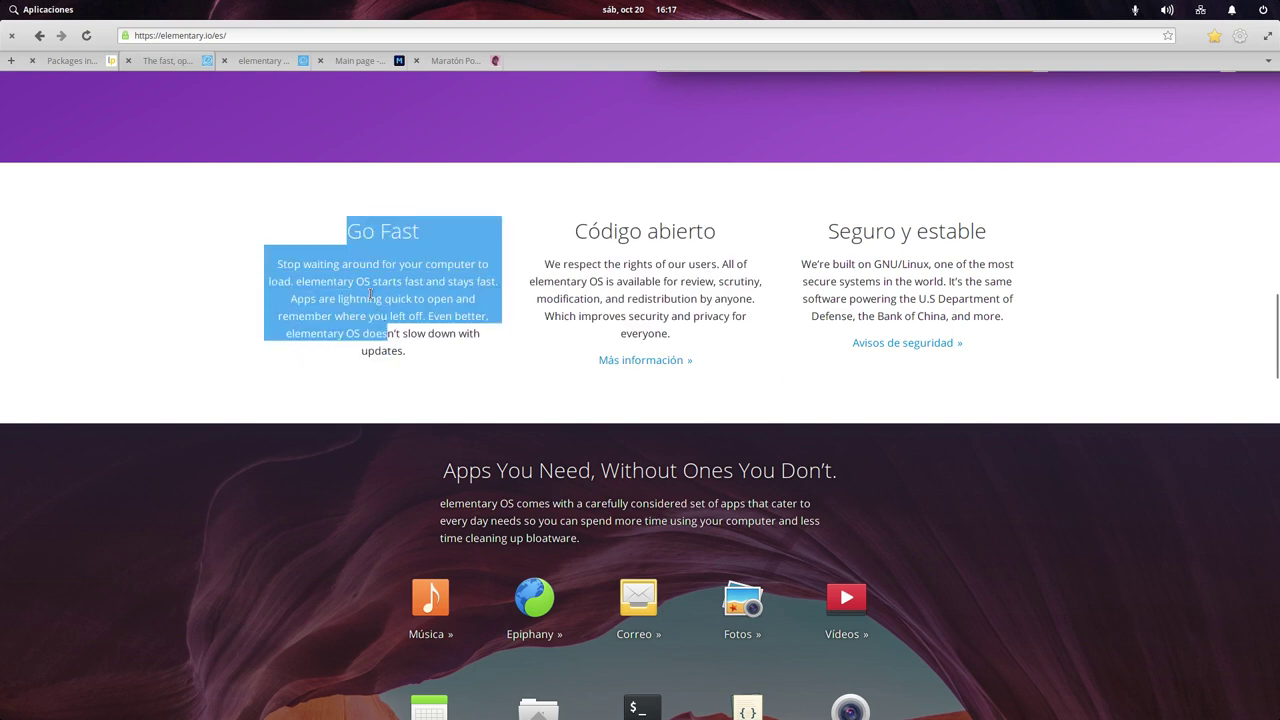
click(172, 290)
drag(881, 210, 995, 241)
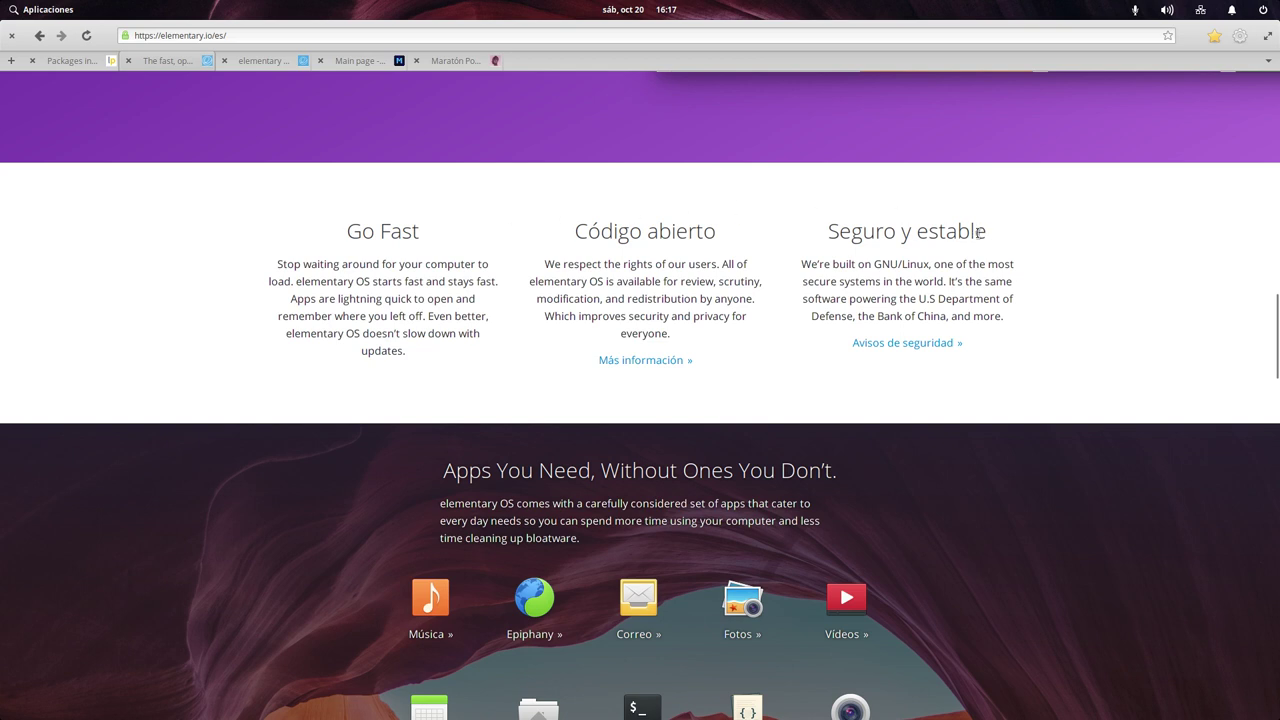
drag(990, 317, 820, 264)
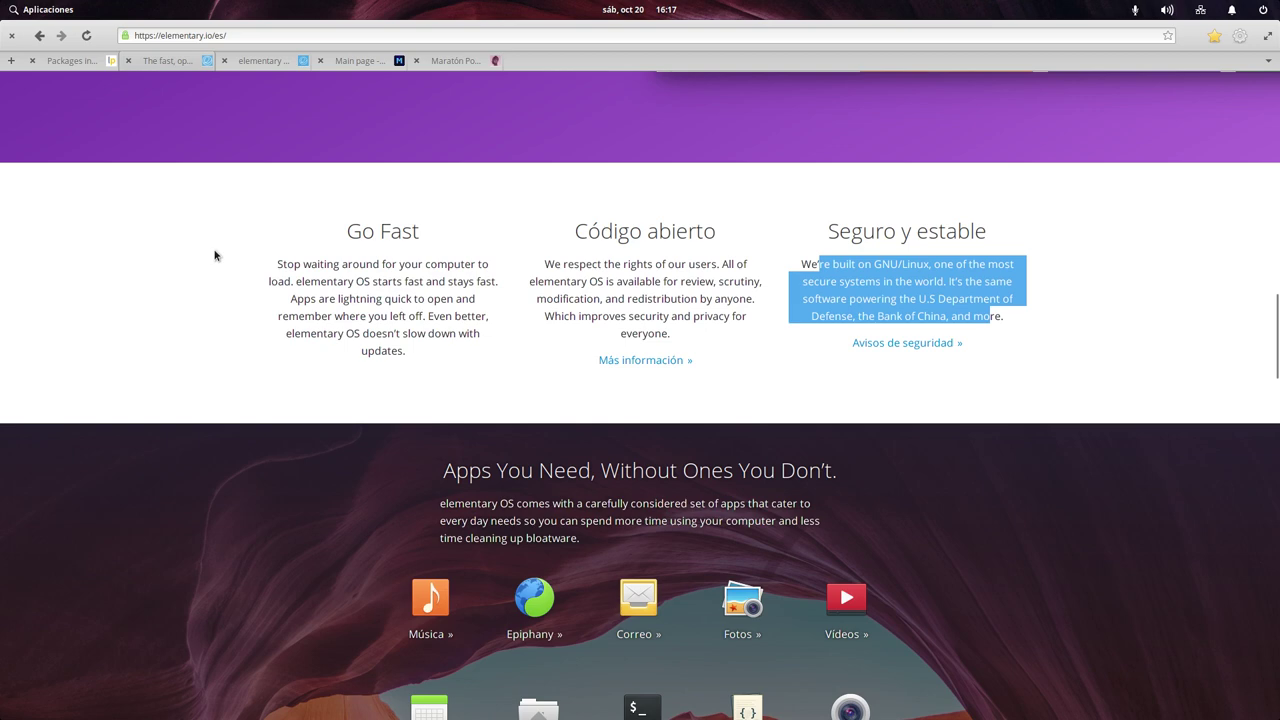
Step: Look through the remaining home page sections, from the app exploration modes down to the elementary OS download footer
scroll(134, 366, down, 10)
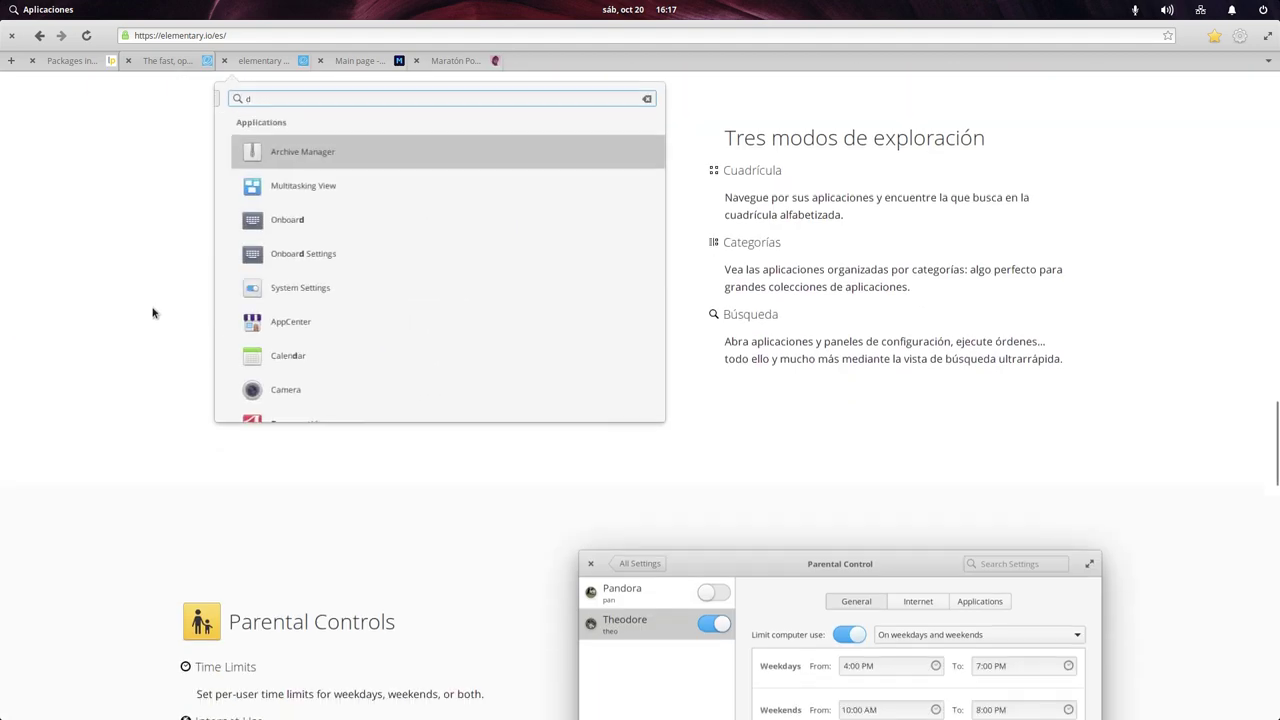
scroll(153, 313, down, 10)
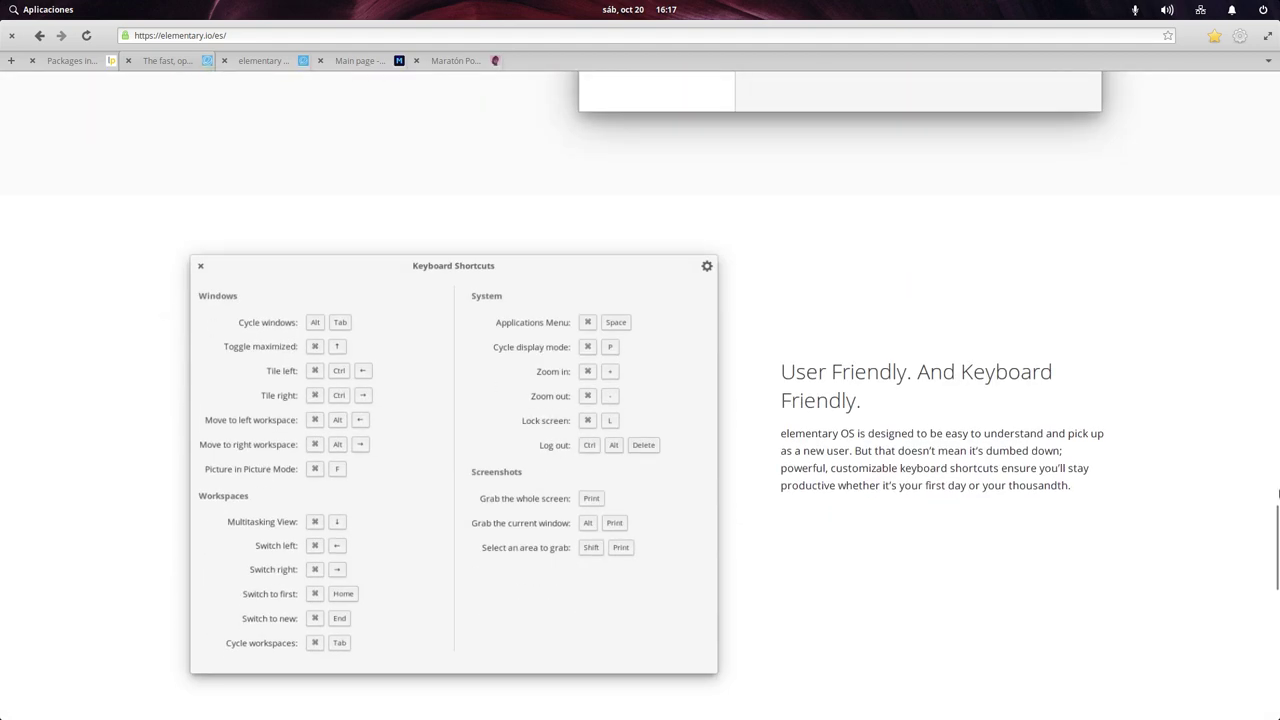
scroll(640, 400, down, 10)
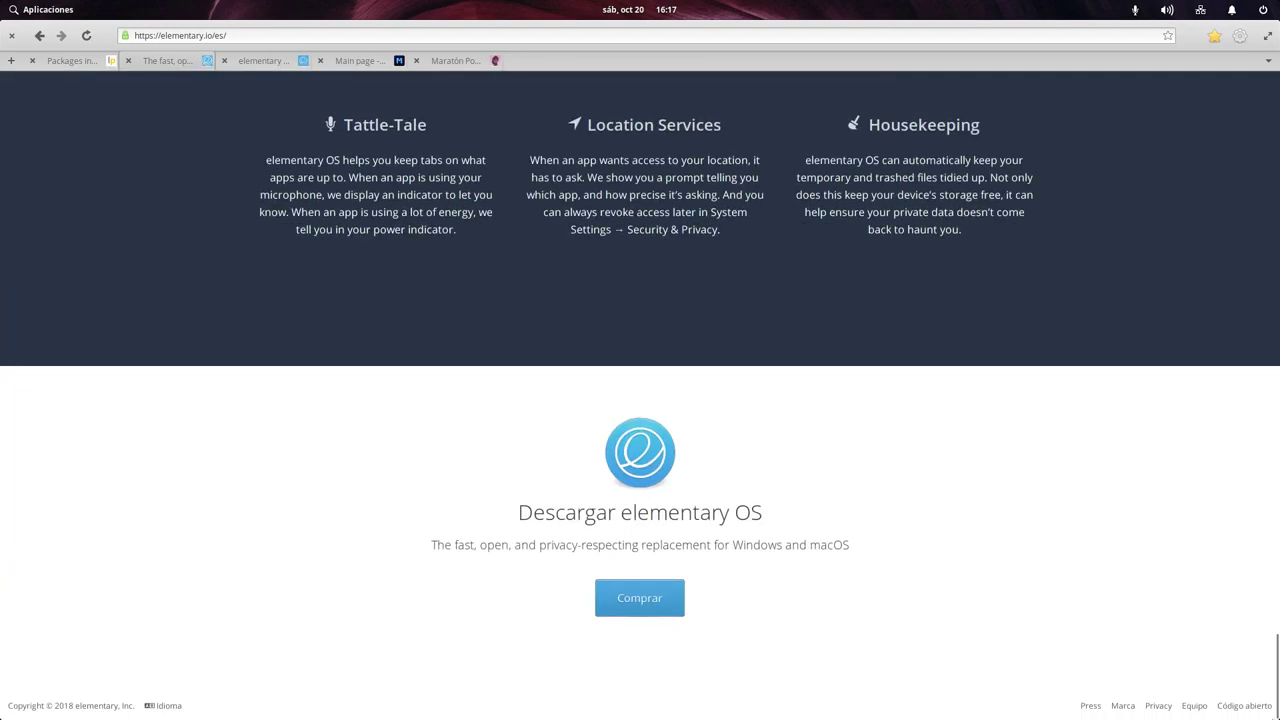
Step: Return to the home page's payment options and highlight the "Pague lo que desee" label, then clear the selection
scroll(1200, 318, up, 20)
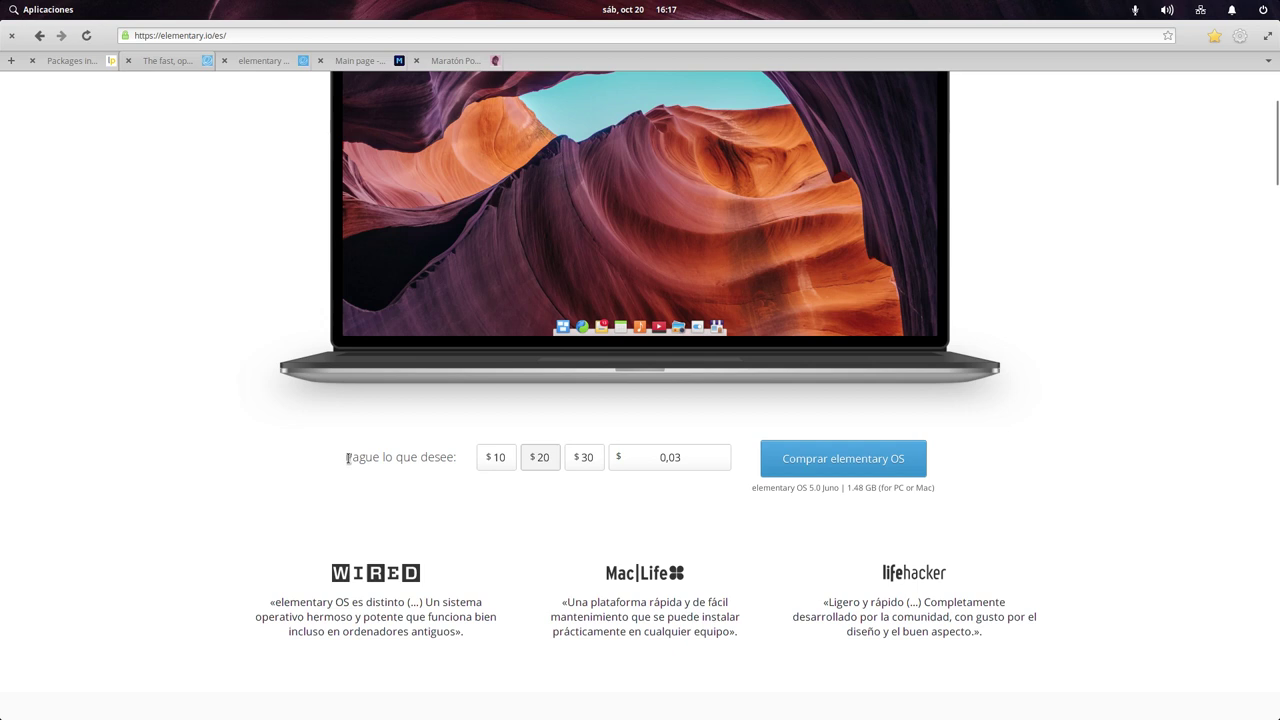
drag(345, 457, 460, 463)
click(440, 447)
triple_click(443, 447)
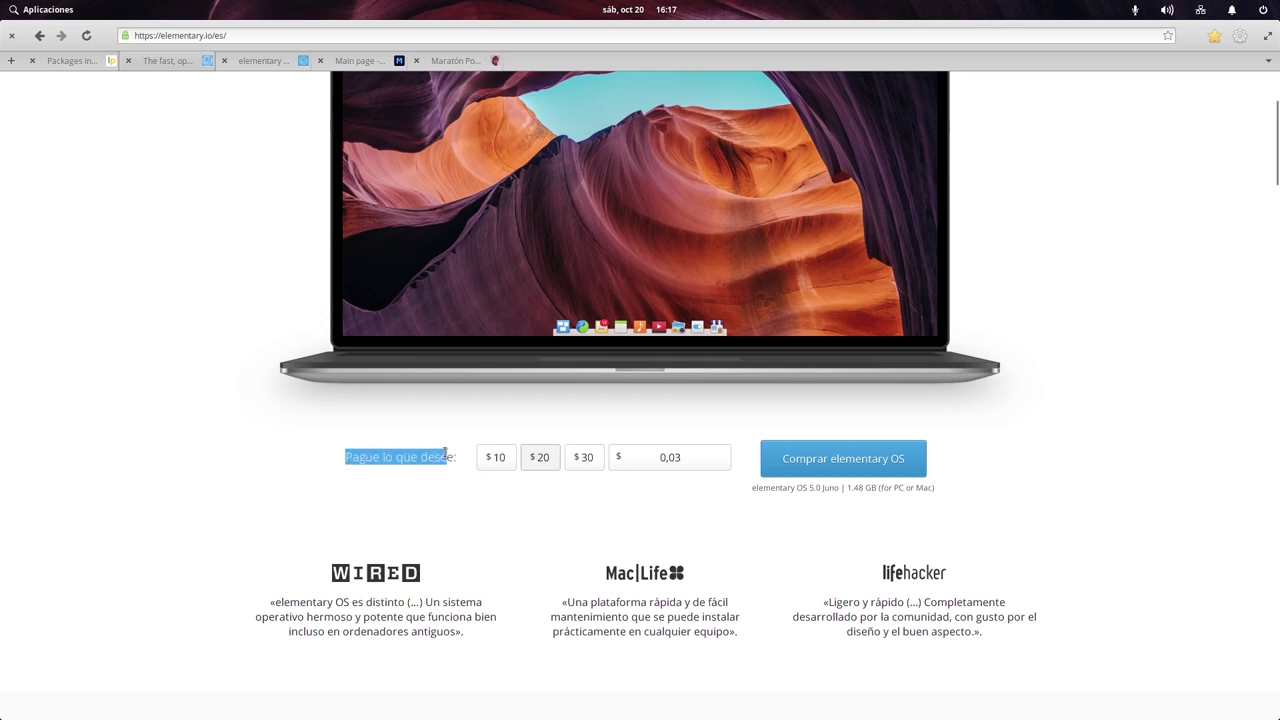
click(51, 371)
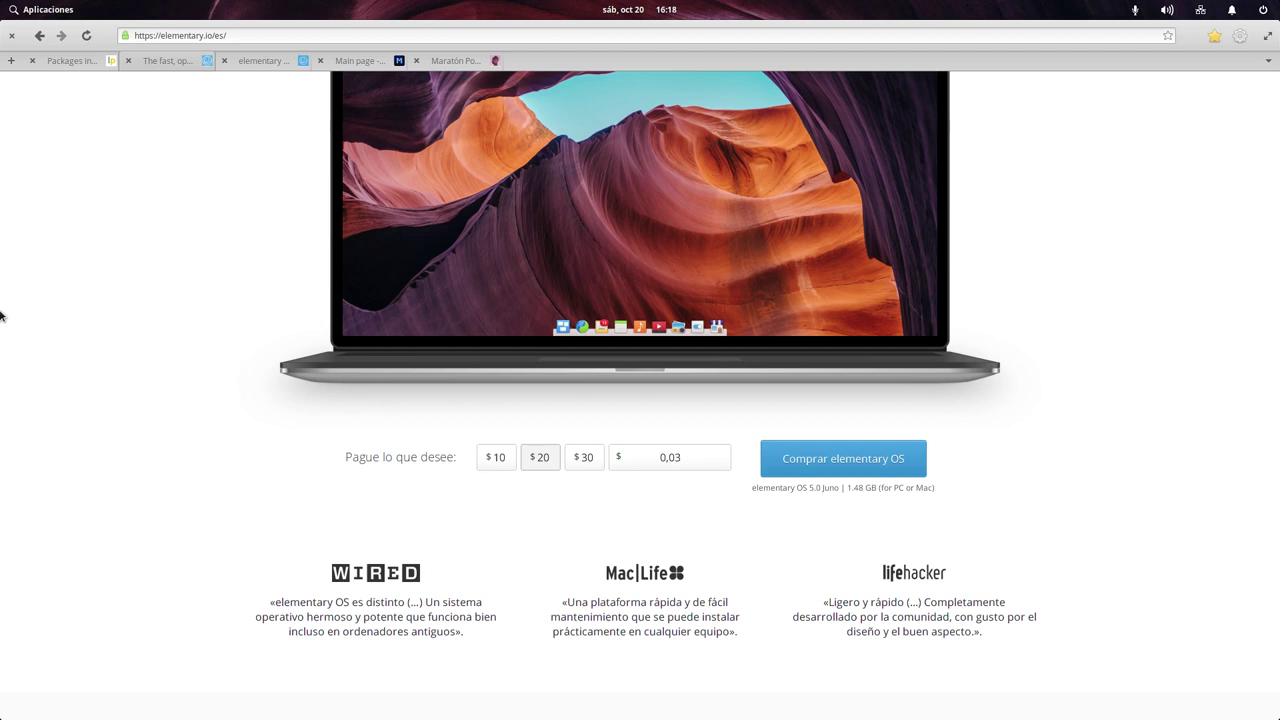
Step: Set the custom payment amount for elementary OS to 0 dollars
click(699, 464)
key(BackSpace)
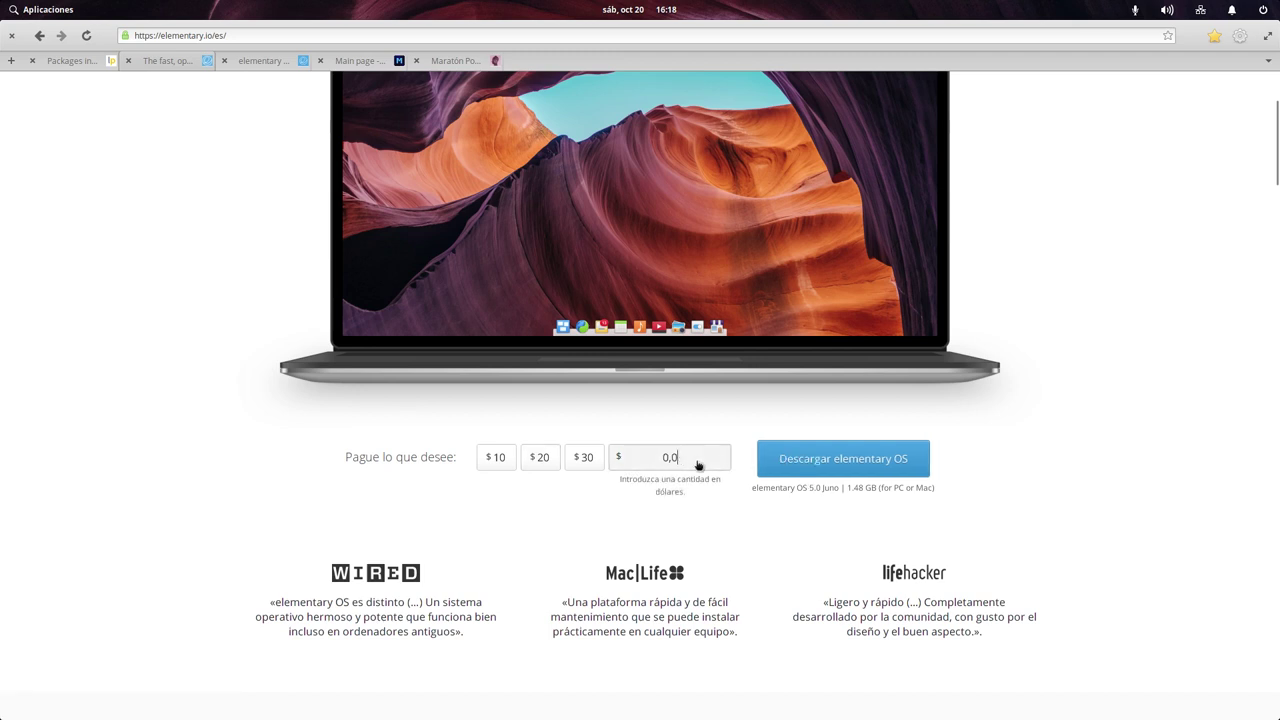
key(BackSpace)
key(BackSpace)
key(BackSpace)
text(0)
Step: Open the elementary OS 5 Juno announcement linked from the What's New section
scroll(186, 320, down, 5)
scroll(185, 322, up, 4)
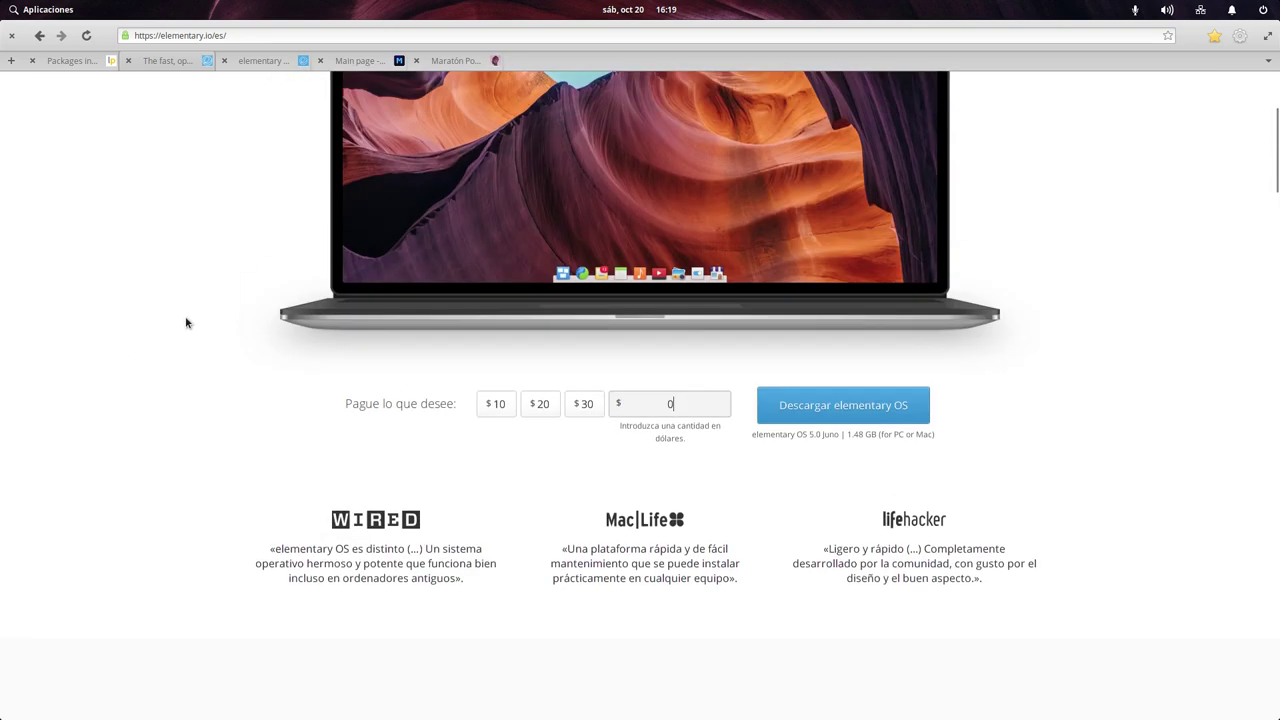
scroll(186, 322, down, 5)
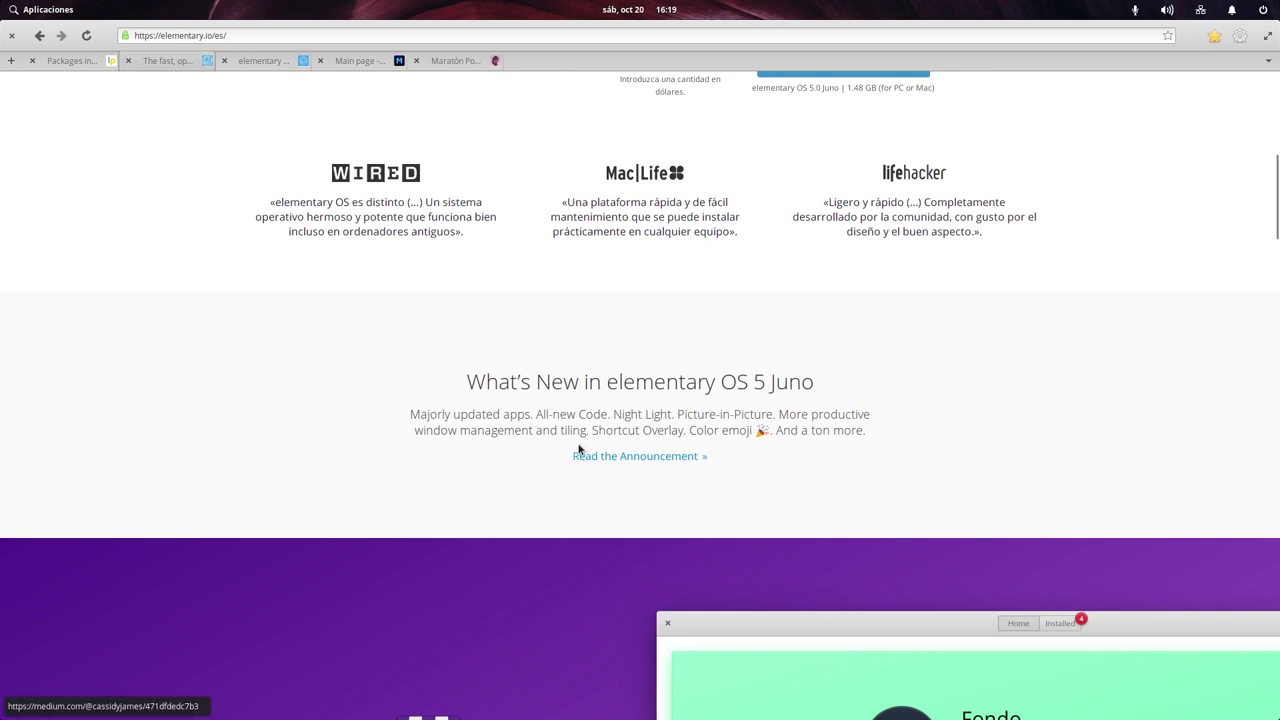
click(619, 459)
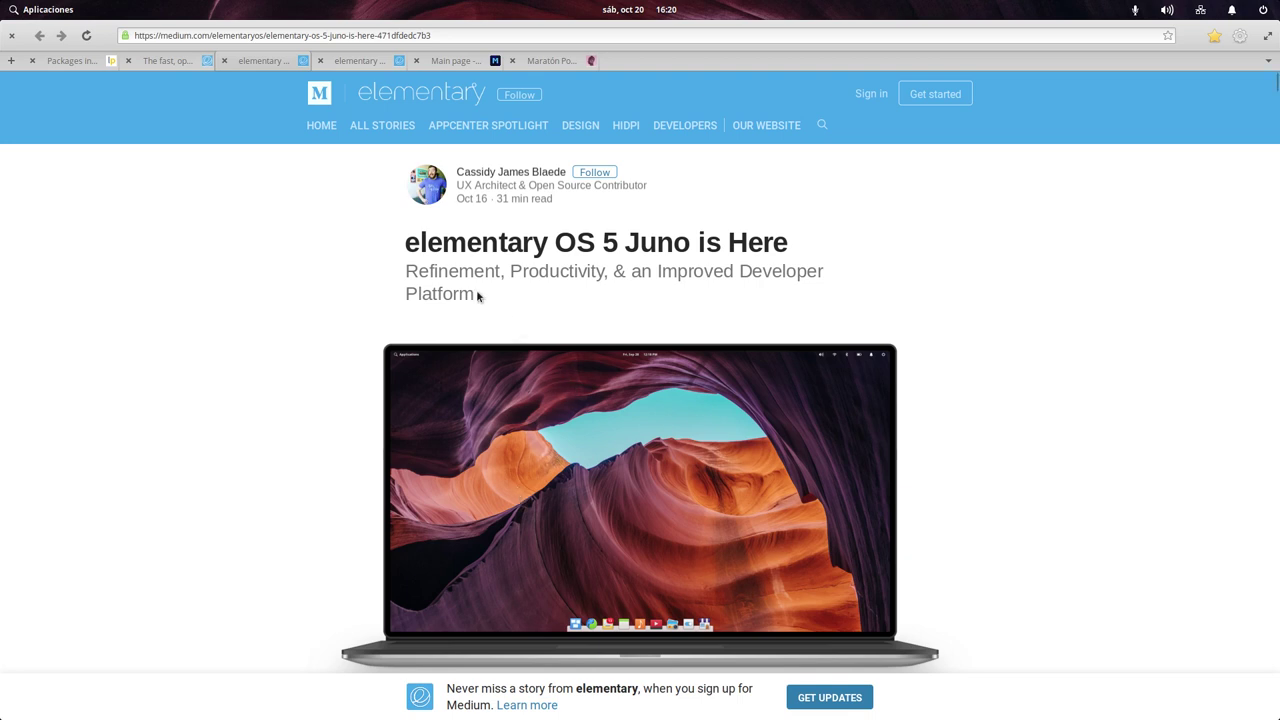
Step: Read the announcement's introduction and three major goals, briefly highlighting "refined user experience" in the first goal
scroll(448, 362, down, 5)
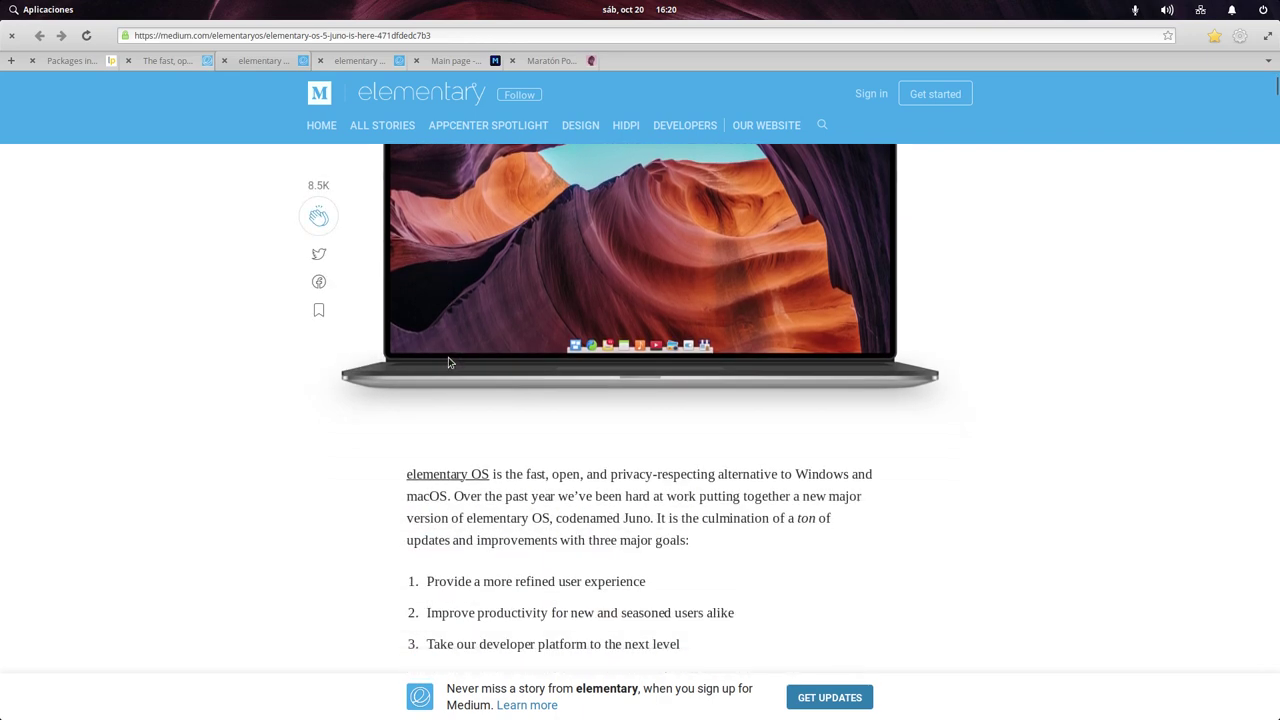
scroll(448, 362, up, 5)
scroll(448, 362, down, 2)
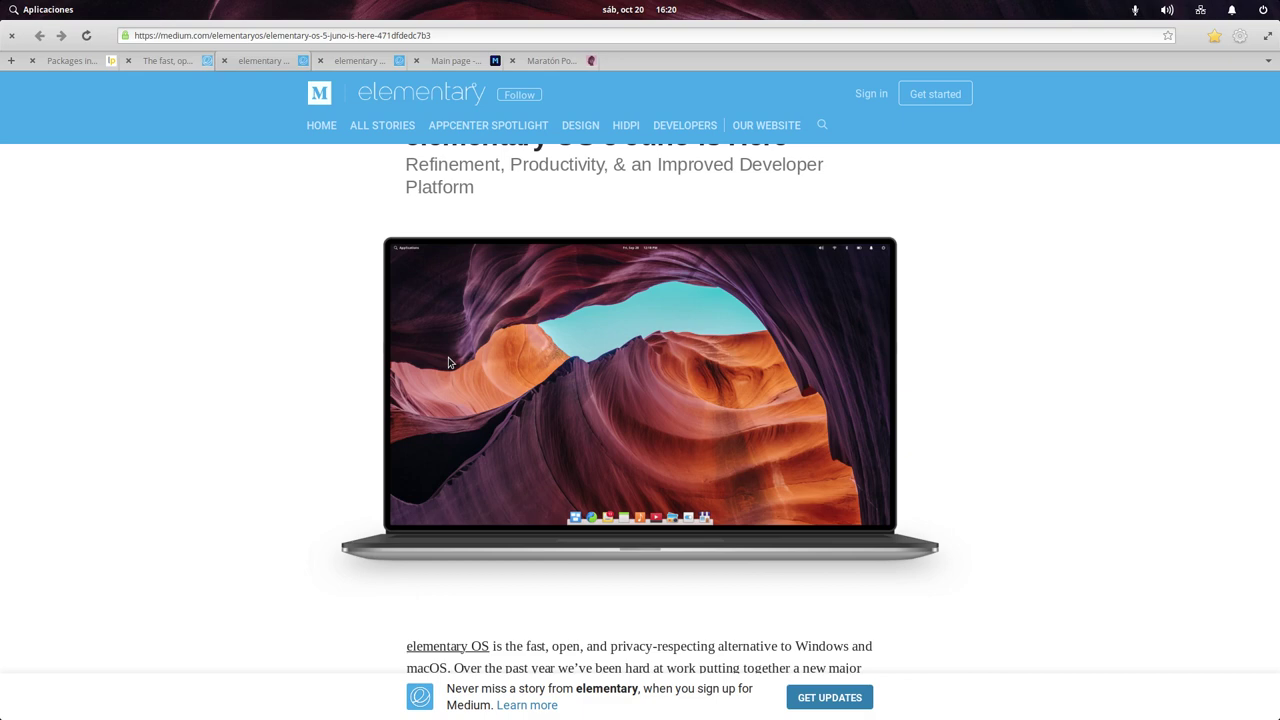
scroll(449, 363, down, 4)
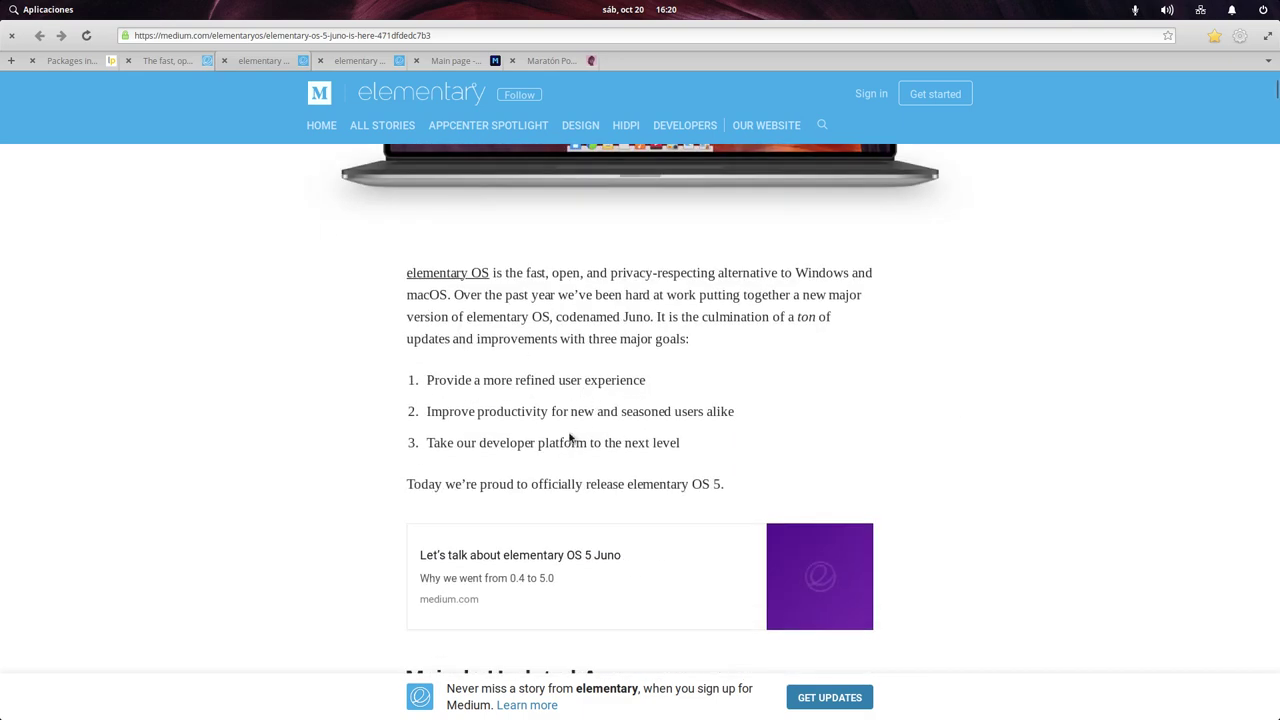
scroll(438, 350, up, 4)
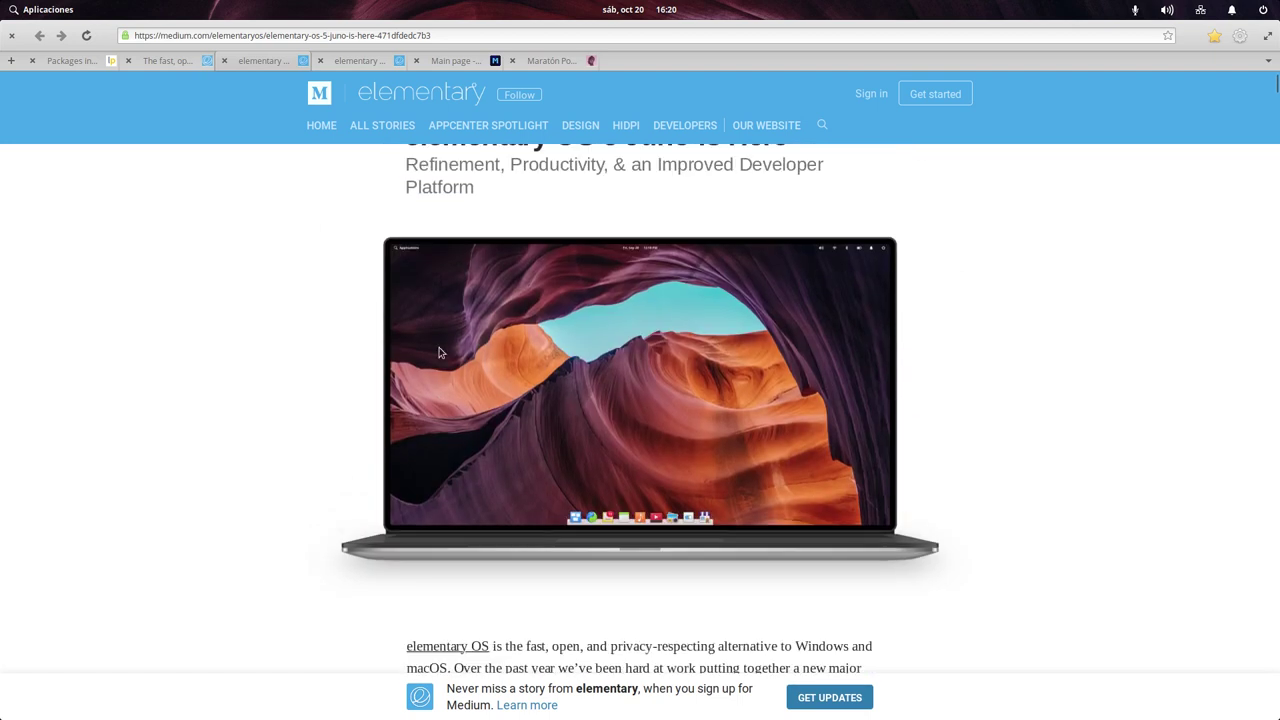
scroll(440, 360, down, 4)
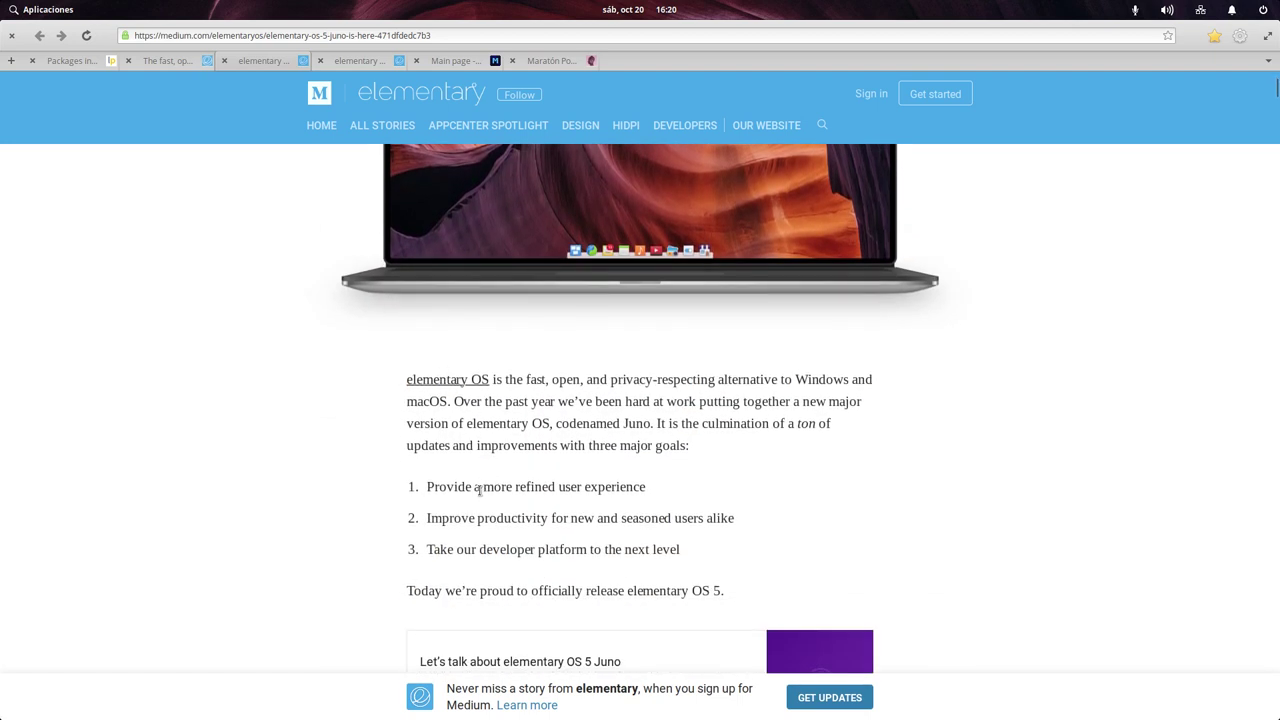
drag(515, 486, 645, 488)
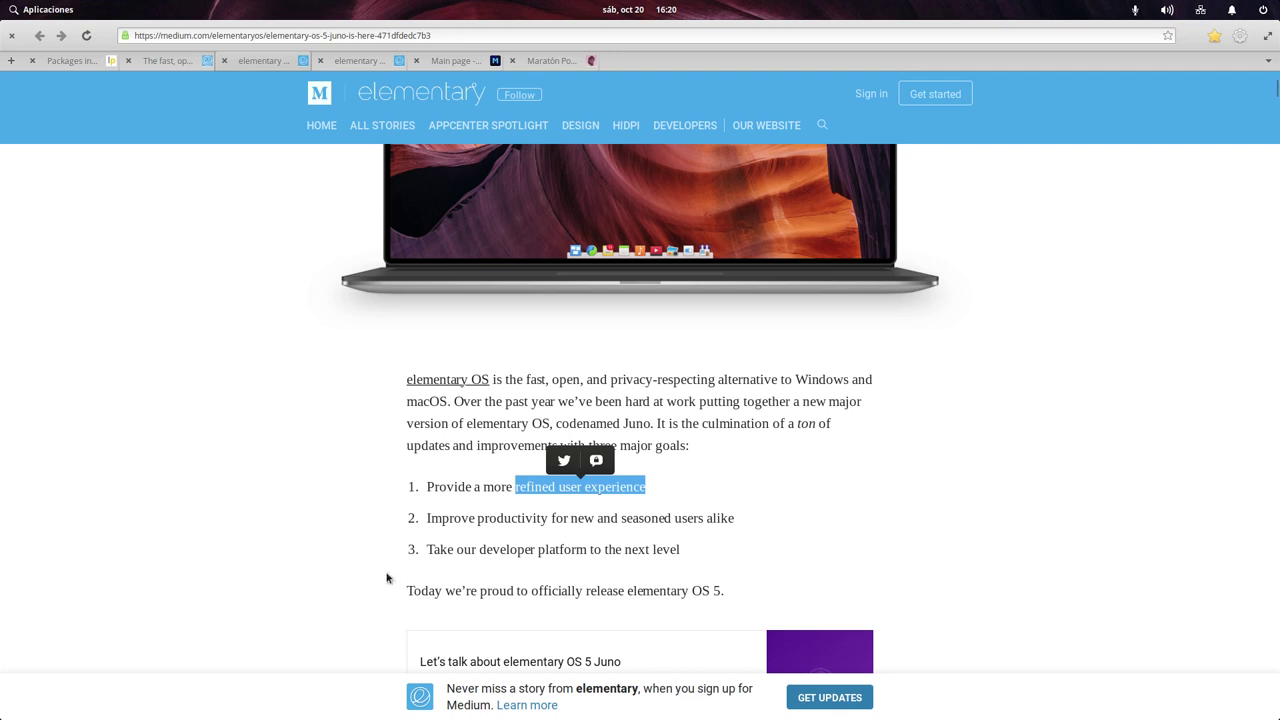
click(291, 524)
Step: Look through the article's "Majorly Updated Apps" section down to the image of the AppCenter home page
scroll(290, 526, down, 1)
scroll(290, 526, down, 3)
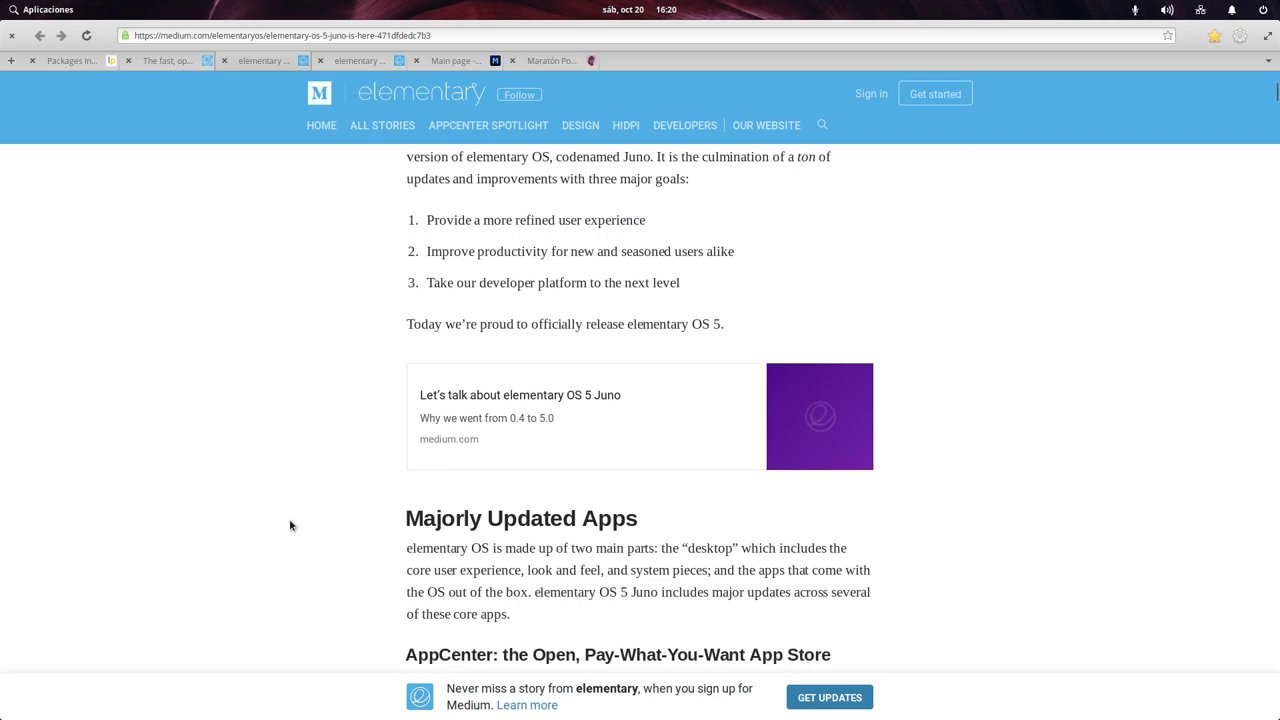
scroll(290, 525, down, 2)
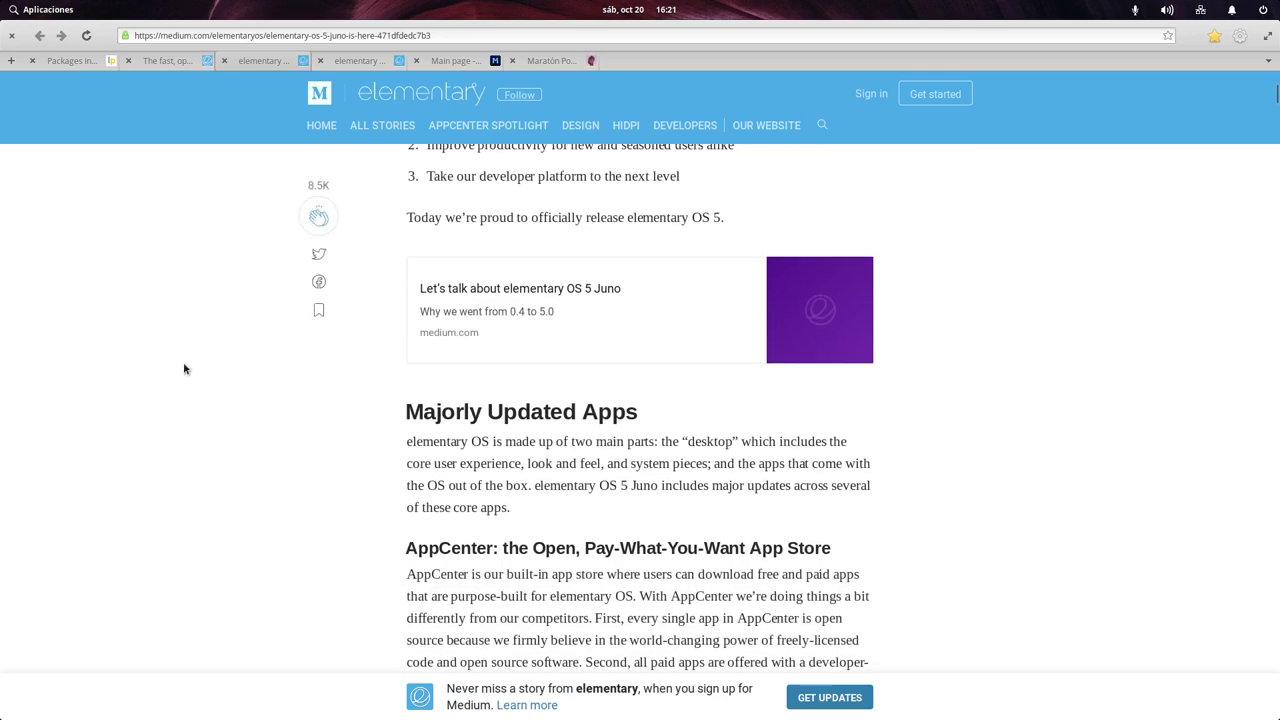
scroll(278, 337, down, 10)
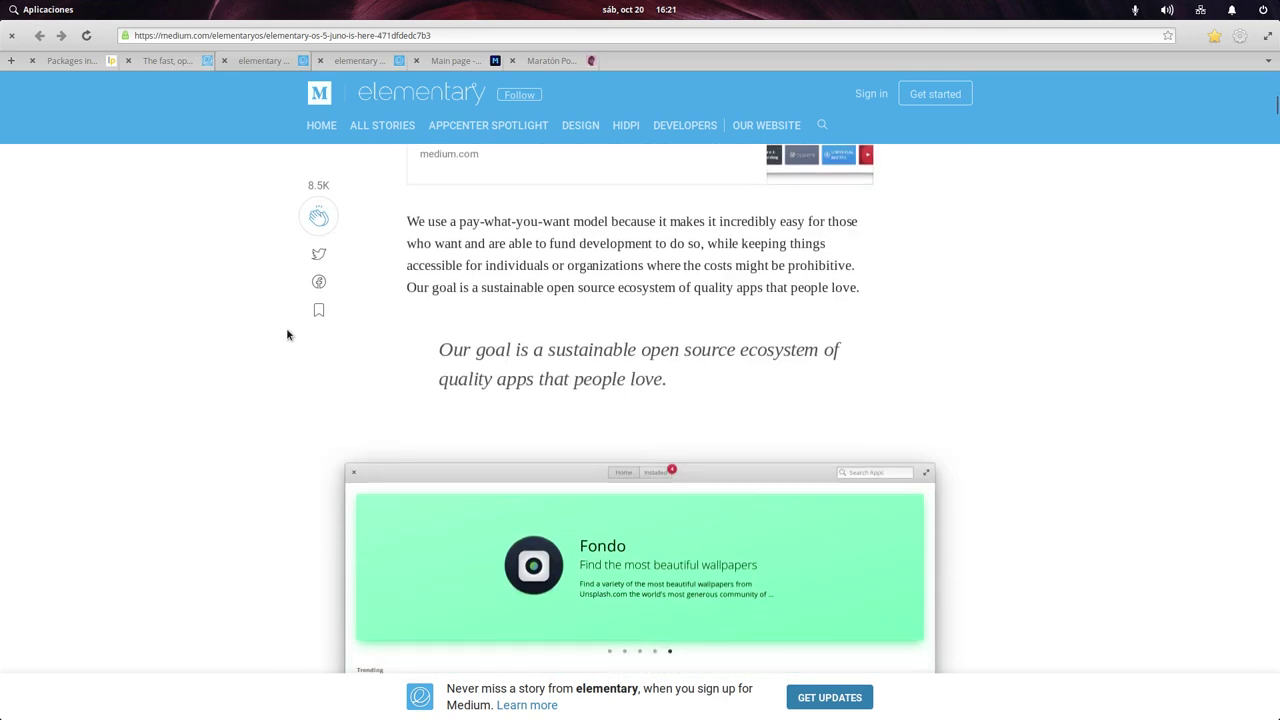
scroll(287, 335, down, 4)
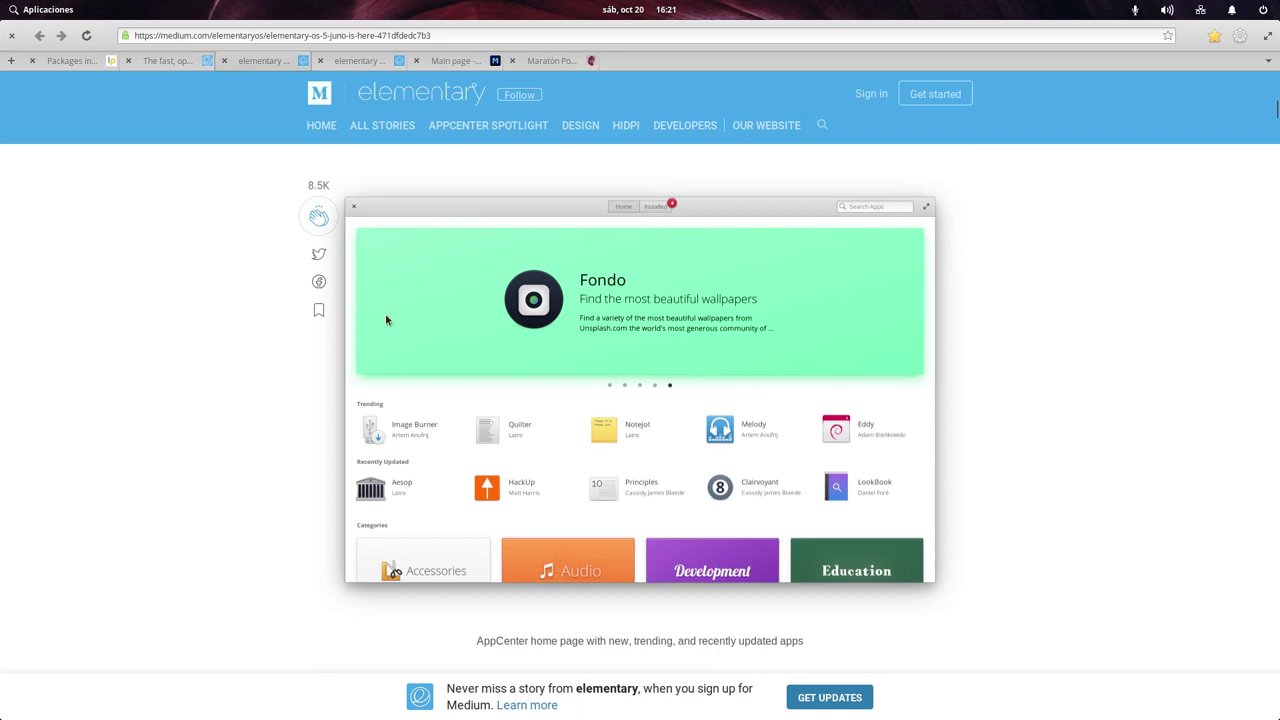
Step: Skim the announcement's AppCenter payment, Night Light and color emoji sections, returning to the image about directly funding apps
scroll(690, 340, down, 8)
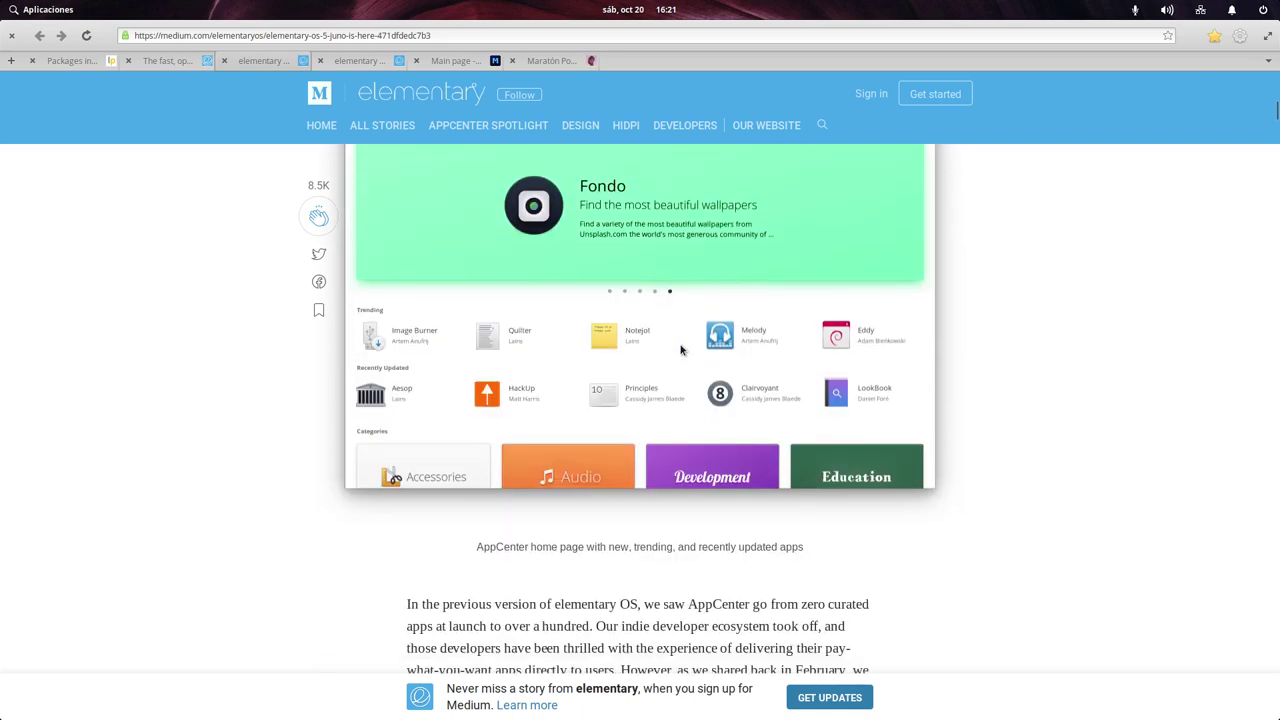
scroll(680, 341, down, 12)
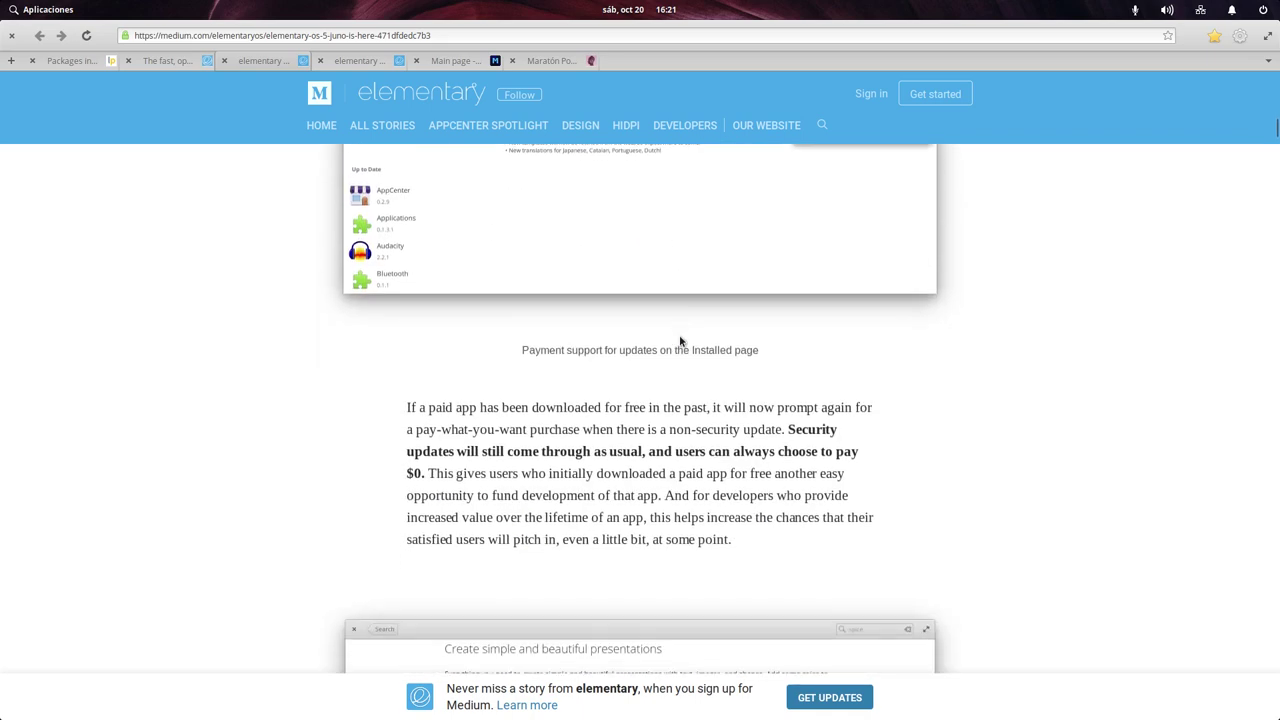
scroll(926, 371, down, 4)
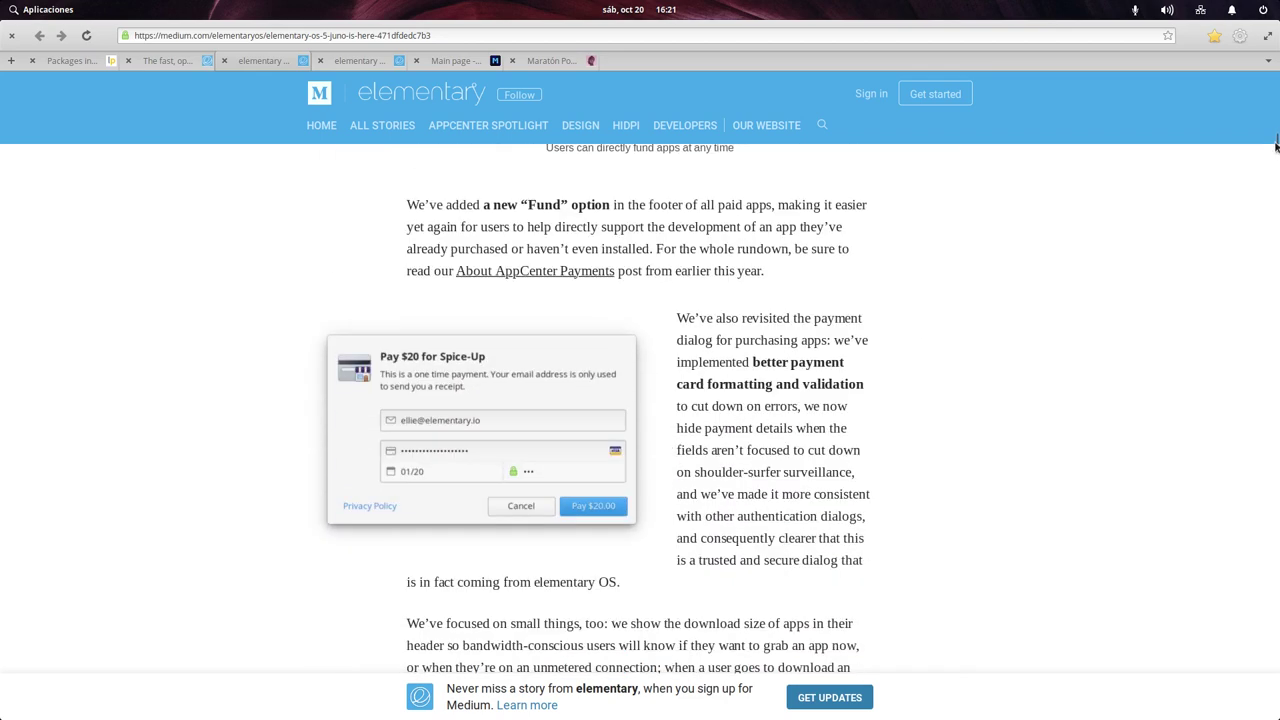
drag(1275, 147, 1254, 312)
scroll(1253, 312, down, 1)
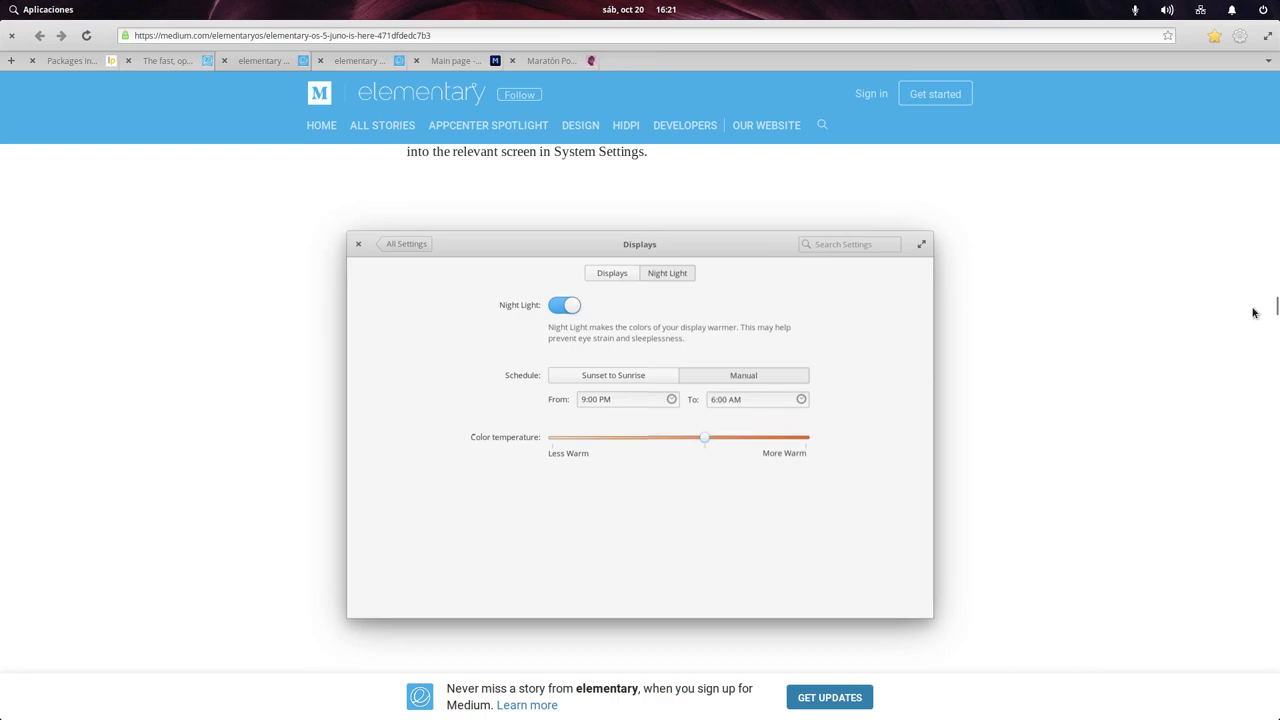
drag(1253, 312, 1265, 410)
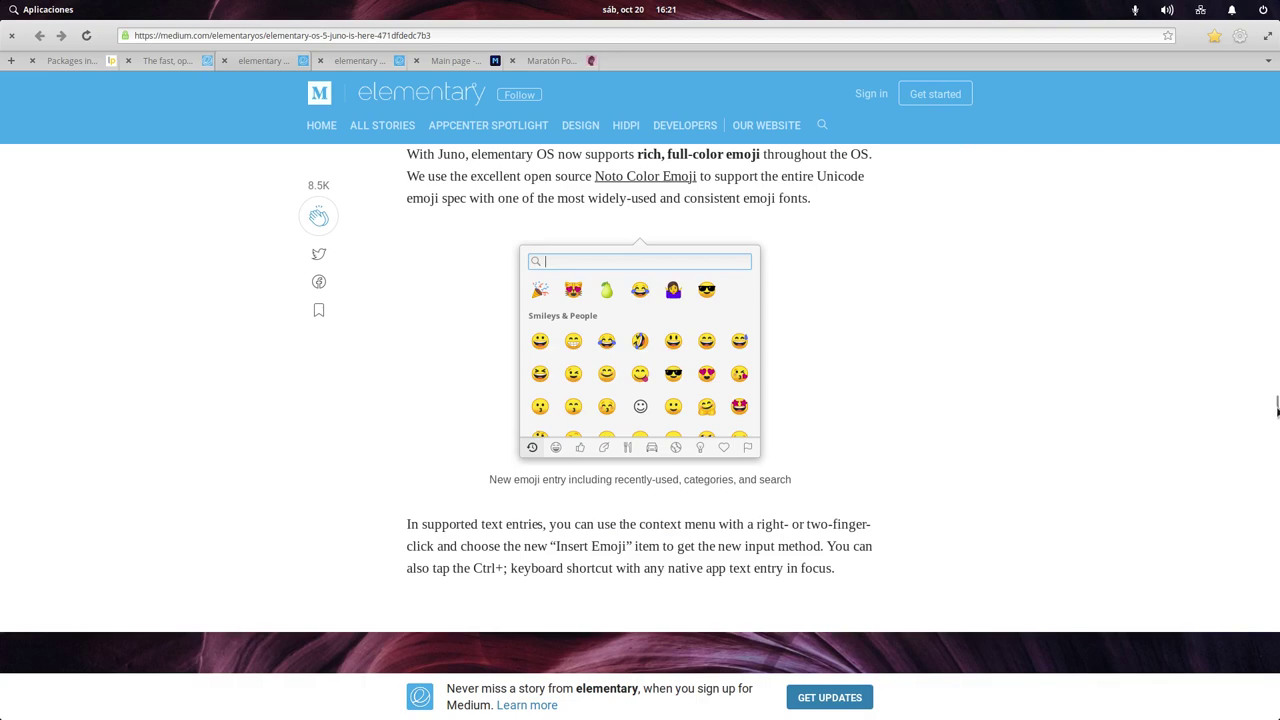
drag(1277, 408, 1224, 128)
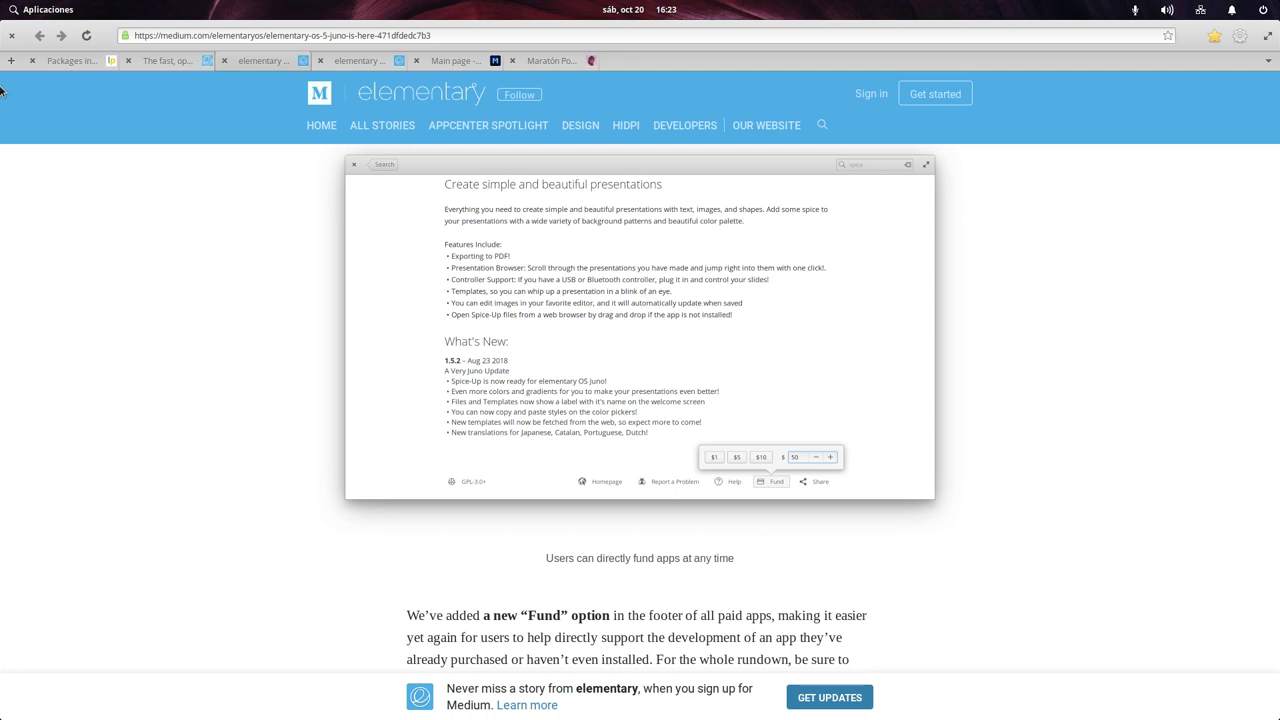
Step: Minimize the web browser window to expose the desktop
mouse_move(500, 716)
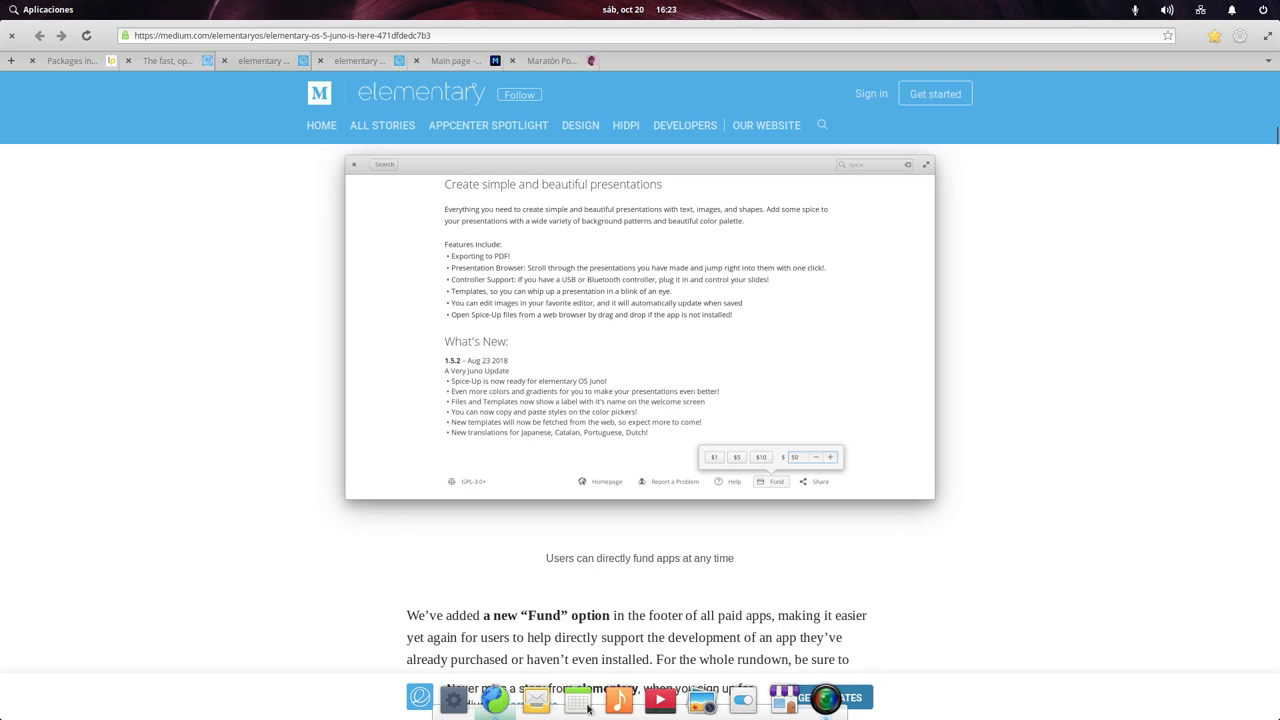
click(500, 703)
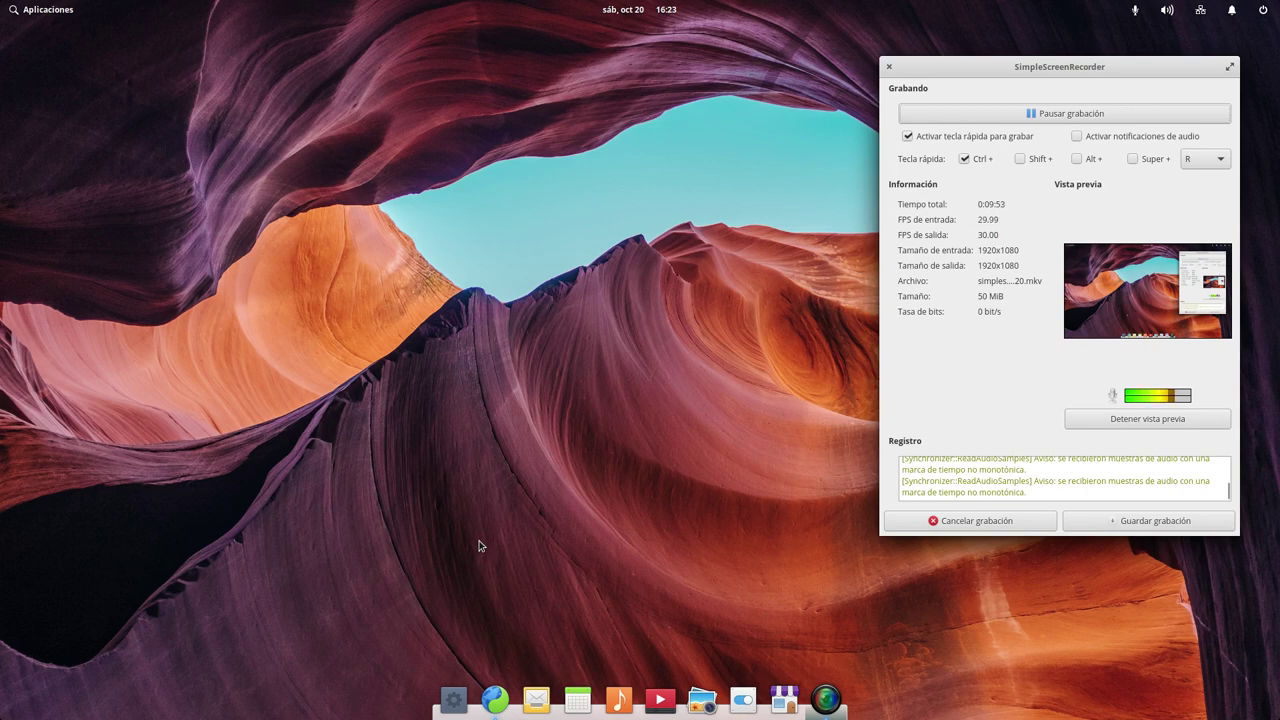
click(507, 701)
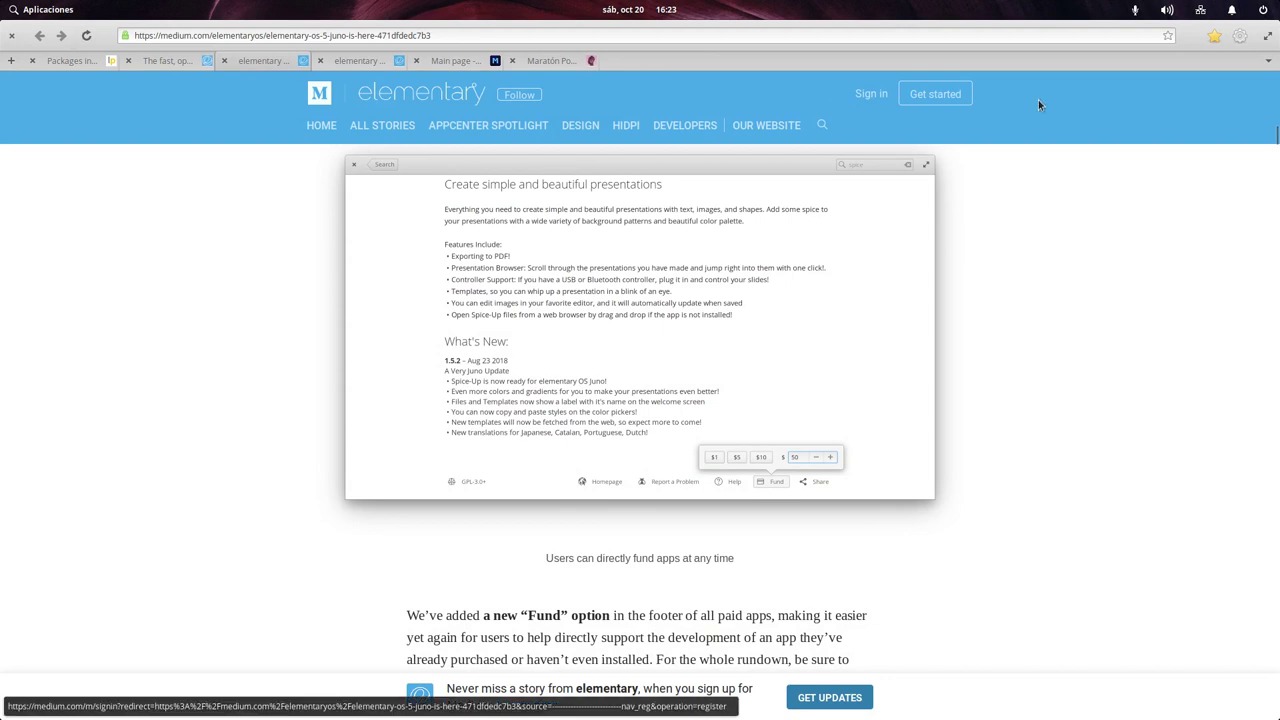
right_click(15, 32)
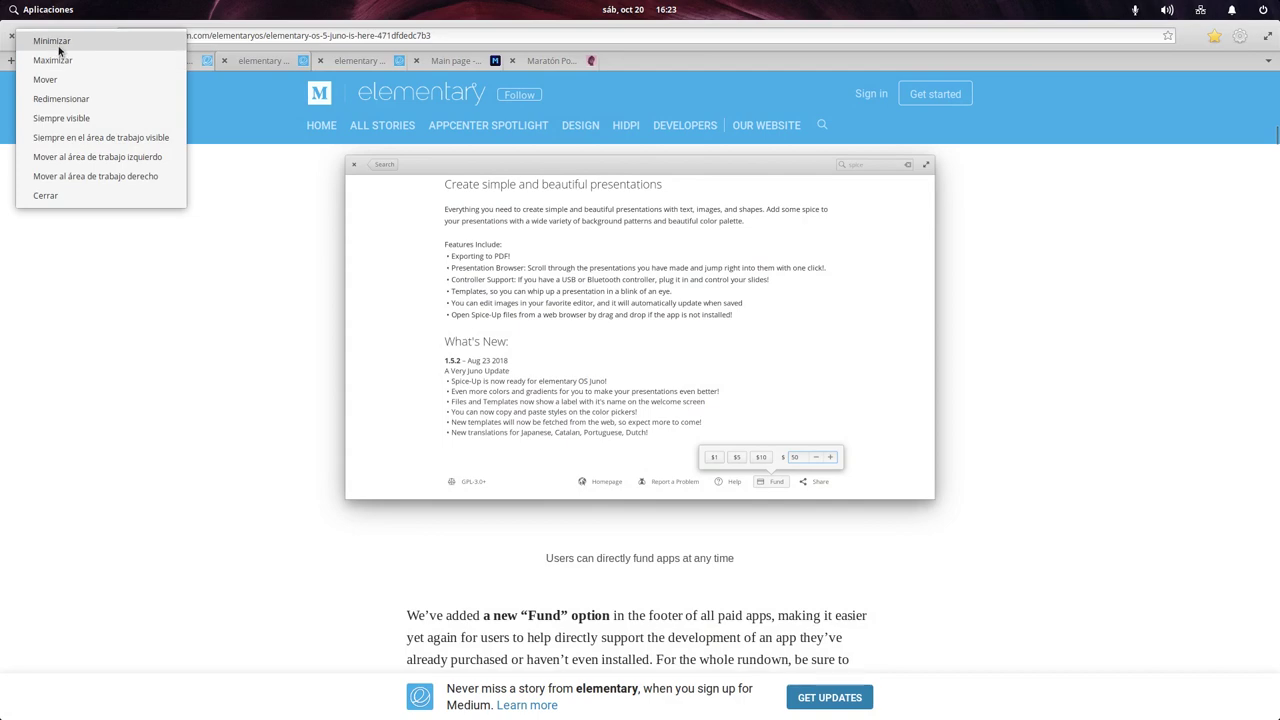
click(51, 41)
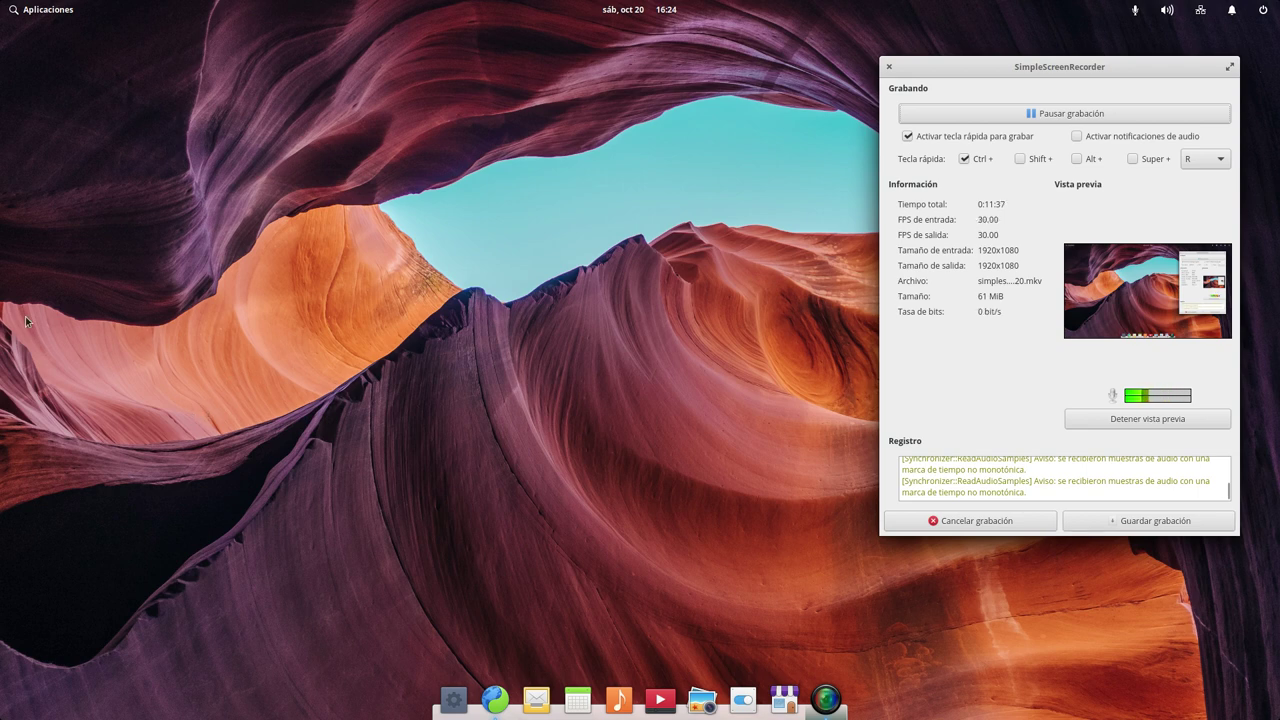
Step: Look through the desktop panel's applications launcher, calendar, sound, network, notification and session indicators
click(48, 11)
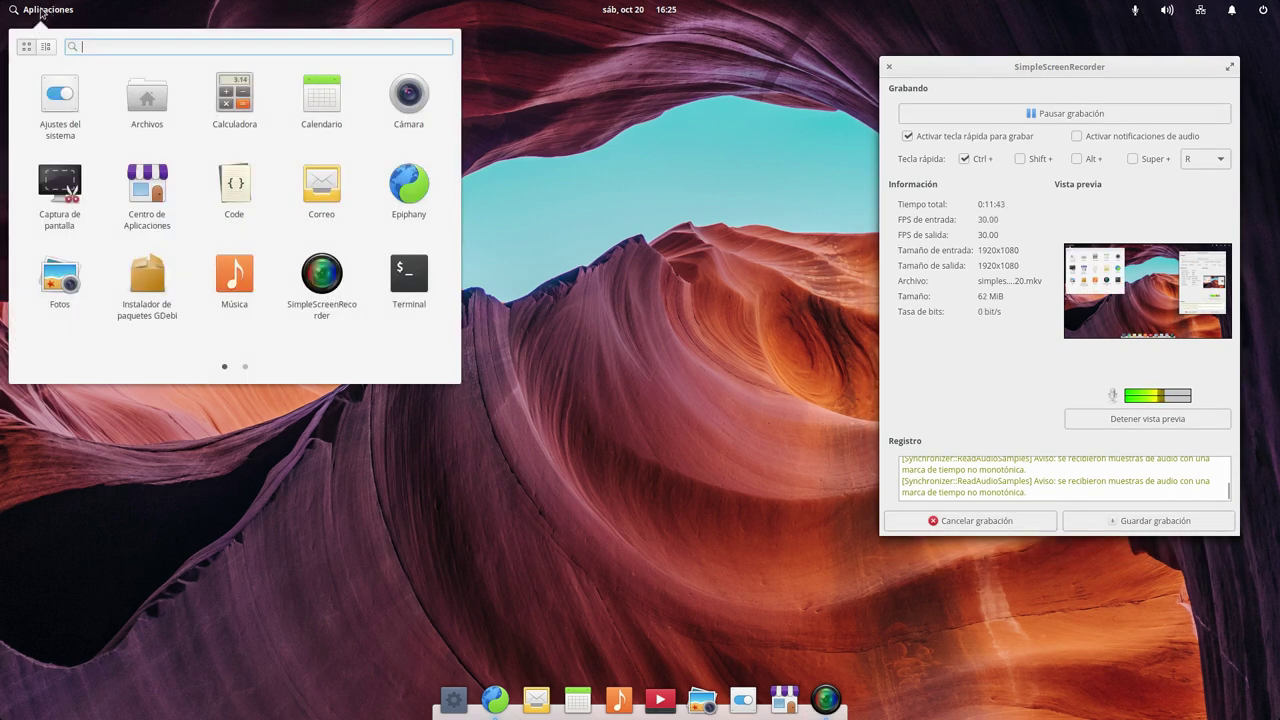
key(Escape)
click(645, 6)
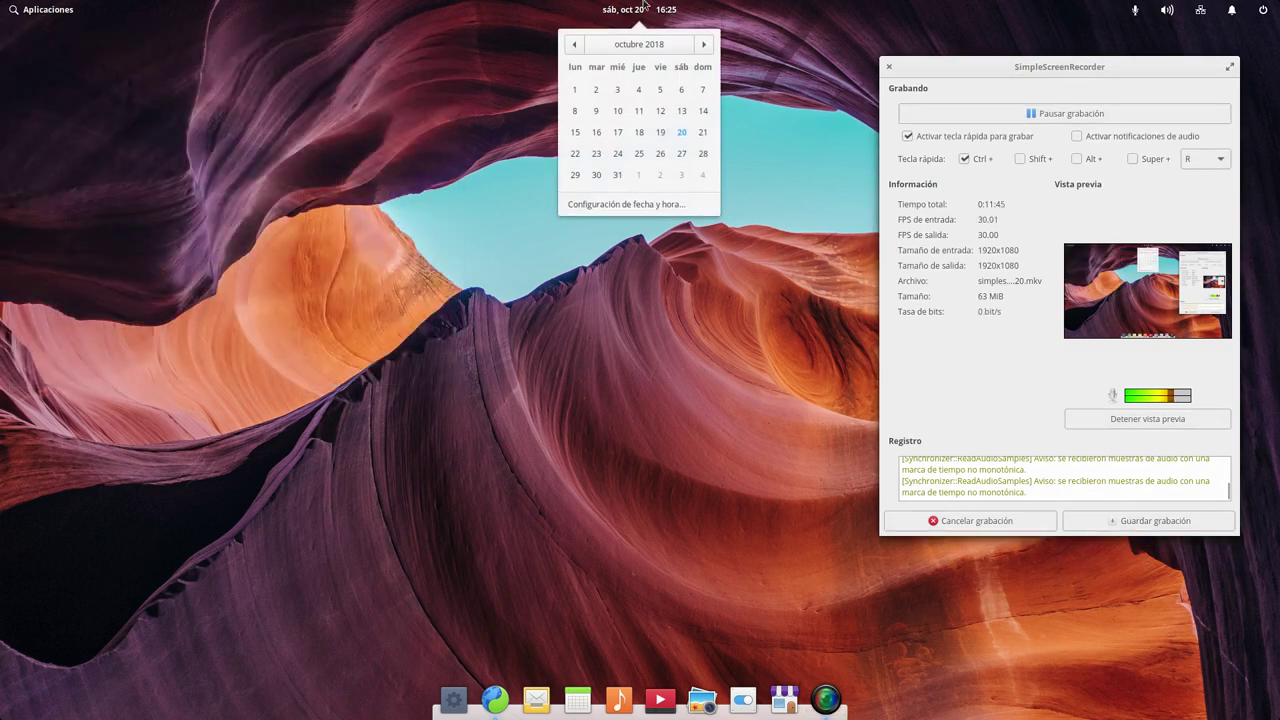
click(633, 395)
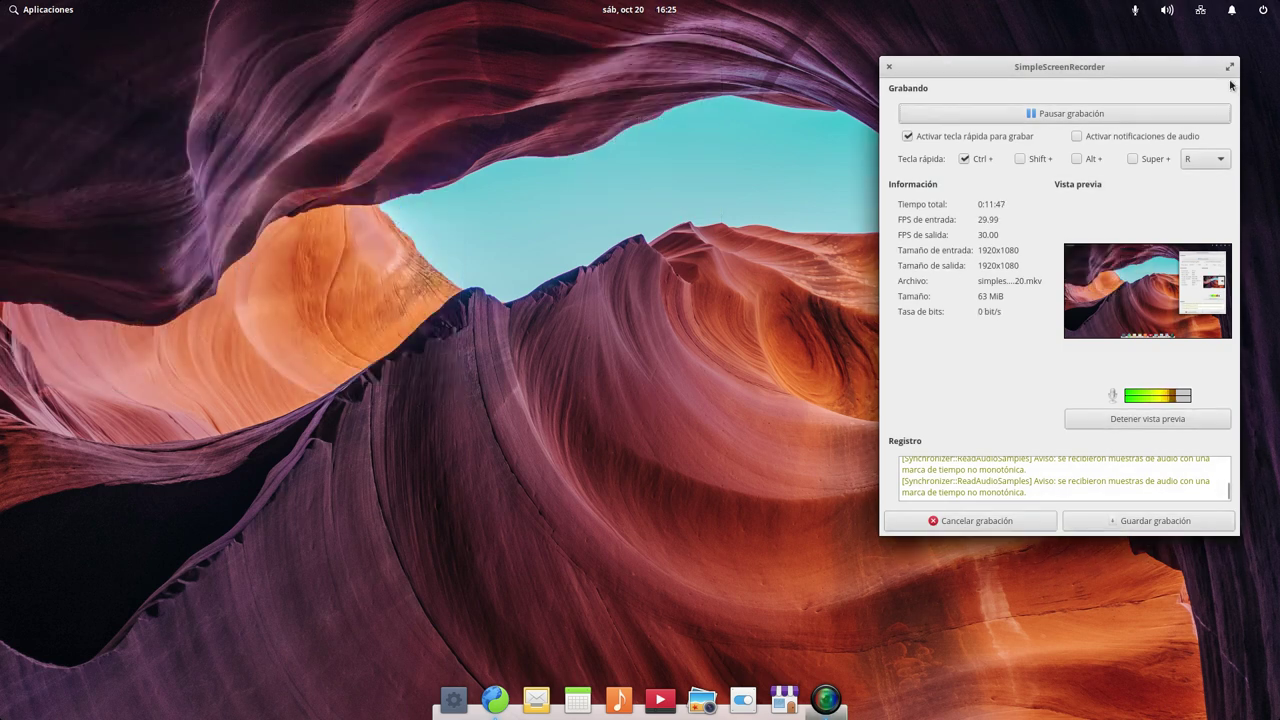
click(1163, 11)
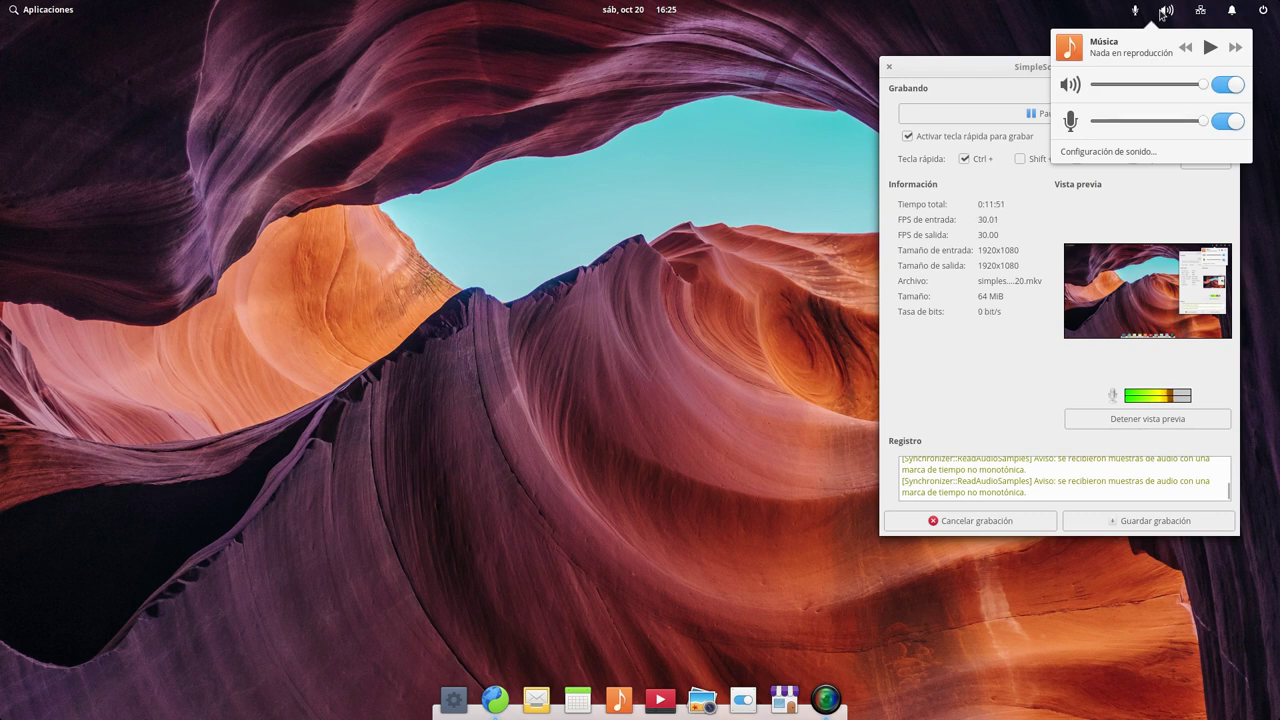
click(1201, 11)
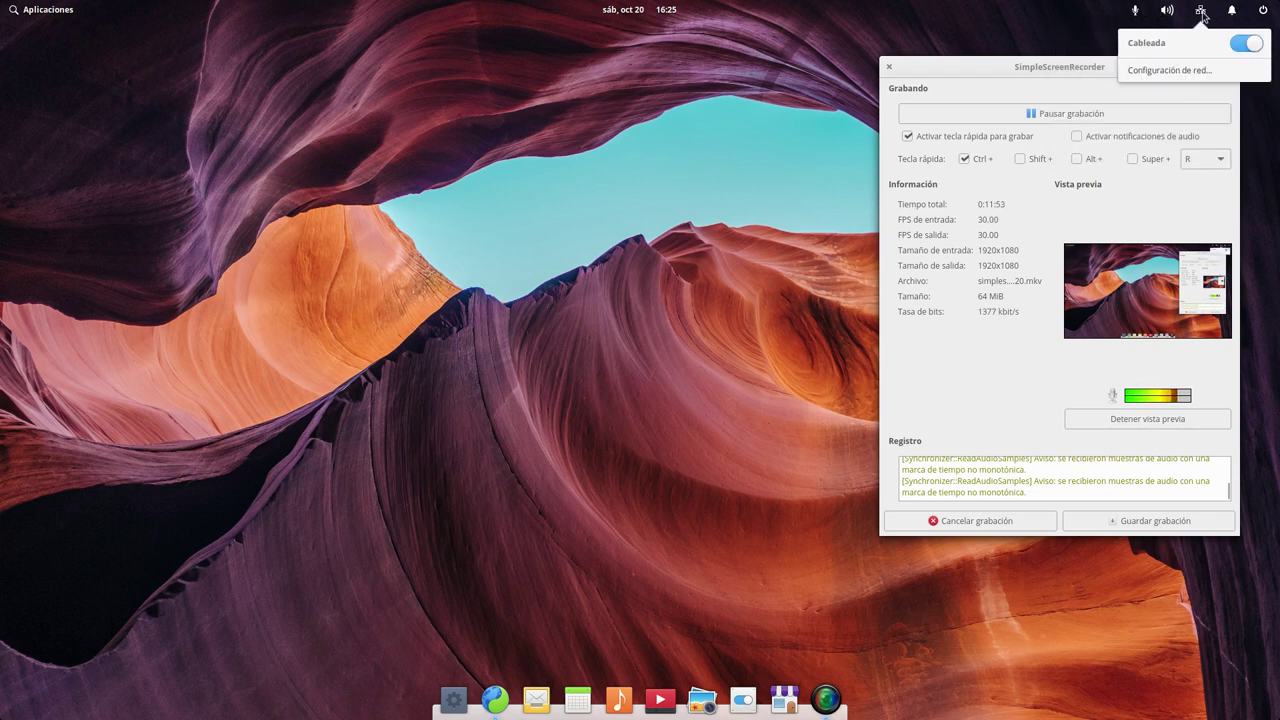
click(1232, 11)
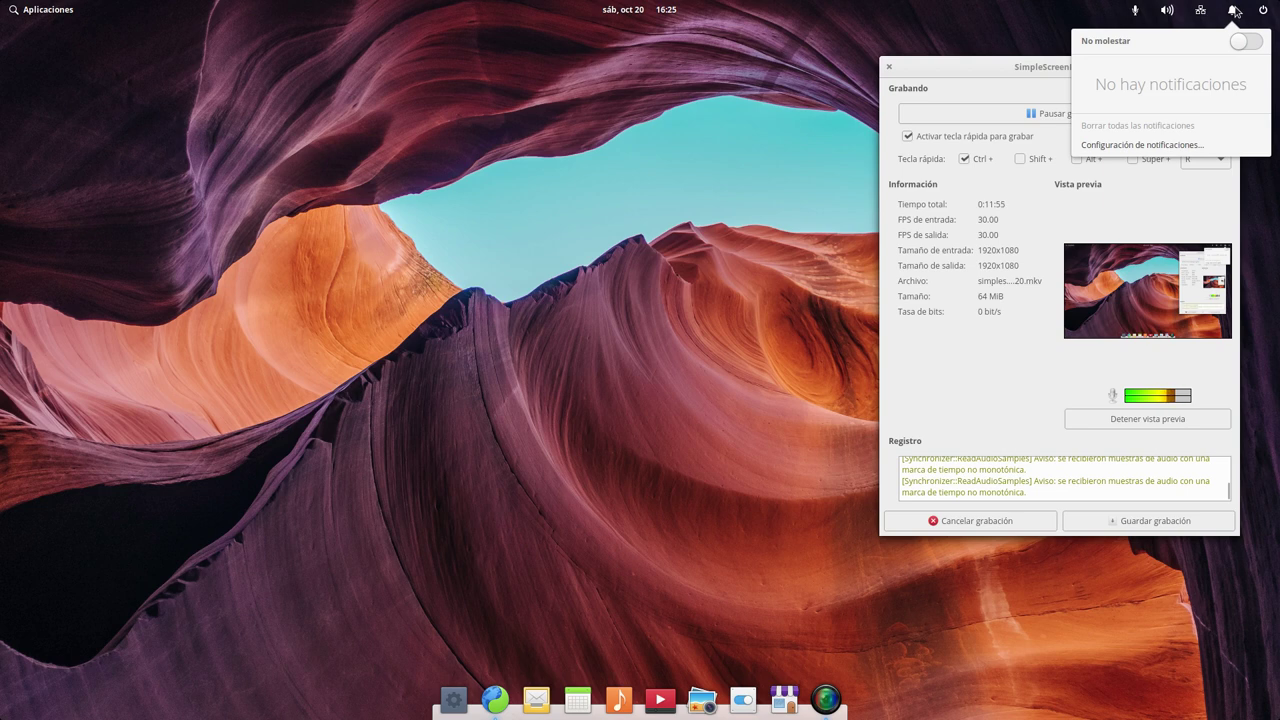
click(1262, 10)
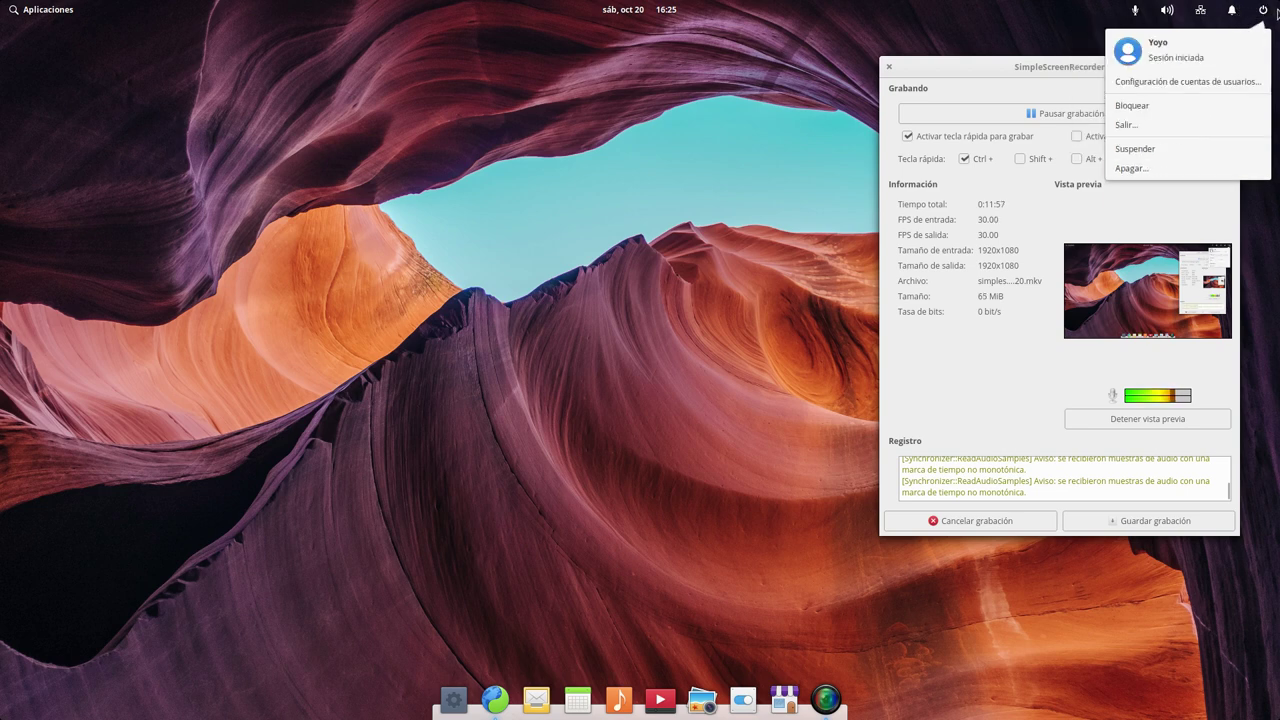
click(1266, 13)
click(1267, 14)
click(529, 333)
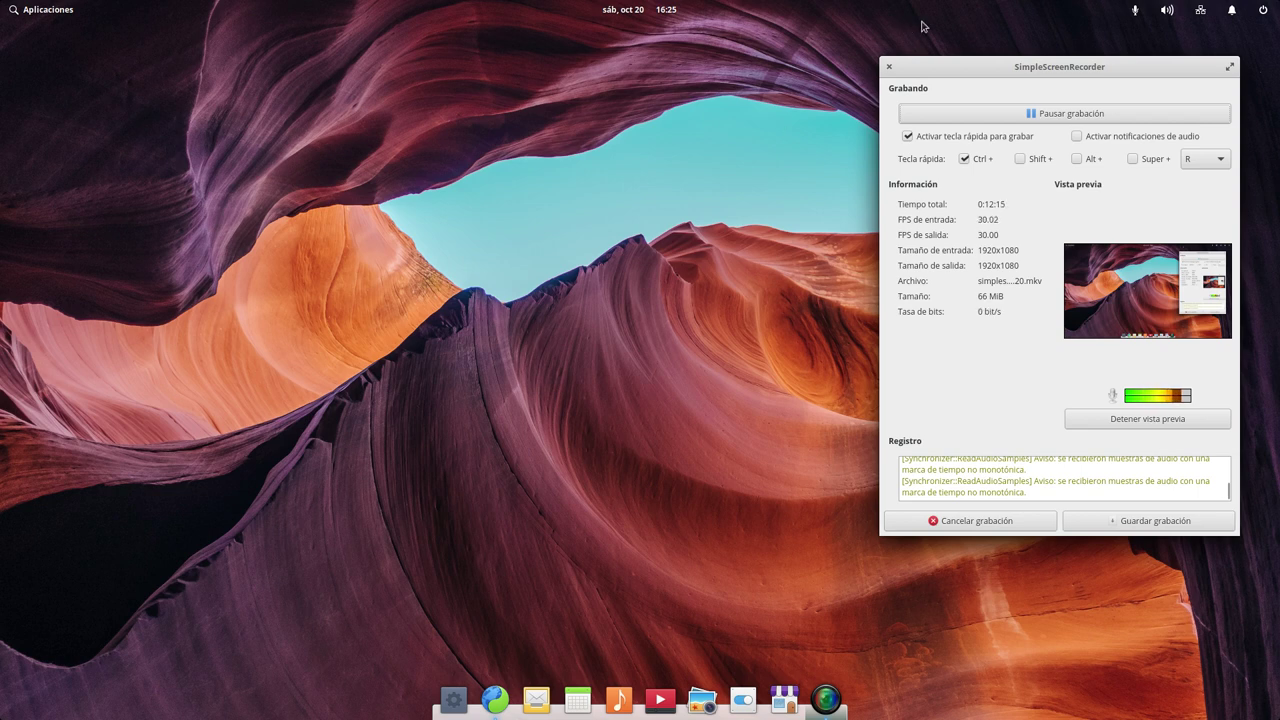
Step: Shift the SimpleScreenRecorder window slightly and look through both pages of installed applications in the launcher
drag(1043, 70, 1024, 66)
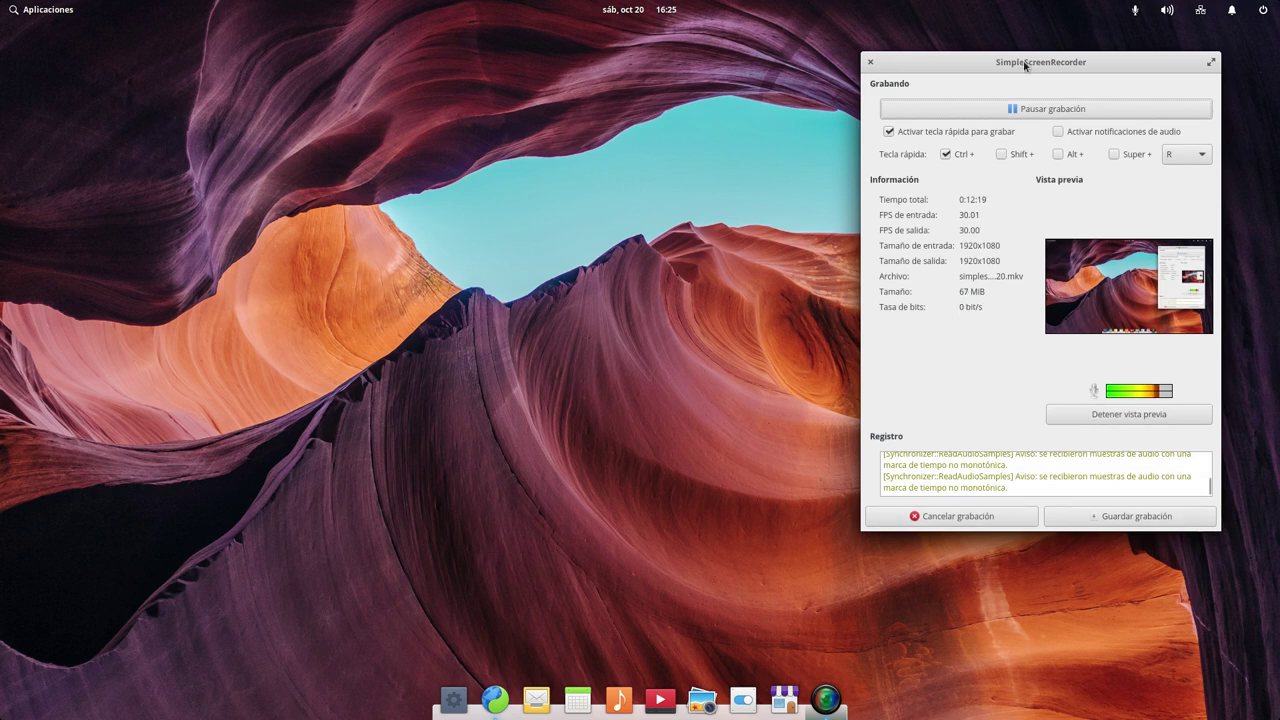
click(48, 8)
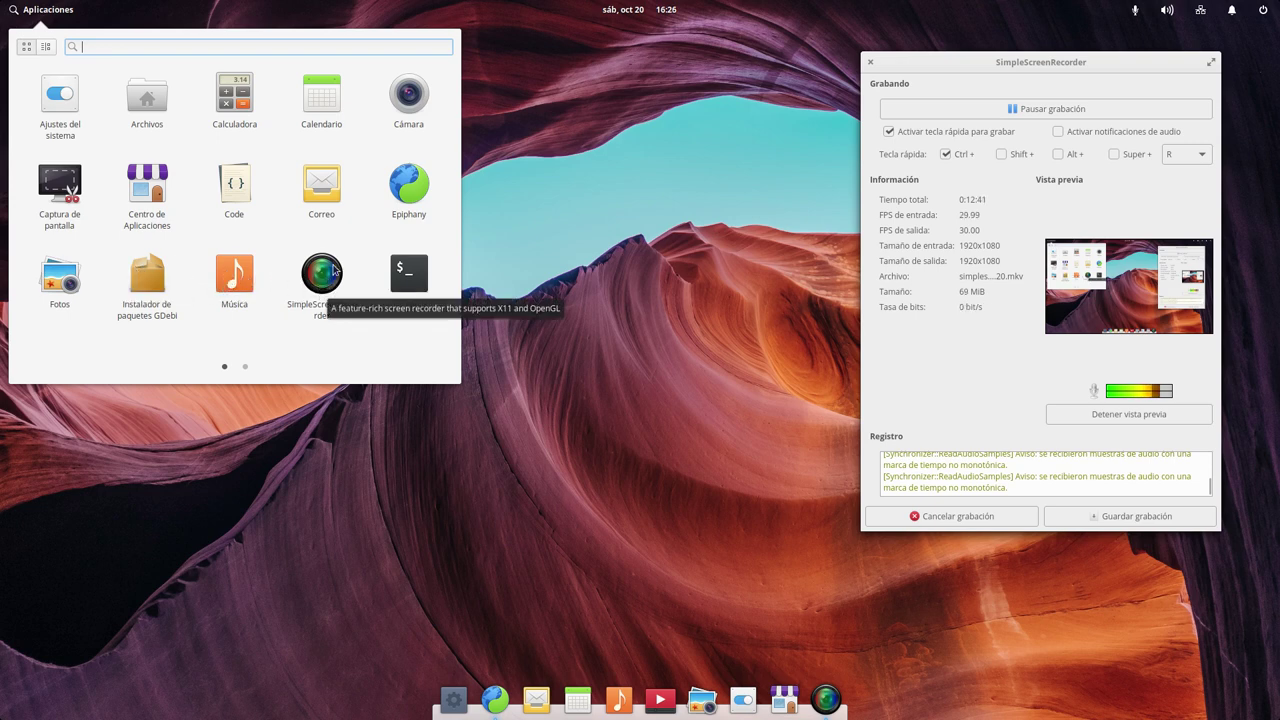
click(245, 368)
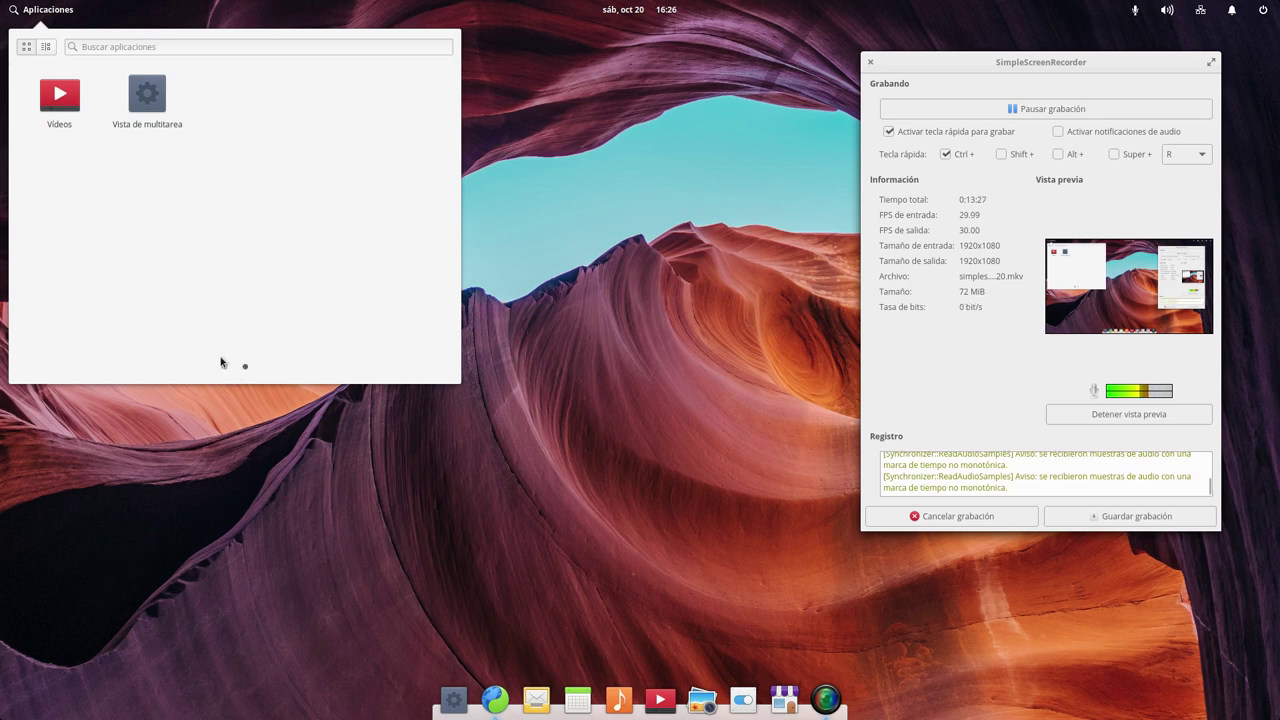
click(224, 366)
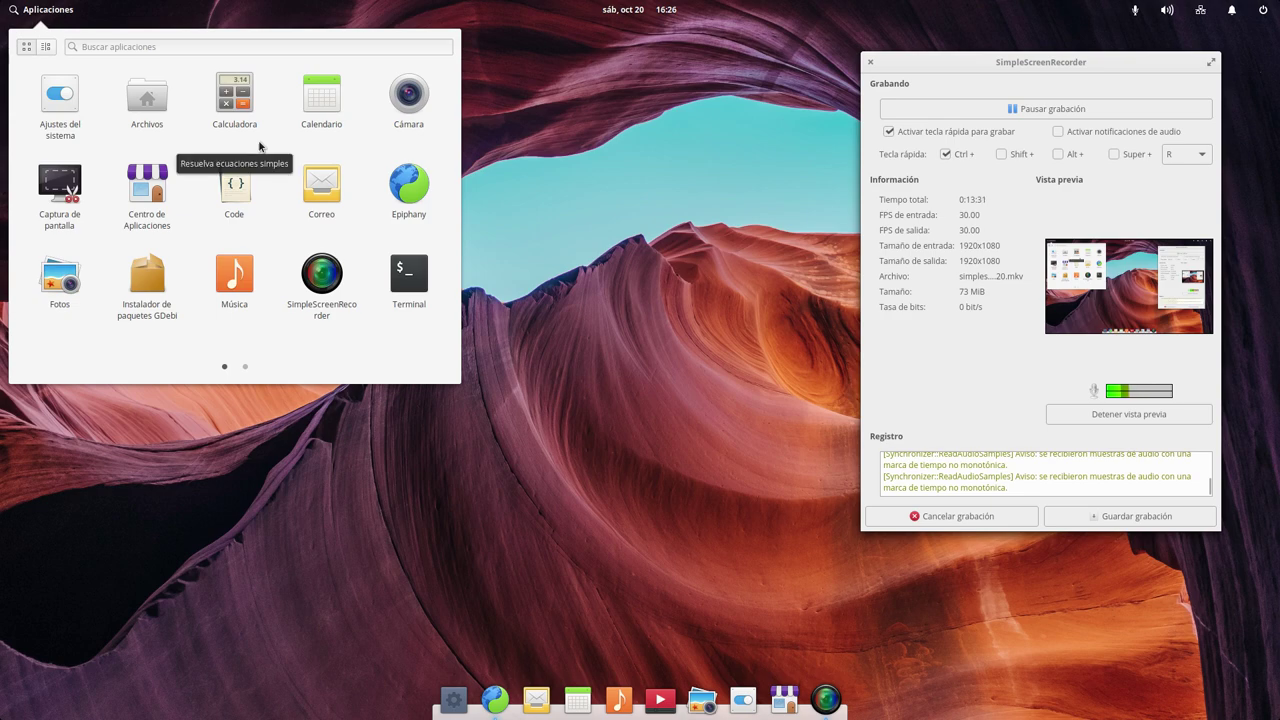
Step: Open Terminal and place its unmaximized window over the desktop wallpaper
click(403, 289)
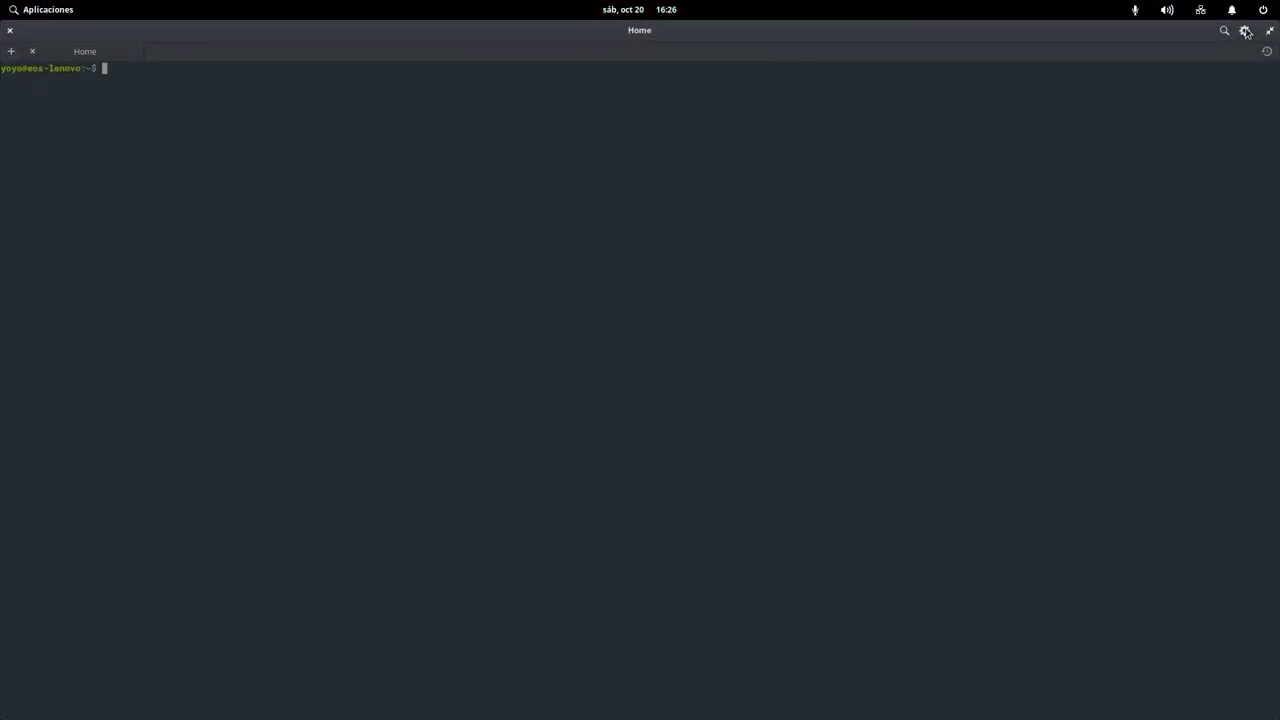
mouse_move(2, 4)
click(666, 191)
click(1270, 31)
drag(503, 31, 583, 213)
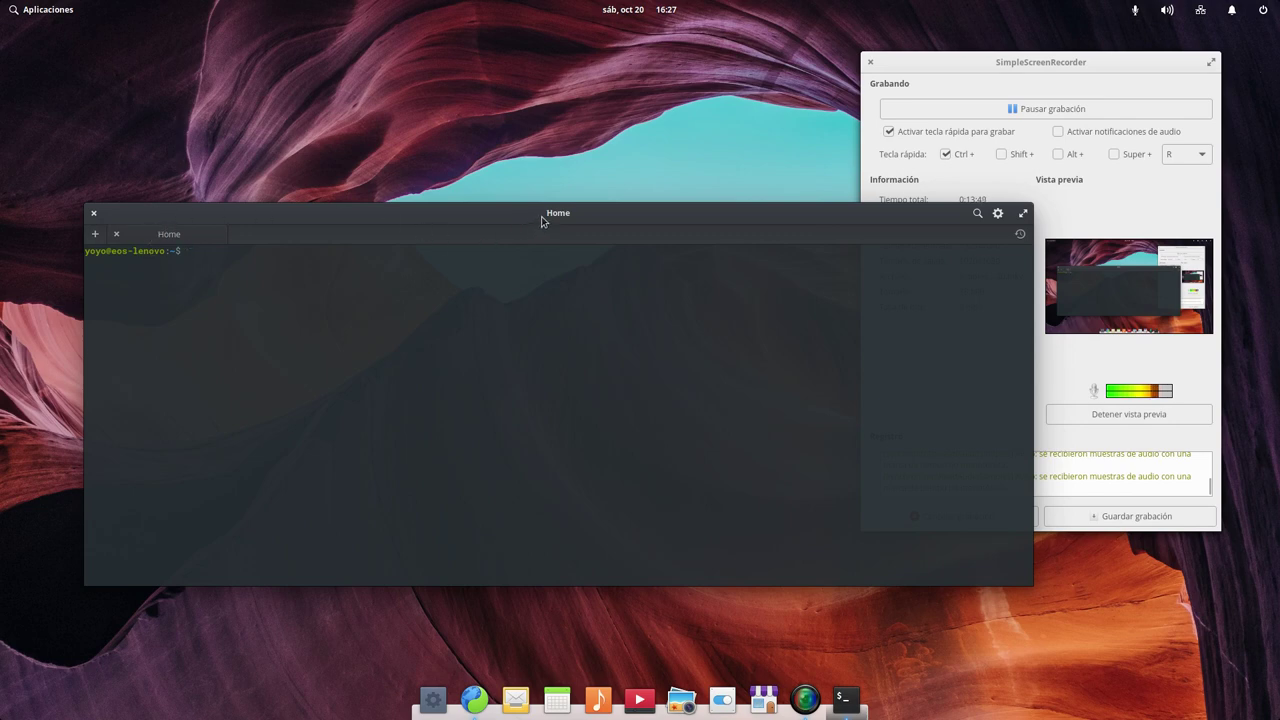
drag(543, 217, 536, 222)
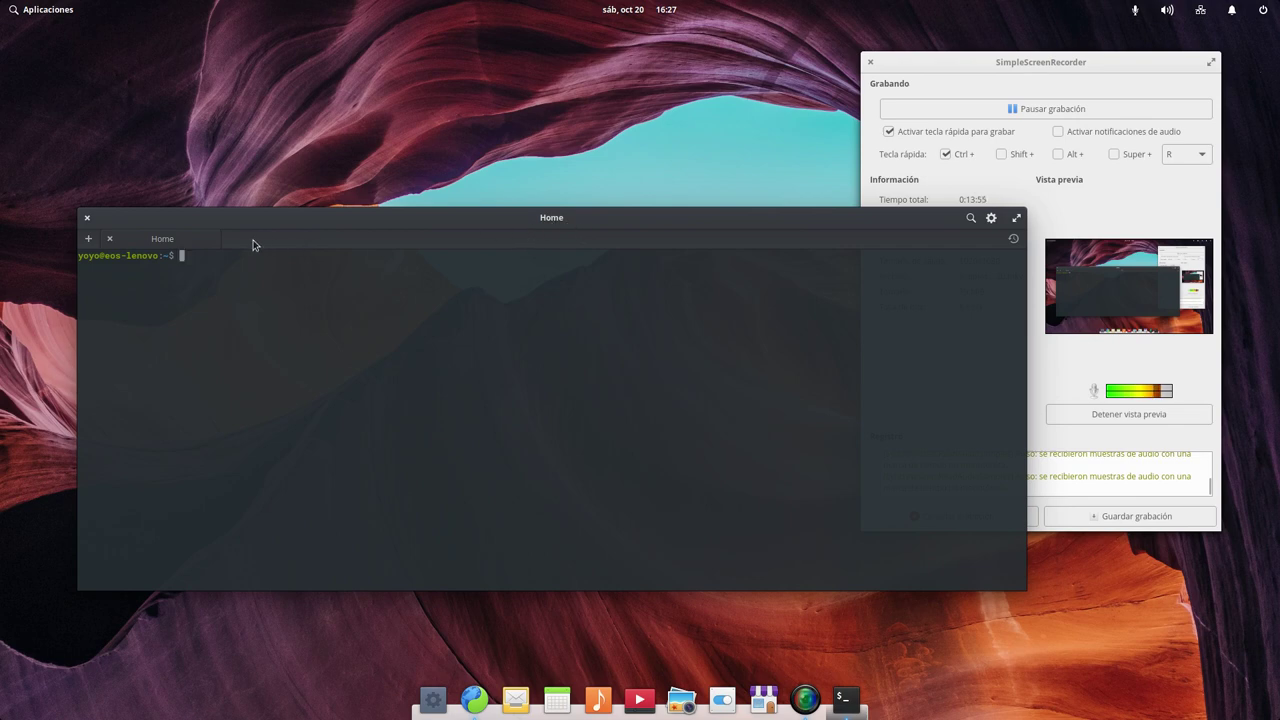
Step: Add two new tabs to the terminal and move its window up slightly
click(88, 238)
click(92, 240)
drag(586, 223, 586, 209)
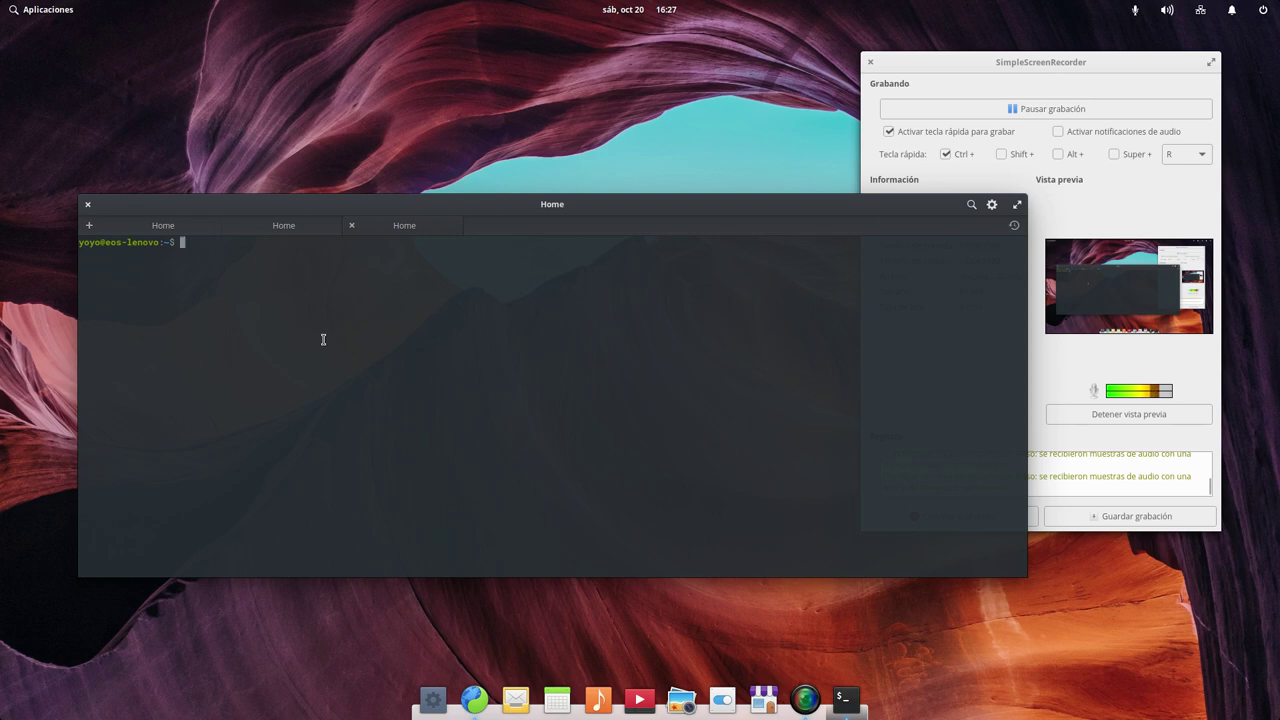
Step: Try the terminal's text zoom at 80% and 120%, and return it to 100%
click(991, 205)
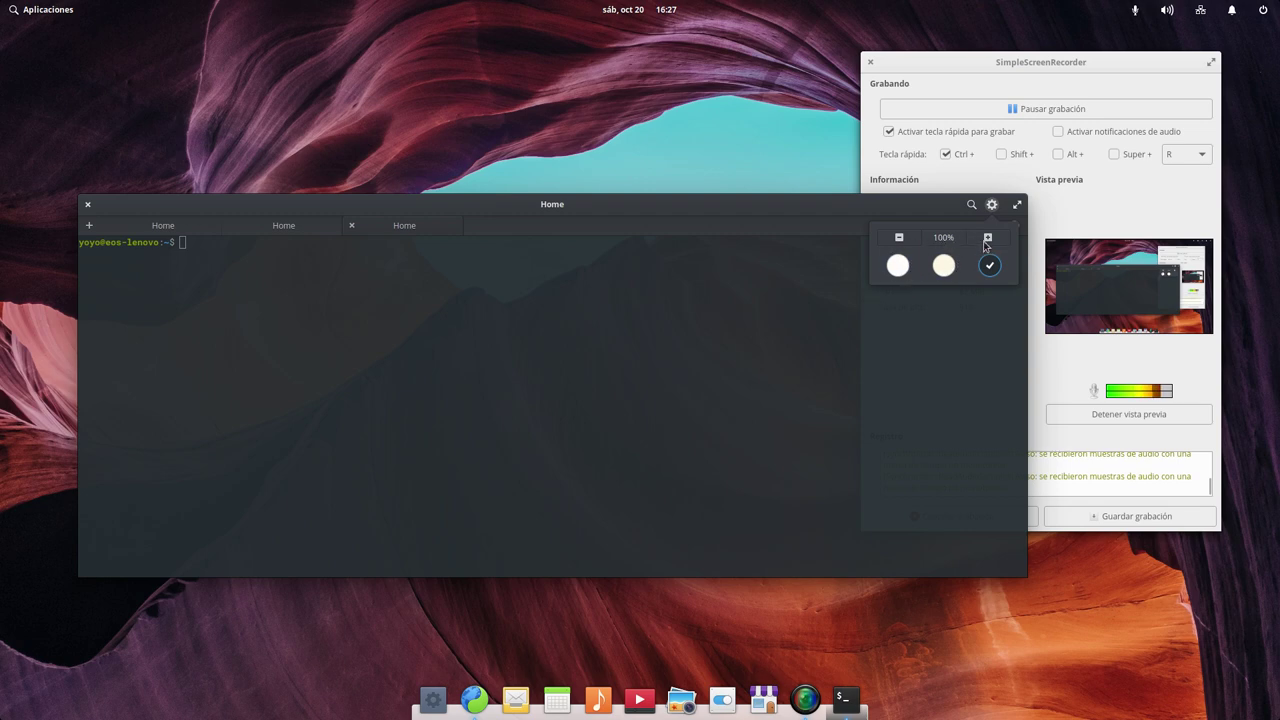
click(898, 238)
click(898, 238)
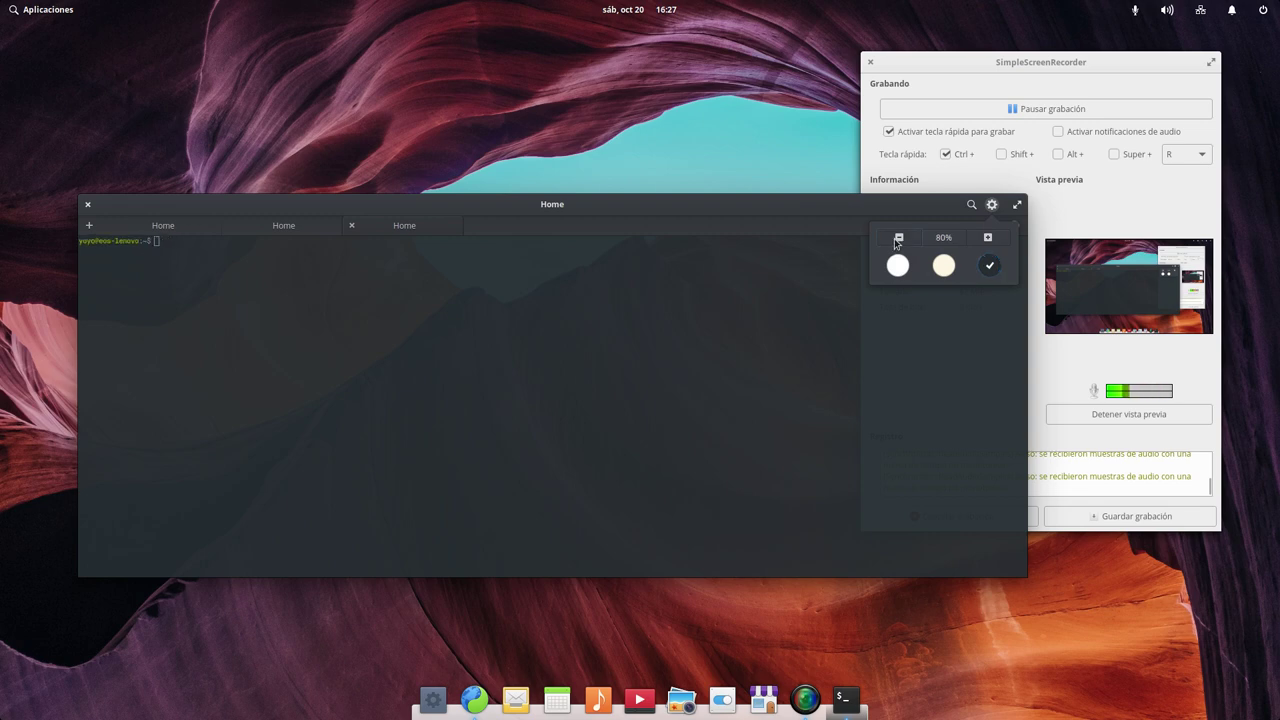
click(987, 238)
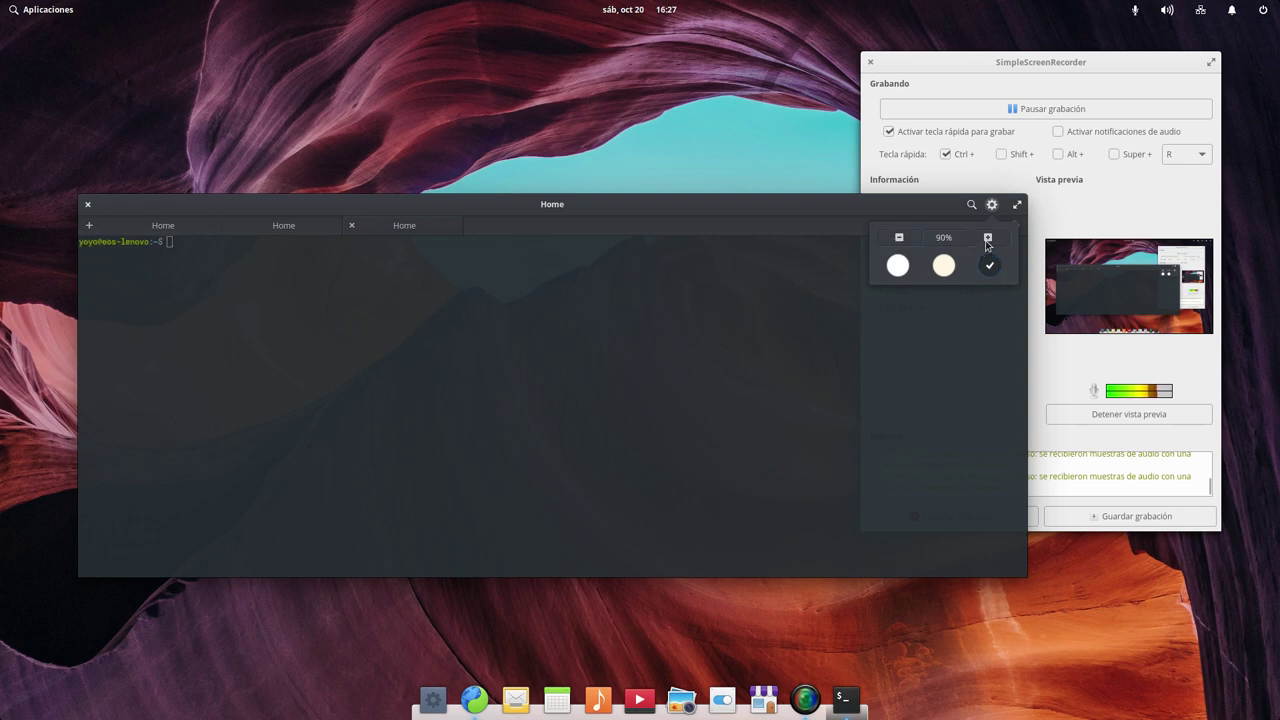
click(987, 238)
click(987, 238)
click(987, 238)
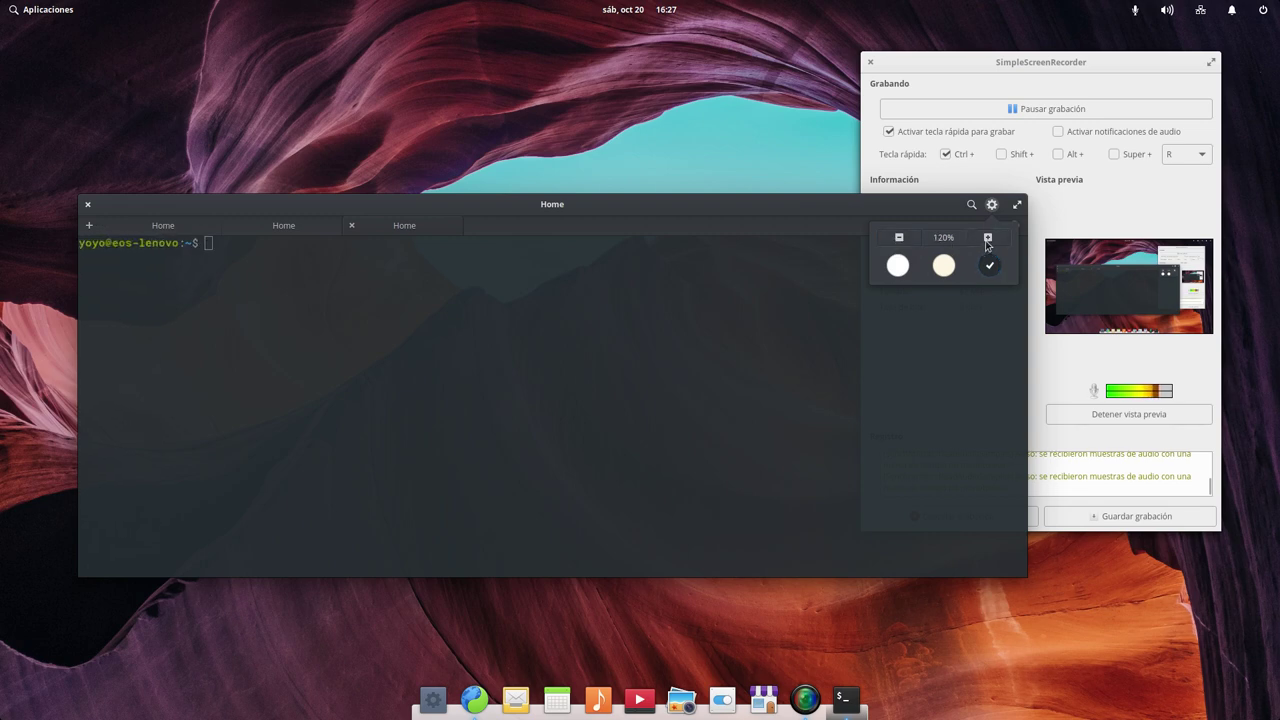
click(899, 238)
click(899, 238)
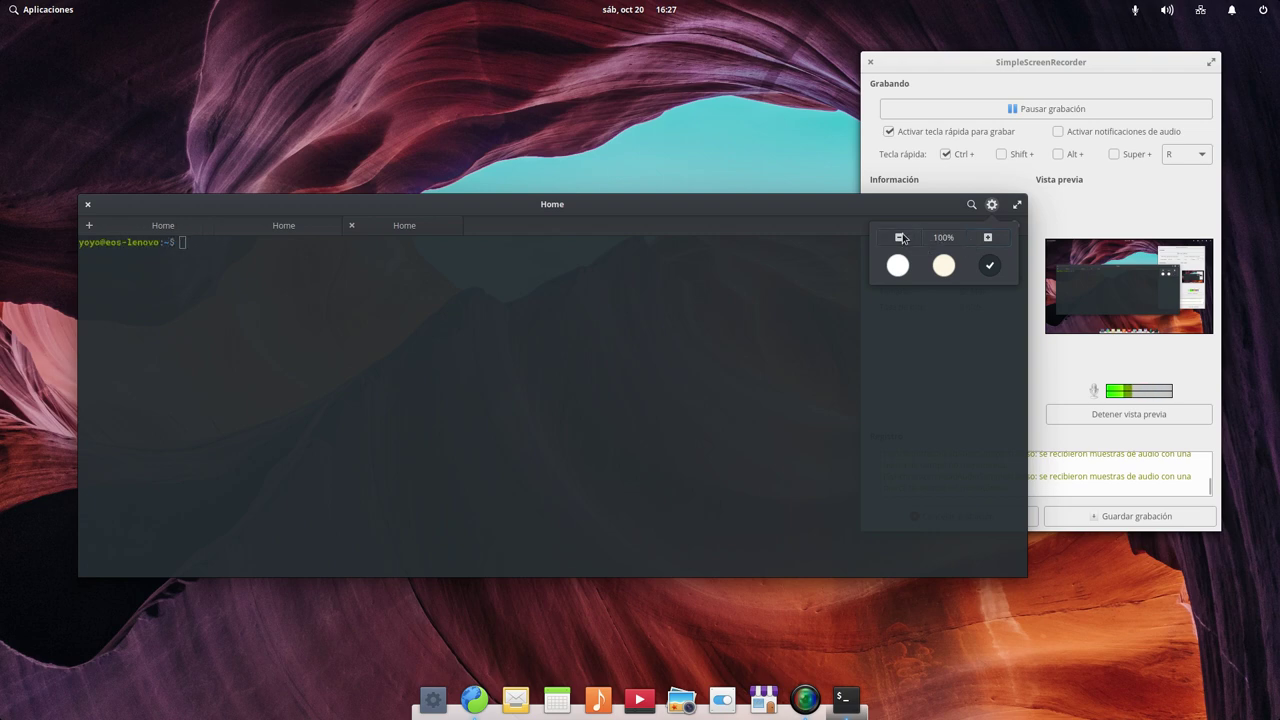
Step: Try the cream color theme in the terminal, switch back to the dark theme and close the appearance options
click(944, 265)
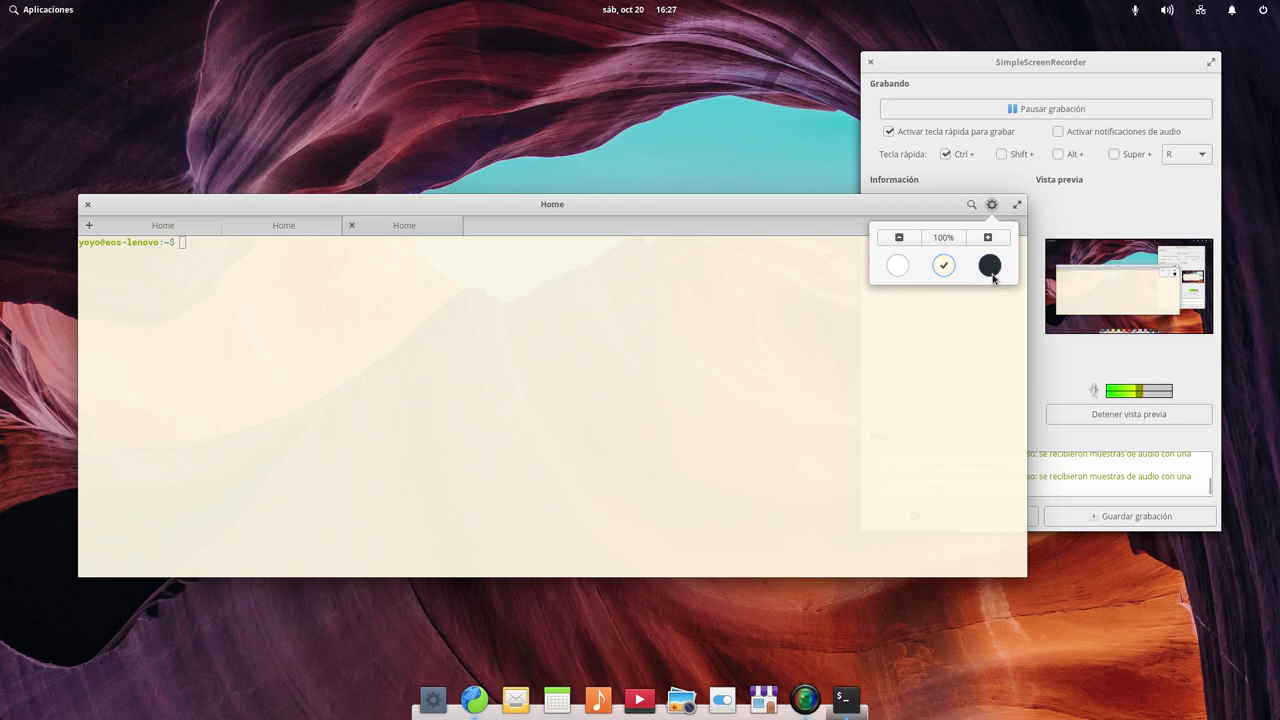
click(989, 265)
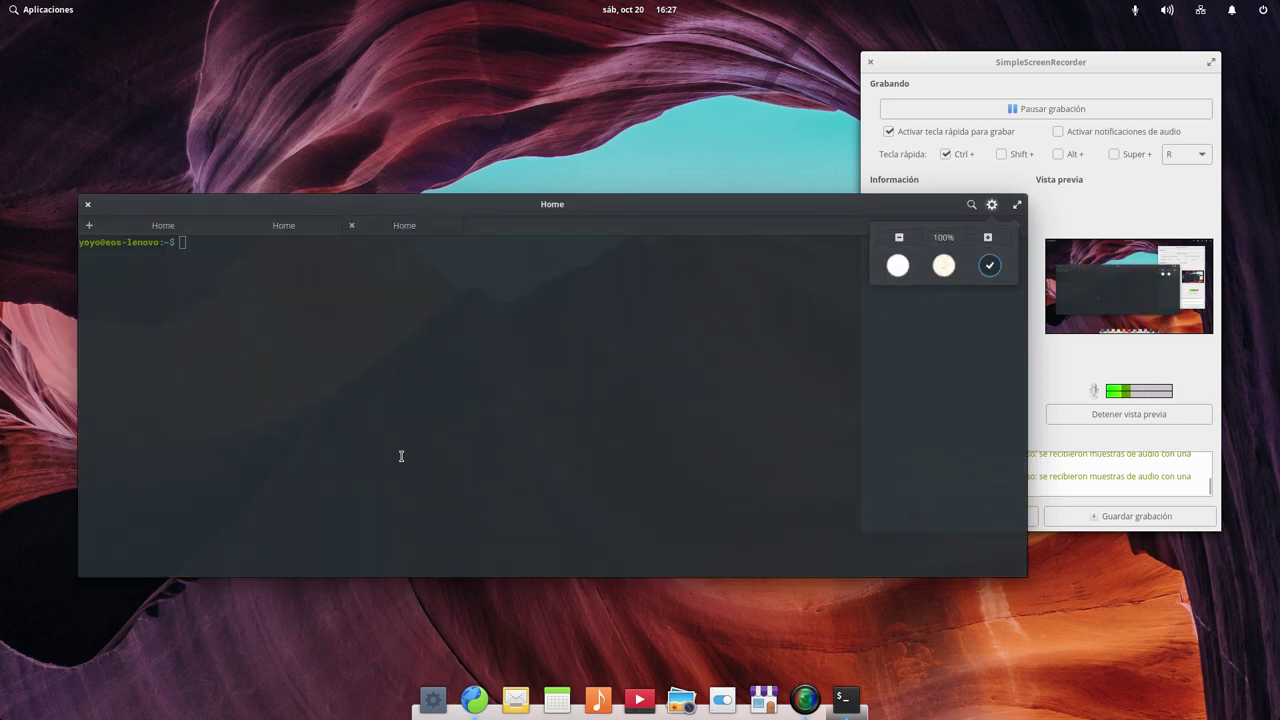
click(465, 404)
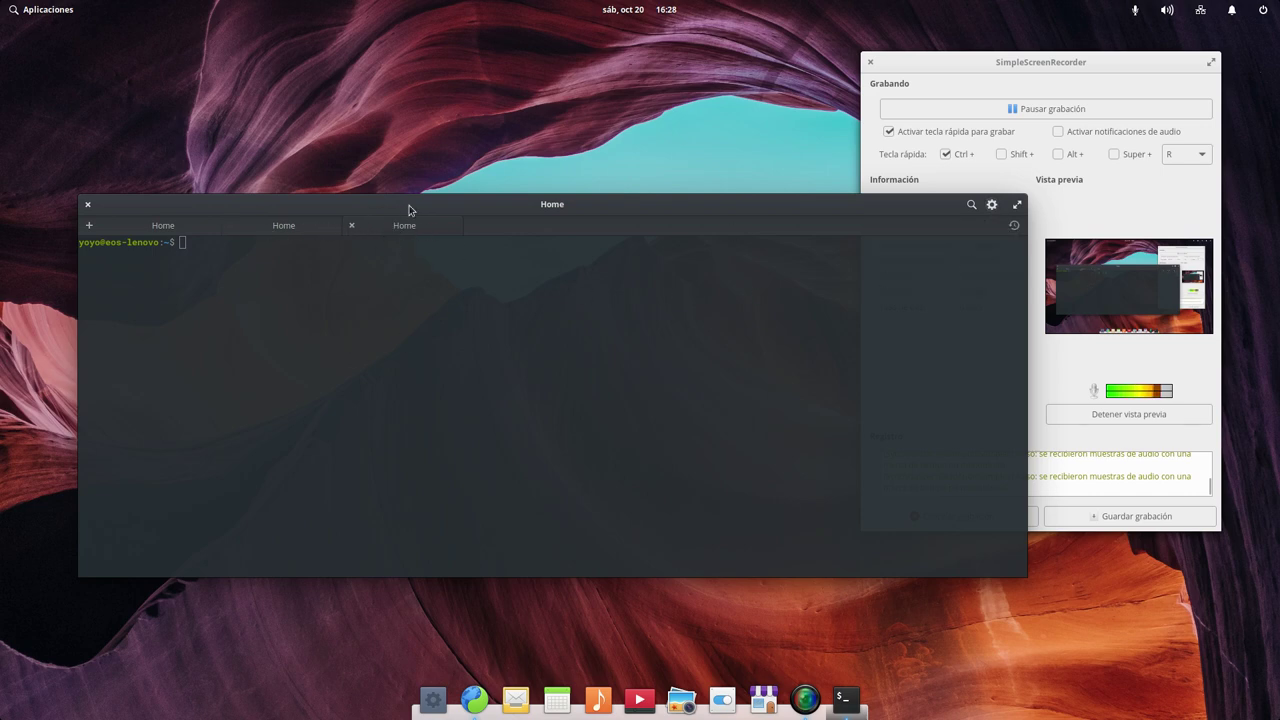
Step: Close Terminal, open the Archivos file manager and shift its window slightly to the right
click(87, 205)
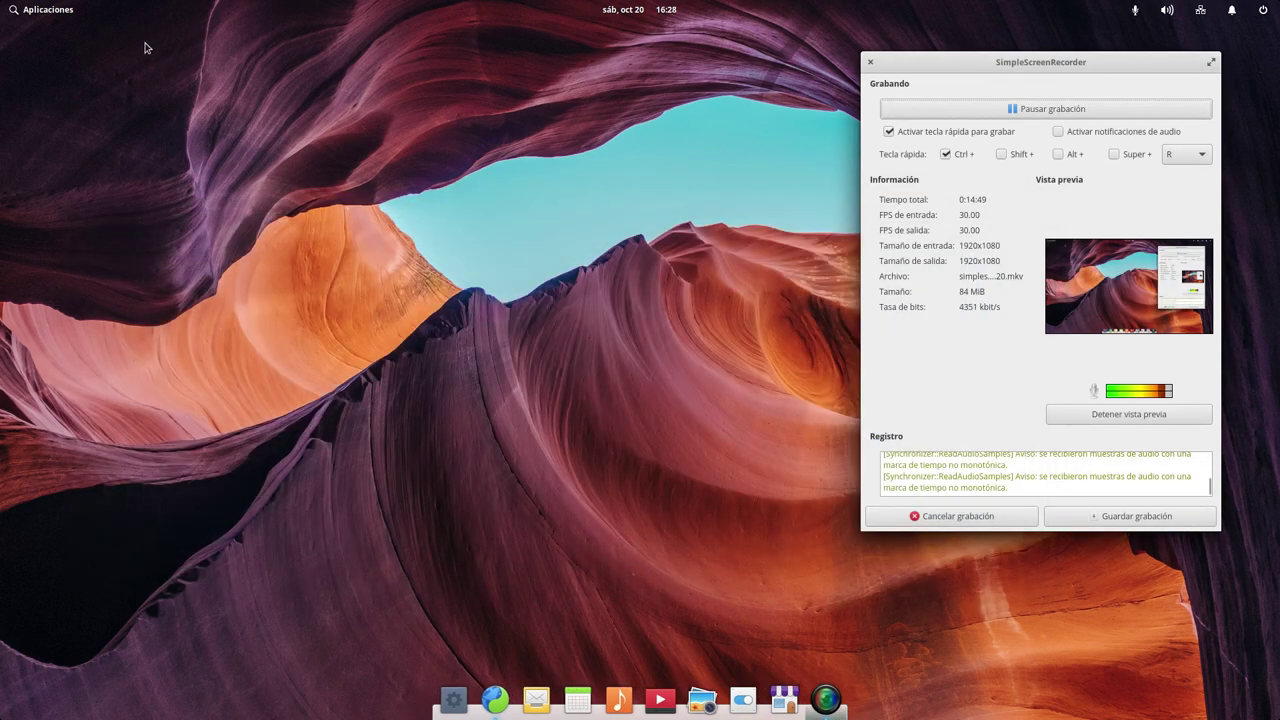
click(13, 11)
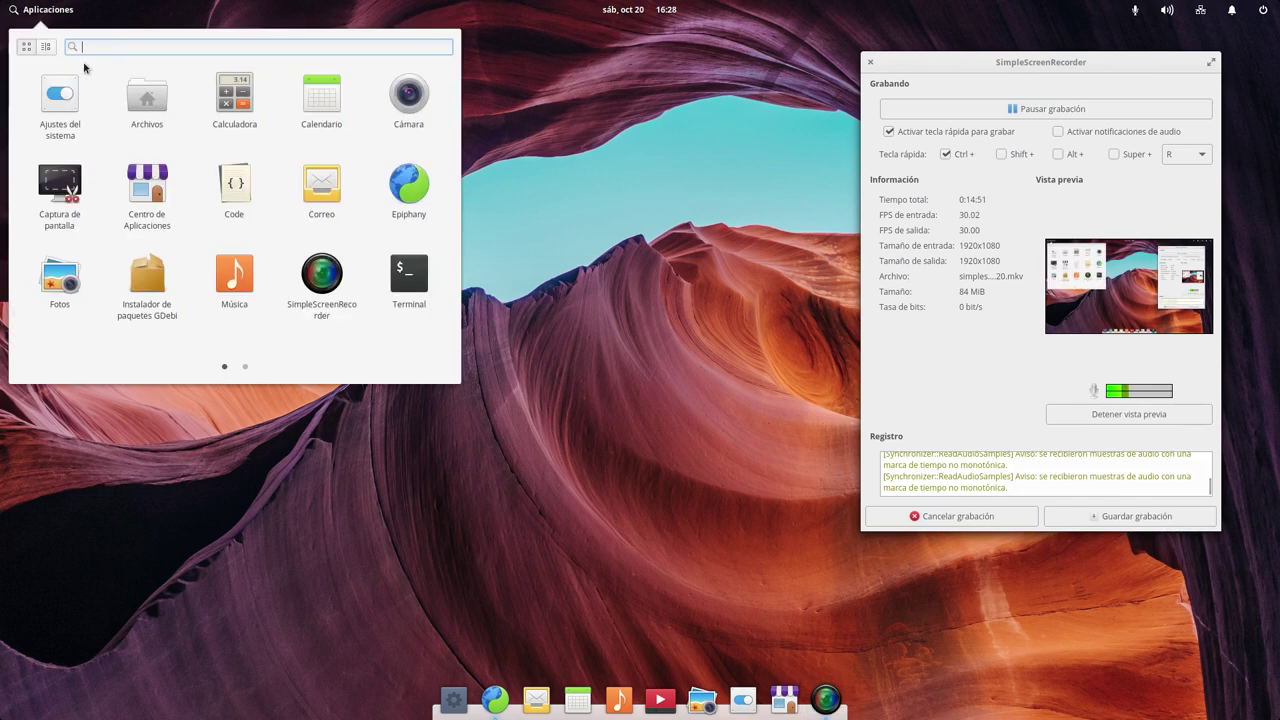
click(147, 105)
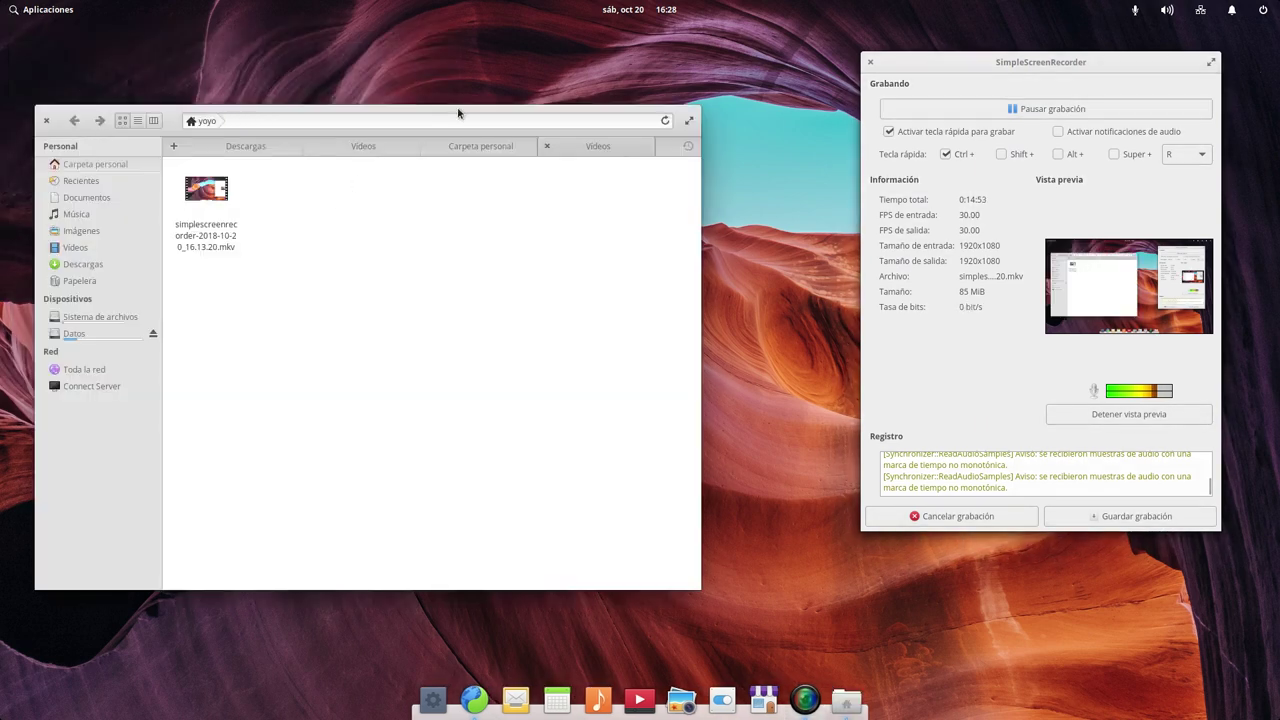
drag(89, 111, 132, 113)
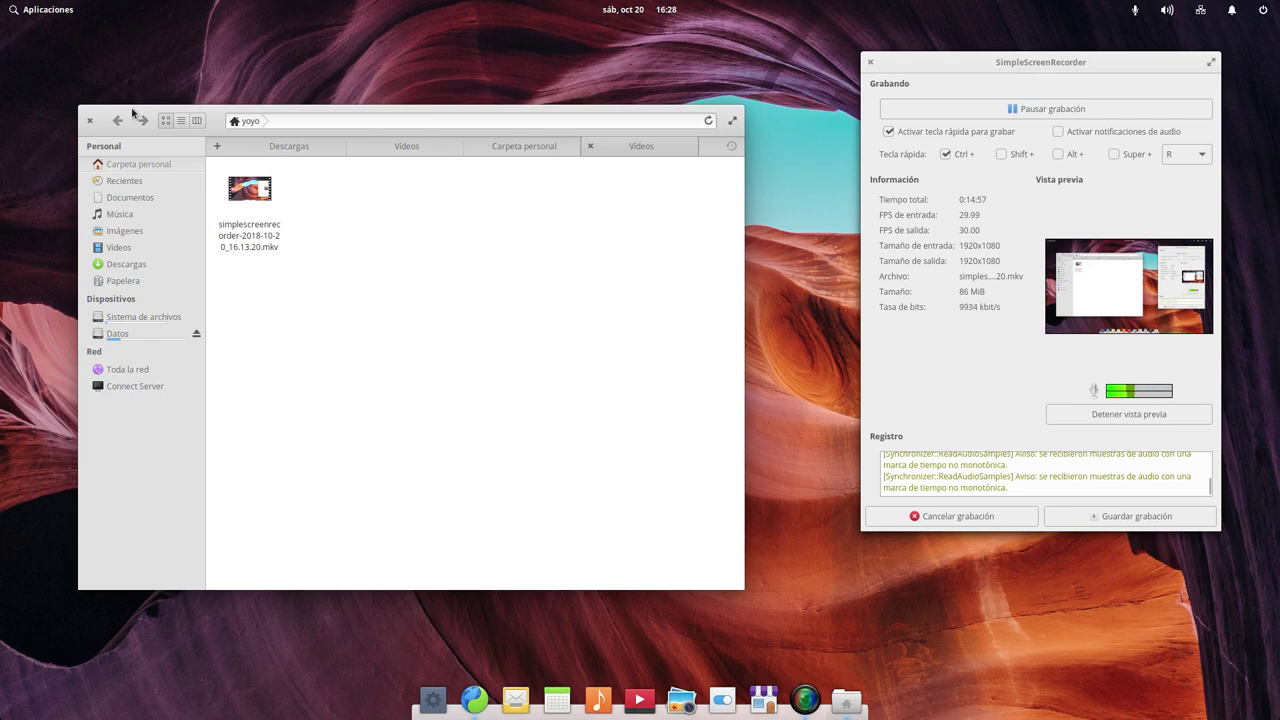
Step: Show the home folder in the current tab, then close the surplus file manager tabs, keeping only Descargas
click(141, 165)
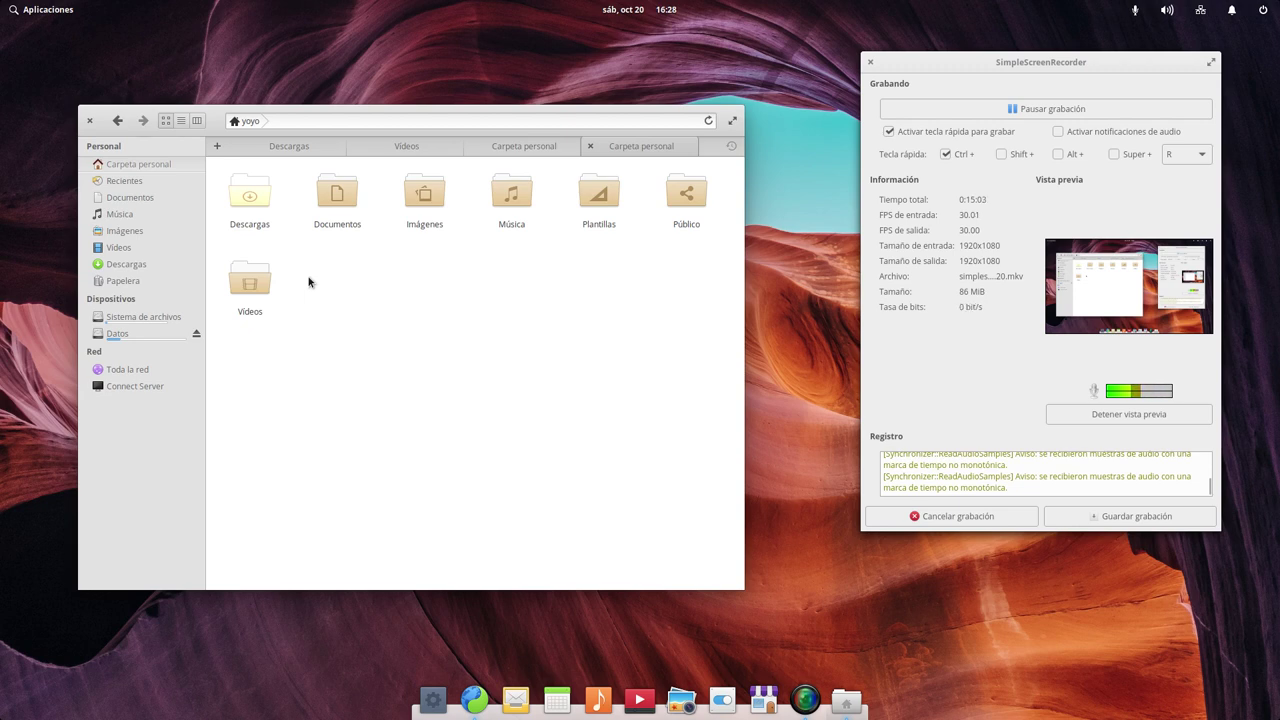
click(589, 146)
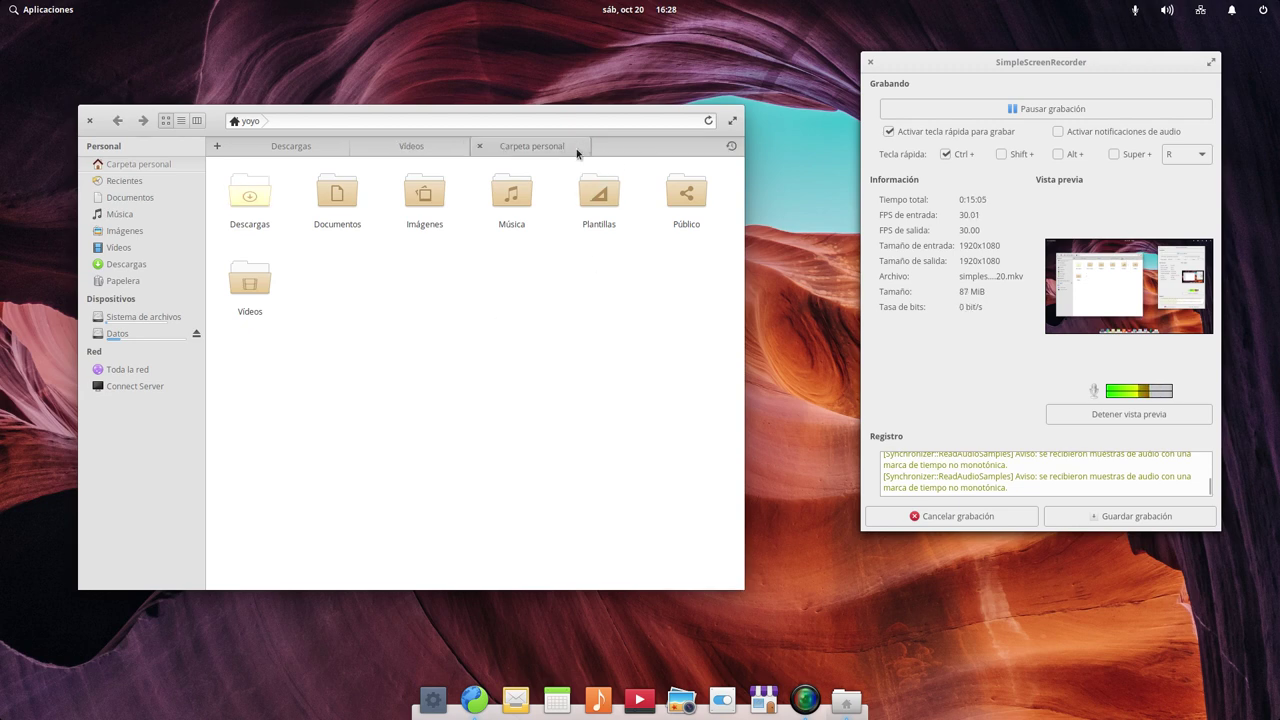
click(480, 147)
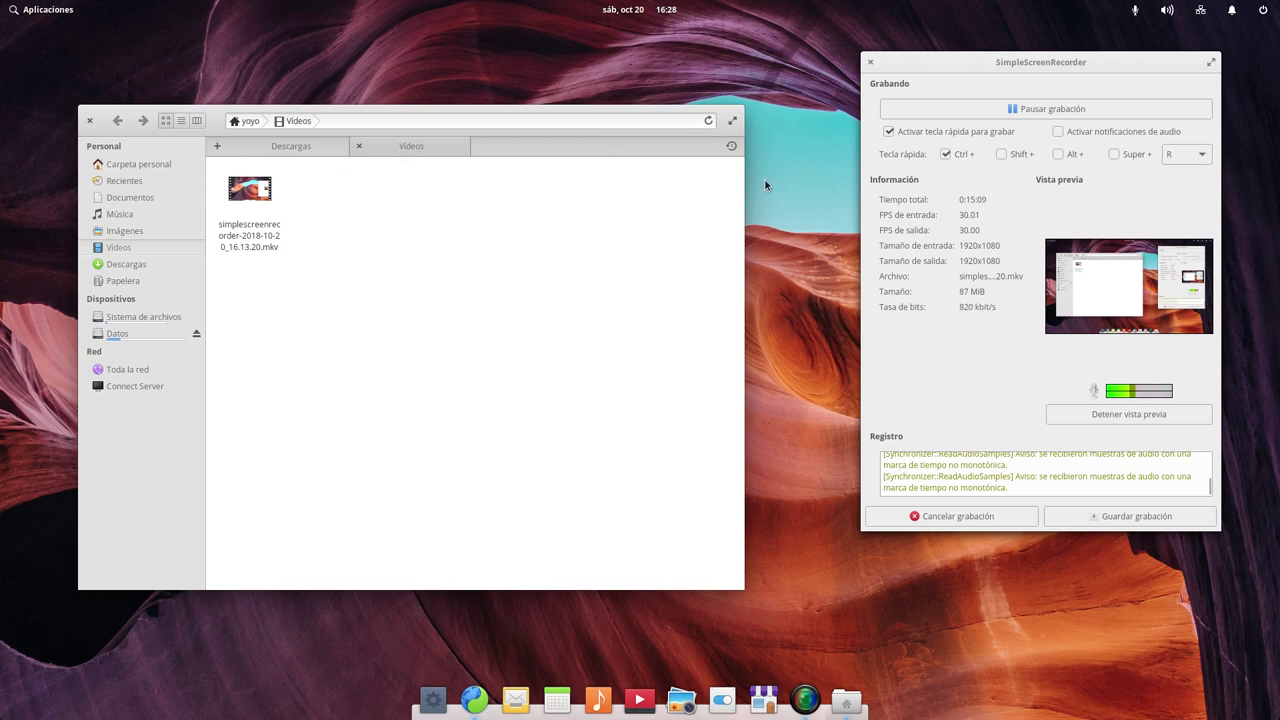
click(359, 146)
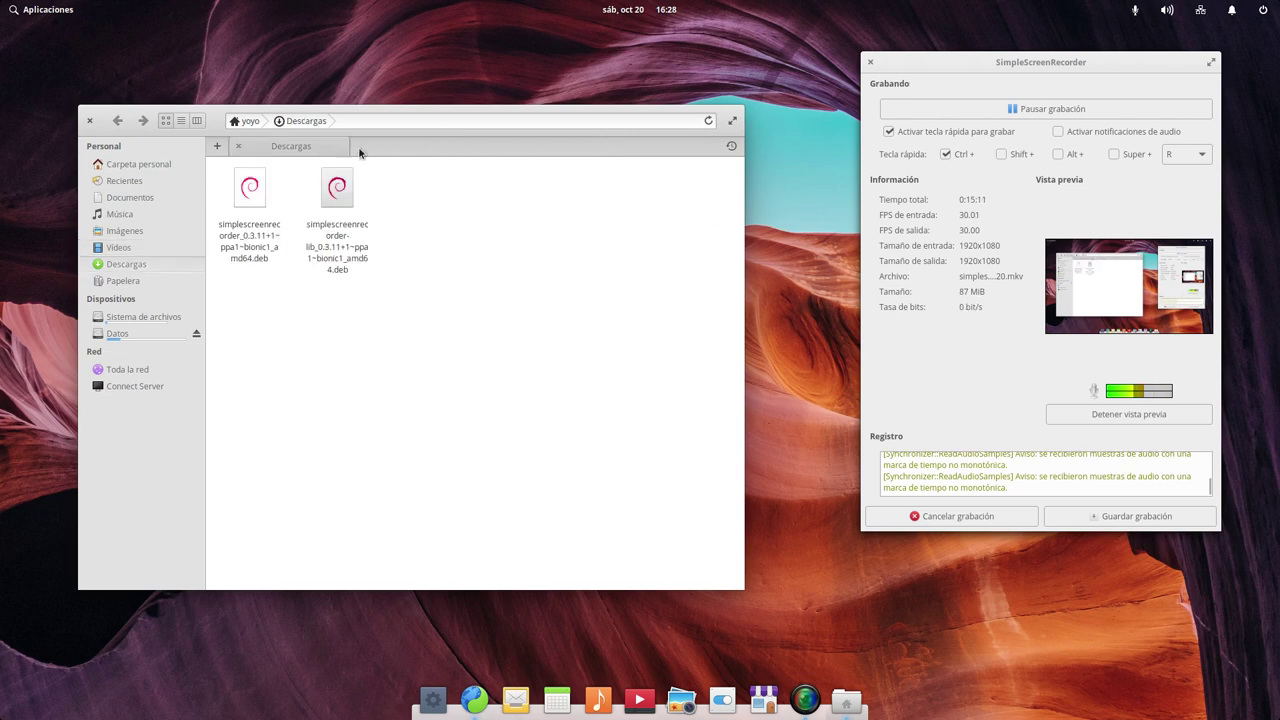
Step: Browse the Descargas and Imágenes folders from the home folder, returning to the home folder after each
click(178, 165)
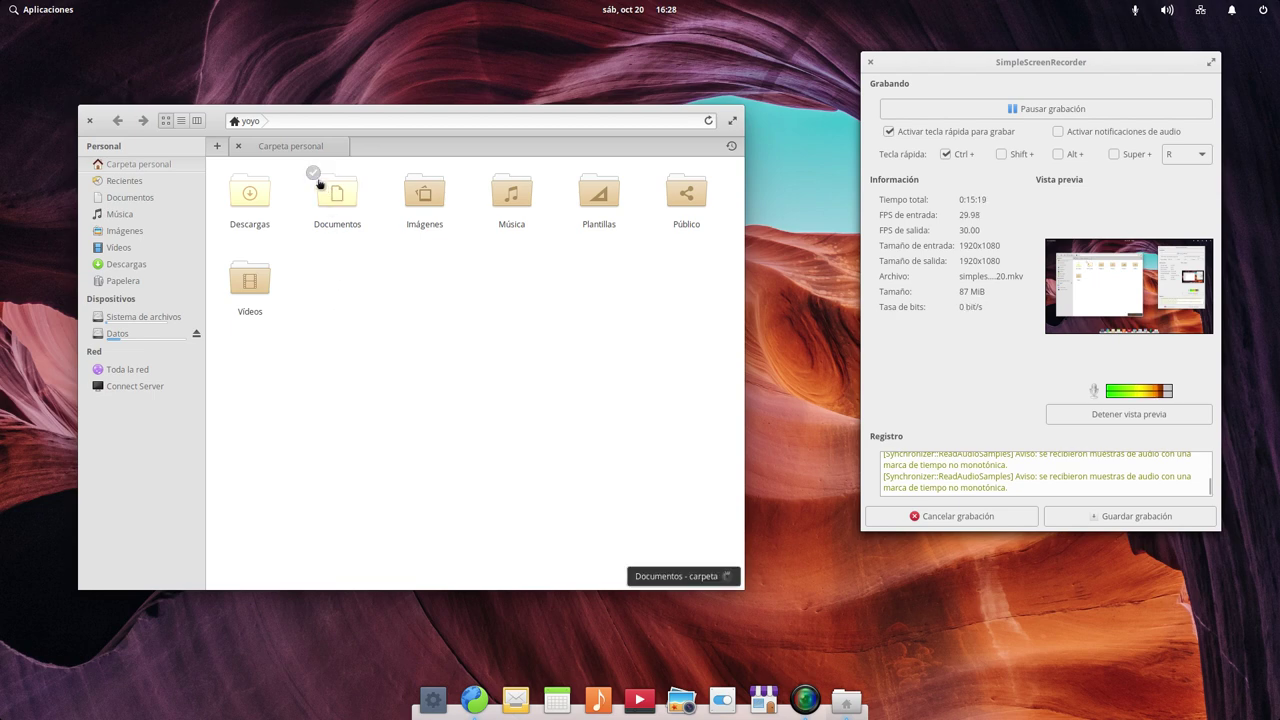
click(248, 205)
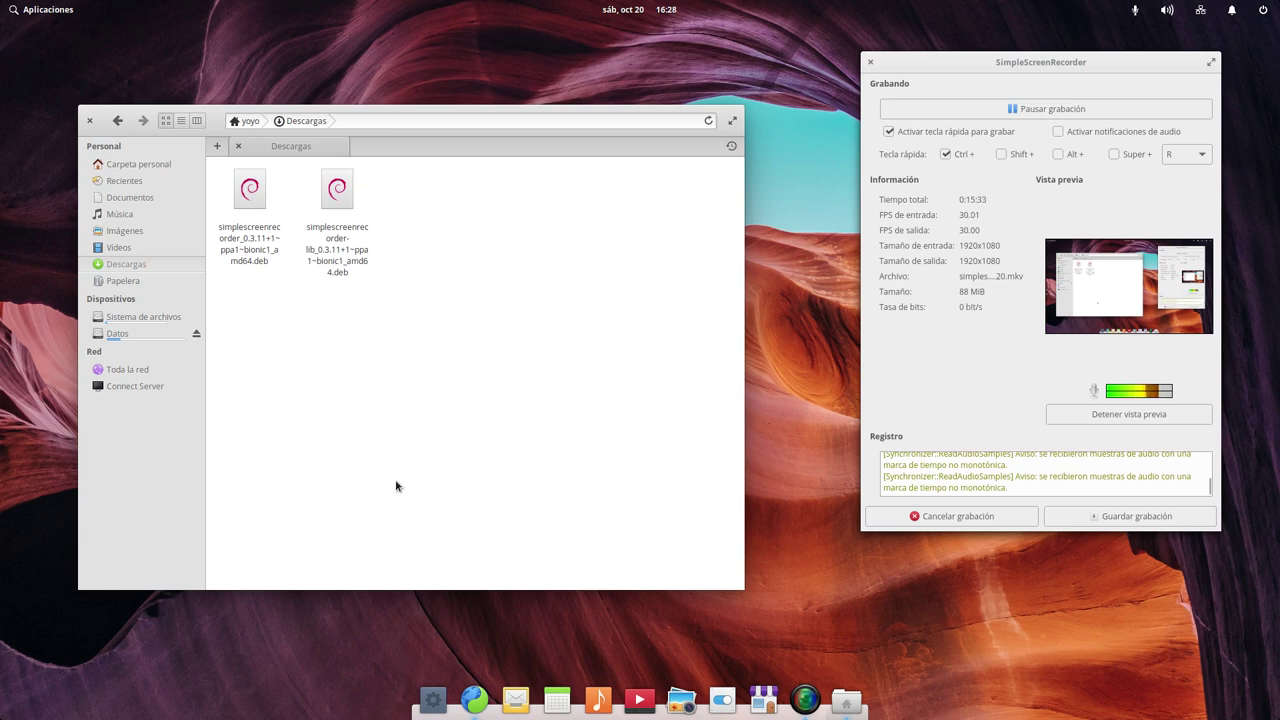
click(118, 121)
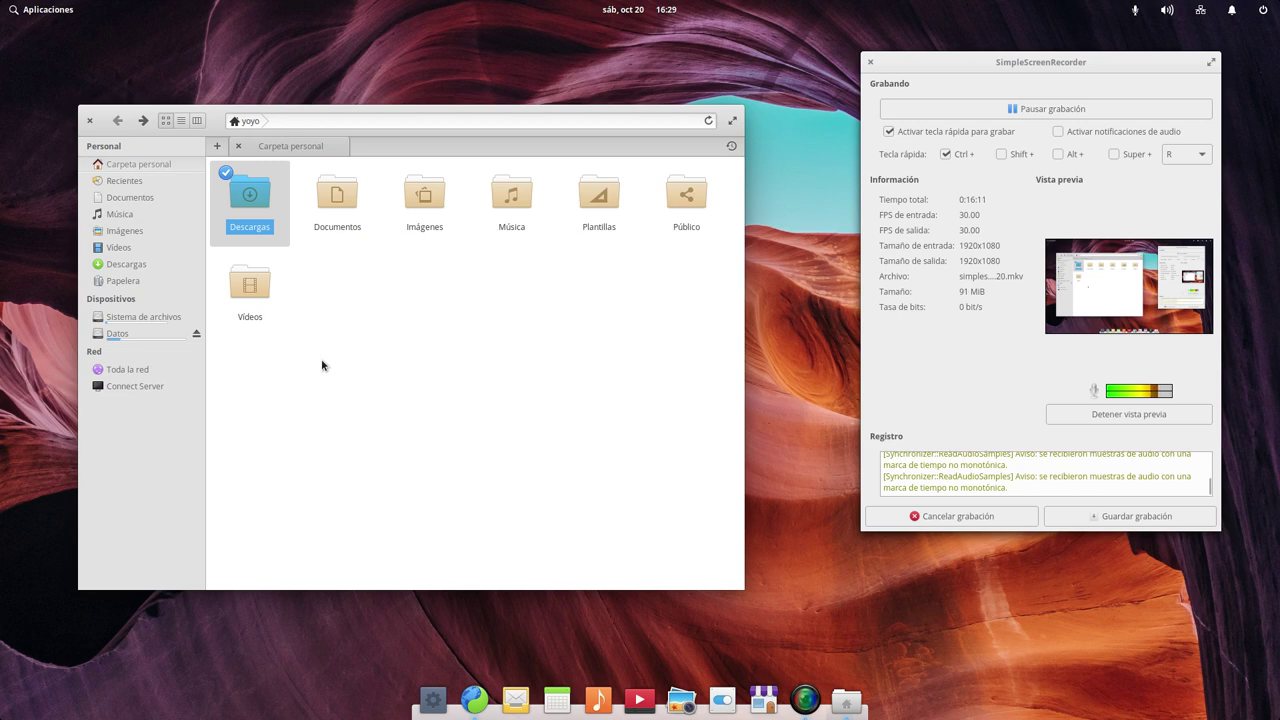
click(424, 193)
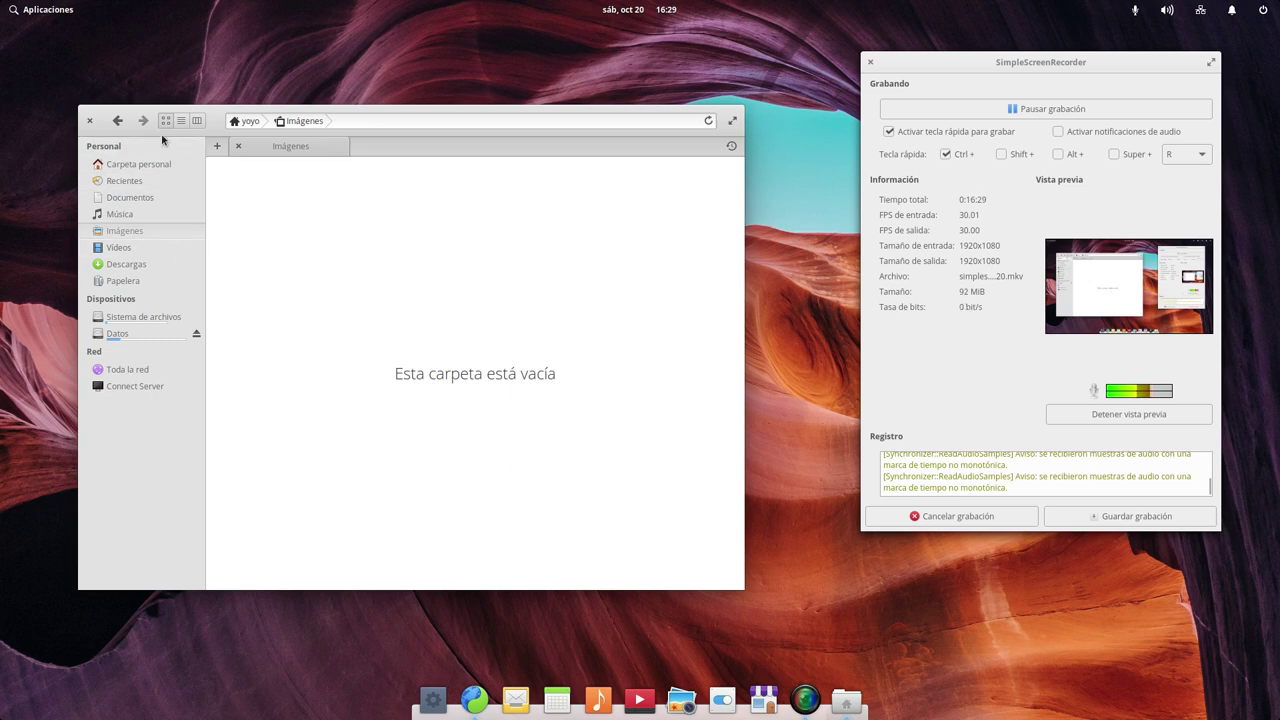
click(116, 120)
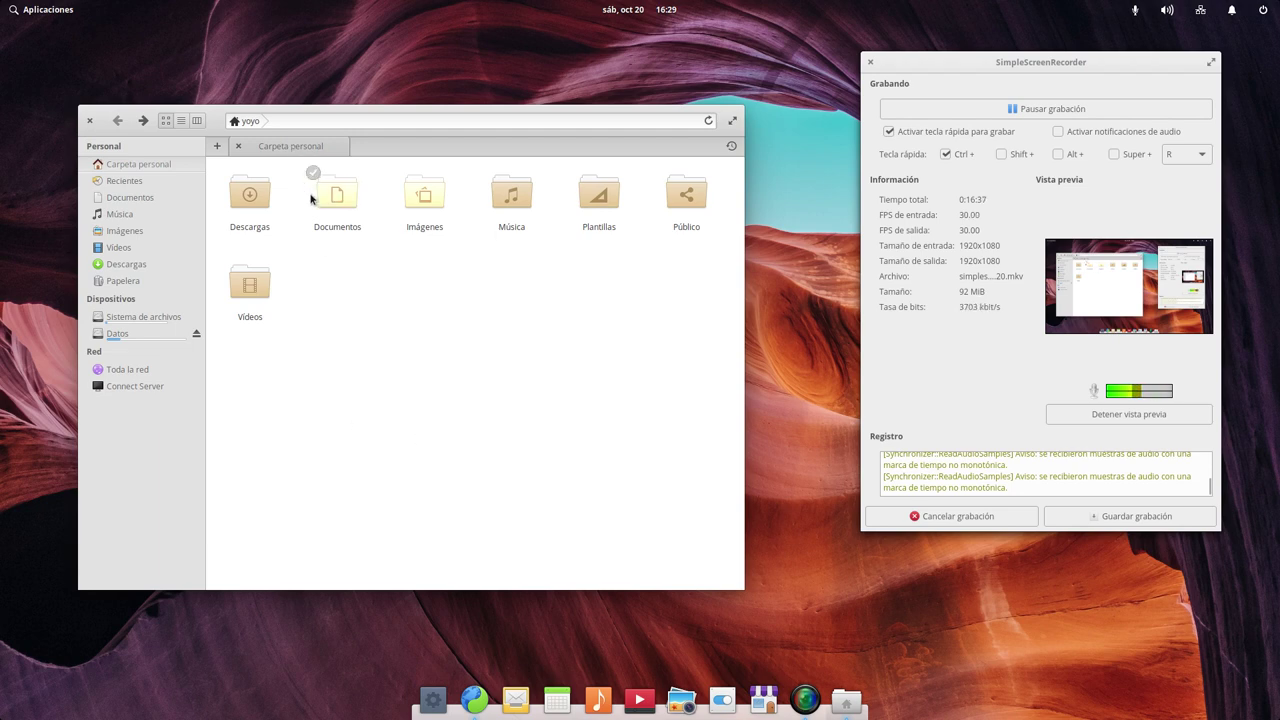
Step: Open the Imágenes folder, add a second tab for the home folder and switch back to the Imágenes tab
click(420, 206)
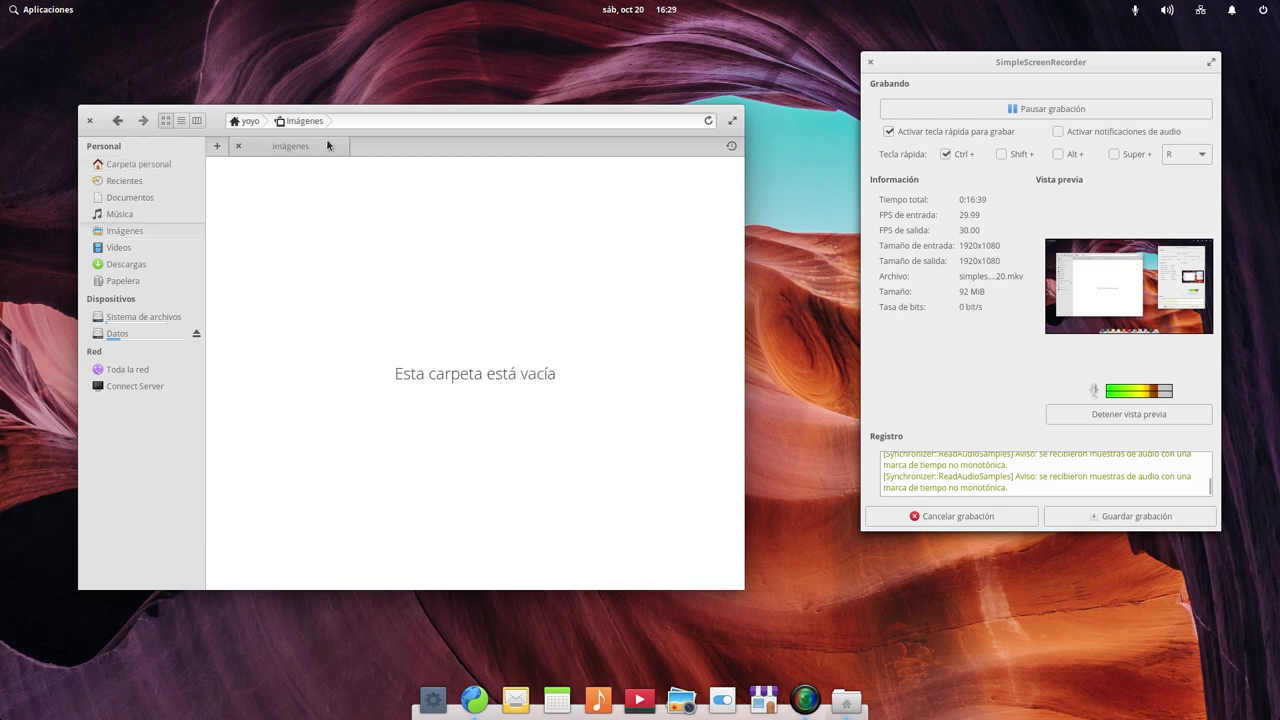
click(218, 147)
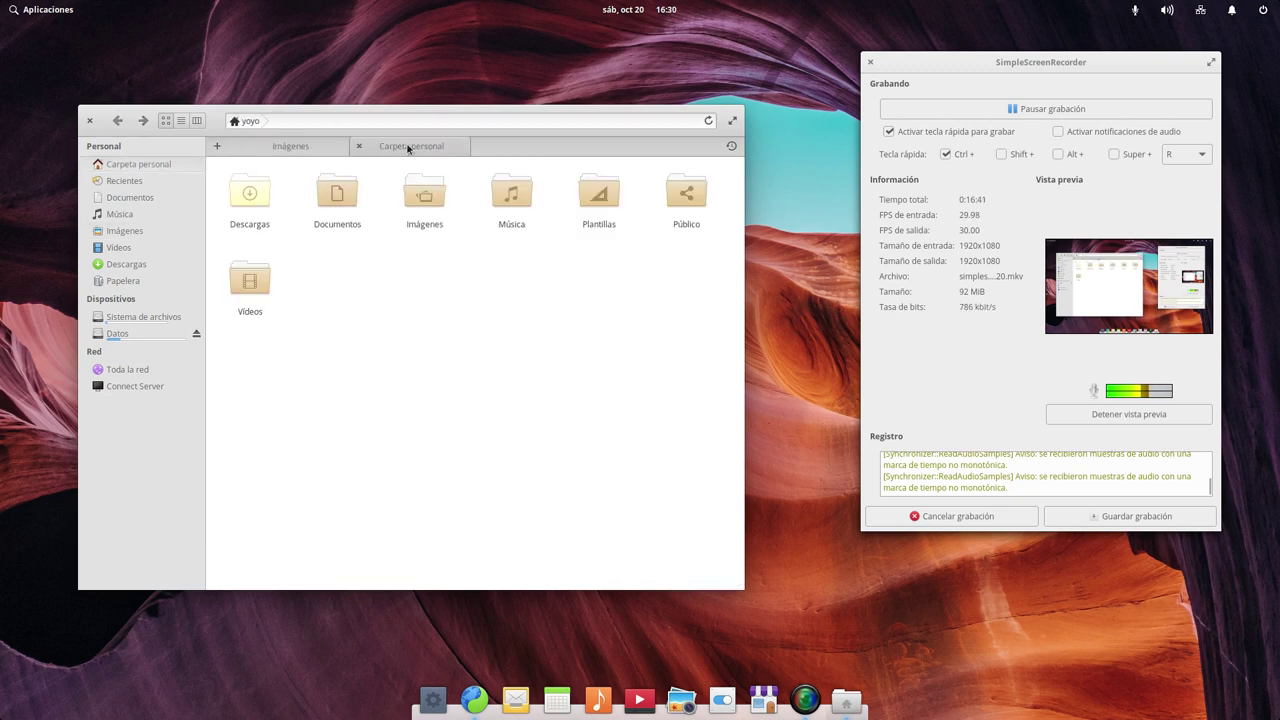
click(298, 149)
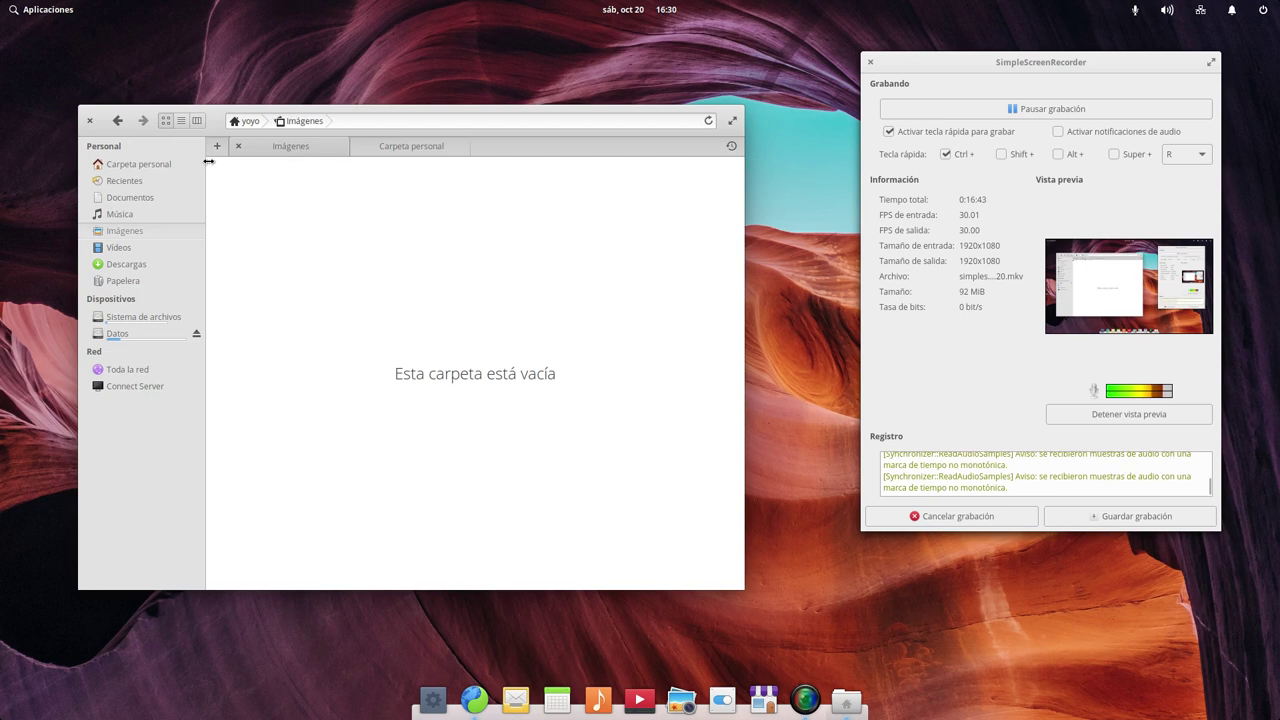
Step: Try the file manager's path bar, then maximize its window and restore it near the upper edge of the desktop
click(462, 122)
click(363, 122)
click(466, 266)
drag(143, 117, 156, 6)
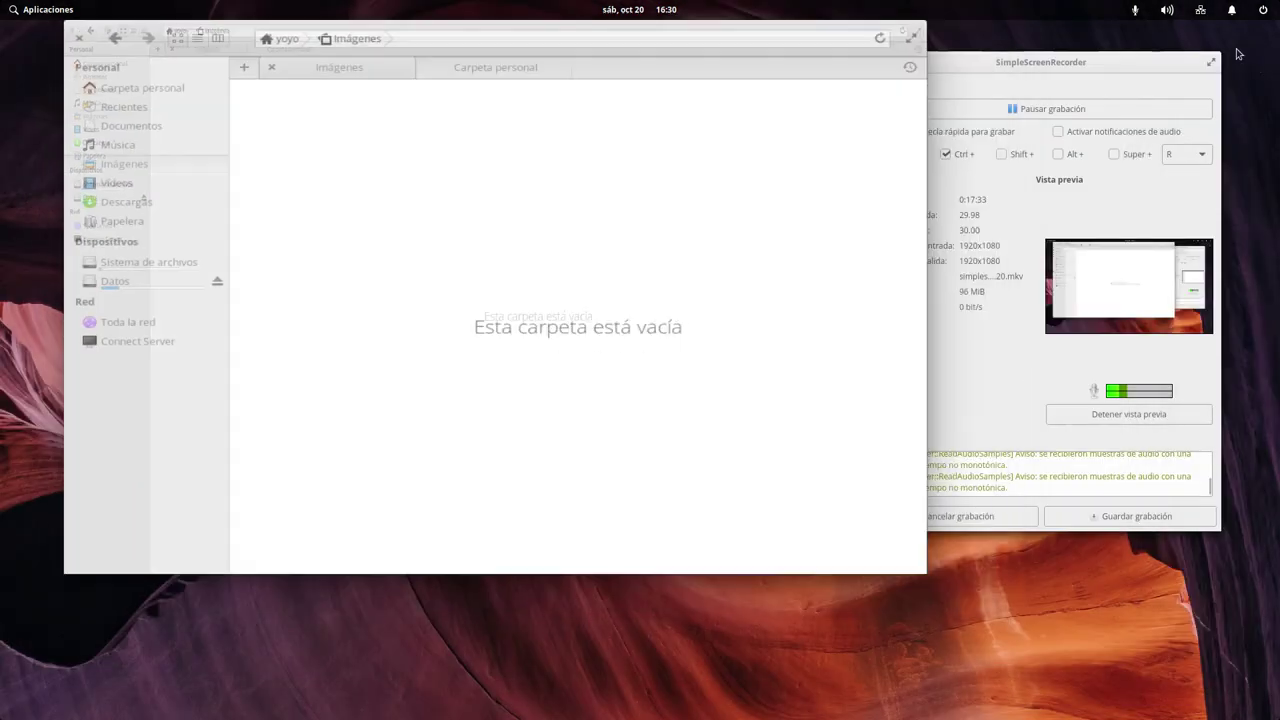
click(1267, 34)
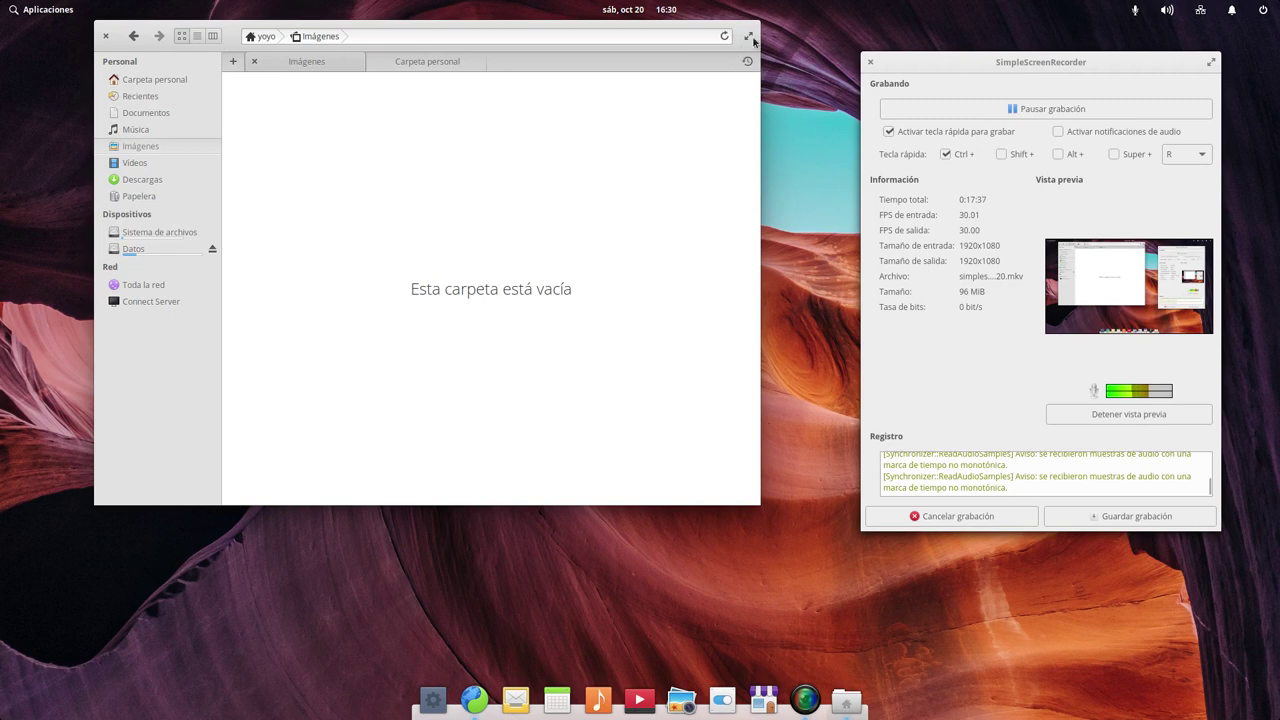
Step: Review the permissions and general properties of the Imágenes folder and close its properties dialog
right_click(385, 259)
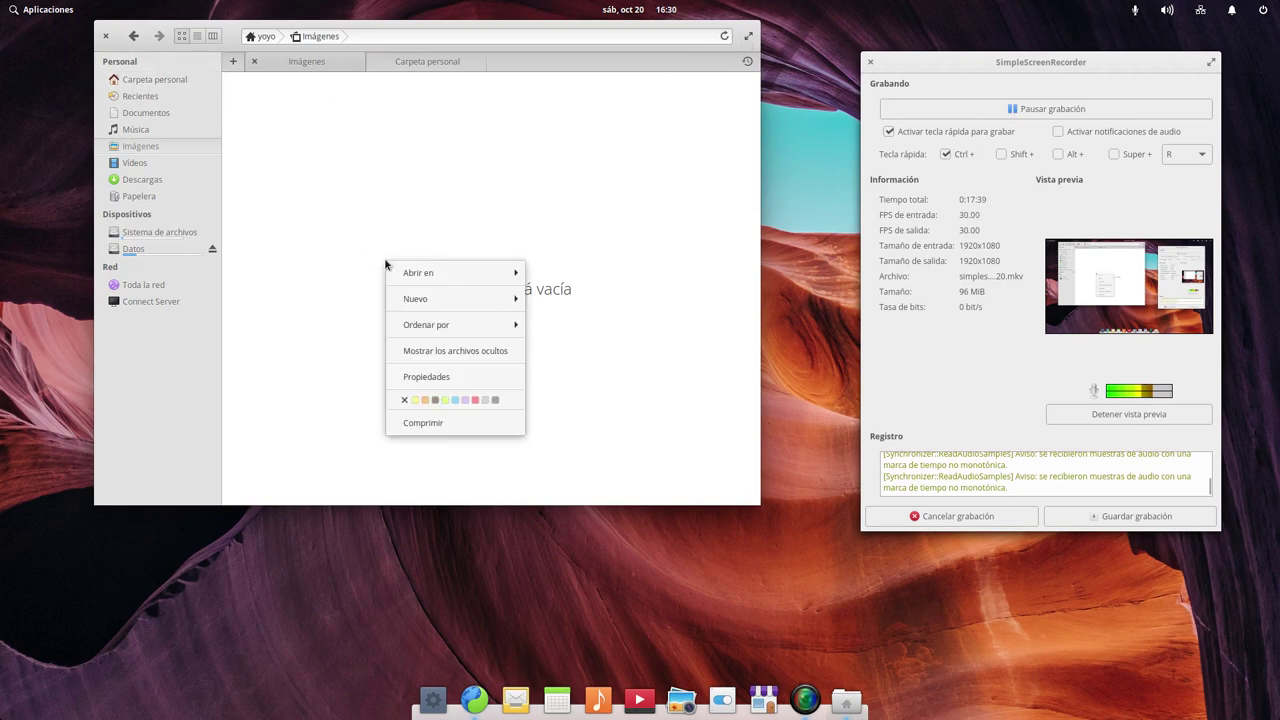
click(492, 377)
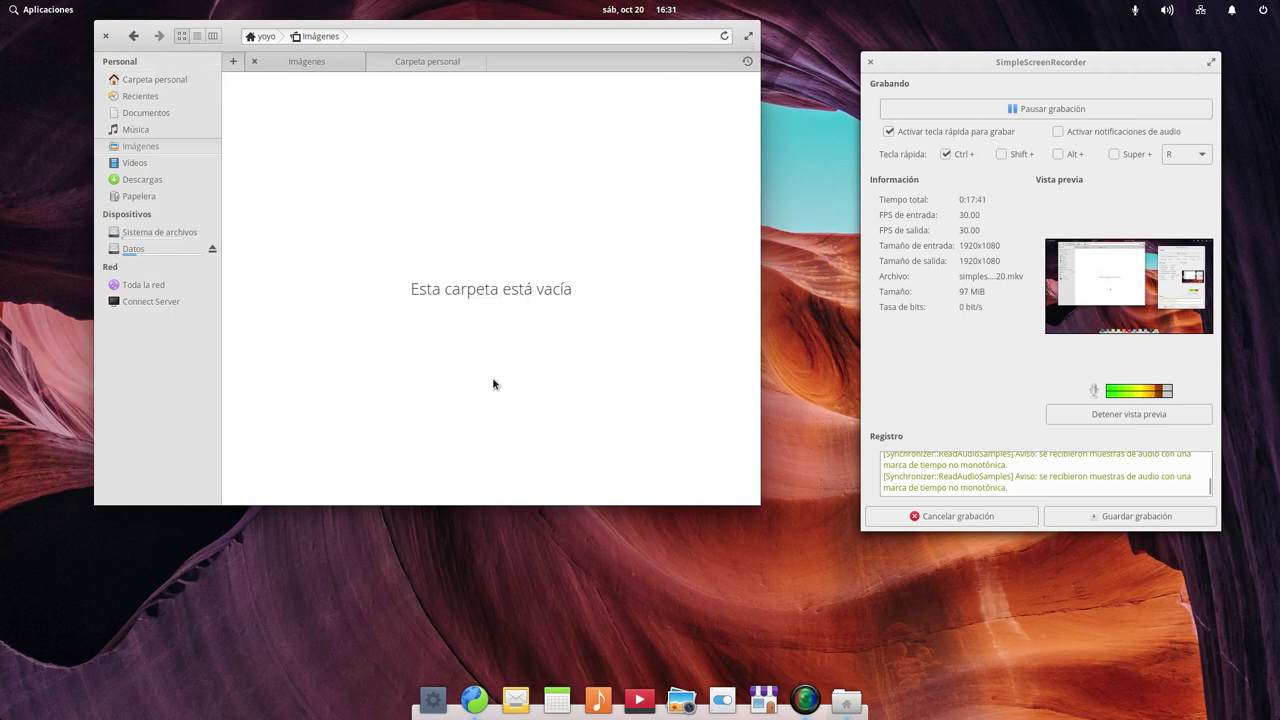
click(479, 203)
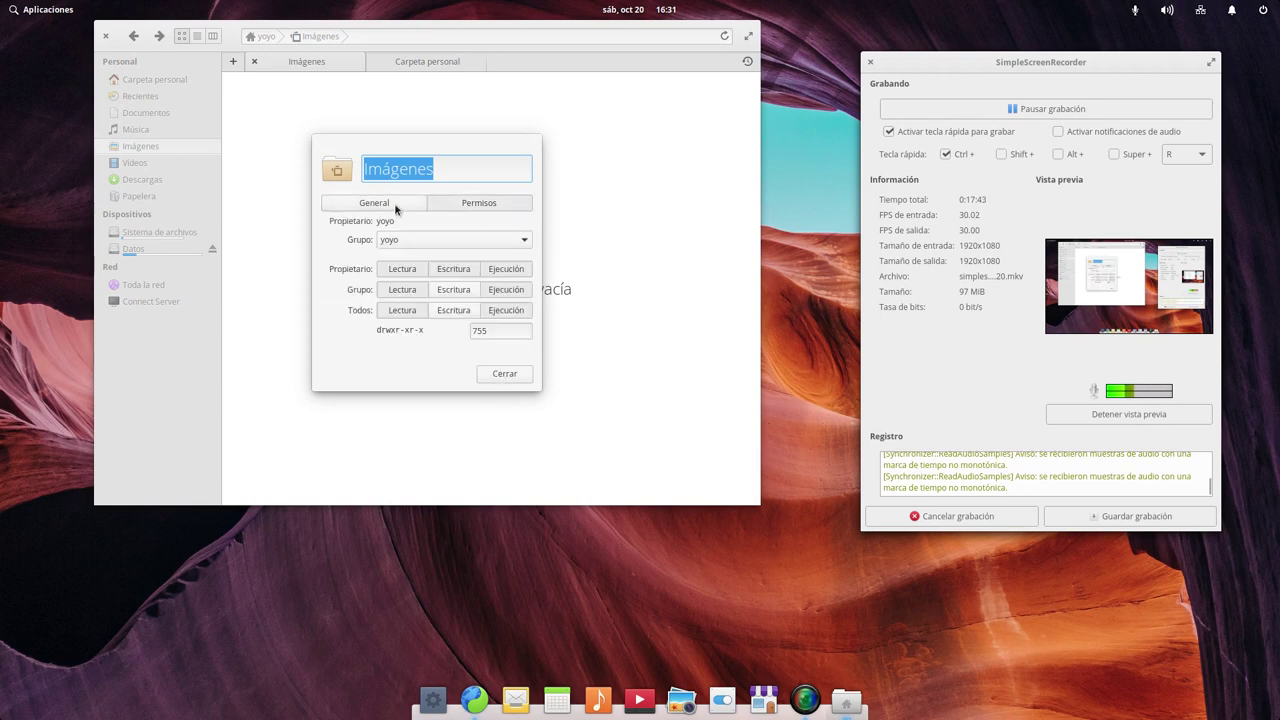
click(395, 202)
click(512, 372)
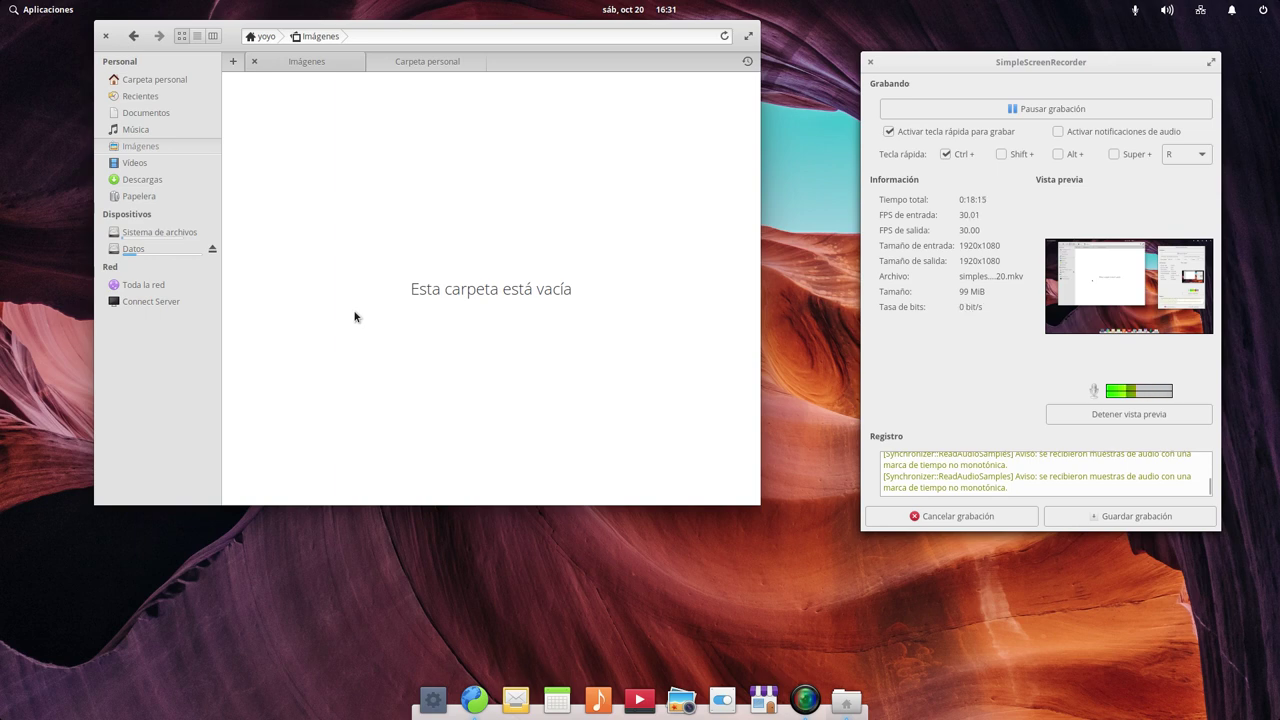
Step: Try the column view on Imágenes, return to the icon view and glance at the overview of open windows
click(214, 40)
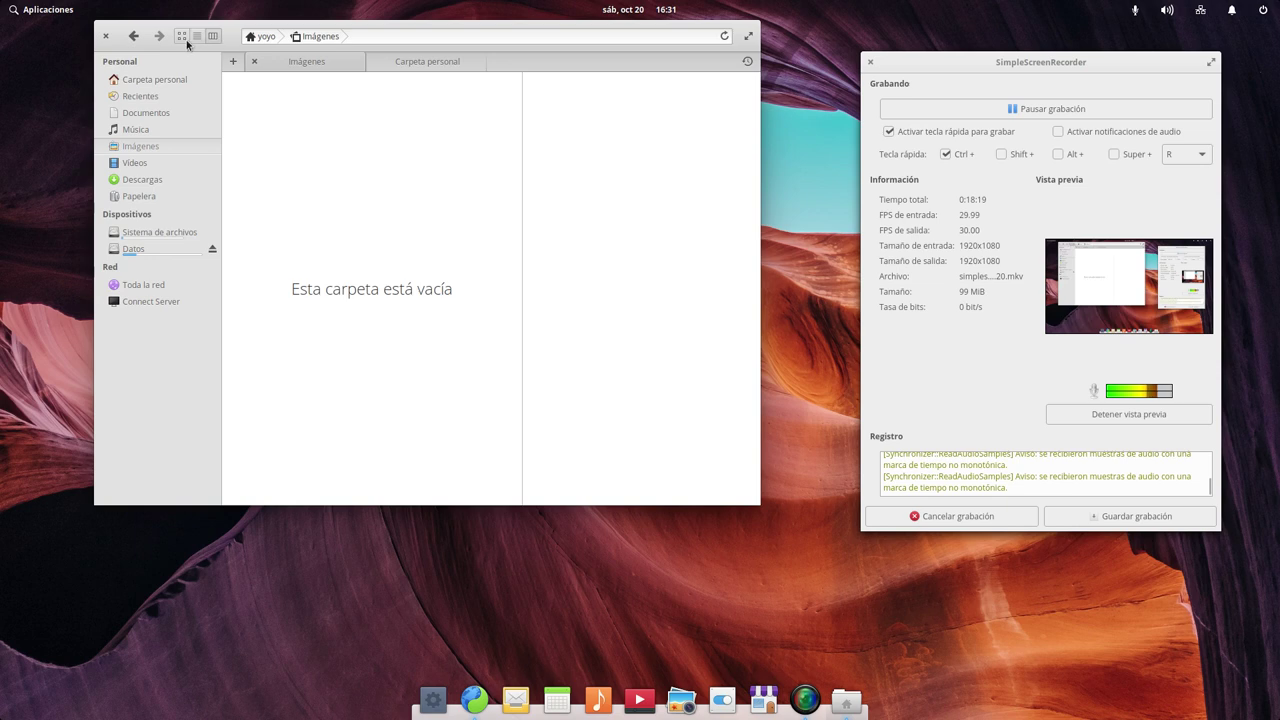
click(184, 40)
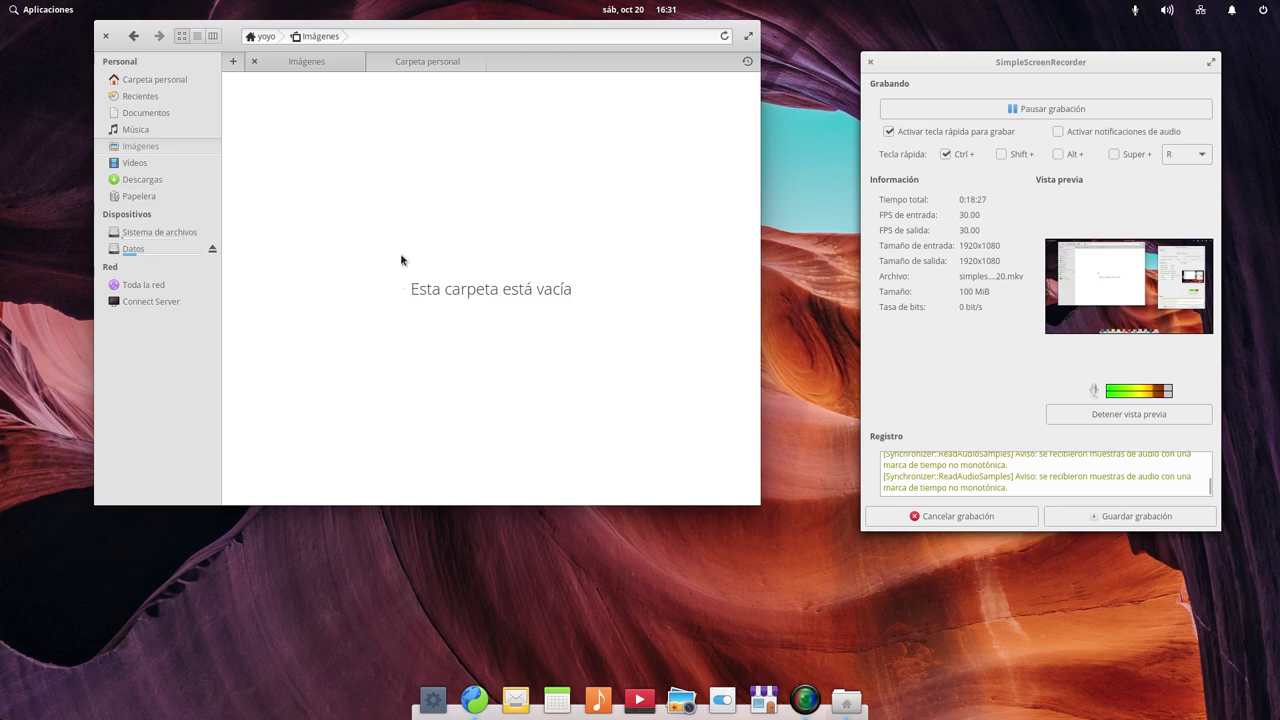
mouse_move(3, 6)
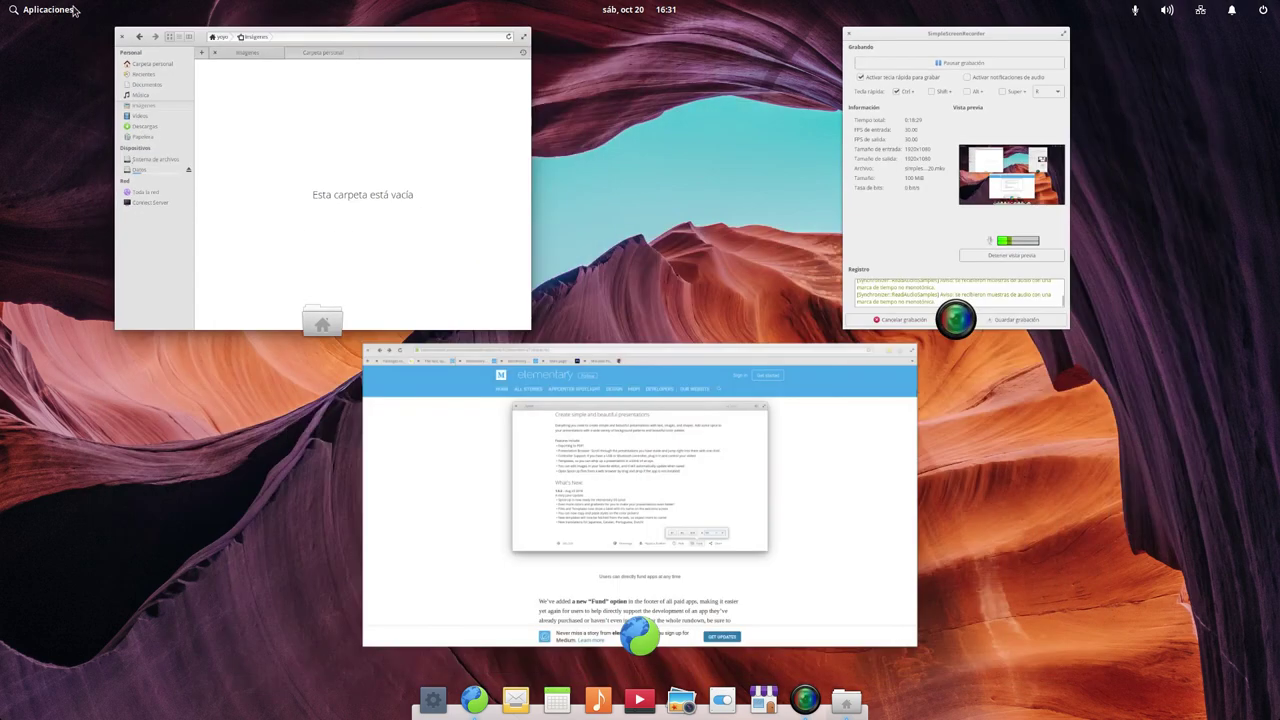
click(200, 40)
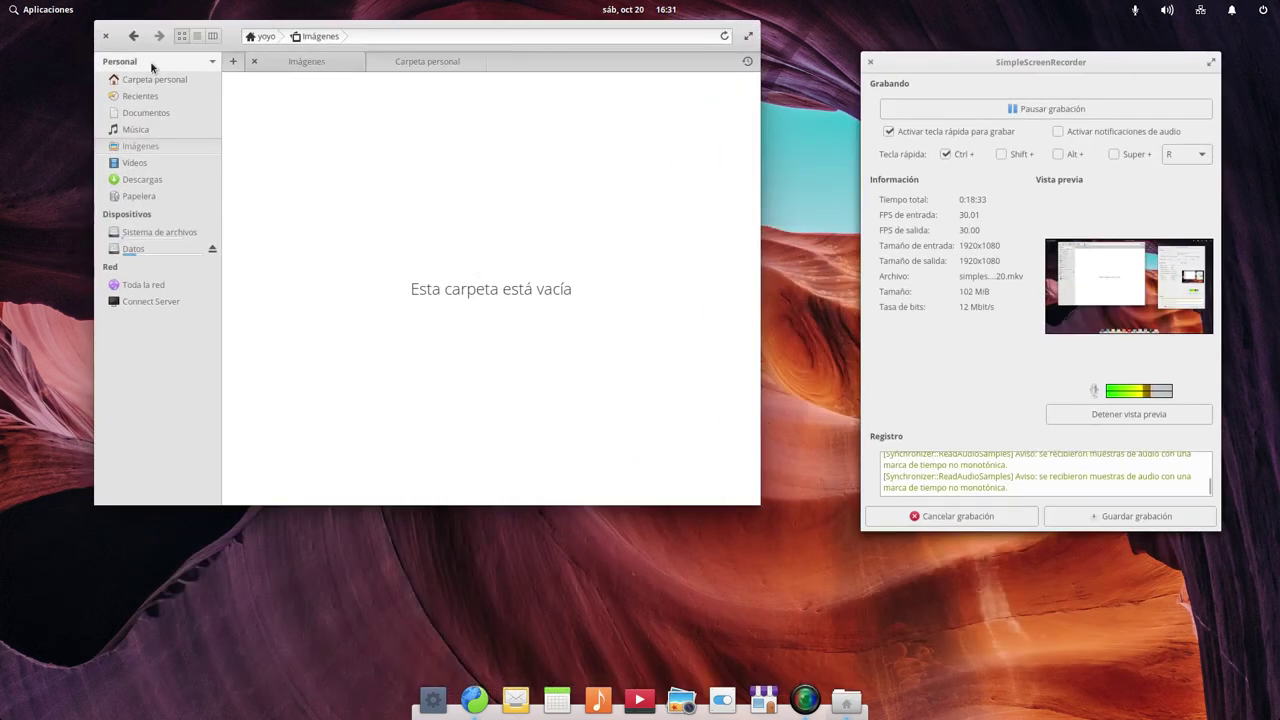
Step: Close the file manager, then open Calculadora from the application launcher for a brief look and close it
click(105, 36)
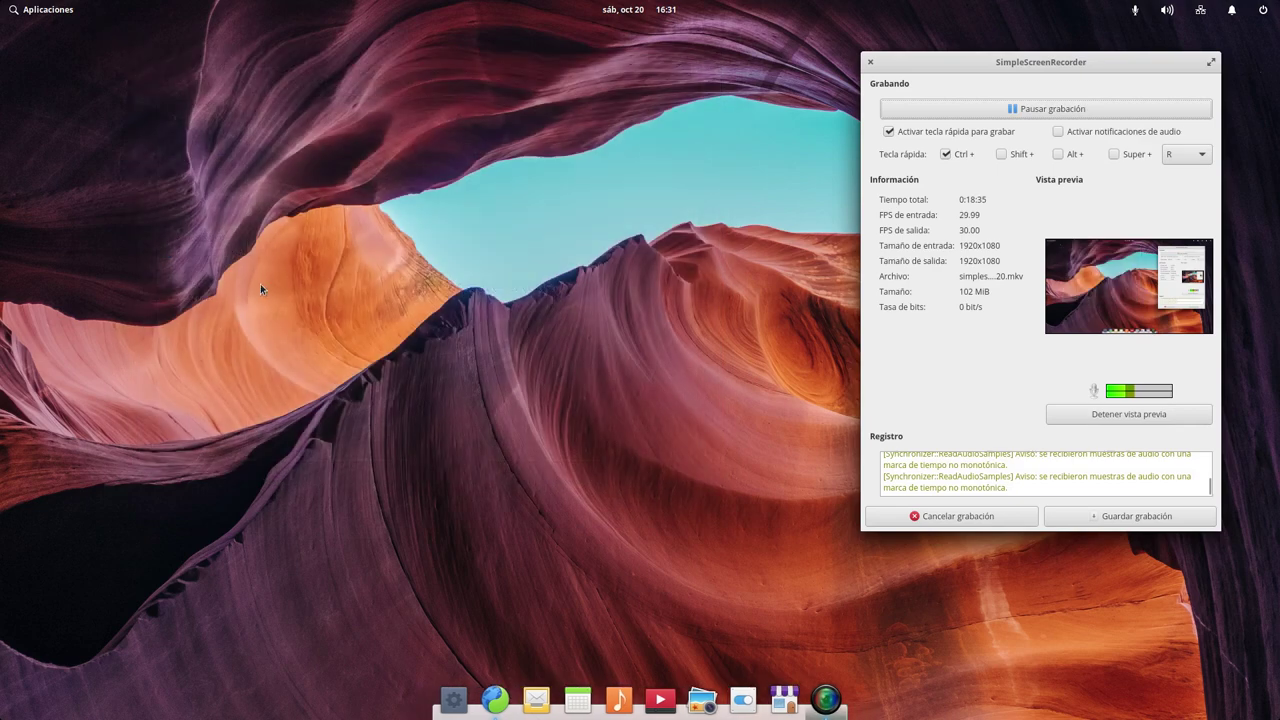
click(58, 12)
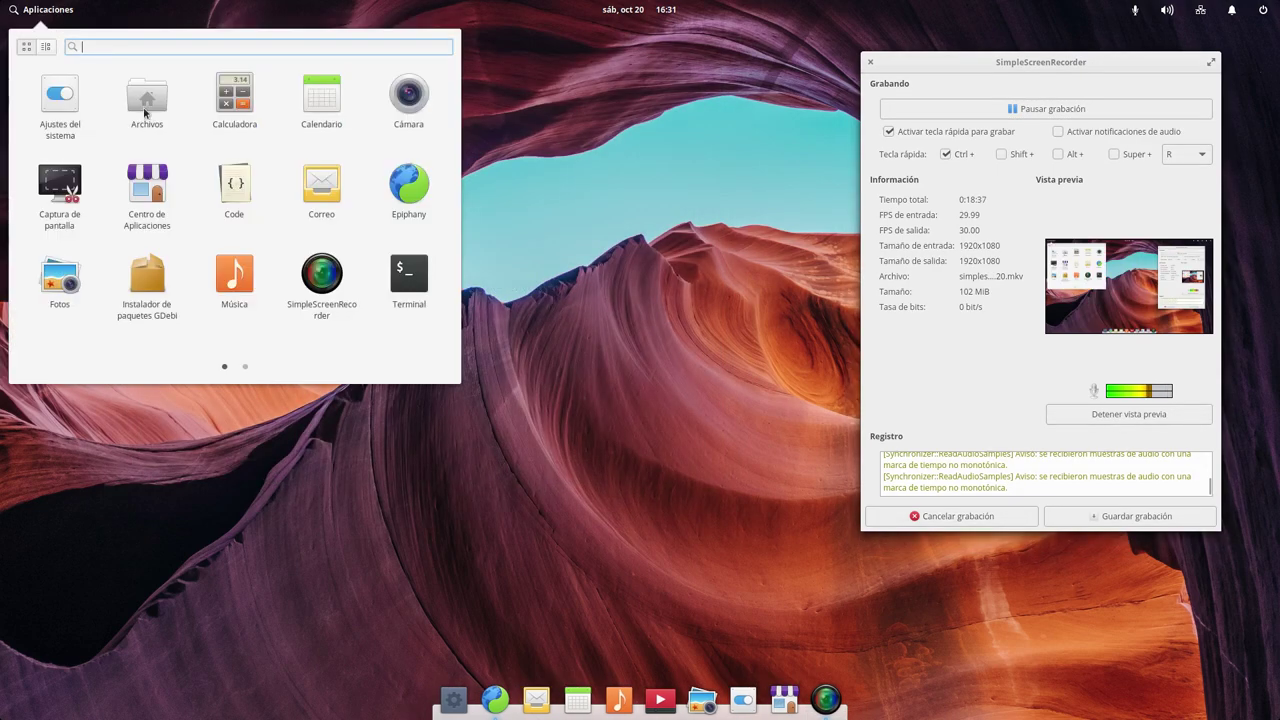
click(226, 100)
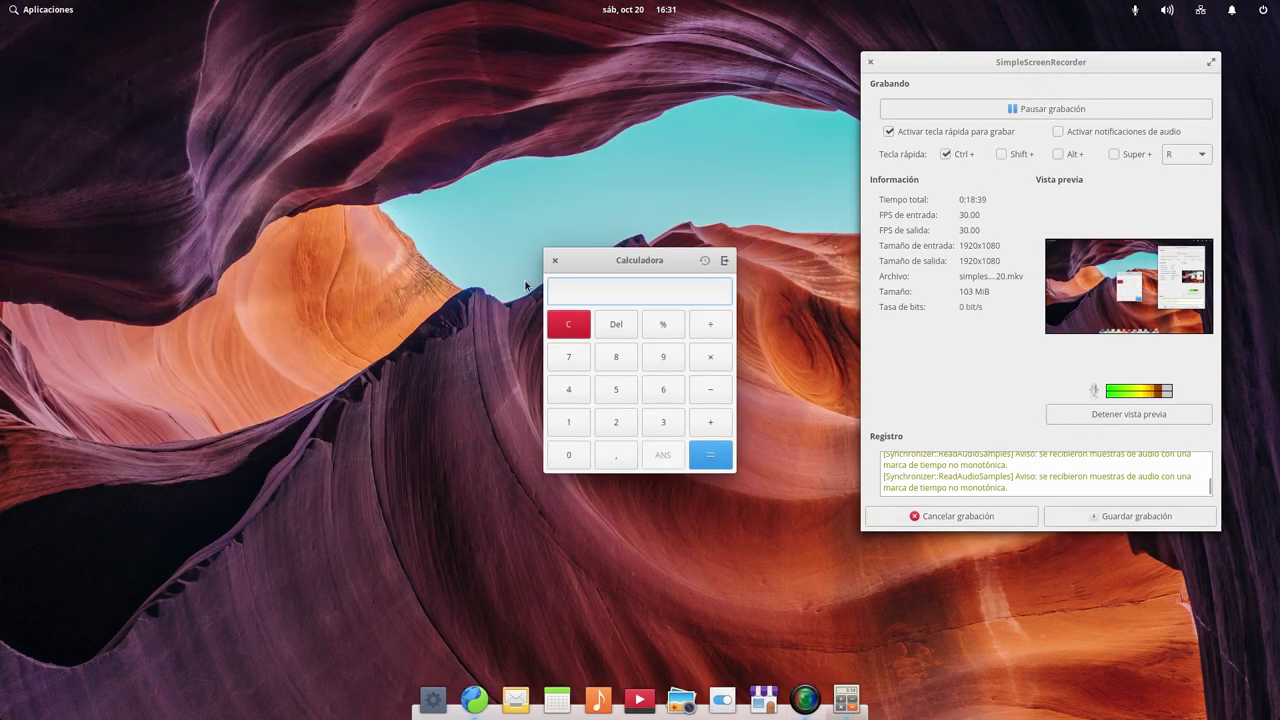
click(555, 260)
Step: Open Calendario, move its window clear of the screen recorder to view October 2018, and close it
click(62, 14)
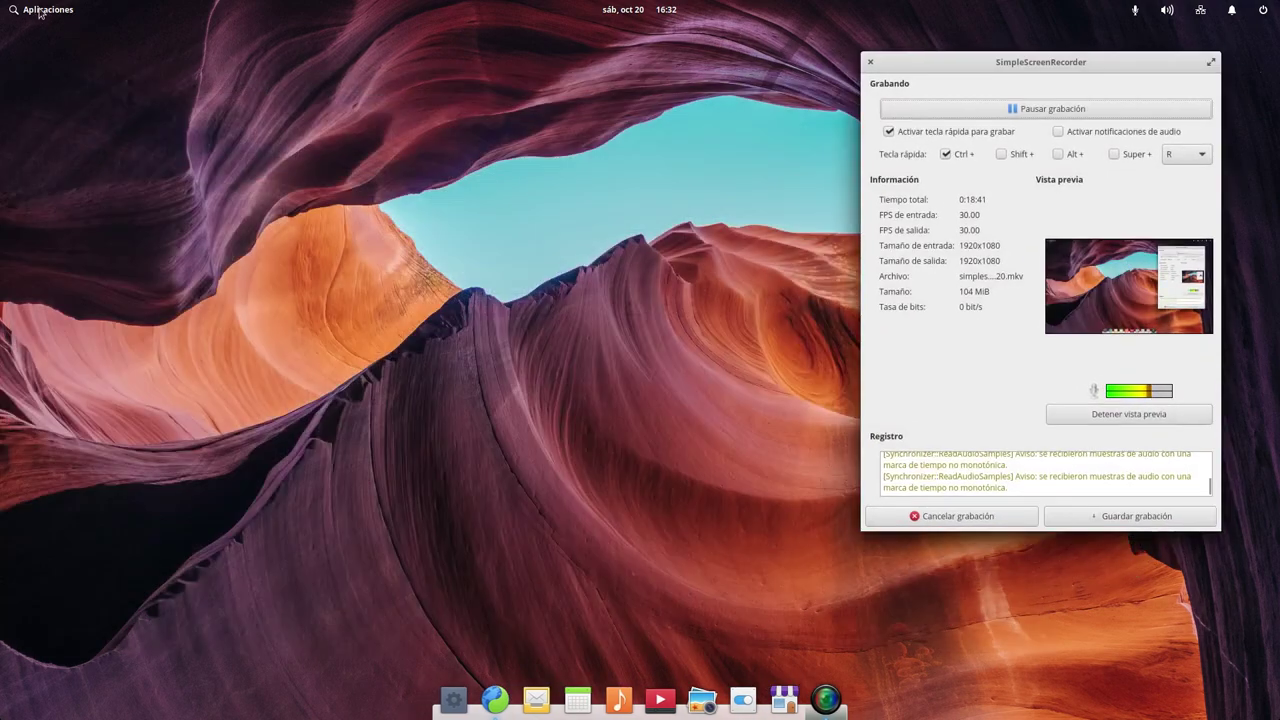
click(317, 106)
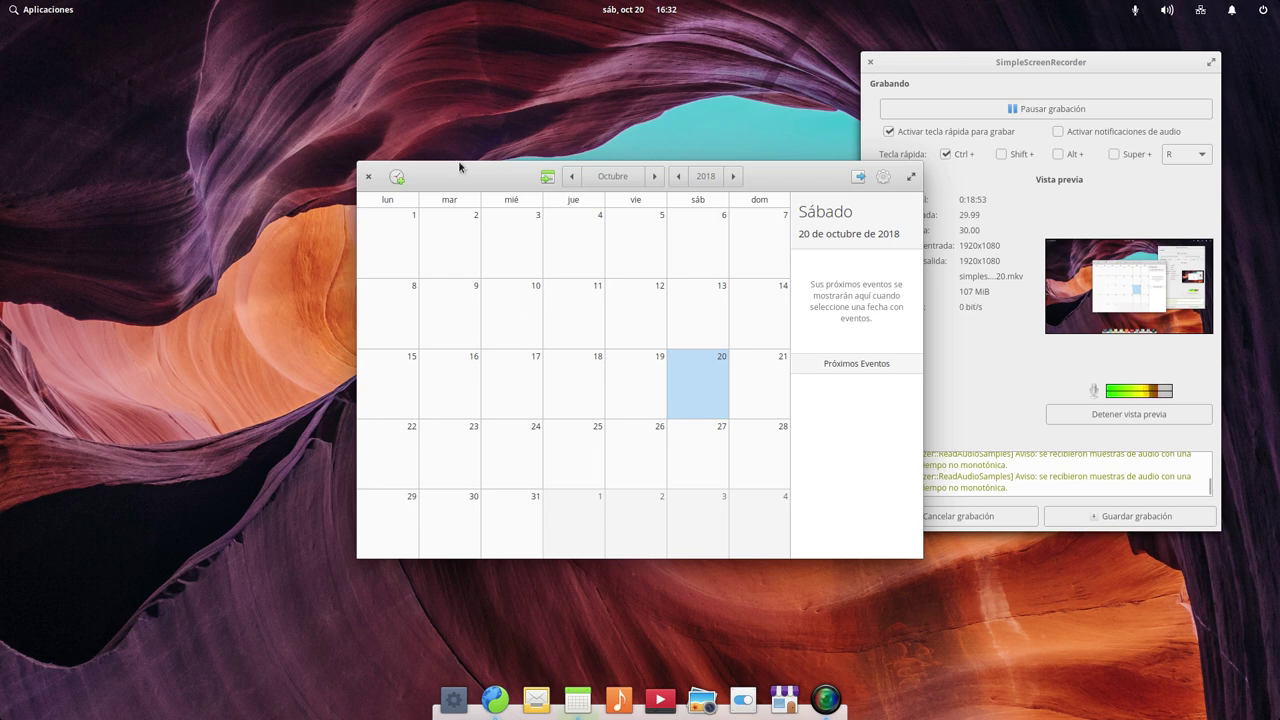
drag(449, 167, 291, 137)
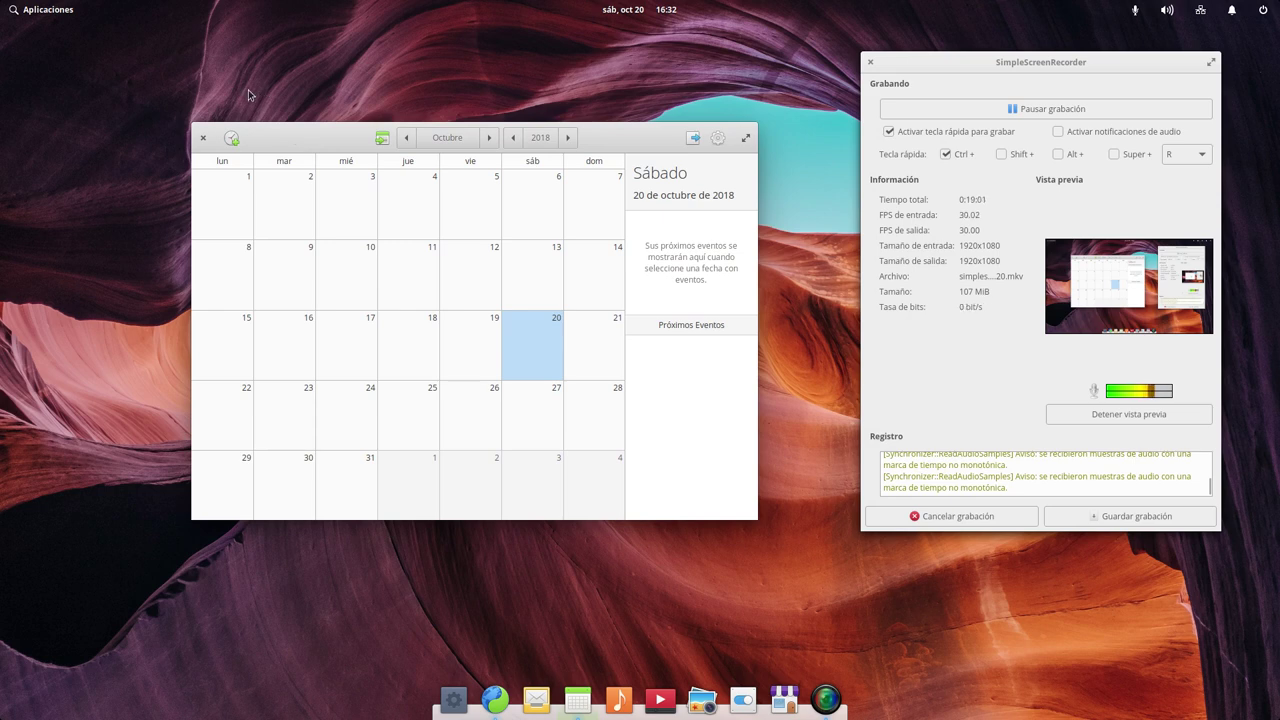
click(199, 139)
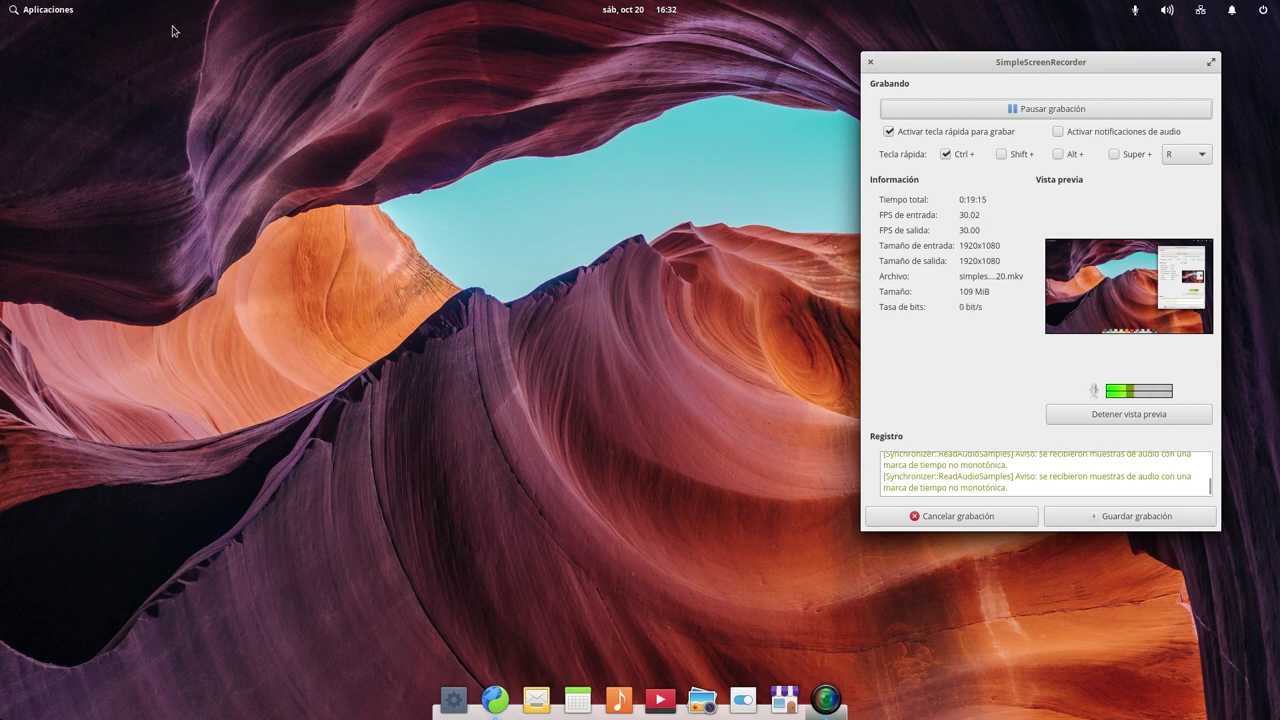
Step: Open the Captura de pantalla screenshot tool from the application launcher
click(60, 11)
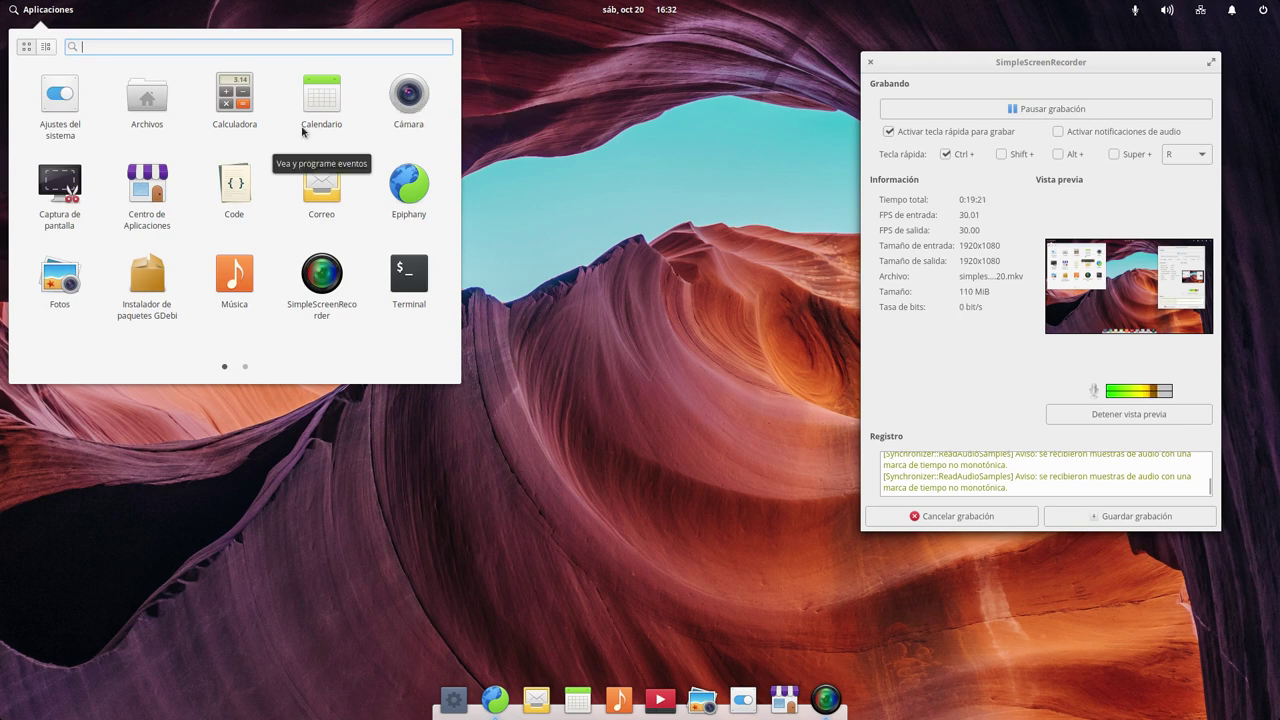
click(62, 188)
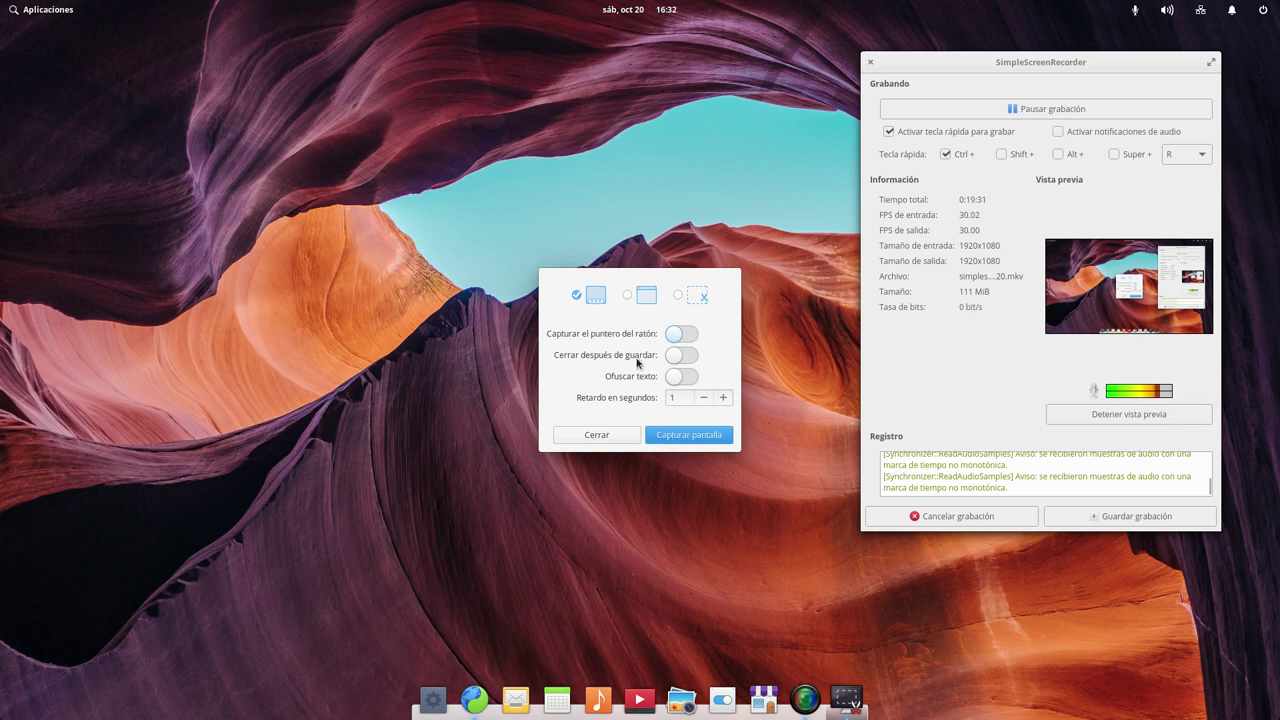
Step: Close the screenshot tool, then open Code from the application launcher, shift its window slightly and close it
click(604, 438)
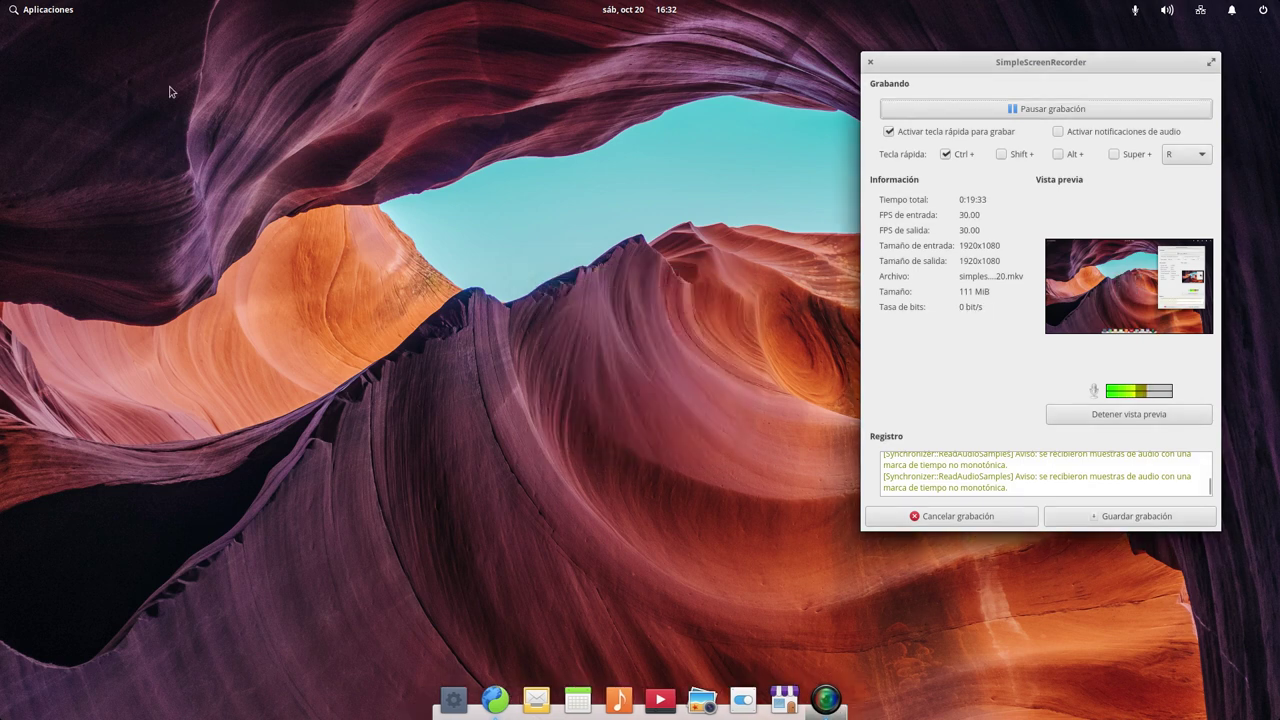
click(52, 10)
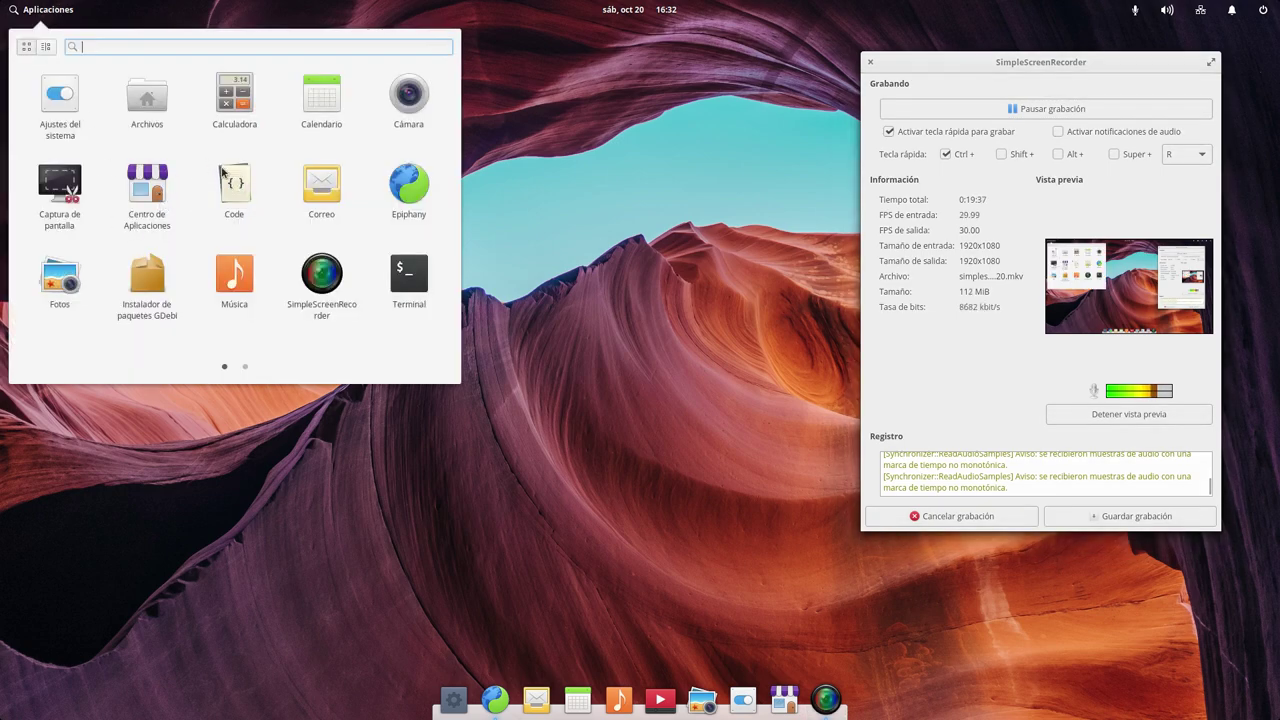
click(237, 193)
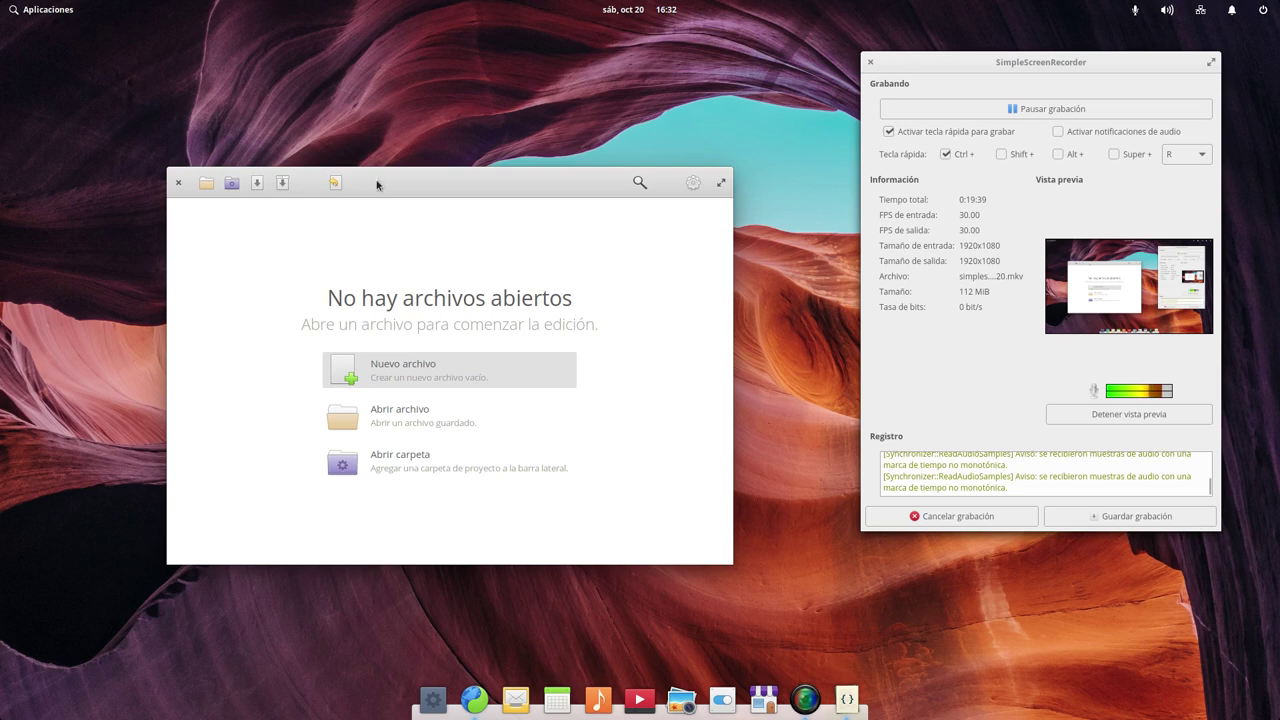
drag(374, 180, 343, 144)
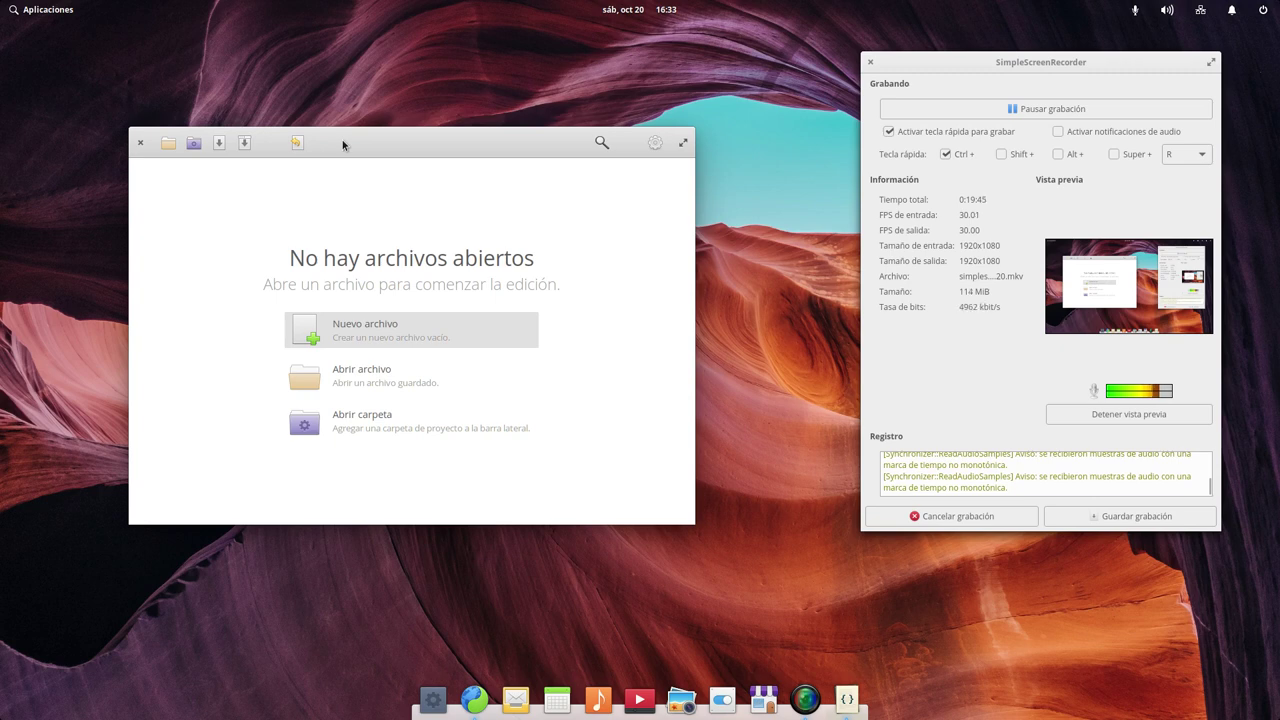
click(140, 142)
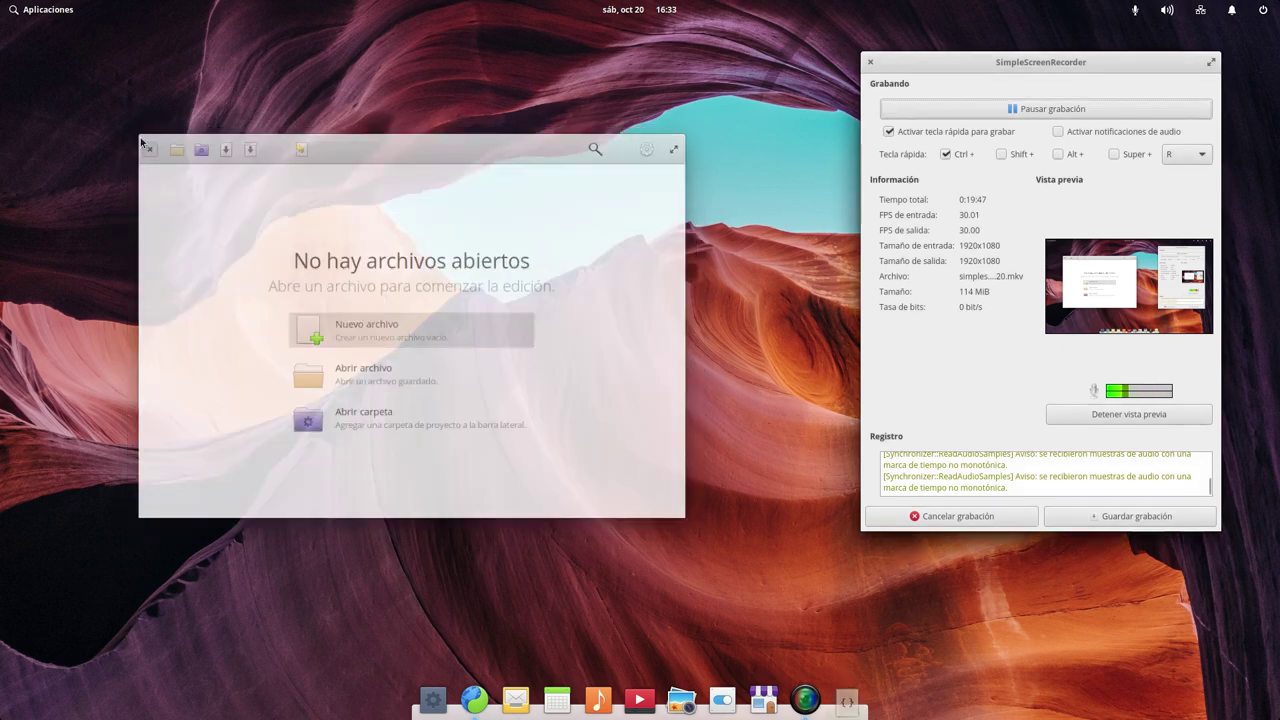
Step: Open Fotos from the application launcher for a brief look at its empty library and close it
click(34, 13)
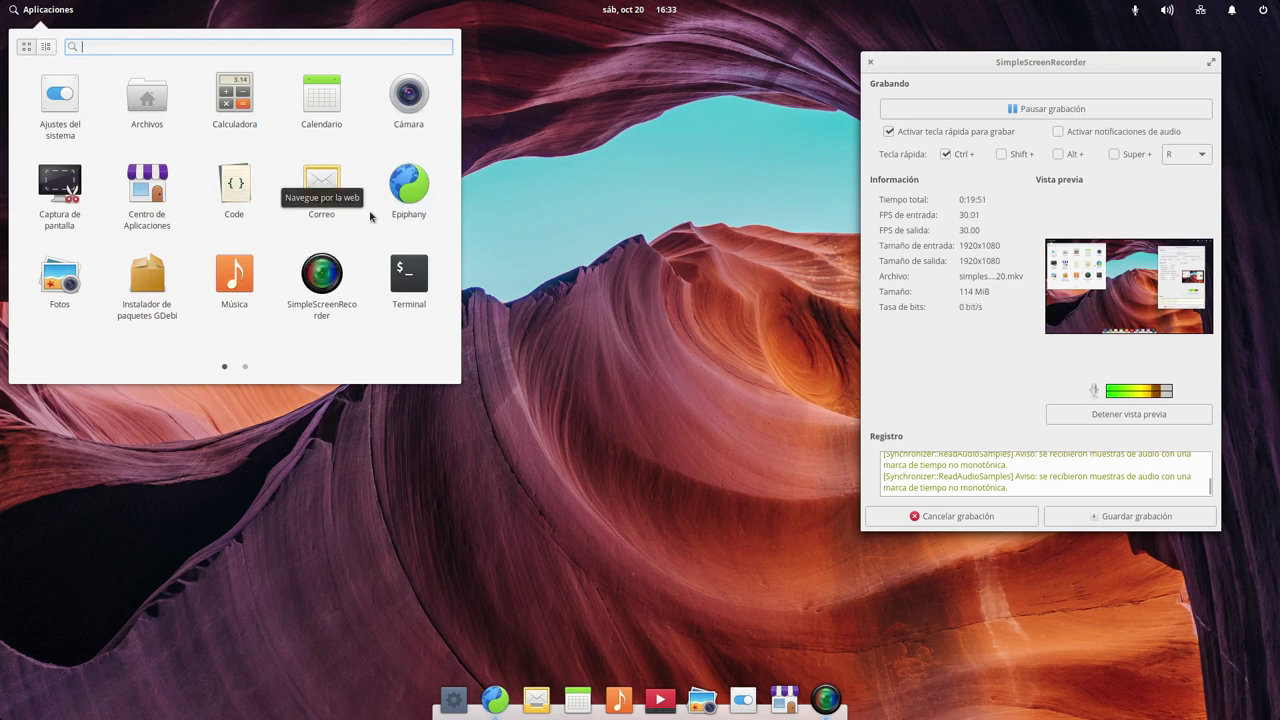
click(56, 279)
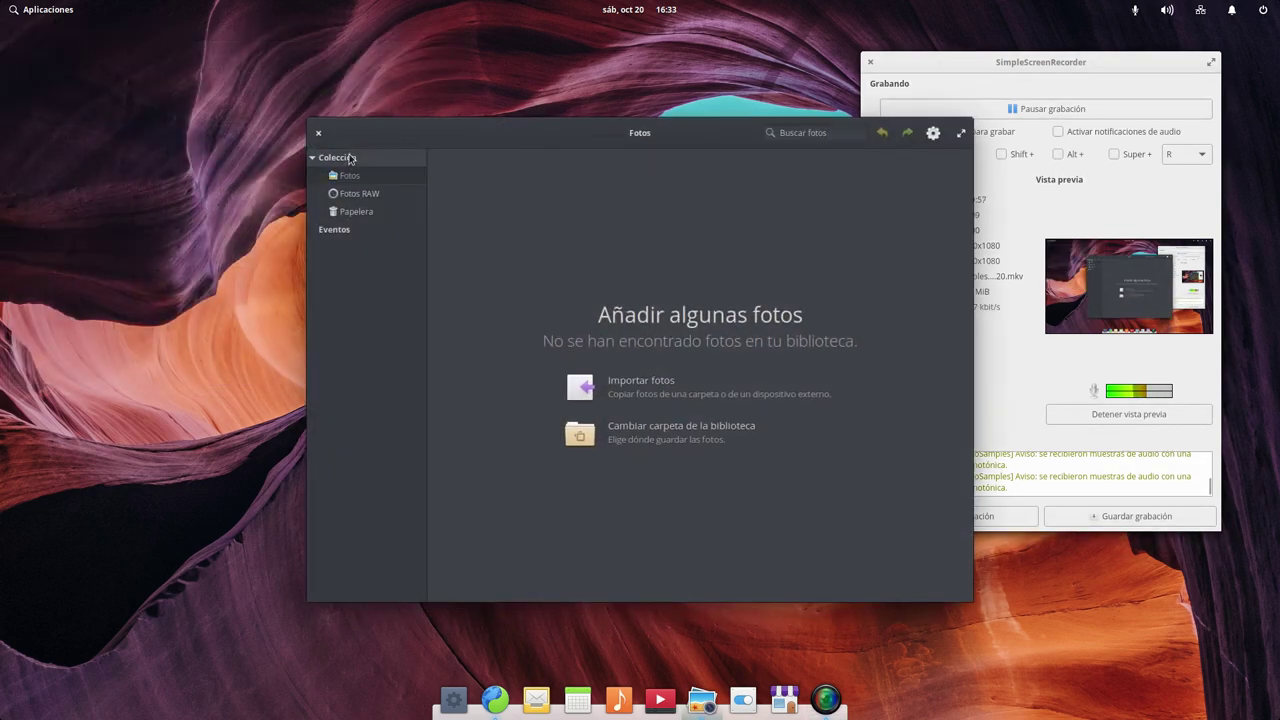
click(318, 132)
Step: Open Vídeos from the second page of the application launcher for a brief look and close it
click(49, 9)
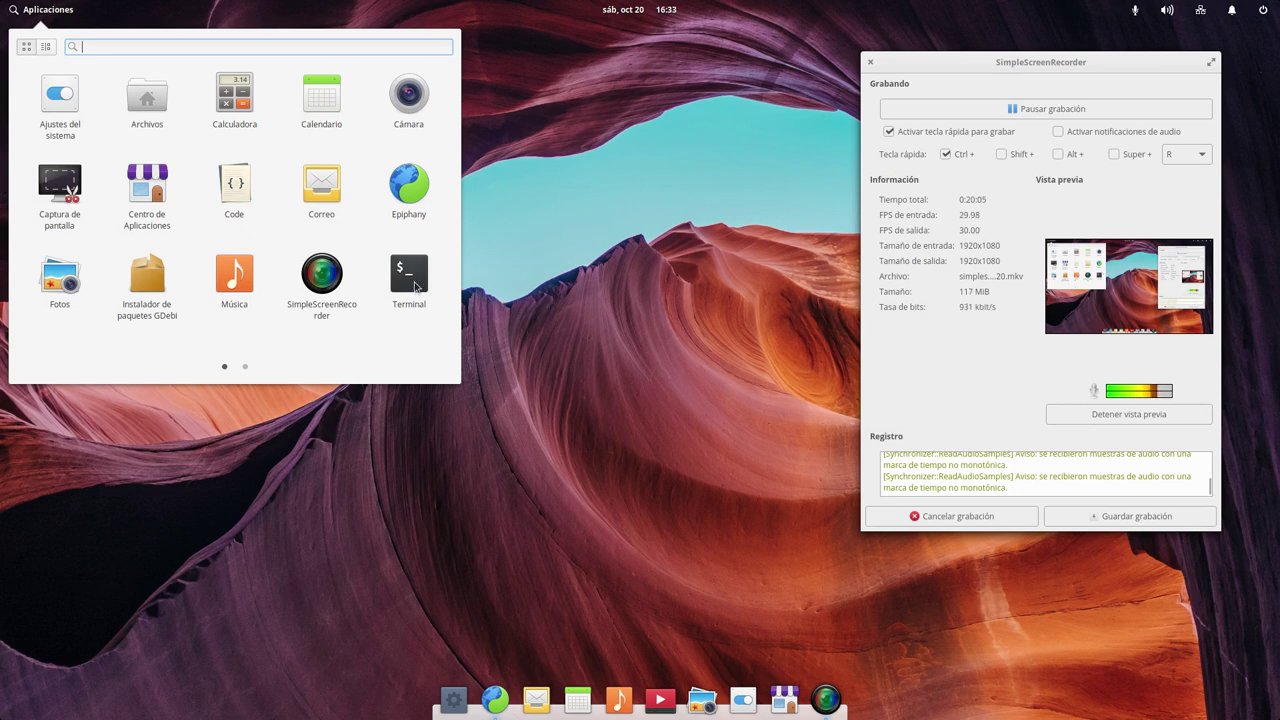
click(249, 365)
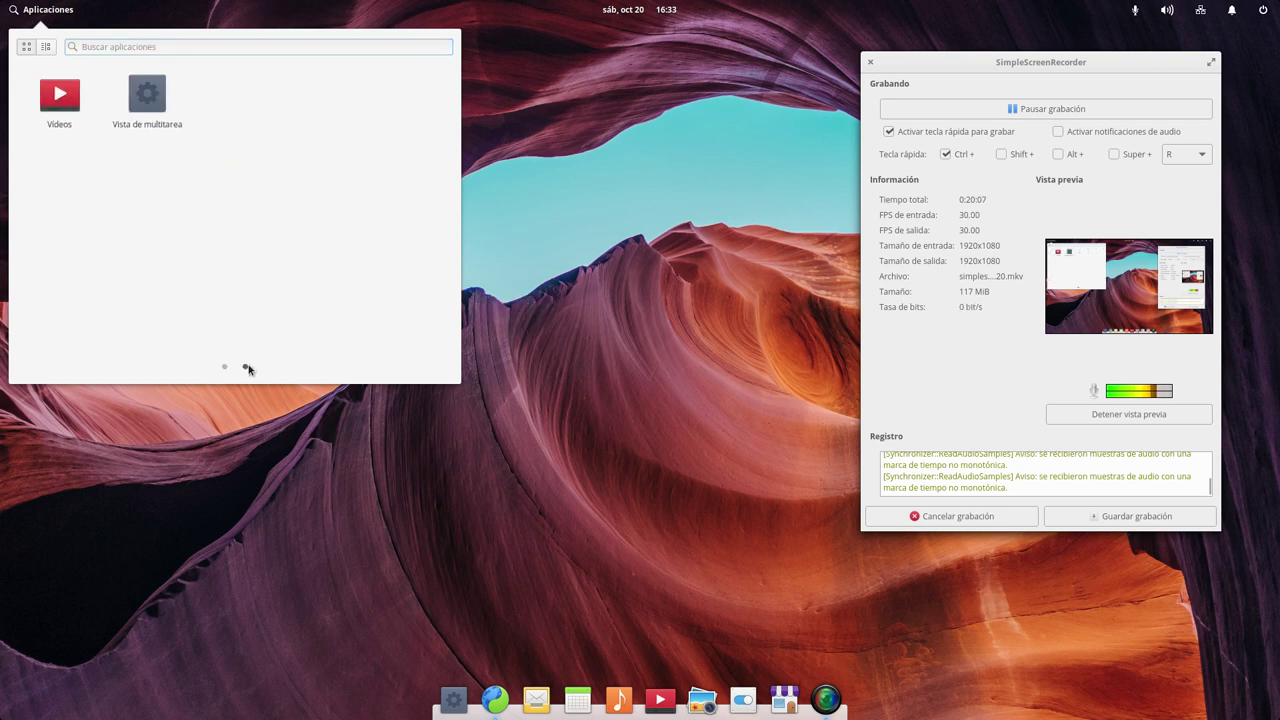
click(62, 100)
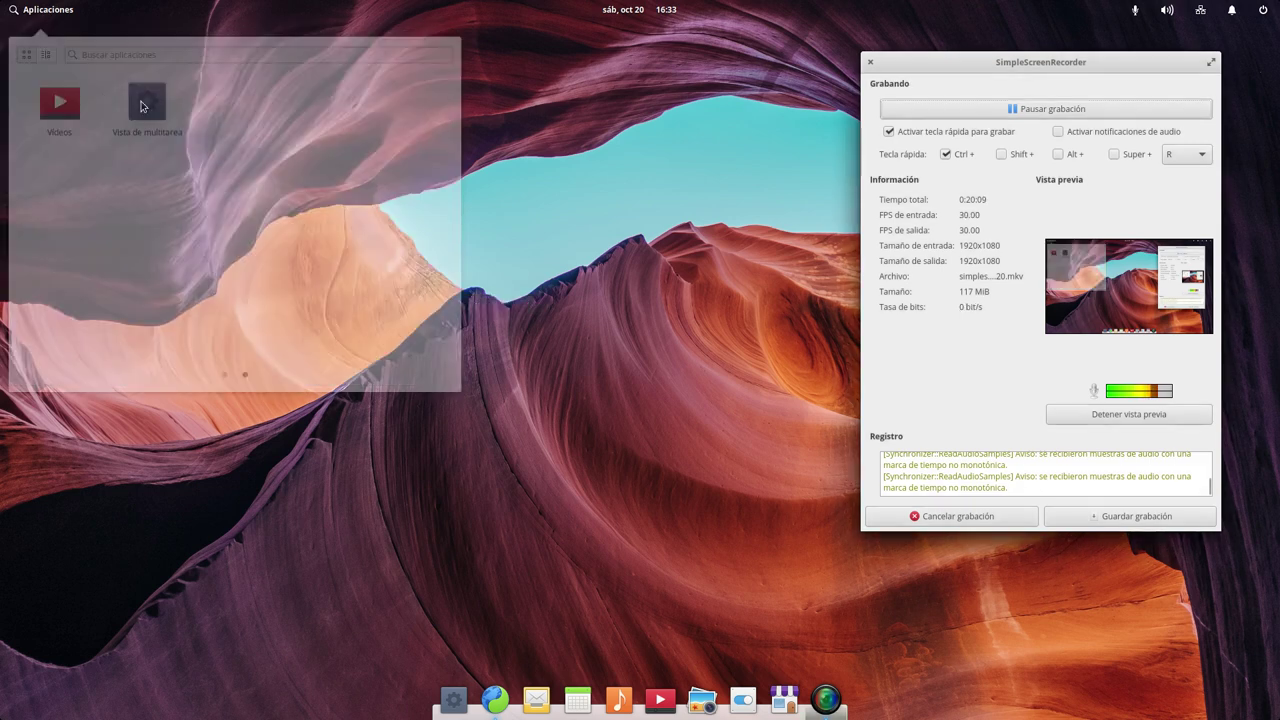
click(316, 134)
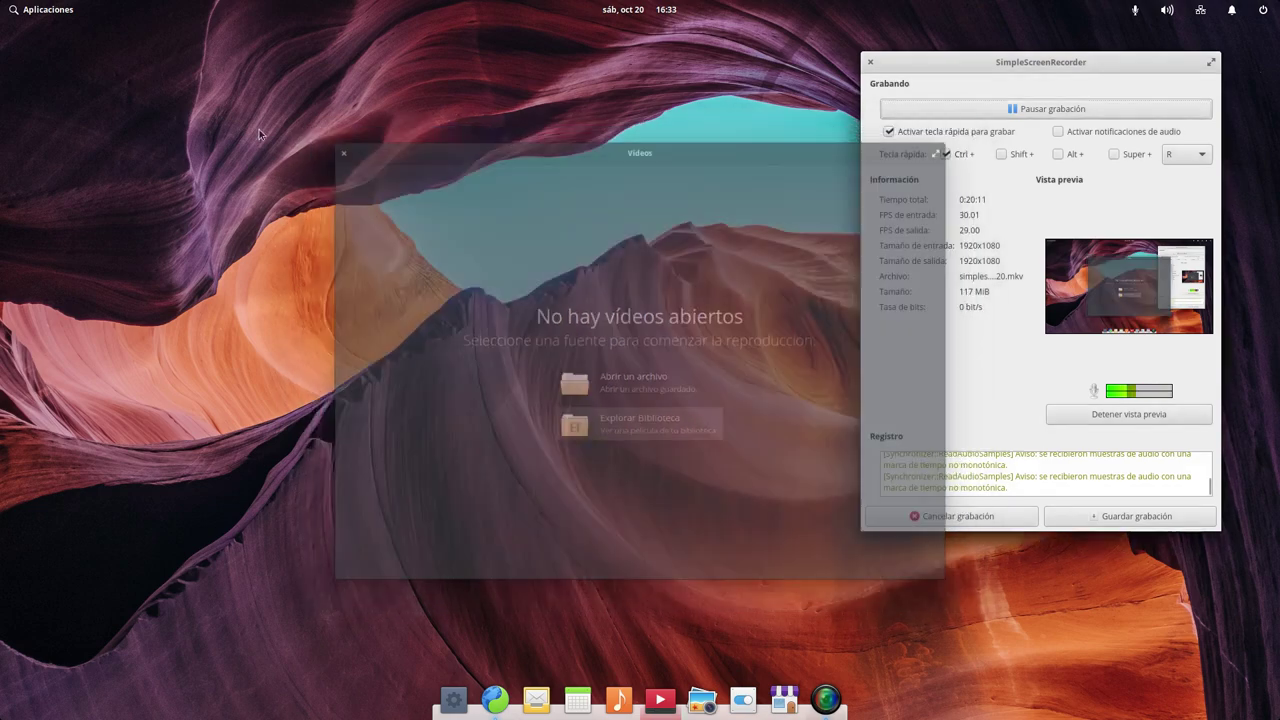
Step: Show Vista de multitarea from both the application launcher and the dock, returning to the desktop each time
click(45, 10)
click(138, 110)
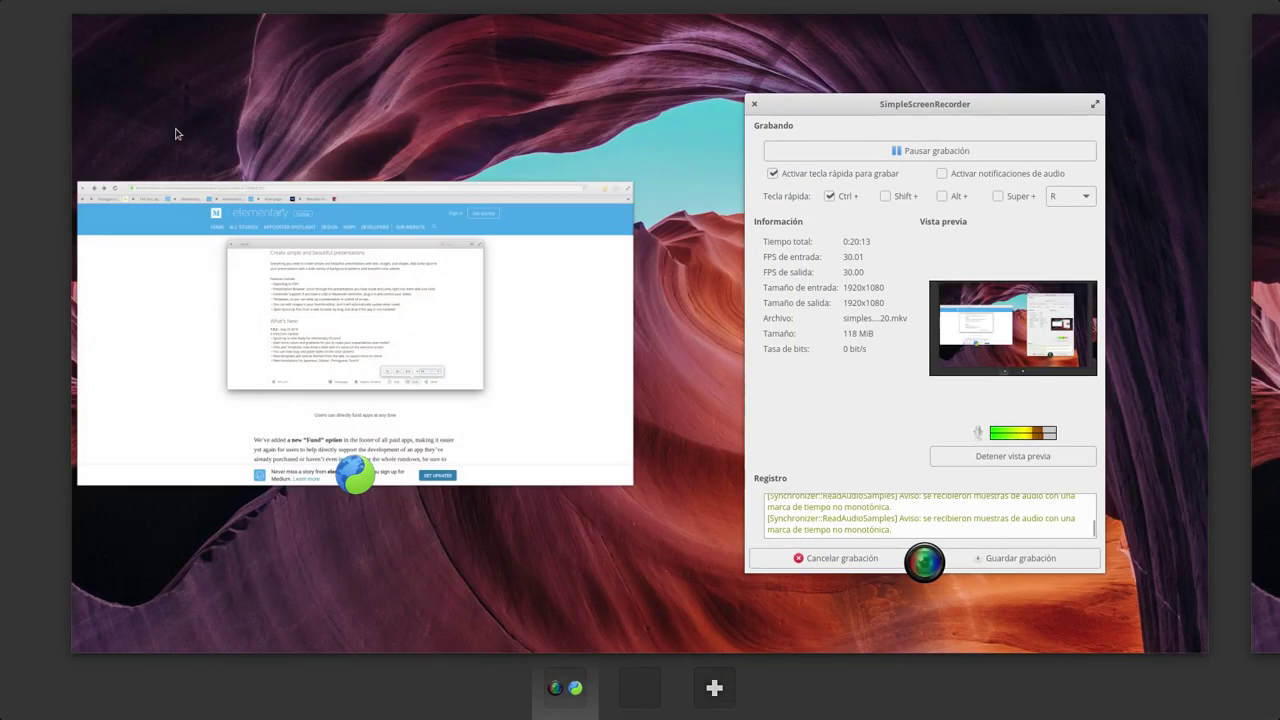
click(171, 131)
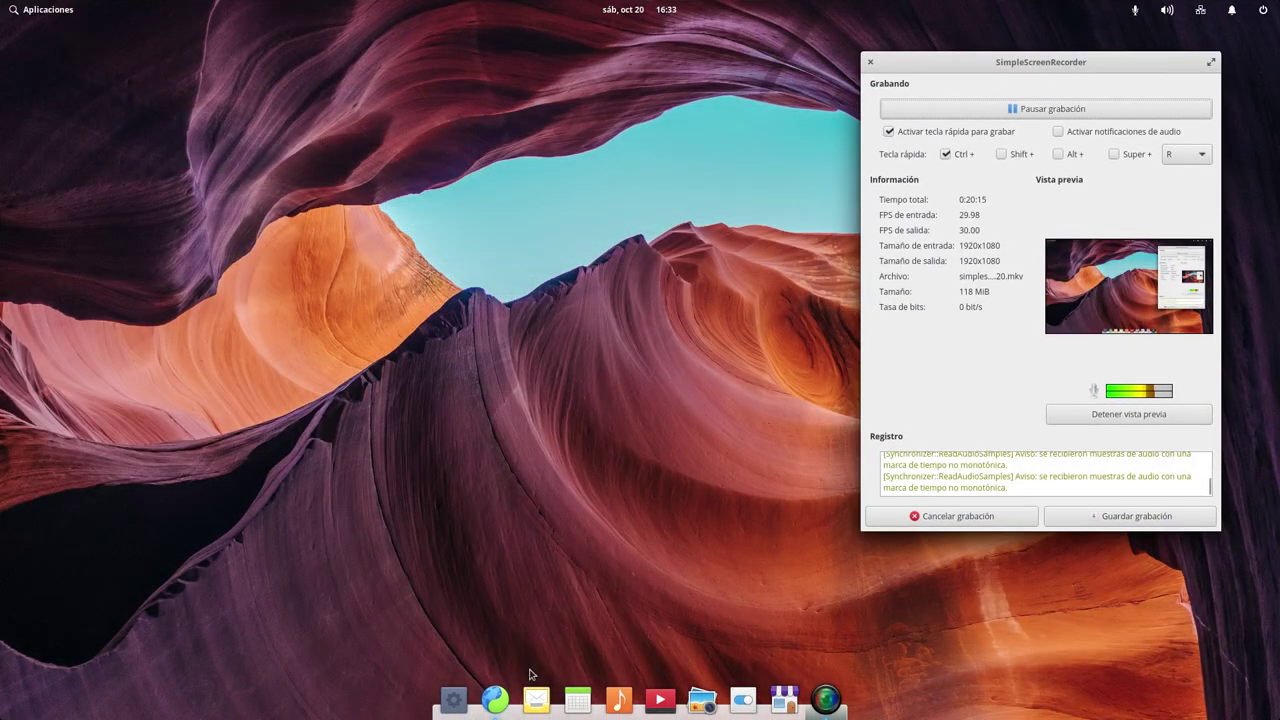
click(453, 700)
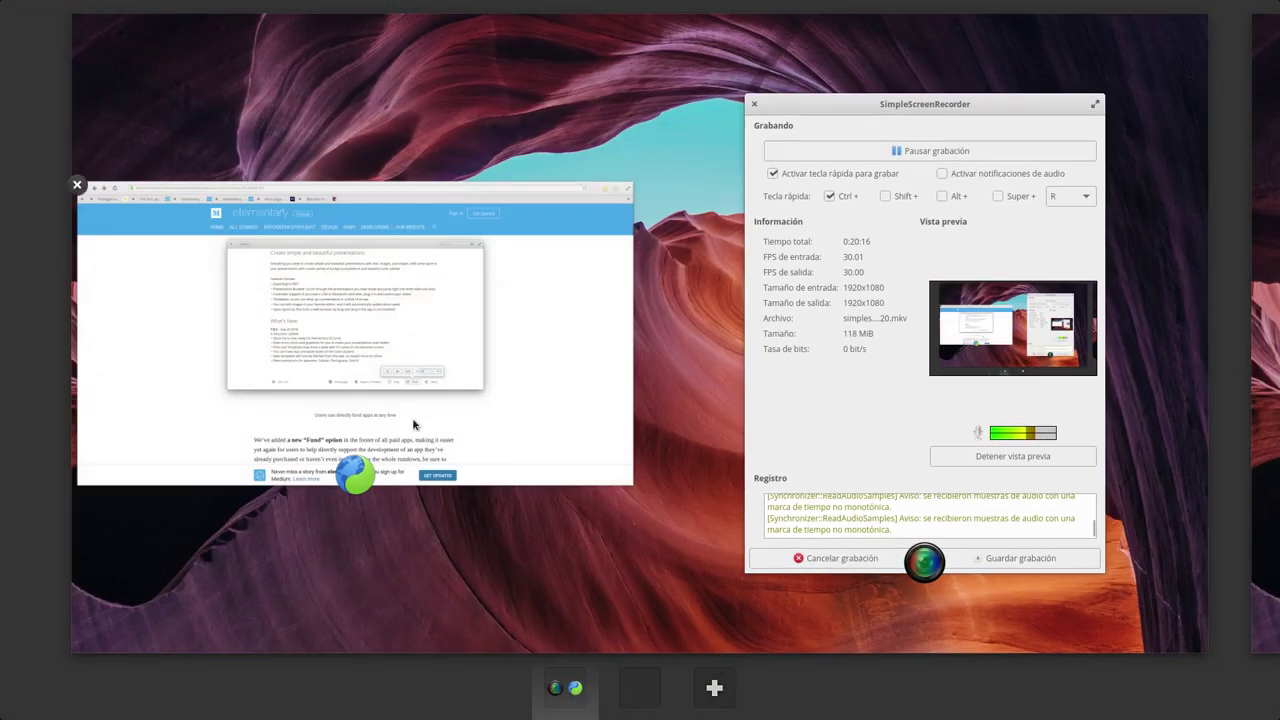
click(526, 537)
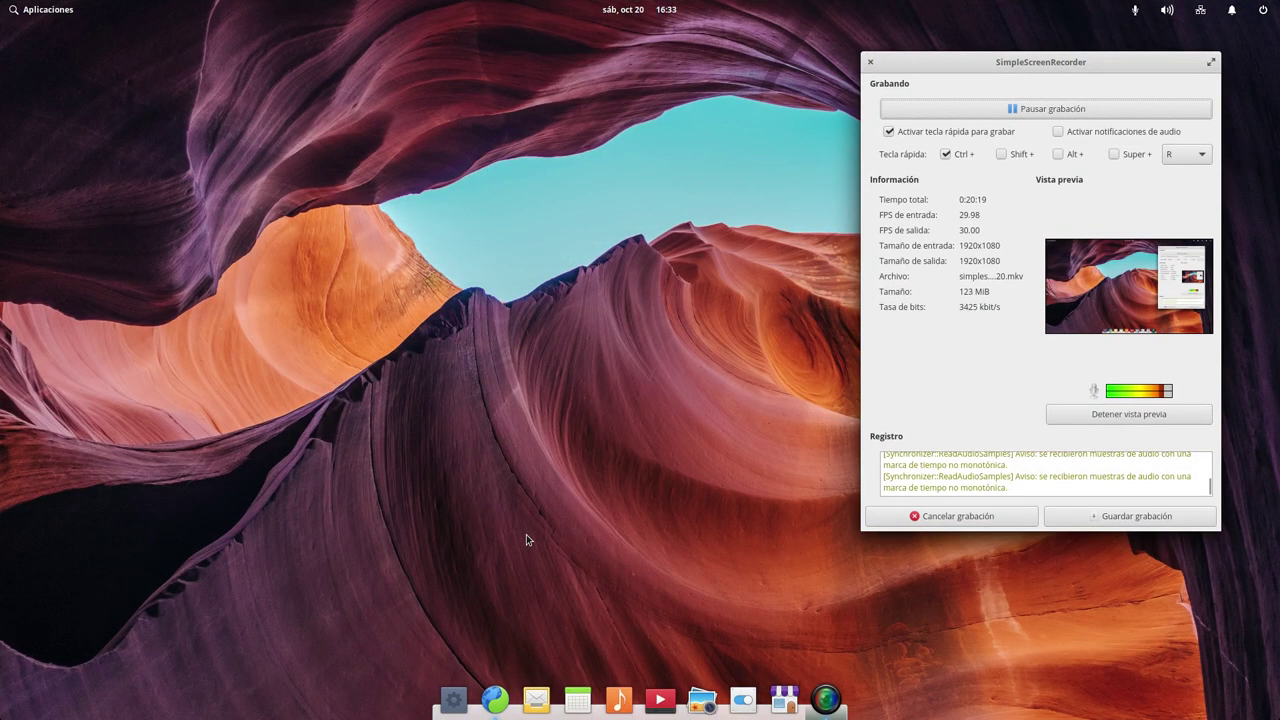
Step: Open the Epiphany web browser, view its general preferences, then close the dialog and the browser
click(502, 707)
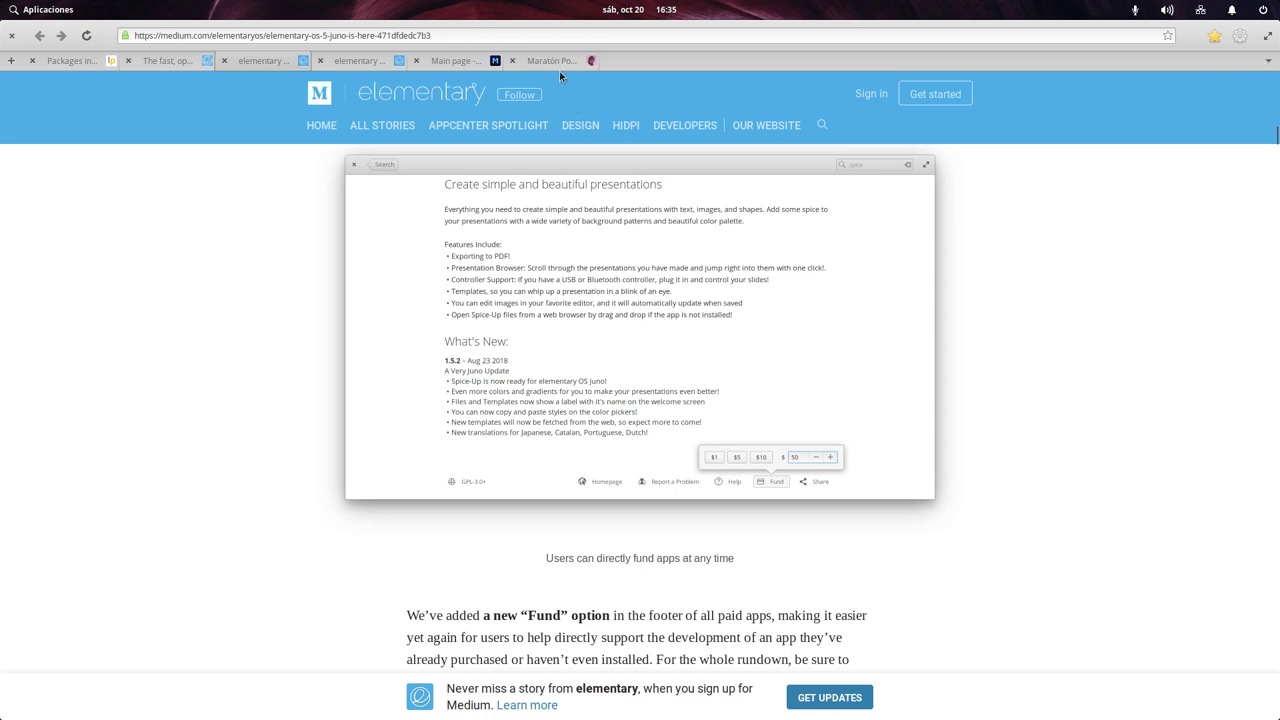
click(1240, 40)
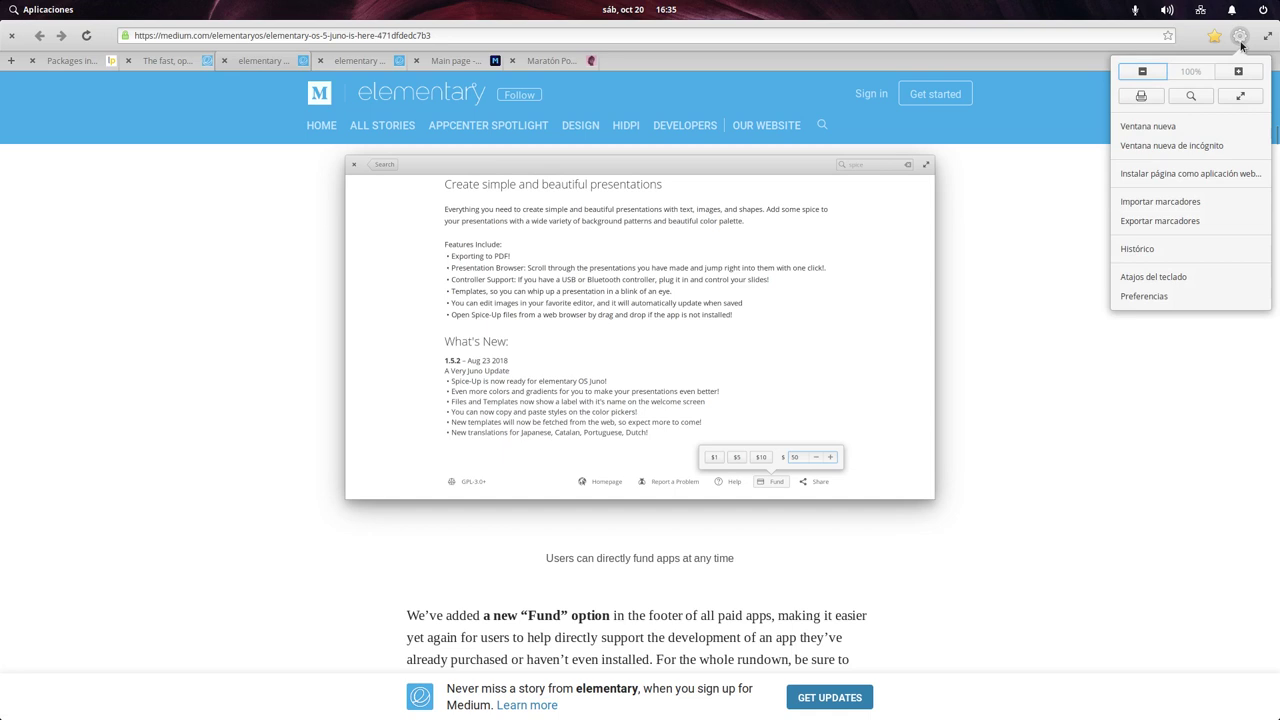
click(1160, 297)
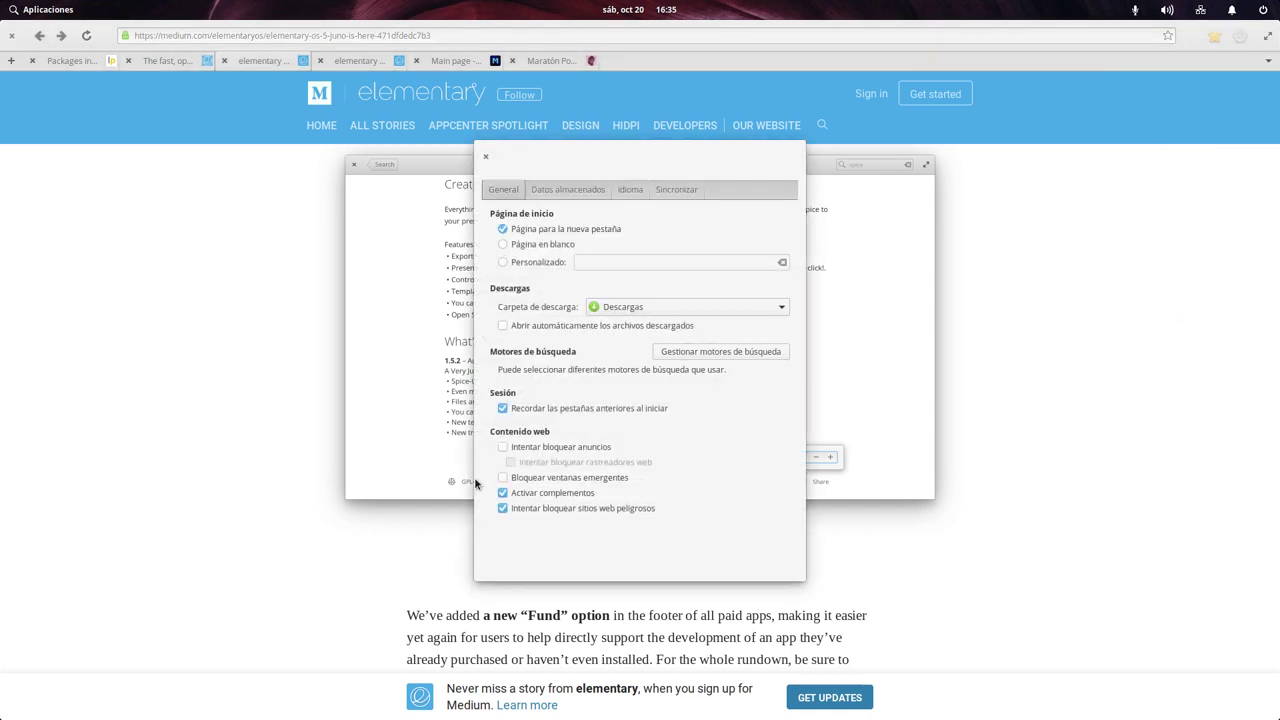
click(486, 157)
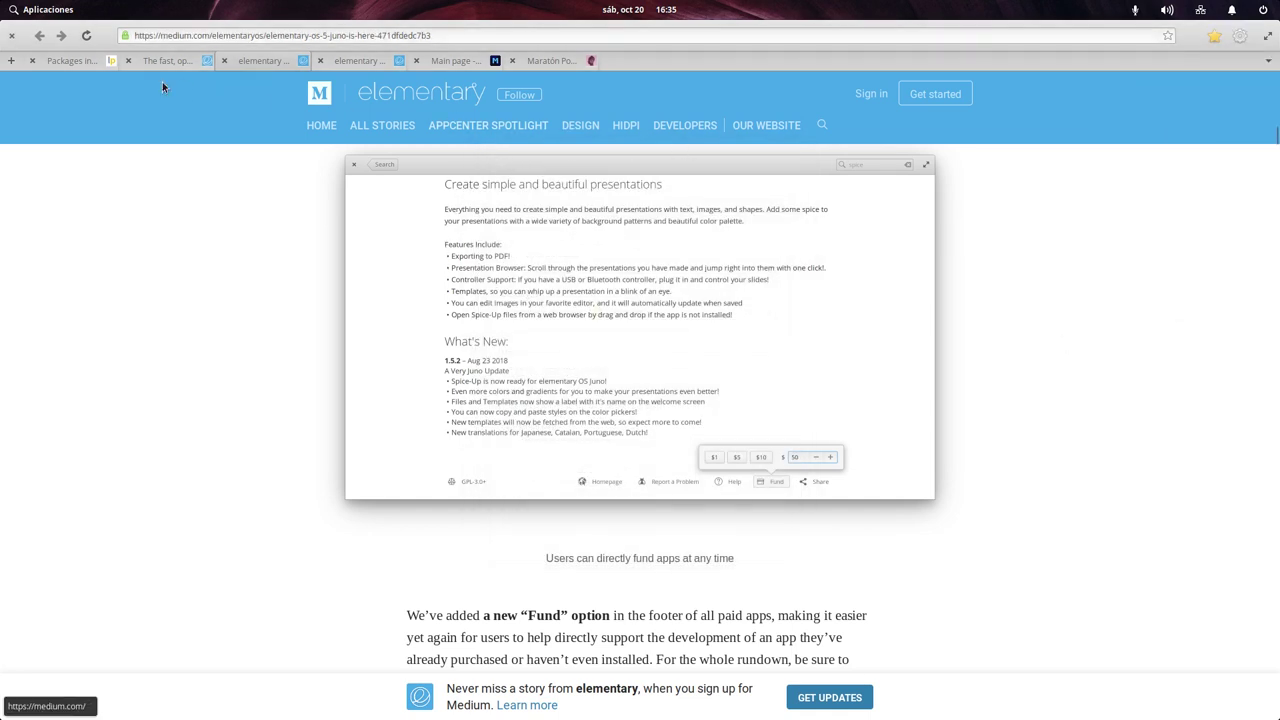
click(11, 36)
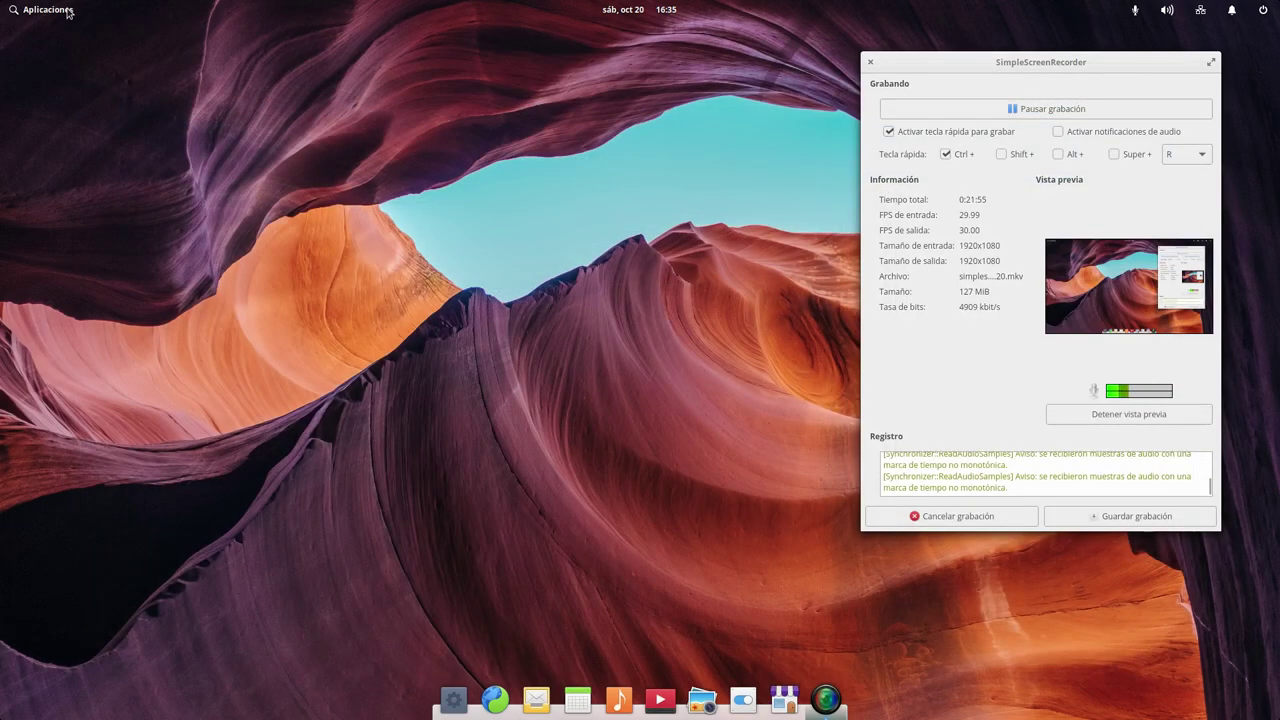
Step: Open Archivos from the application launcher, add and close a new tab, then maximize and restore the window
click(68, 13)
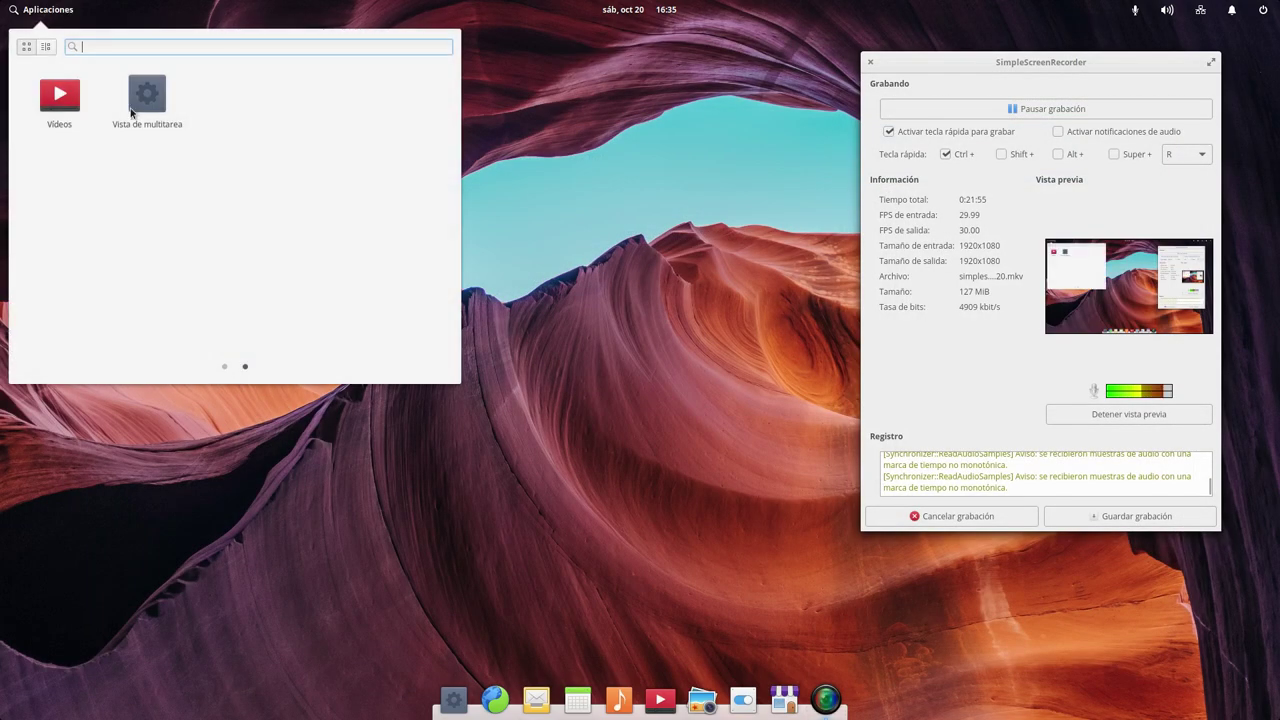
click(224, 366)
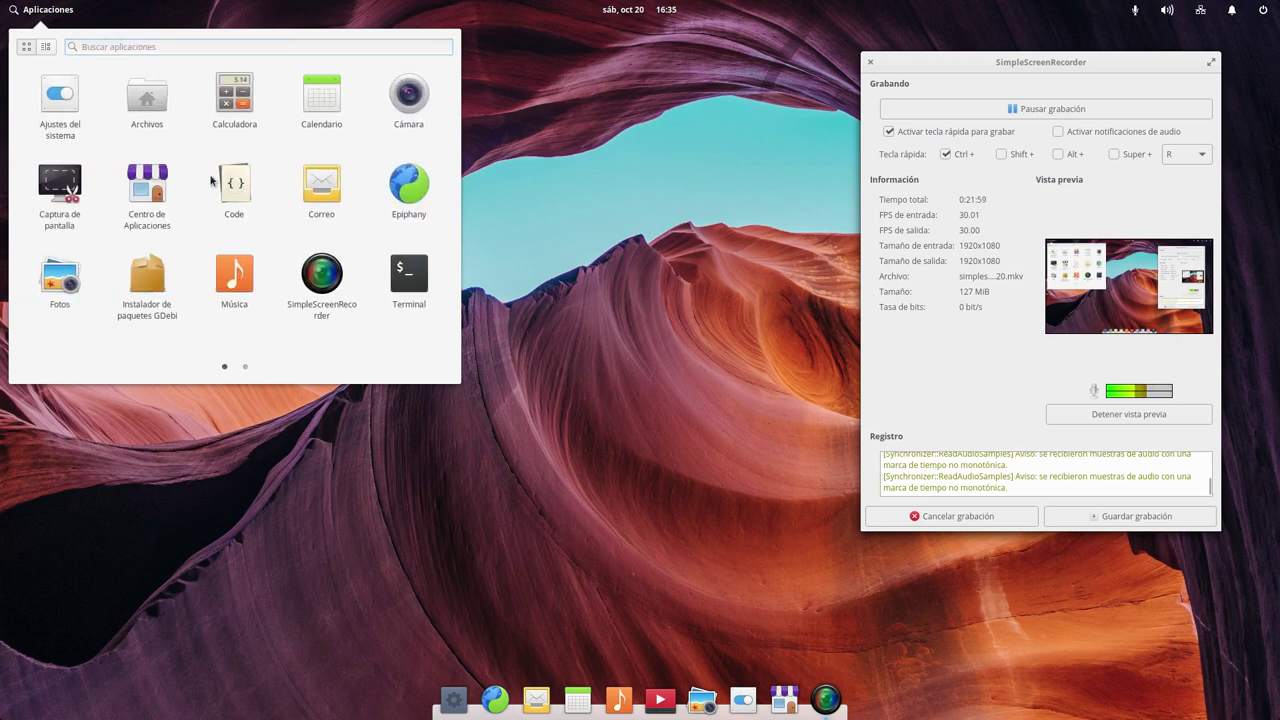
click(147, 100)
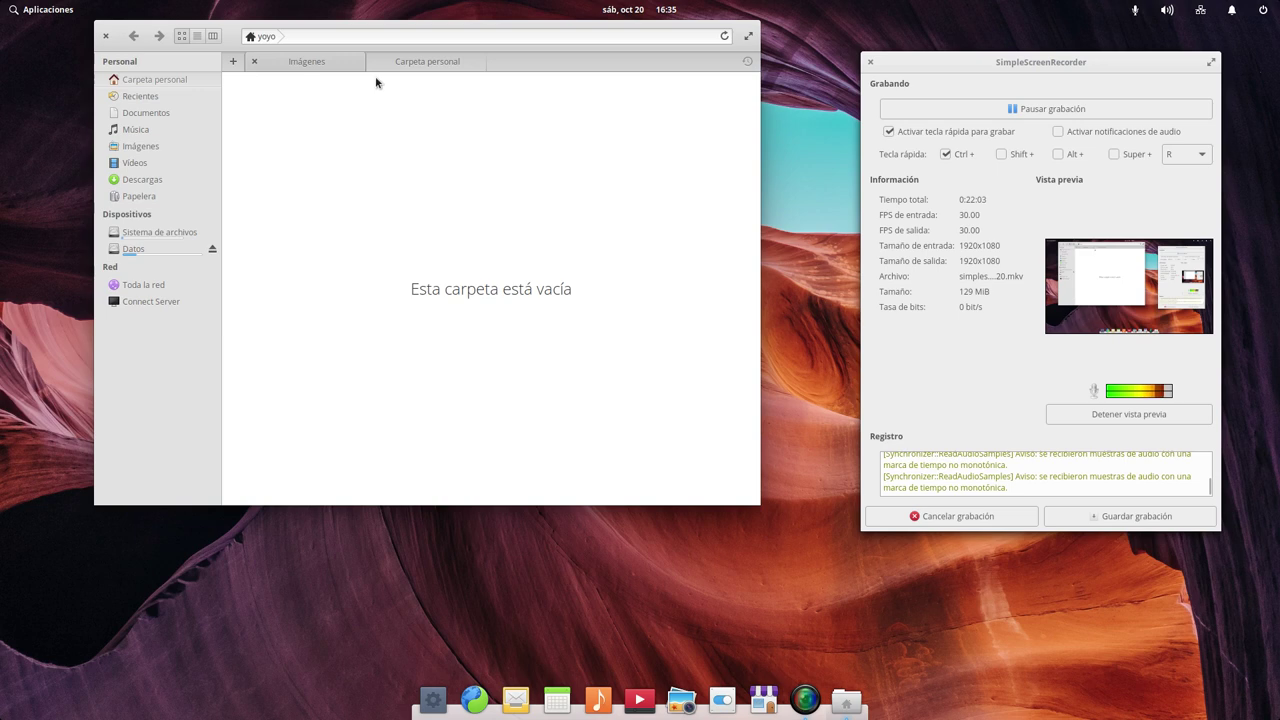
click(235, 61)
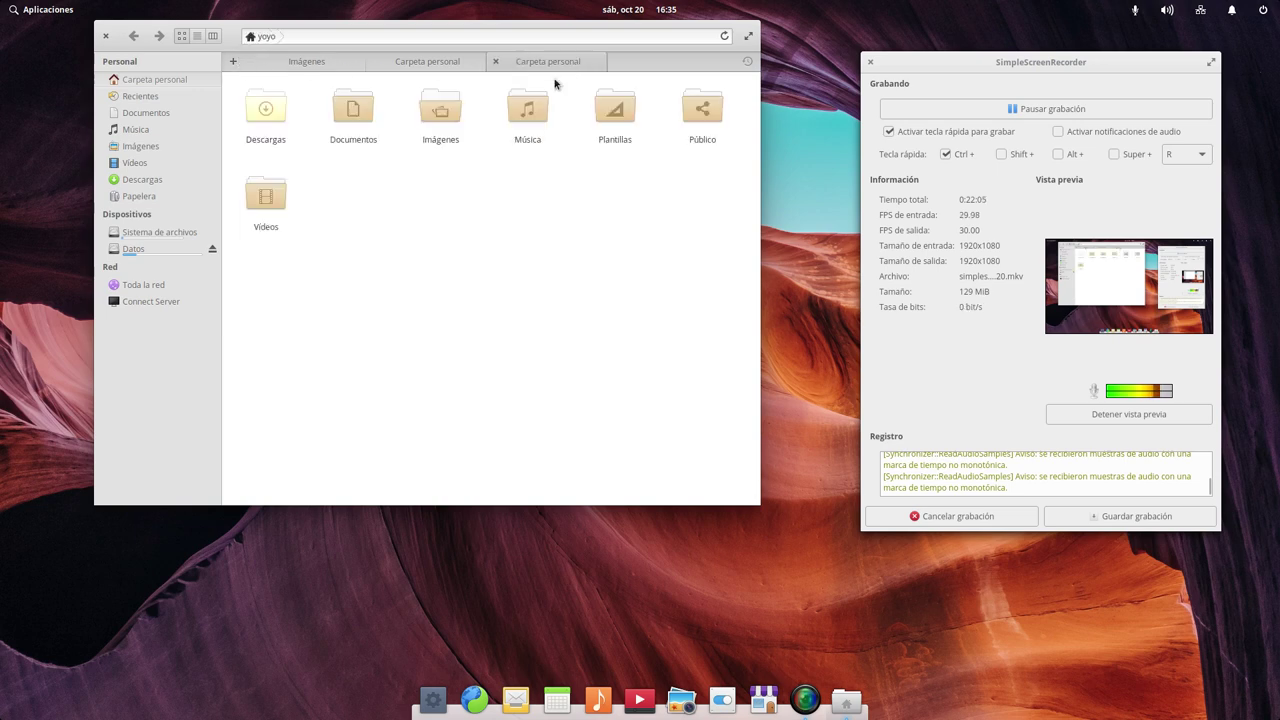
click(497, 61)
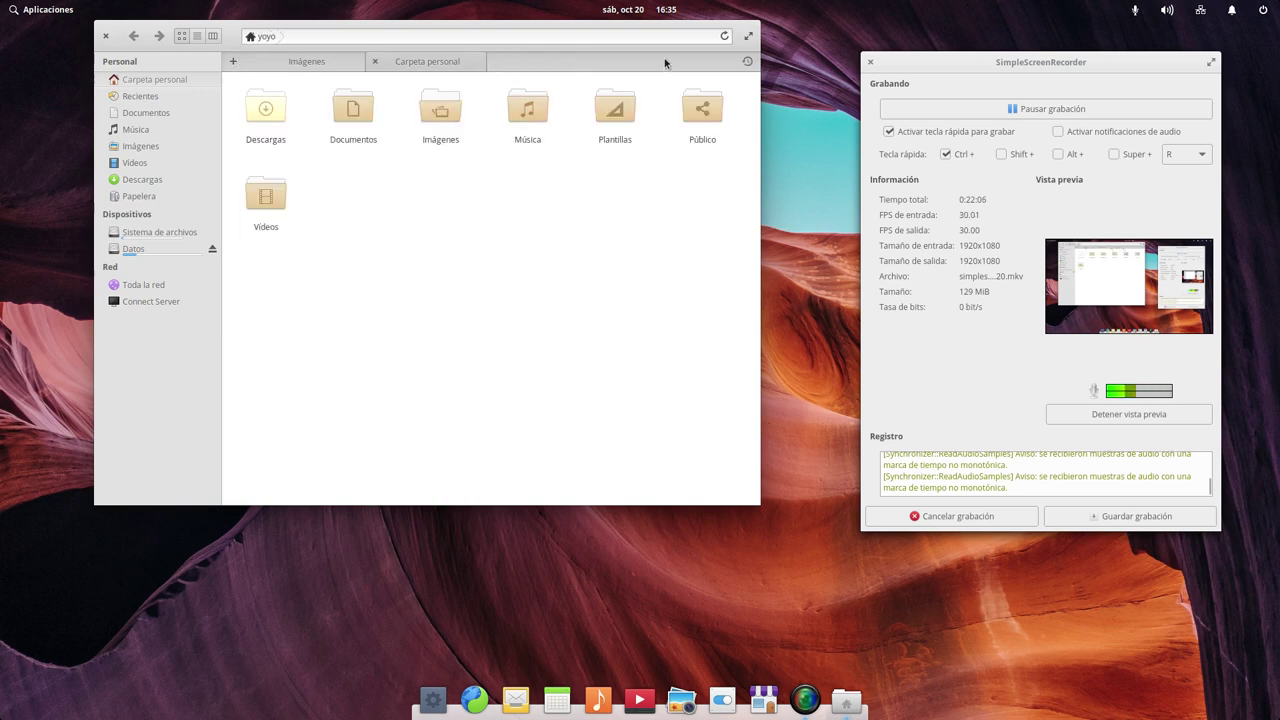
click(748, 38)
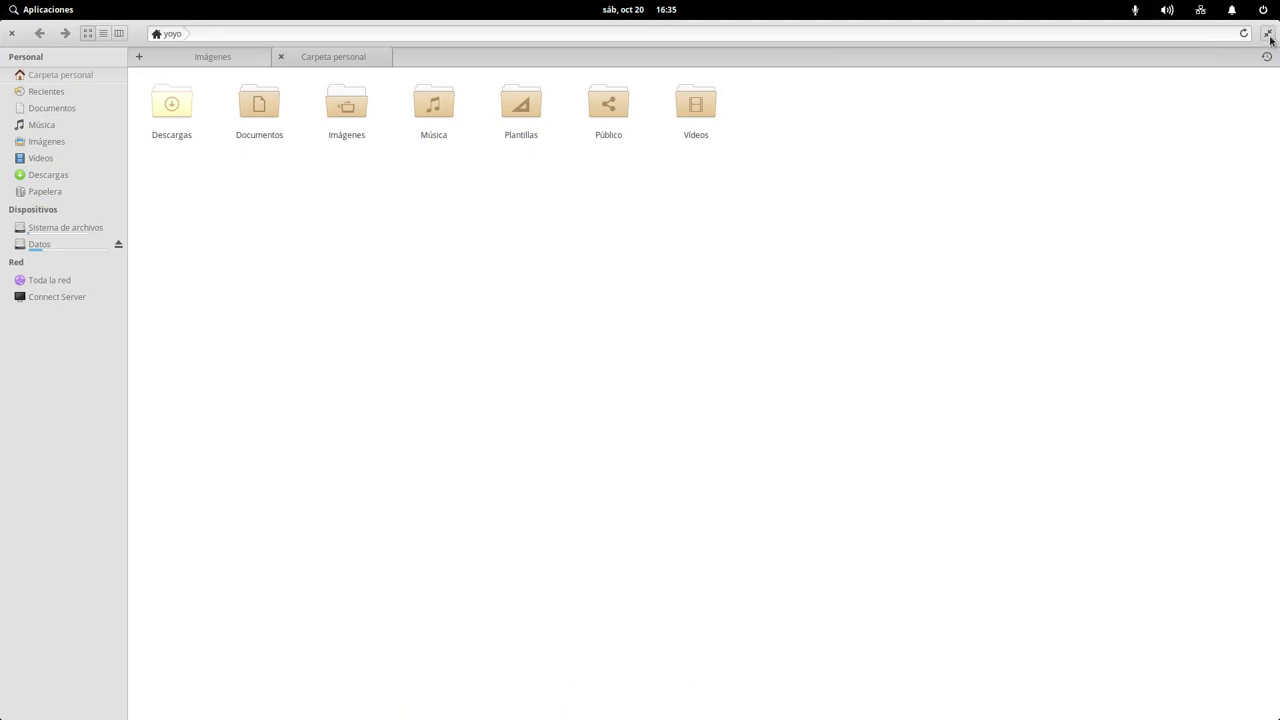
click(1267, 33)
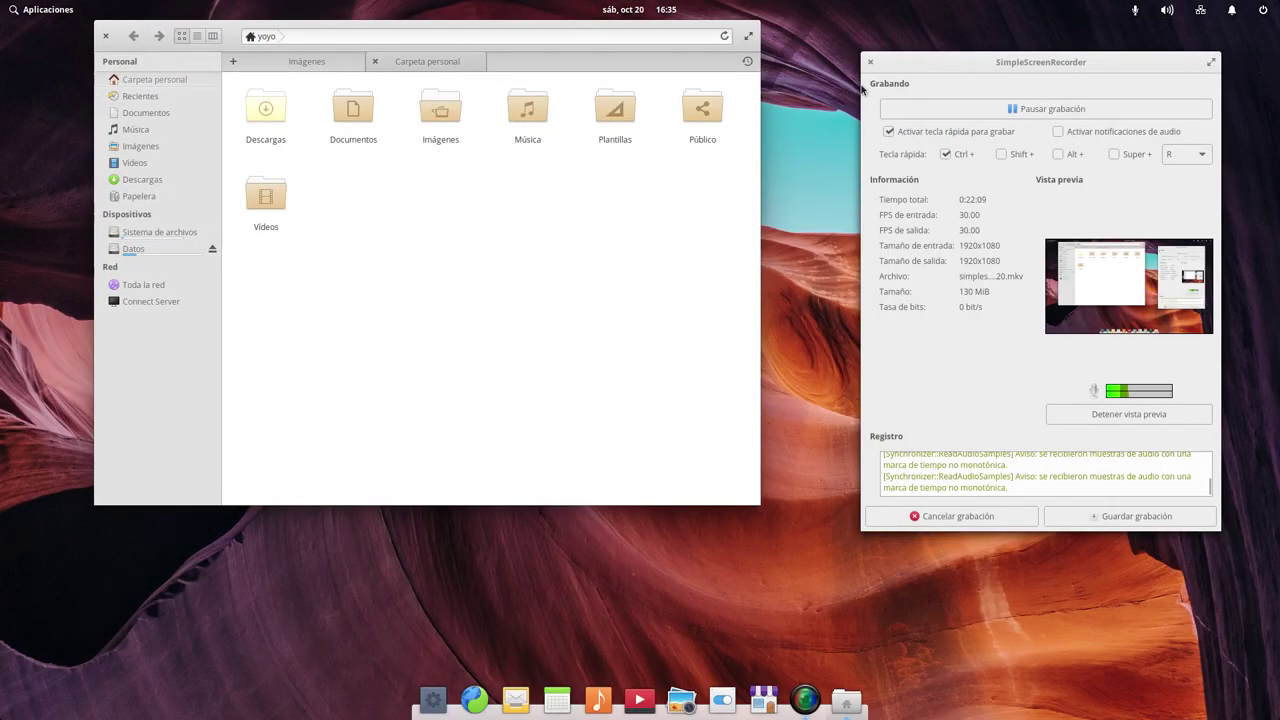
Step: Clear the file manager's list of recently closed tabs and close its window
click(747, 62)
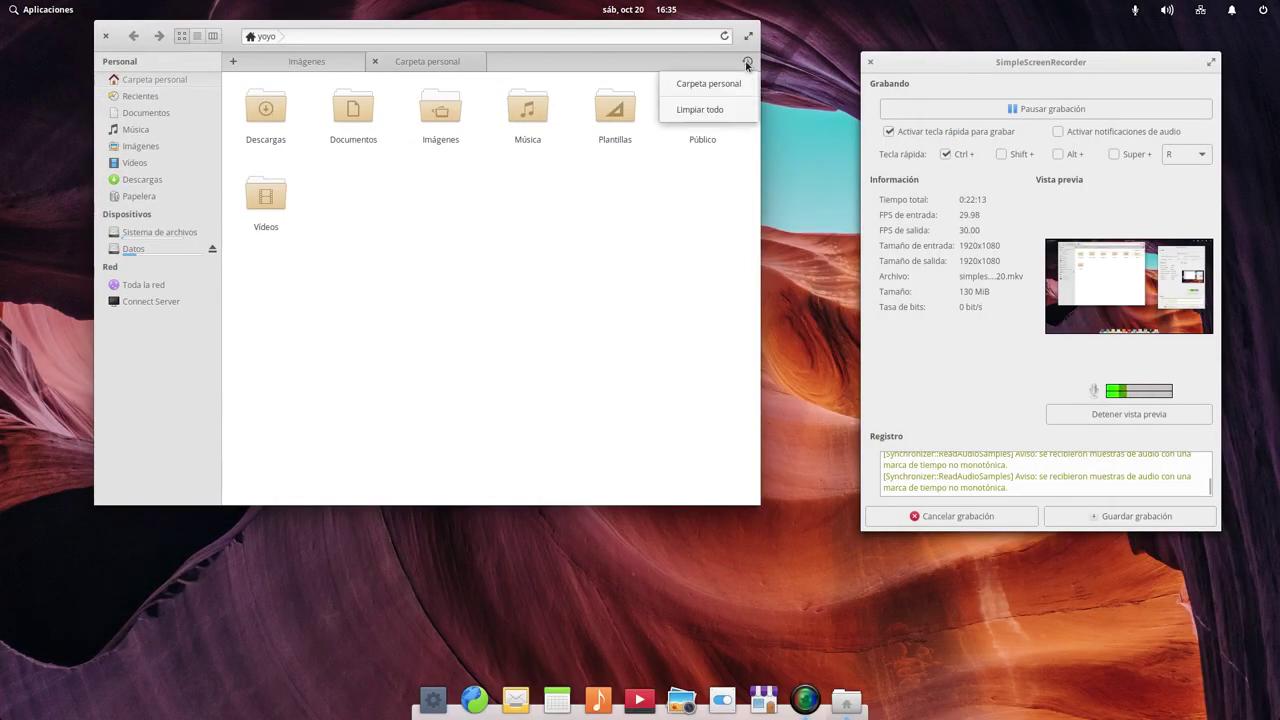
click(726, 120)
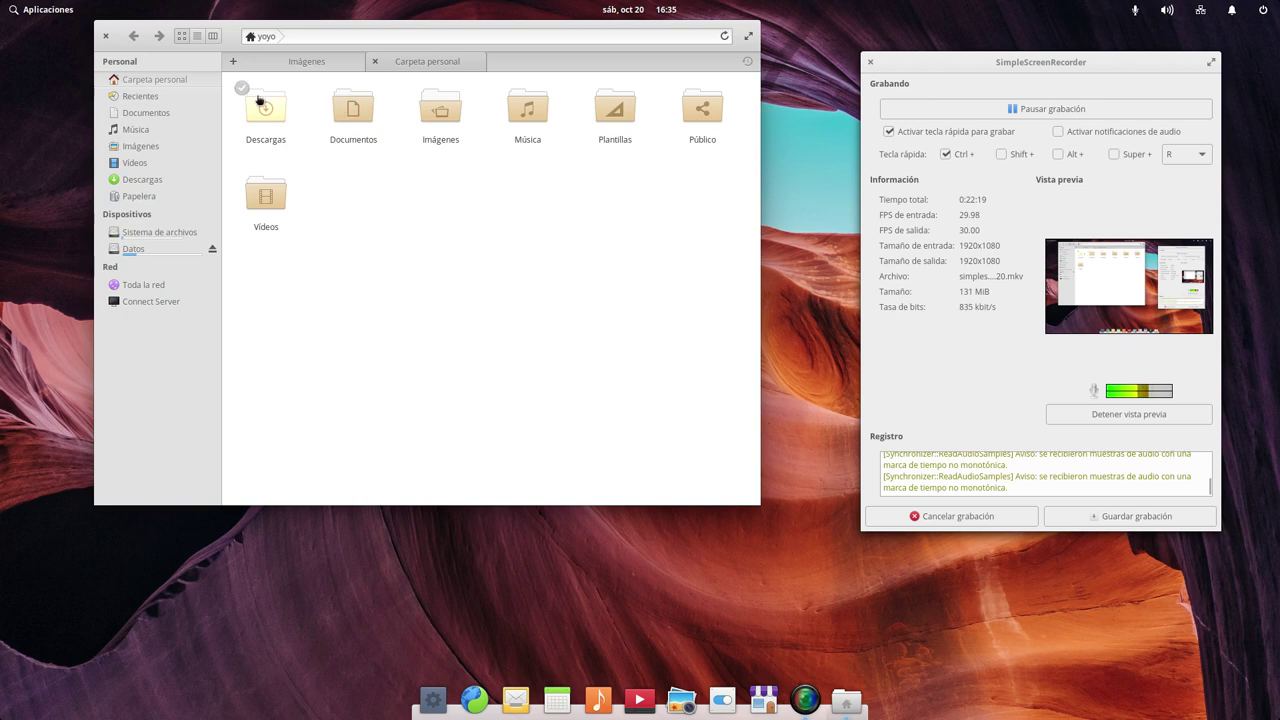
click(105, 37)
Step: Open Centro de Aplicaciones, browse the Audio category and view the payment options for Cozy without buying it
click(45, 9)
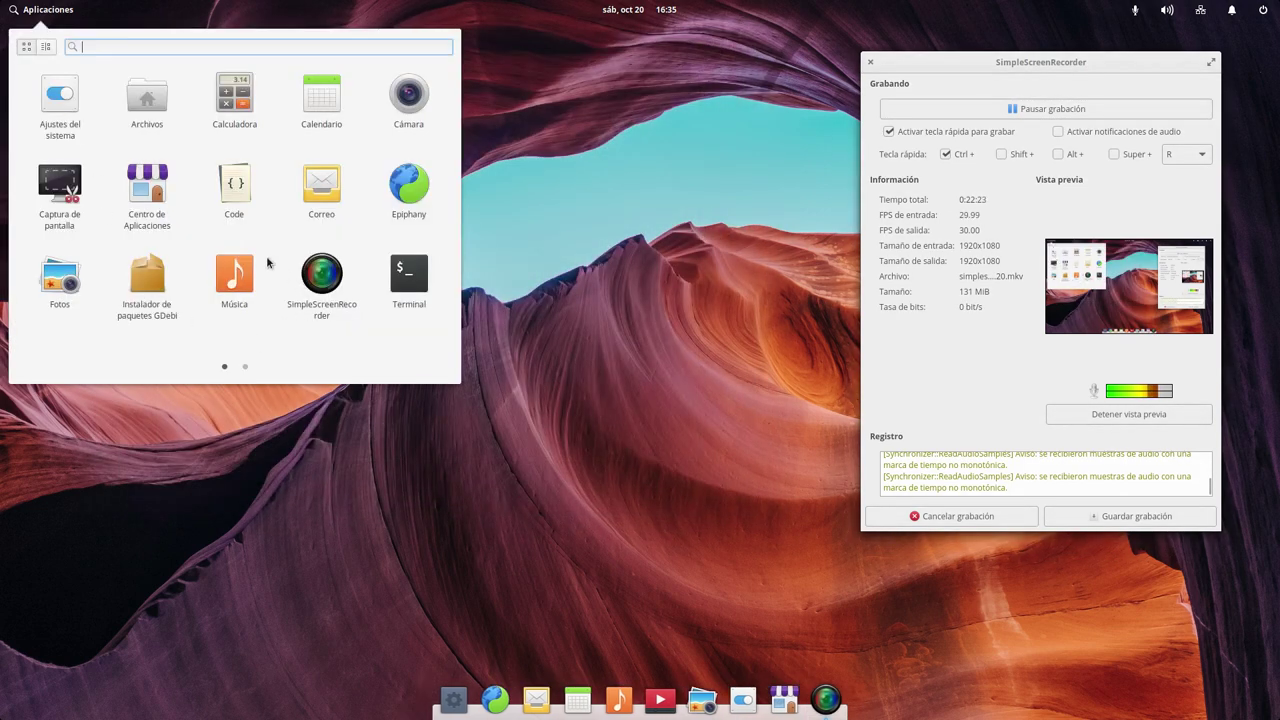
click(148, 186)
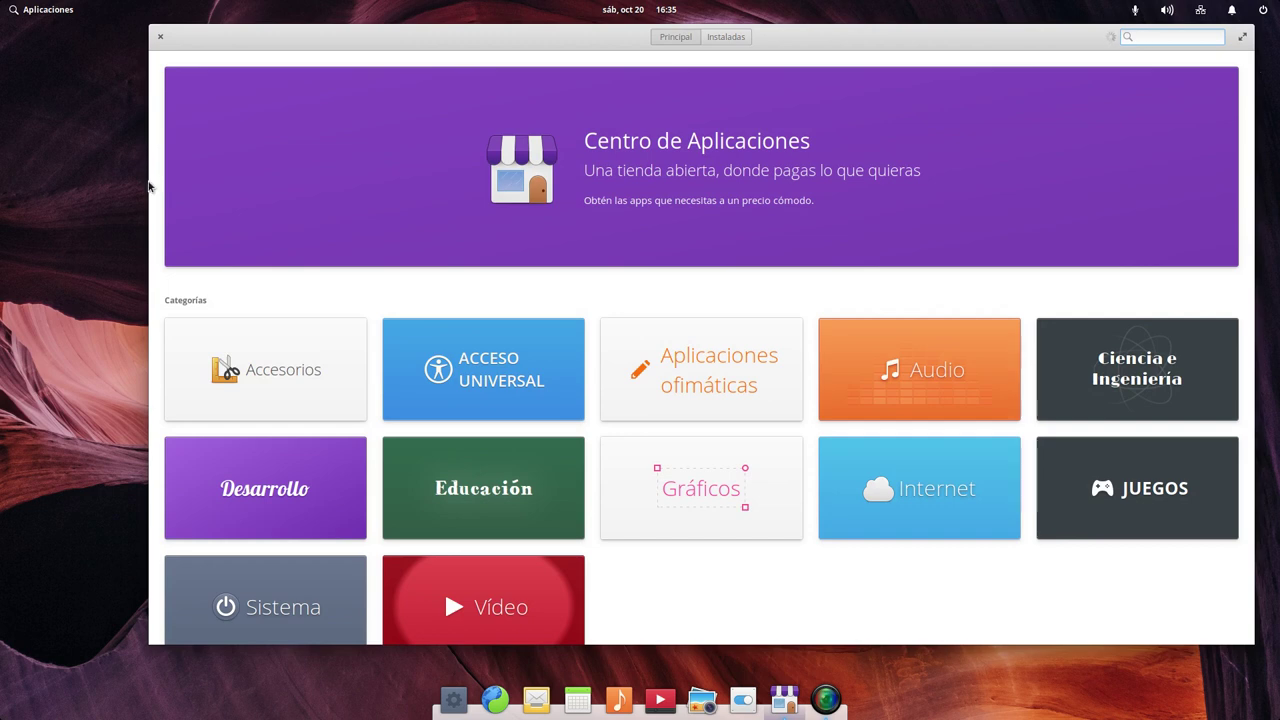
scroll(363, 169, down, 1)
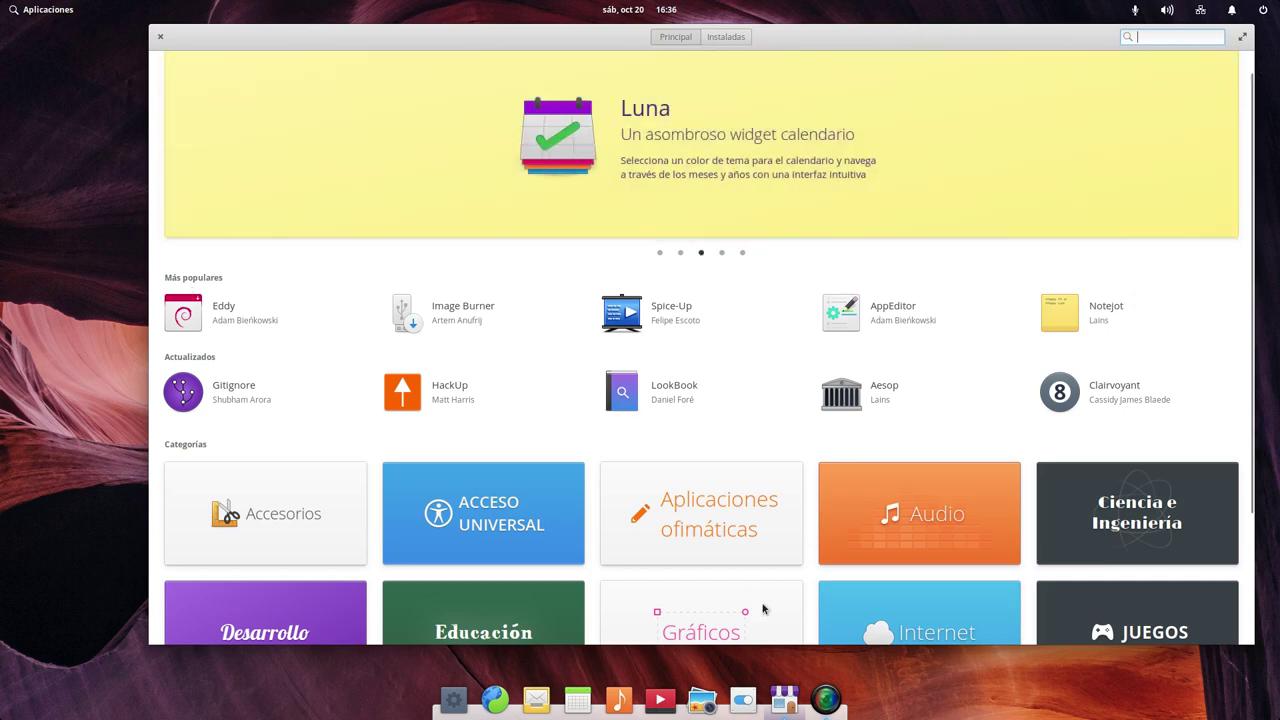
click(880, 537)
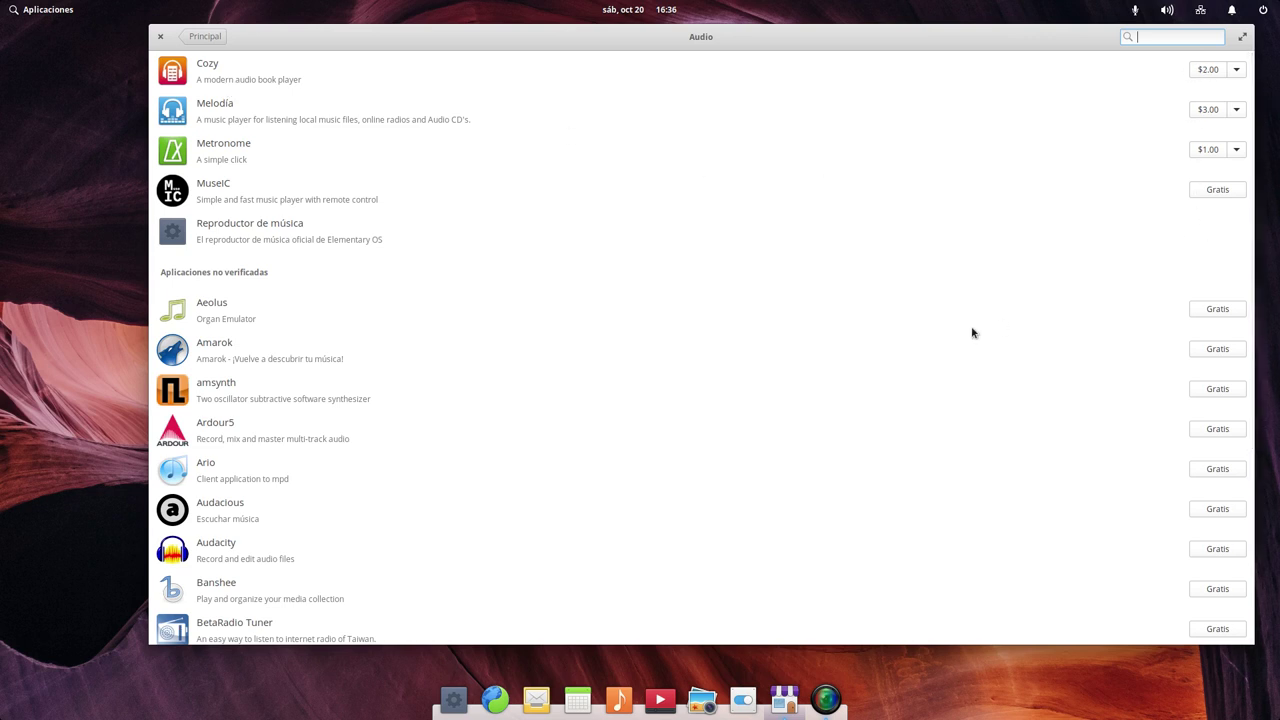
click(1236, 70)
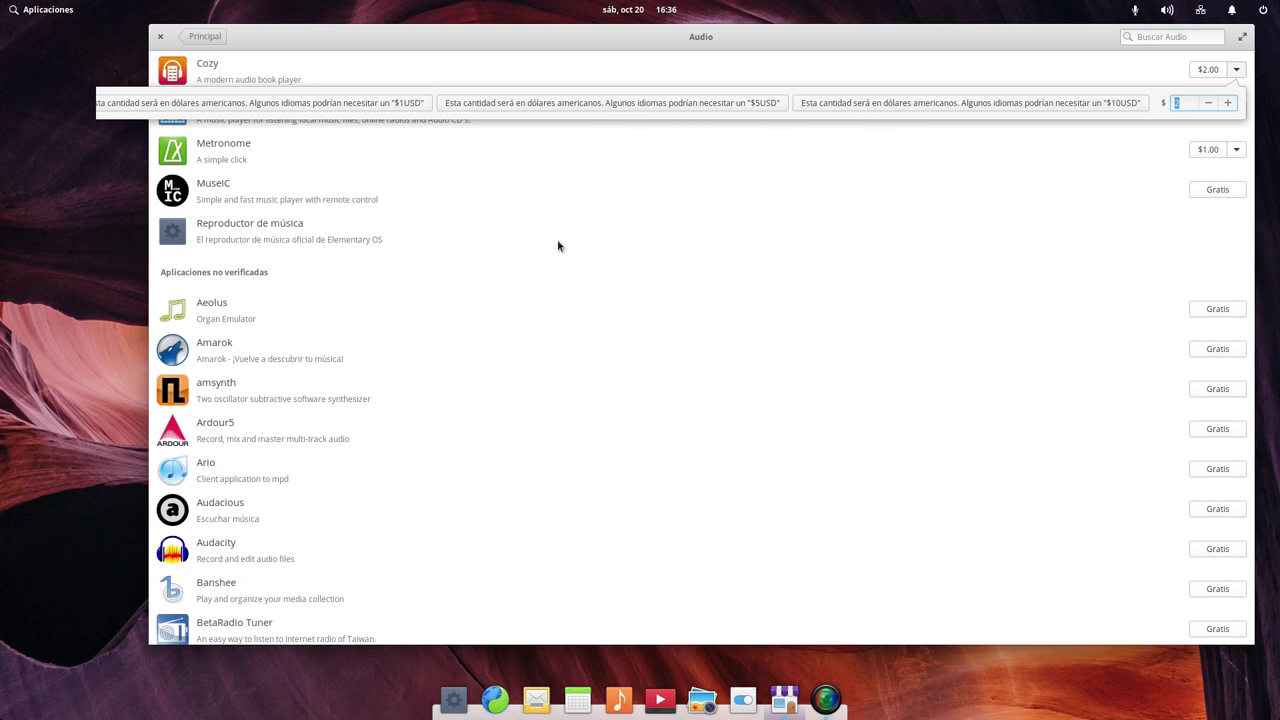
click(797, 211)
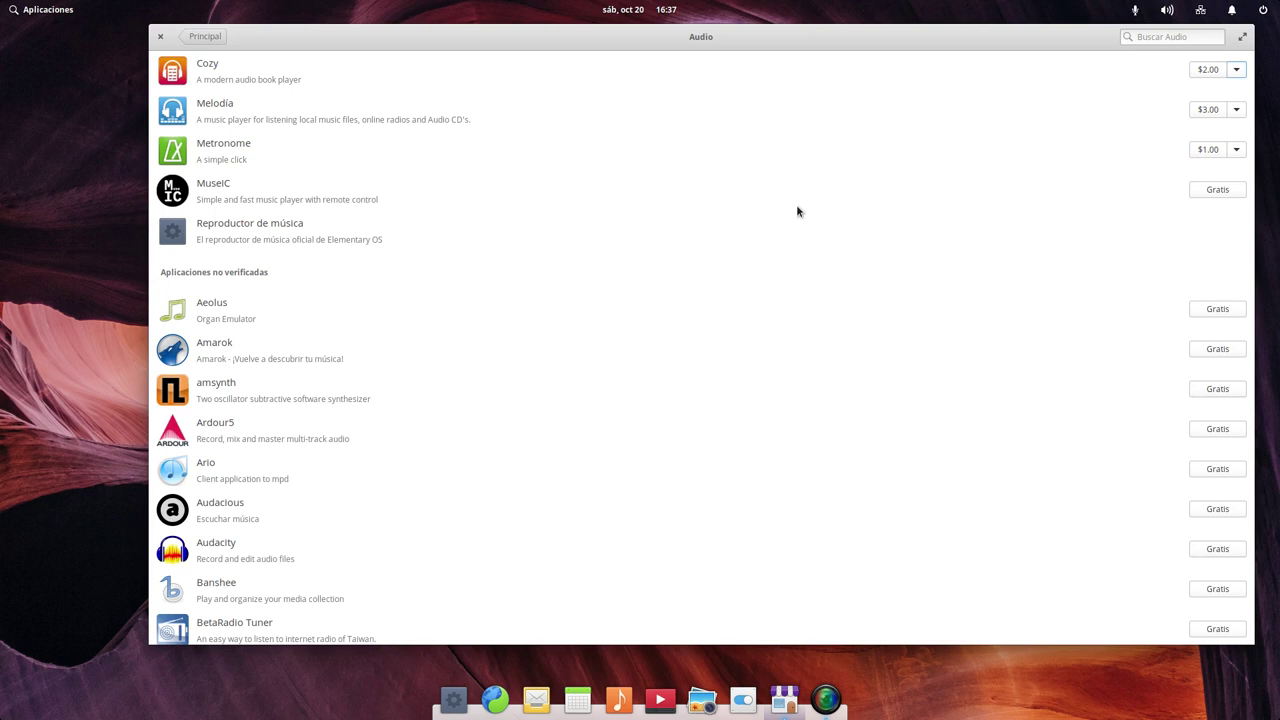
Step: Look through the Audio category's app list, then return to the main page of Centro de Aplicaciones
scroll(413, 422, down, 5)
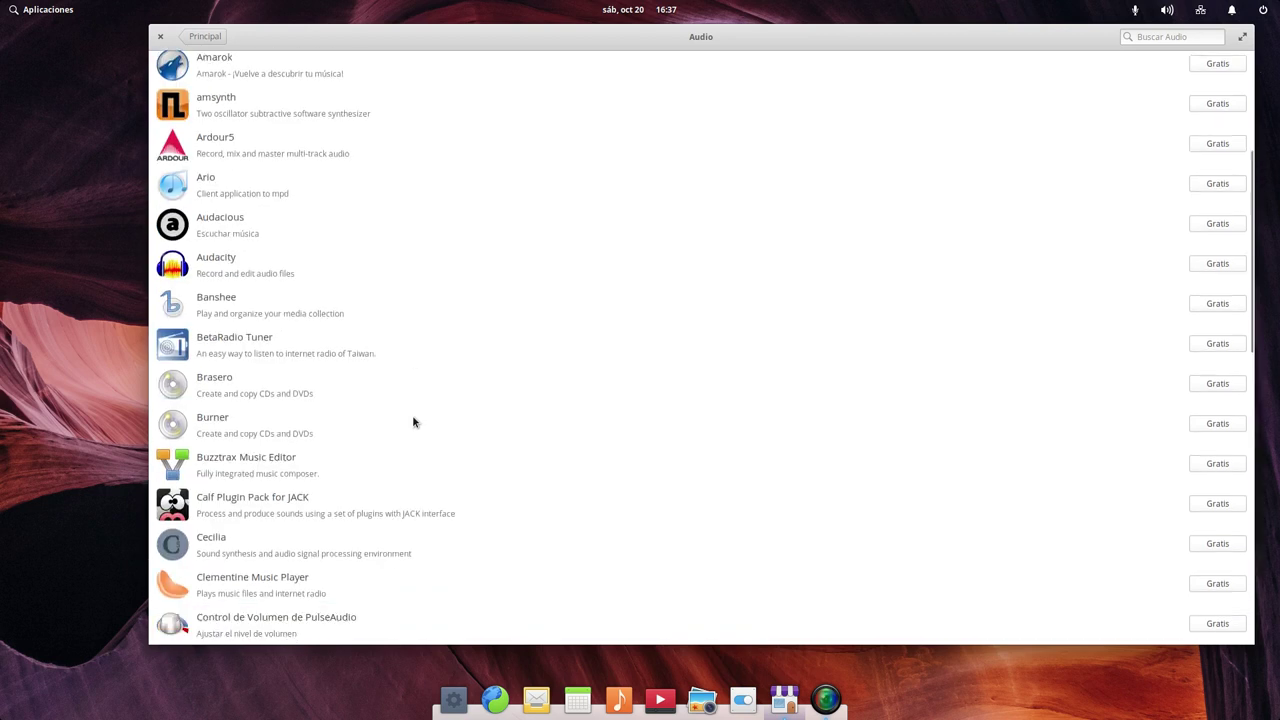
scroll(413, 422, up, 5)
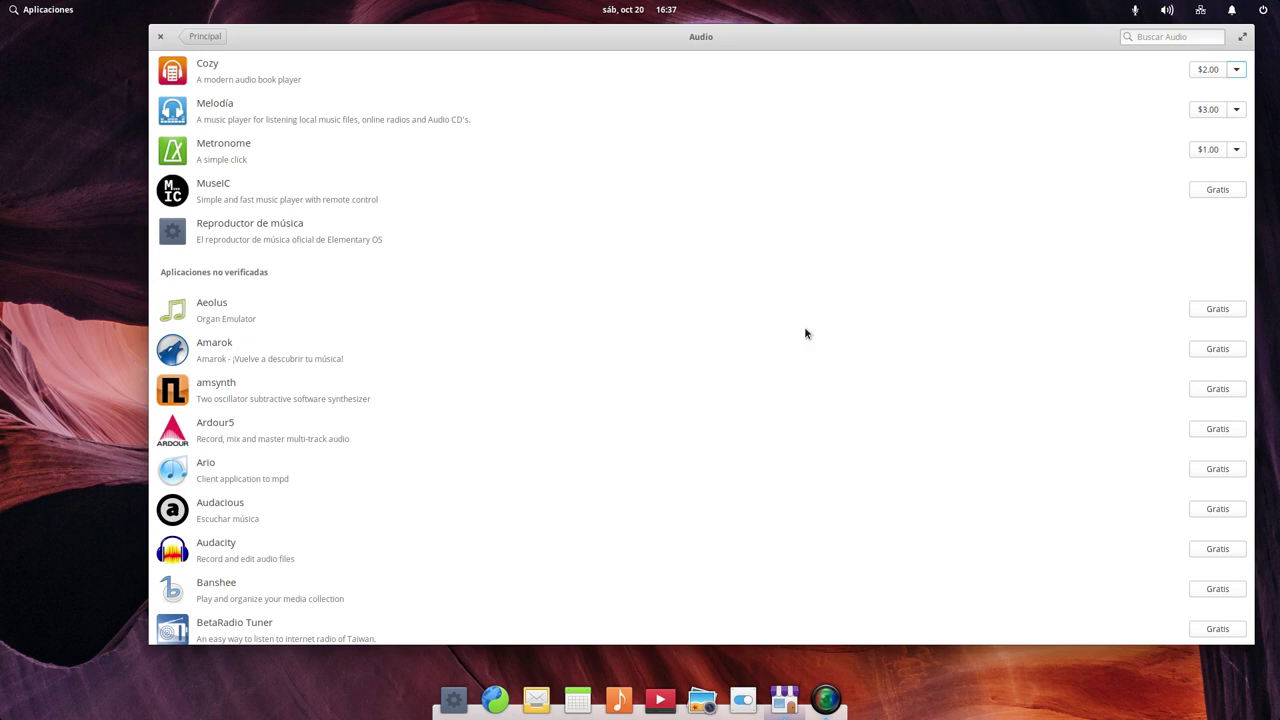
click(205, 37)
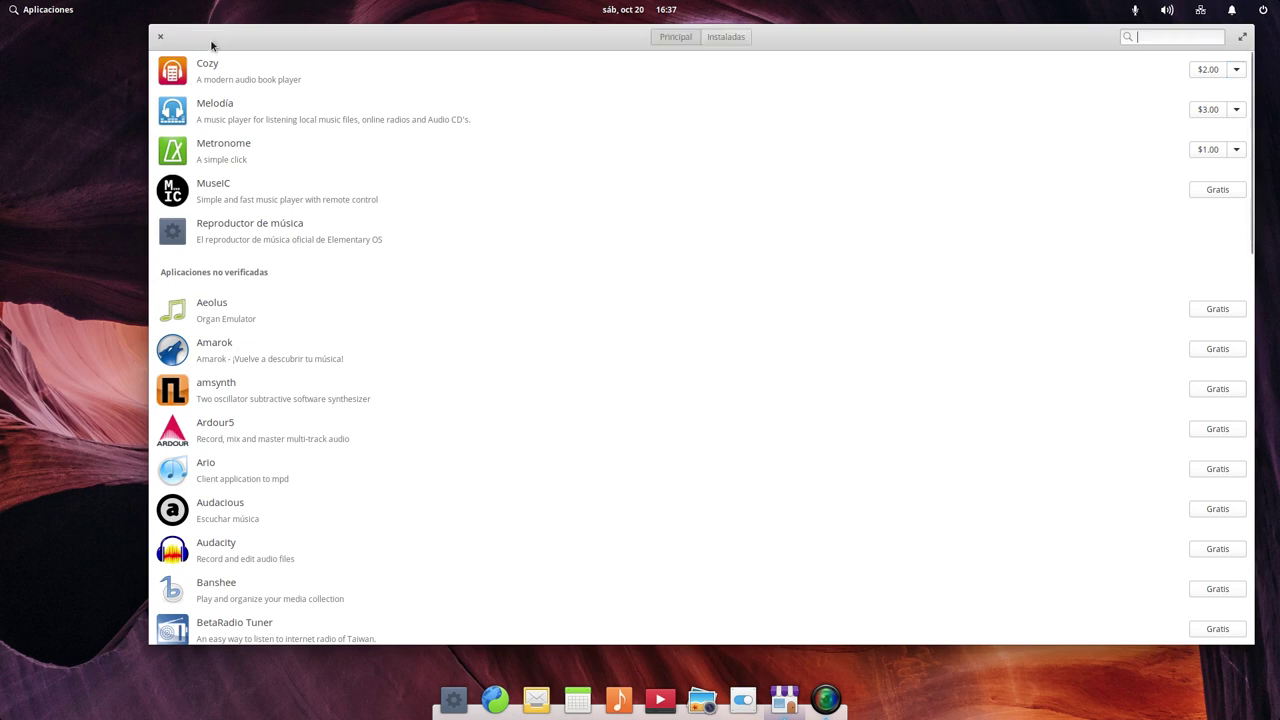
Step: Browse the apps in the Internet category, then close Centro de Aplicaciones
scroll(786, 363, down, 3)
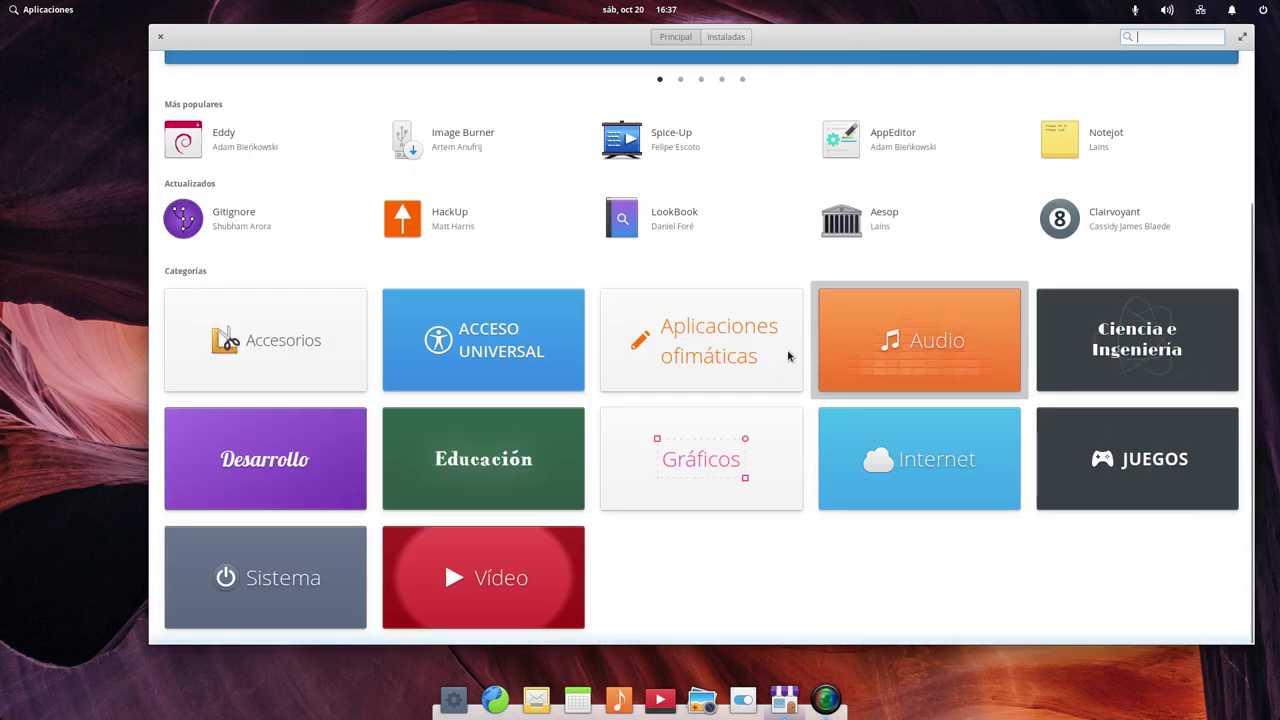
click(951, 484)
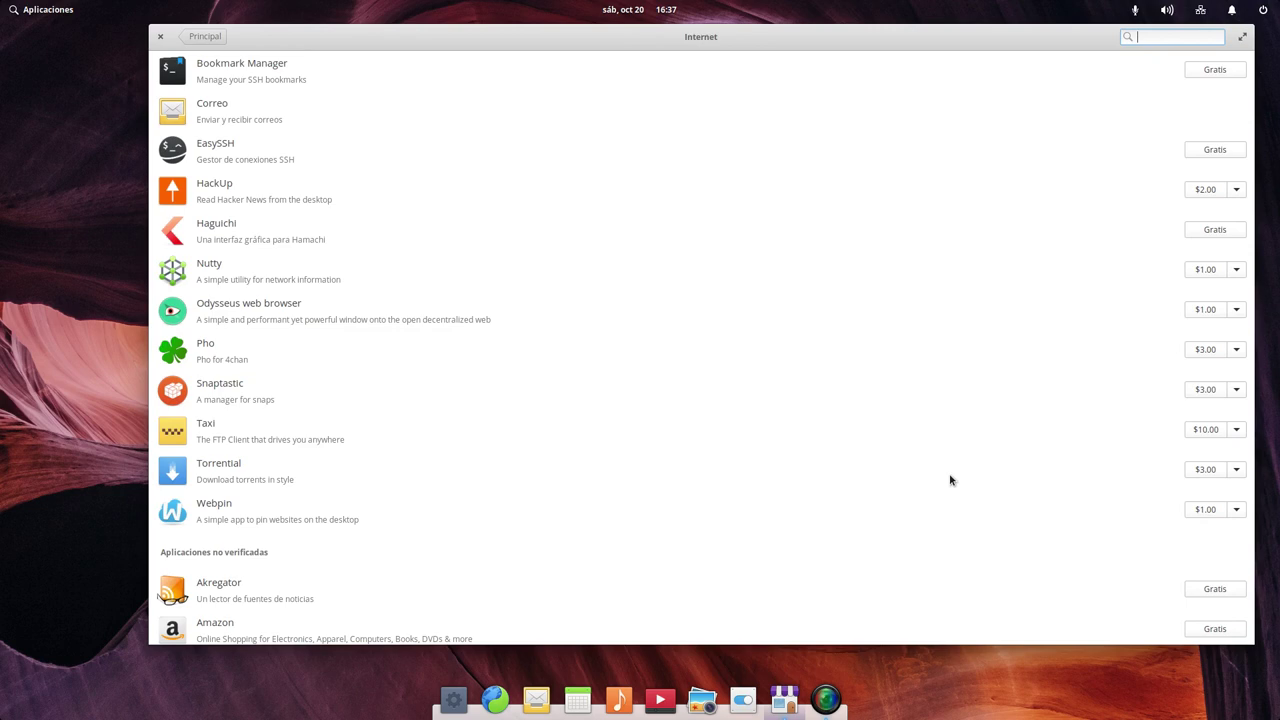
scroll(894, 466, down, 20)
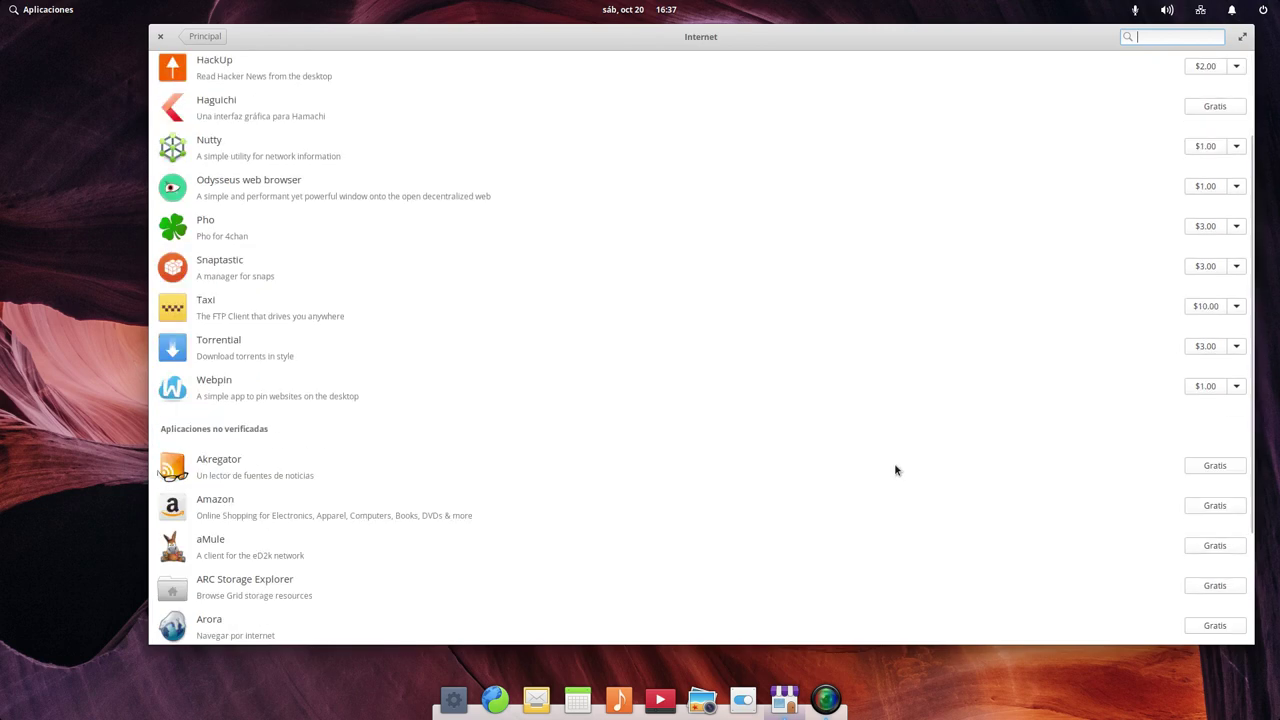
scroll(752, 385, down, 5)
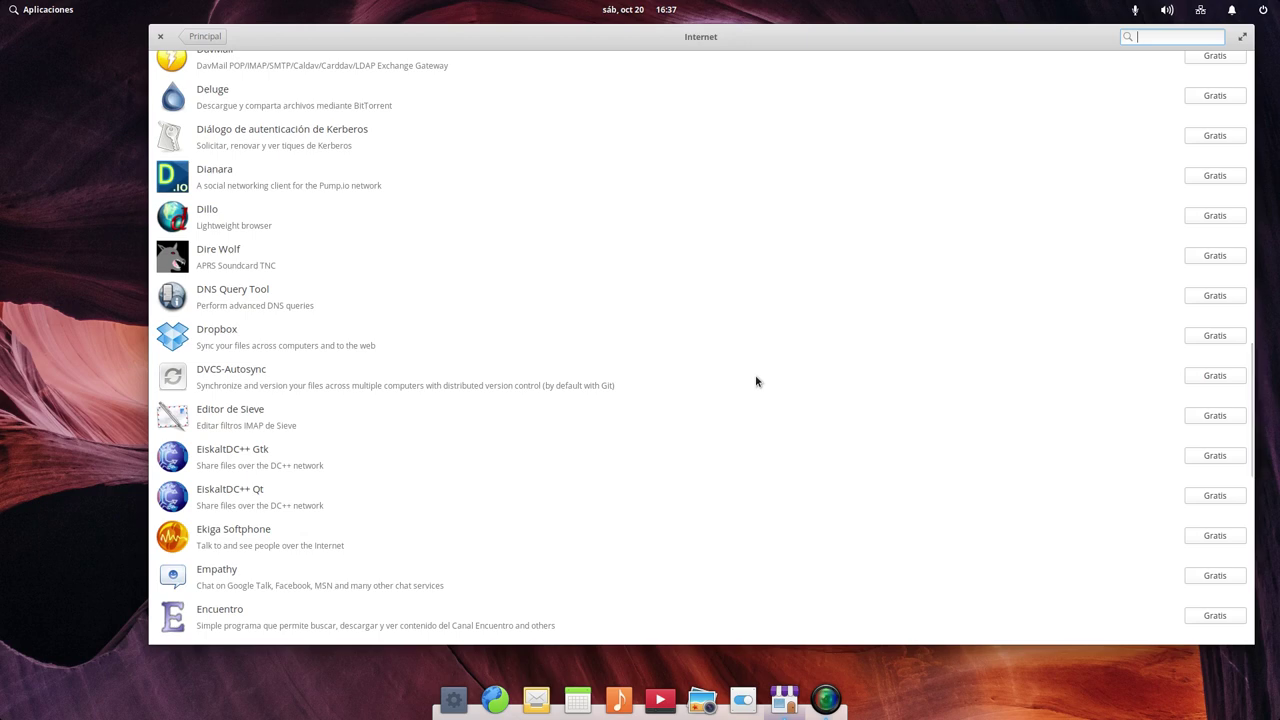
scroll(668, 331, up, 20)
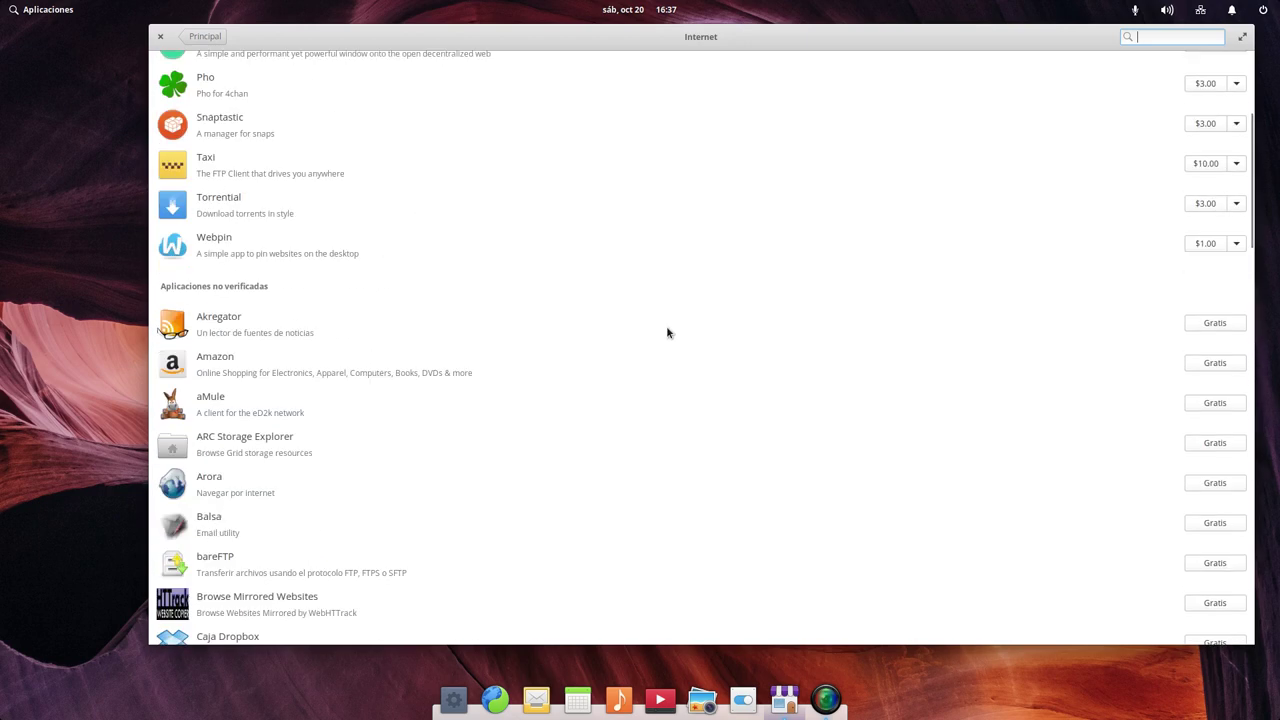
click(159, 38)
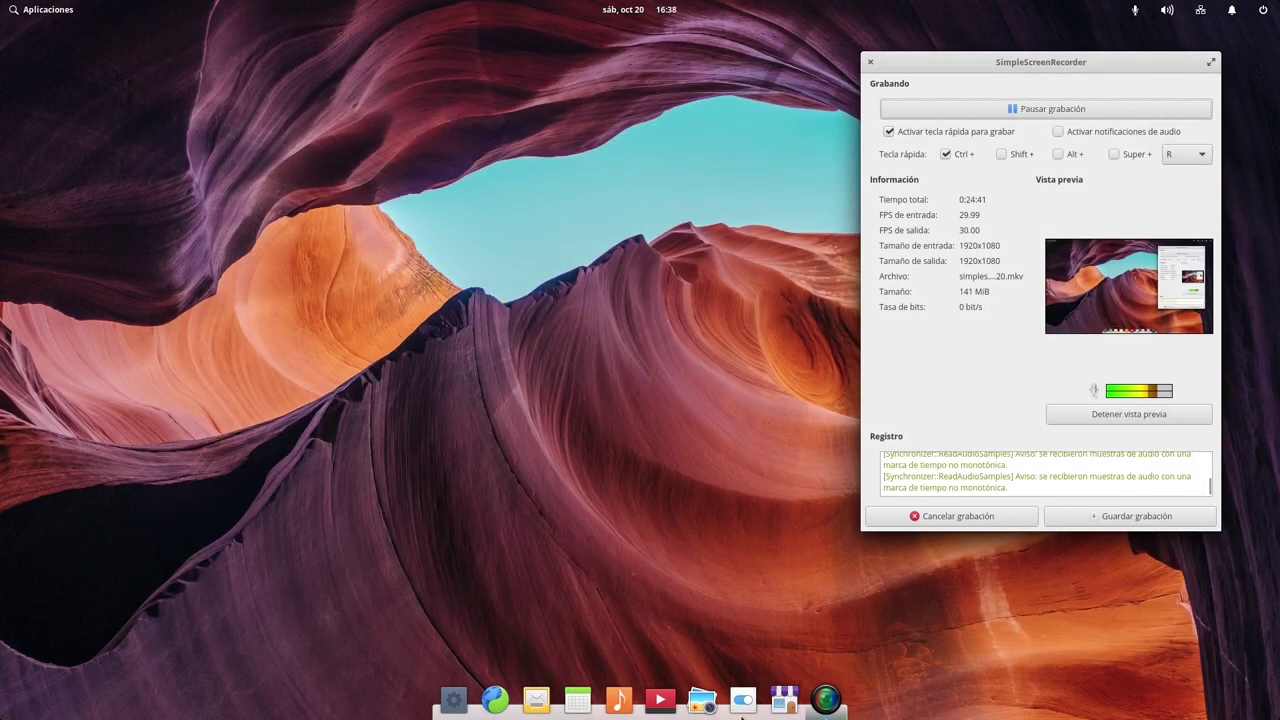
Step: Reopen Centro de Aplicaciones, view the list of installed applications and return to the main page
click(785, 700)
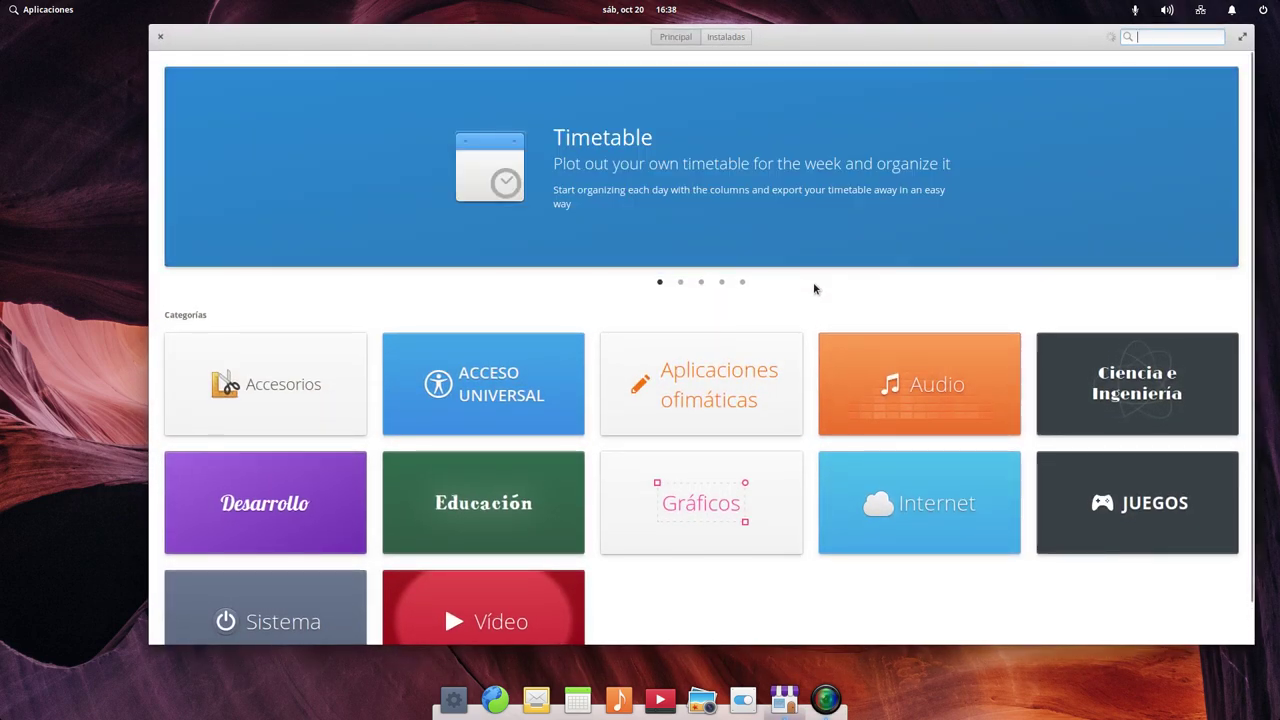
click(741, 46)
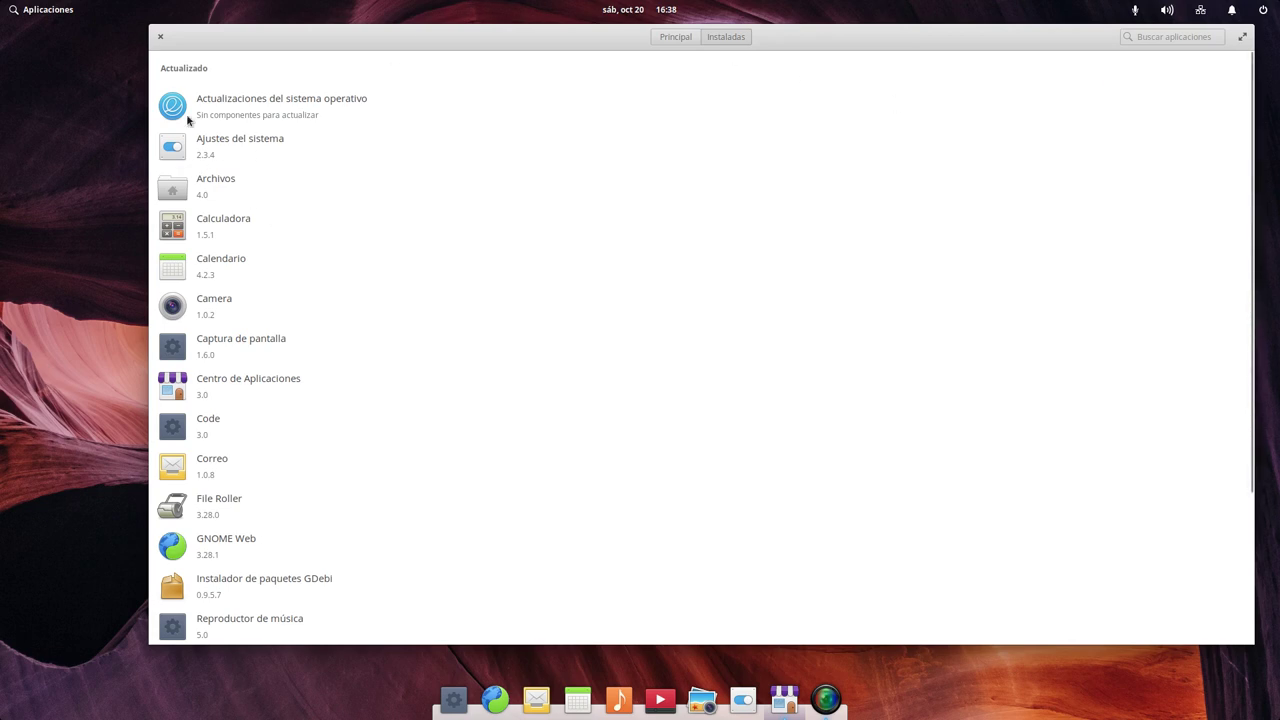
click(673, 37)
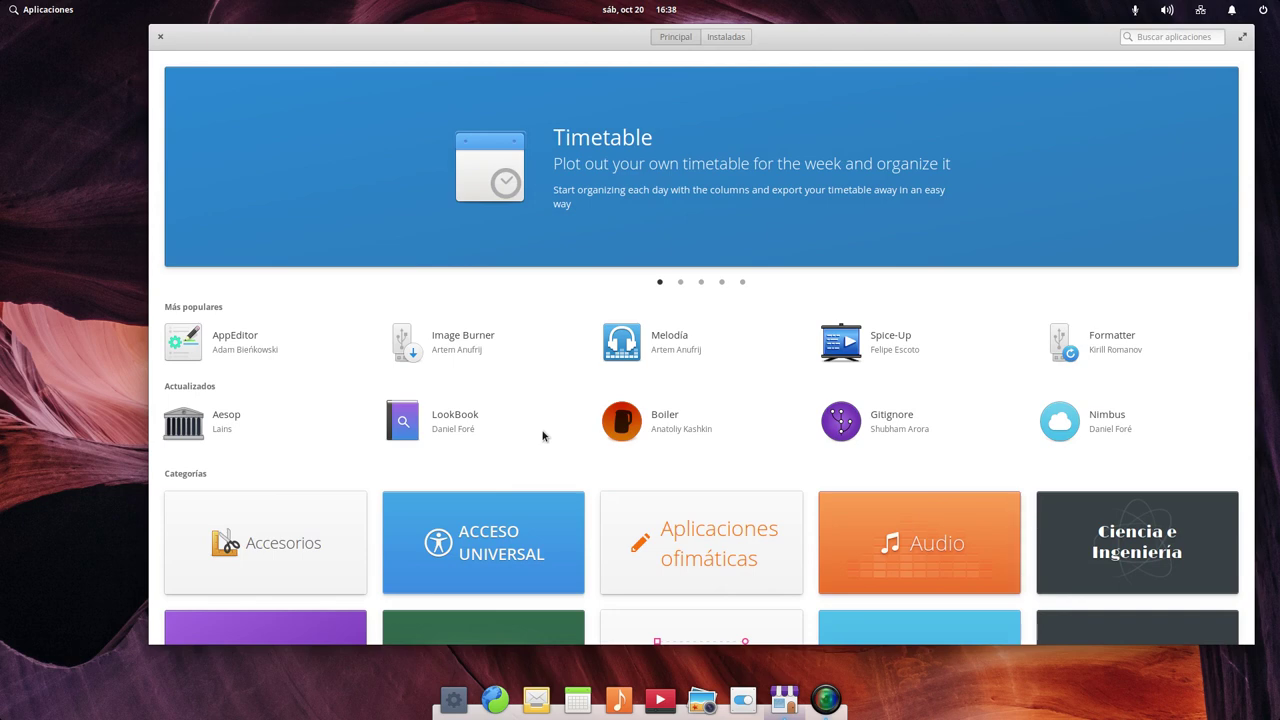
Step: Search Centro de Aplicaciones for "firefox", then maximize and restore its window
click(1157, 40)
text(firefox)
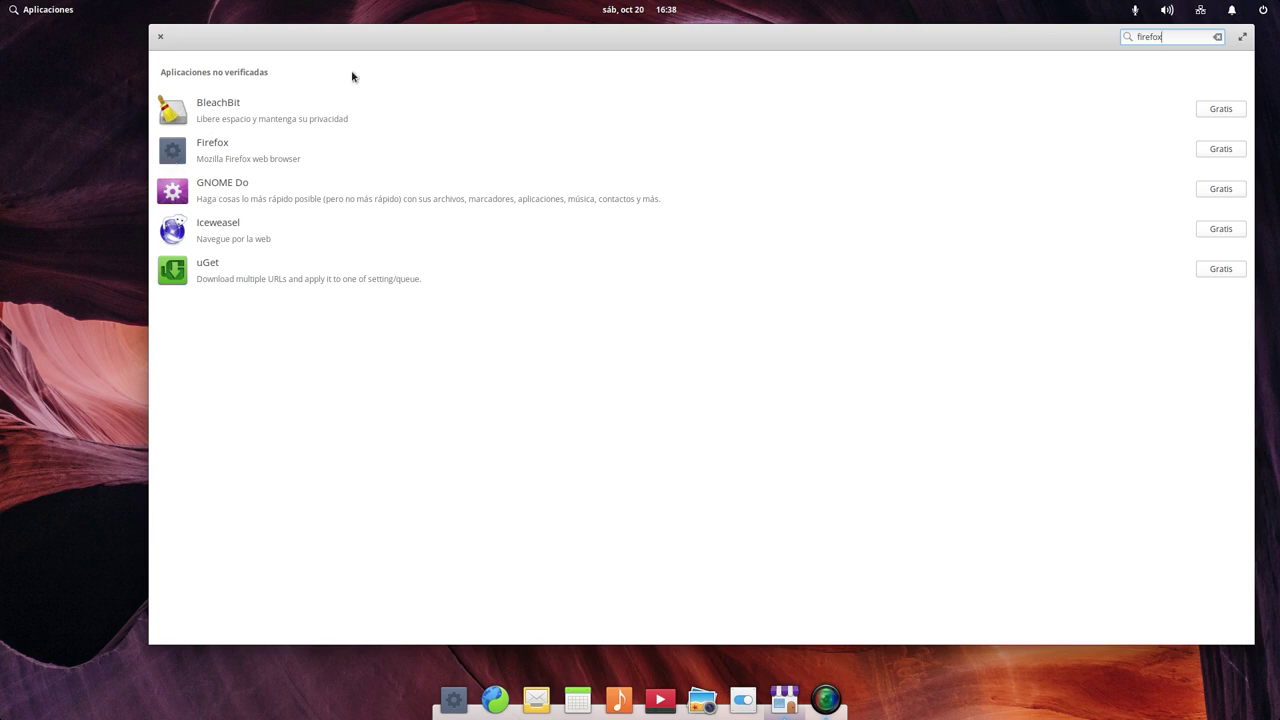
drag(433, 34, 371, 20)
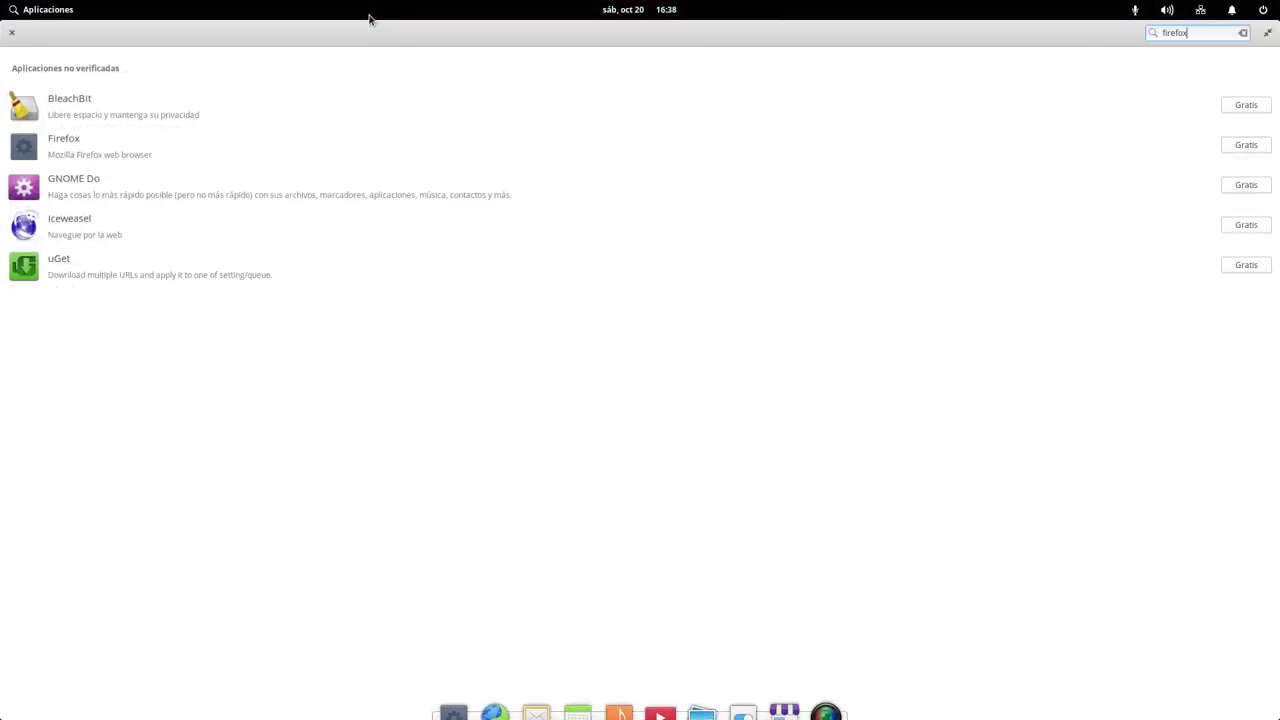
double_click(535, 32)
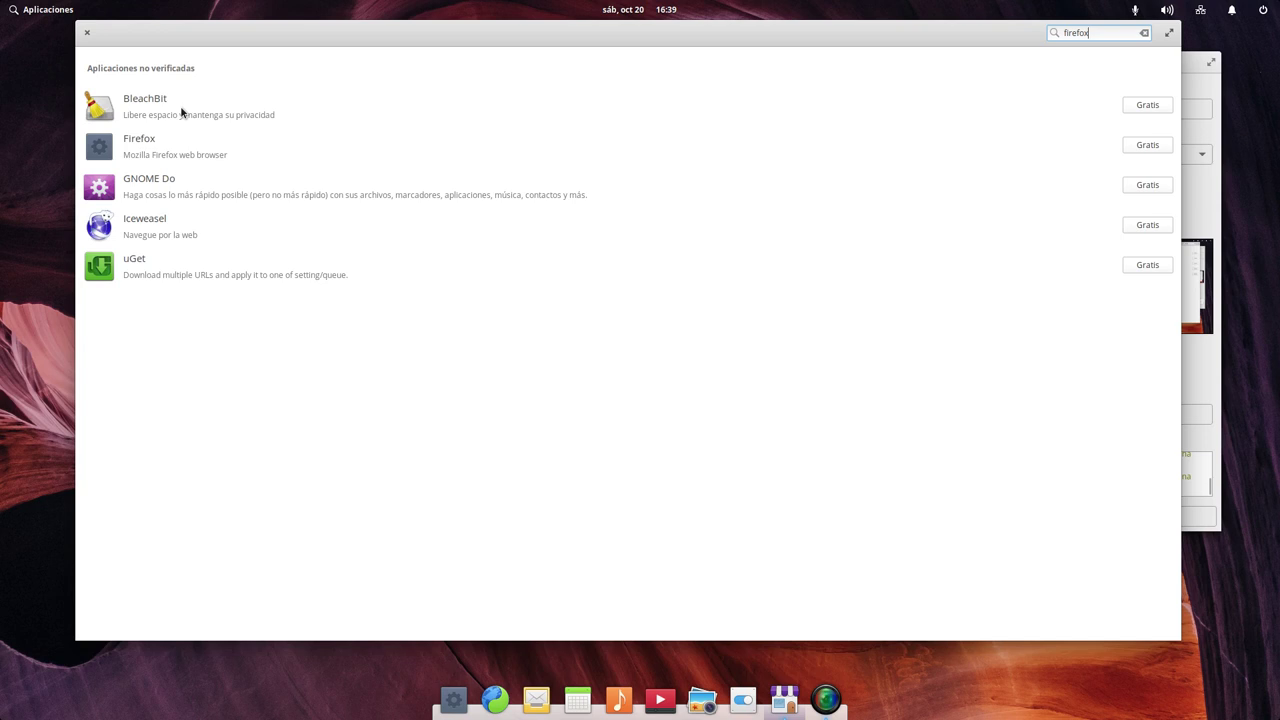
Step: Open the Firefox entry in the search results and review its description page
click(166, 158)
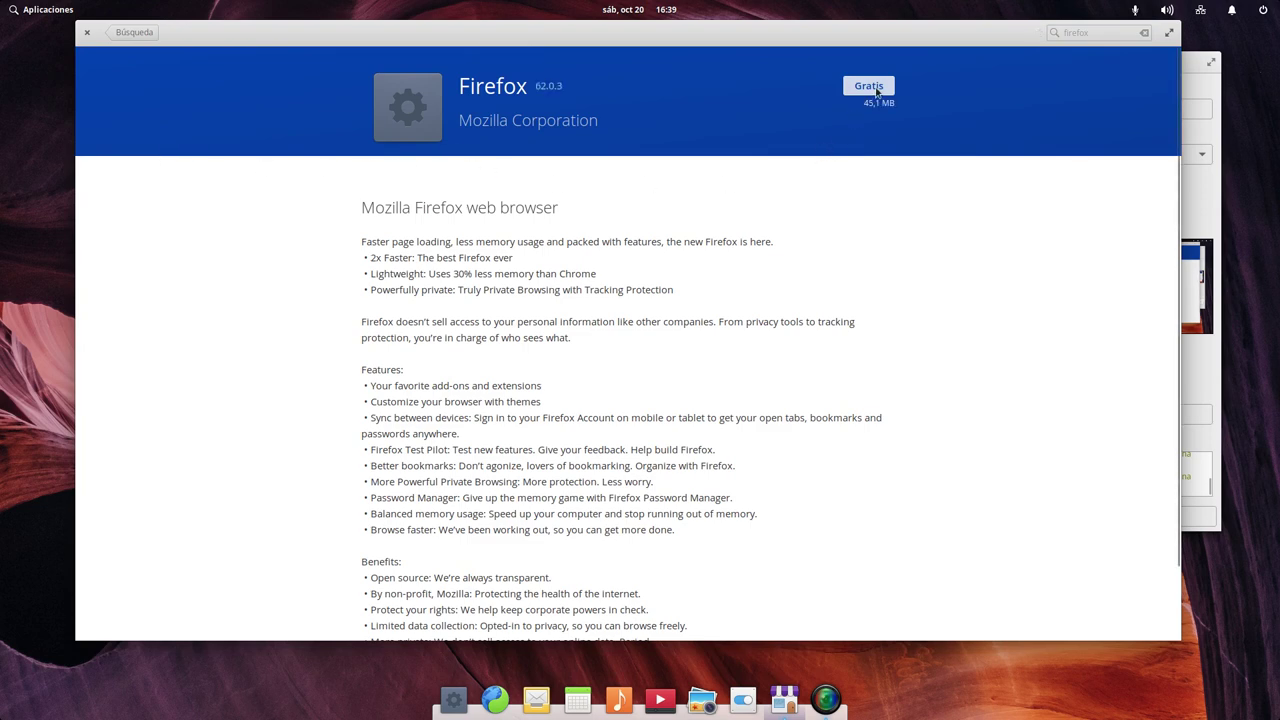
scroll(751, 243, down, 2)
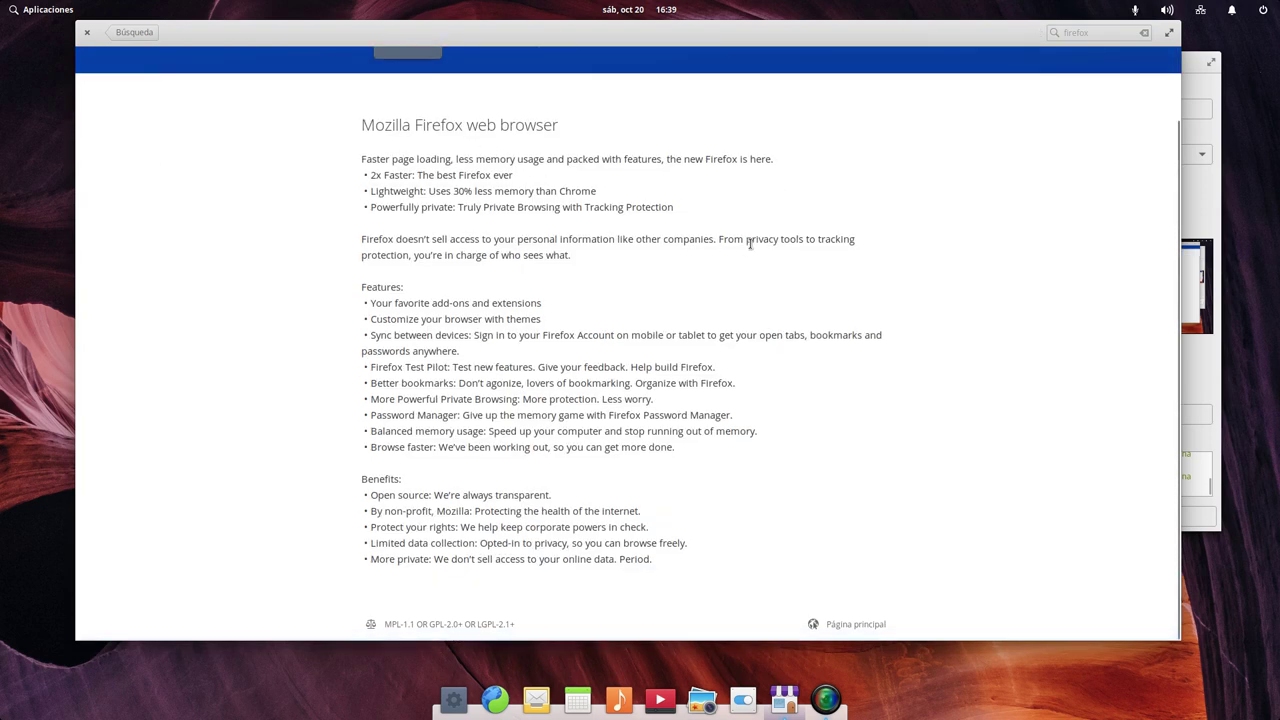
scroll(751, 243, up, 2)
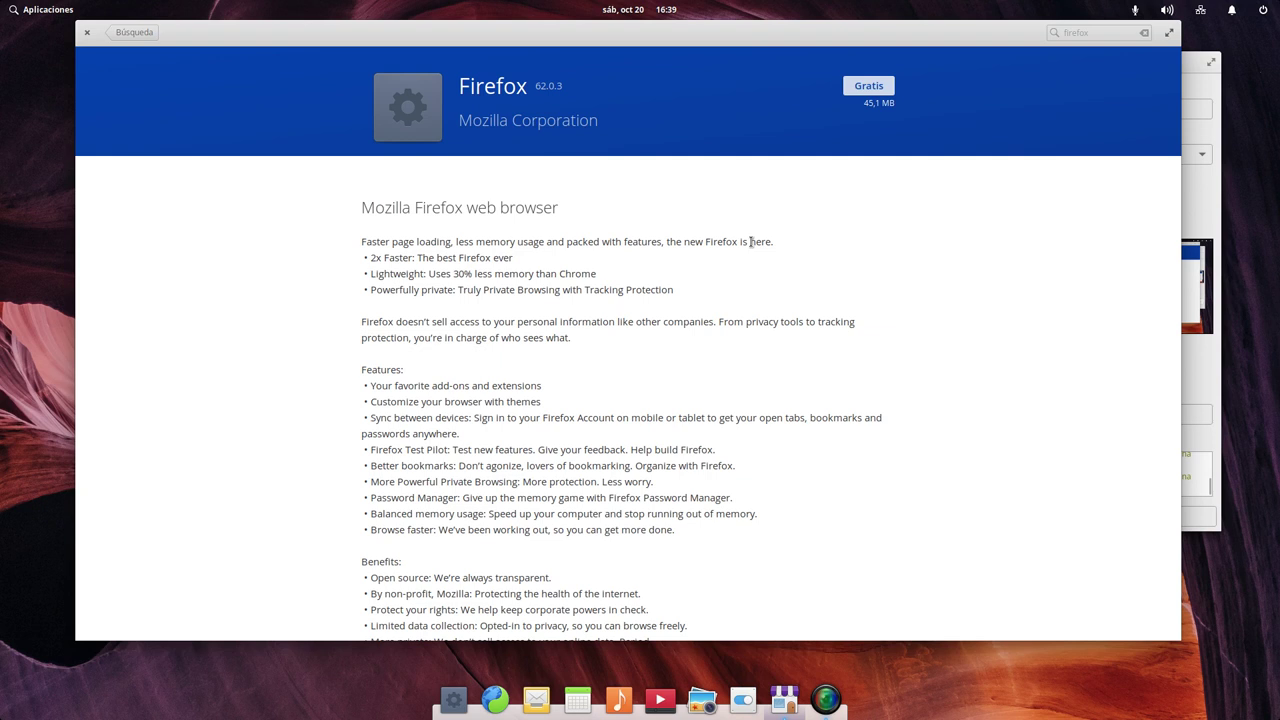
Step: Install Firefox, authenticating with the account password, and minimize Centro de Aplicaciones
click(874, 92)
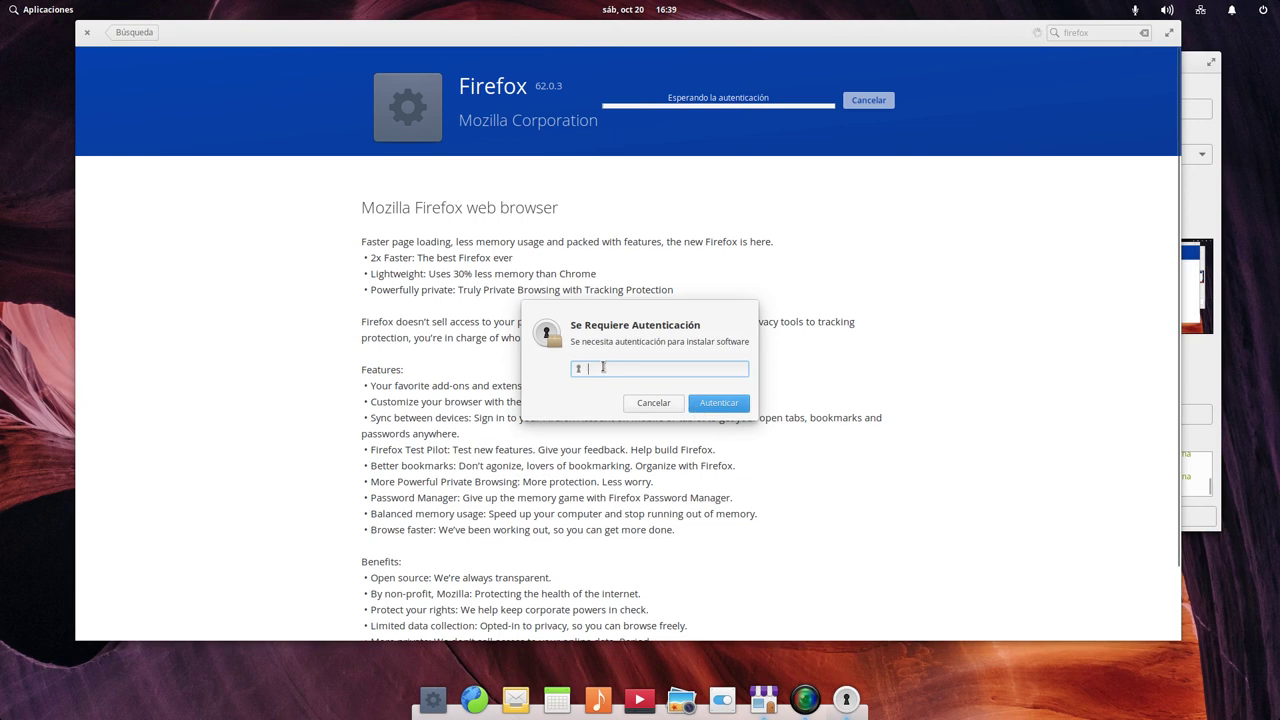
text(•••••)
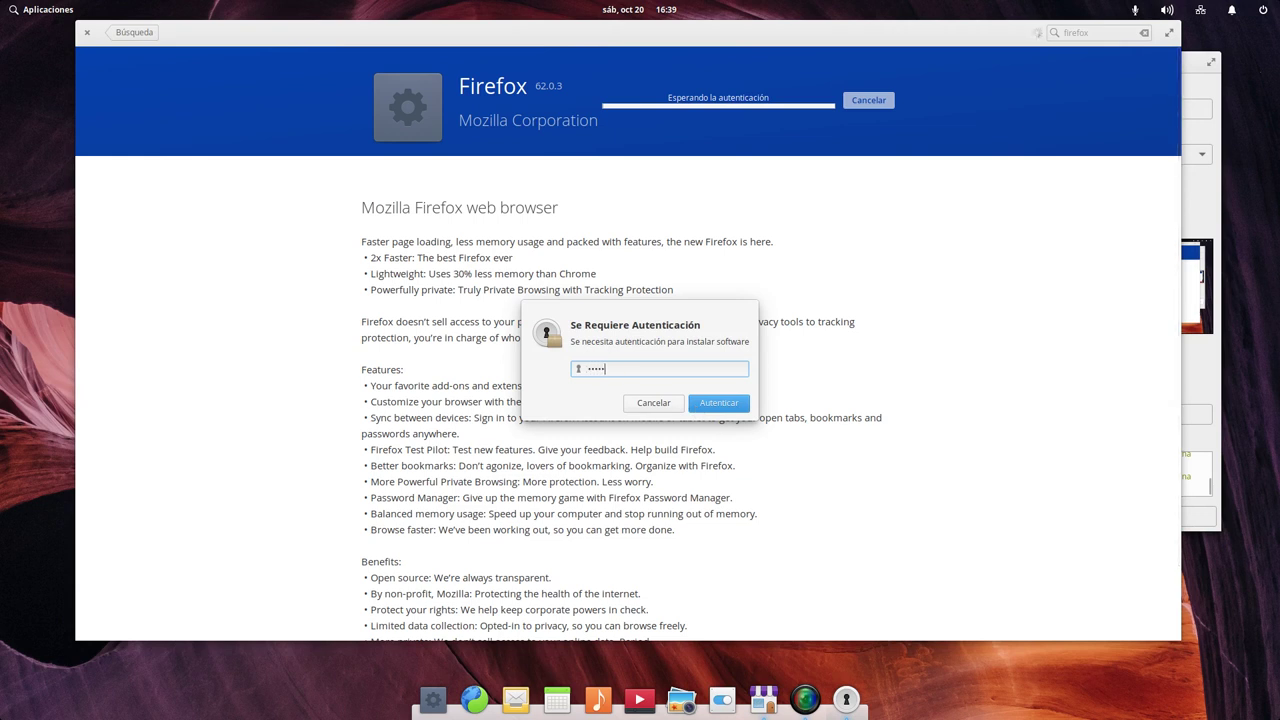
key(Return)
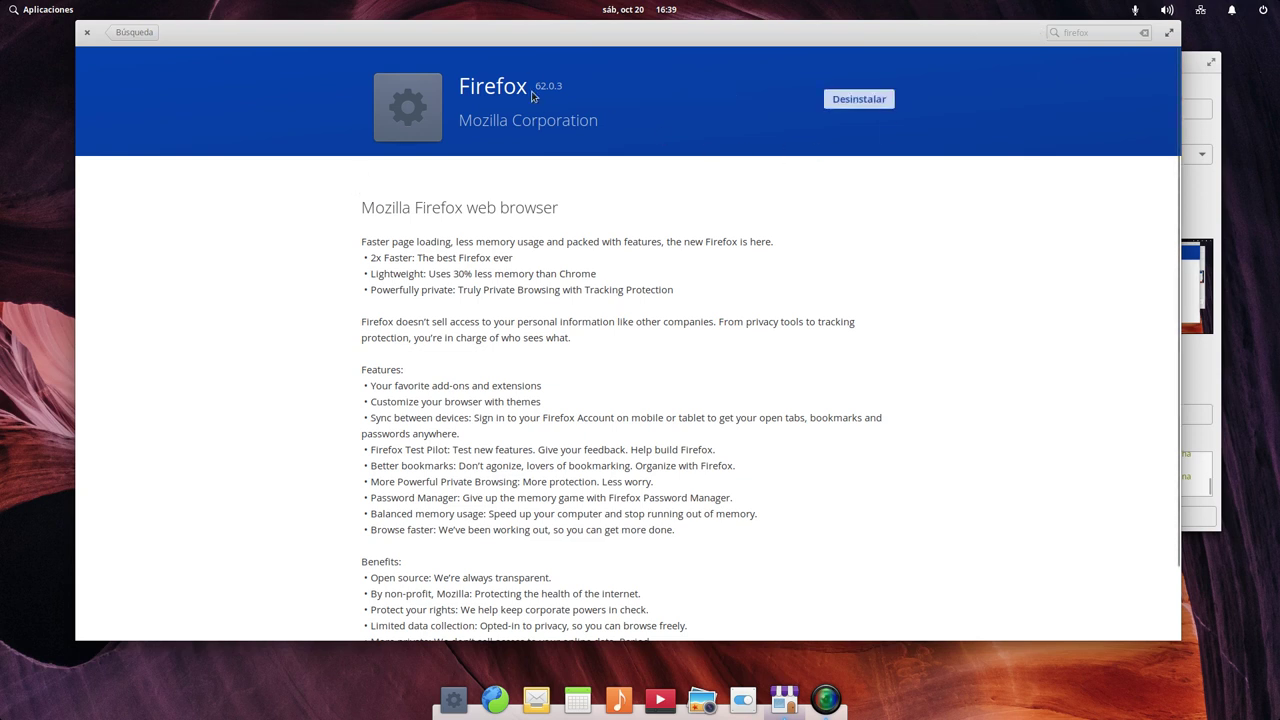
click(788, 704)
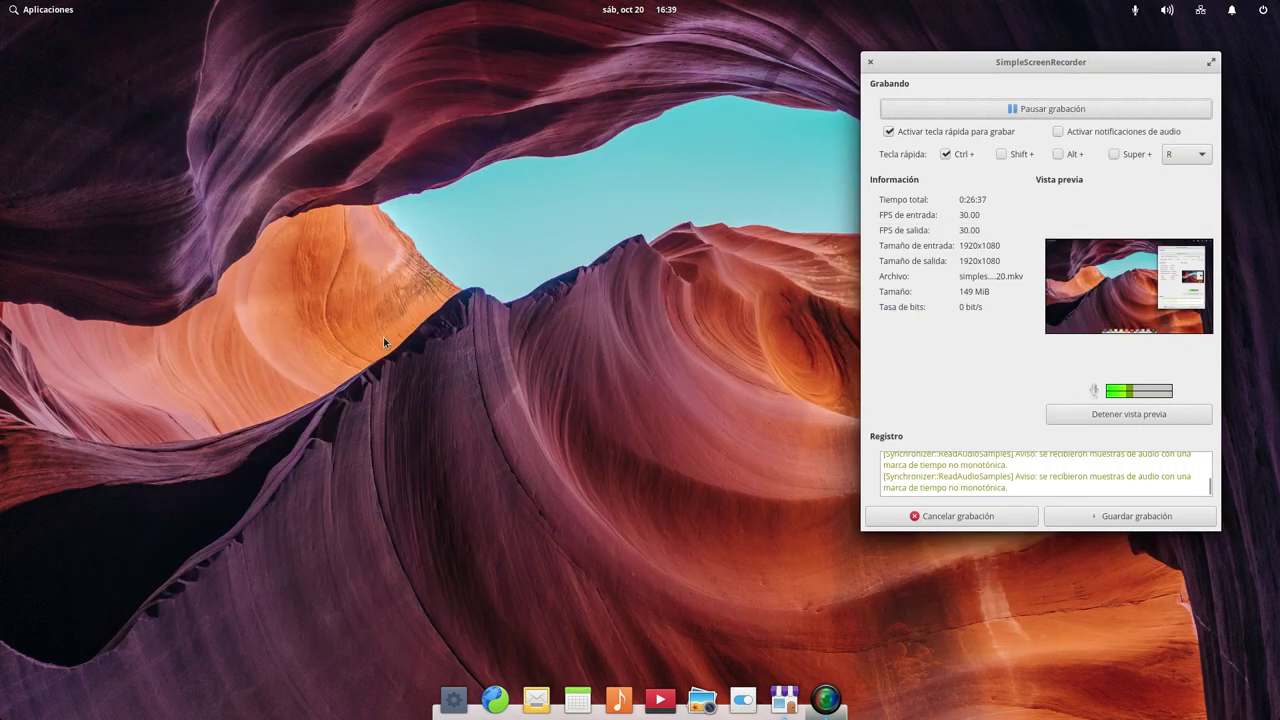
Step: Launch Firefox from the application launcher in a maximized window and hide its menu bar
click(56, 11)
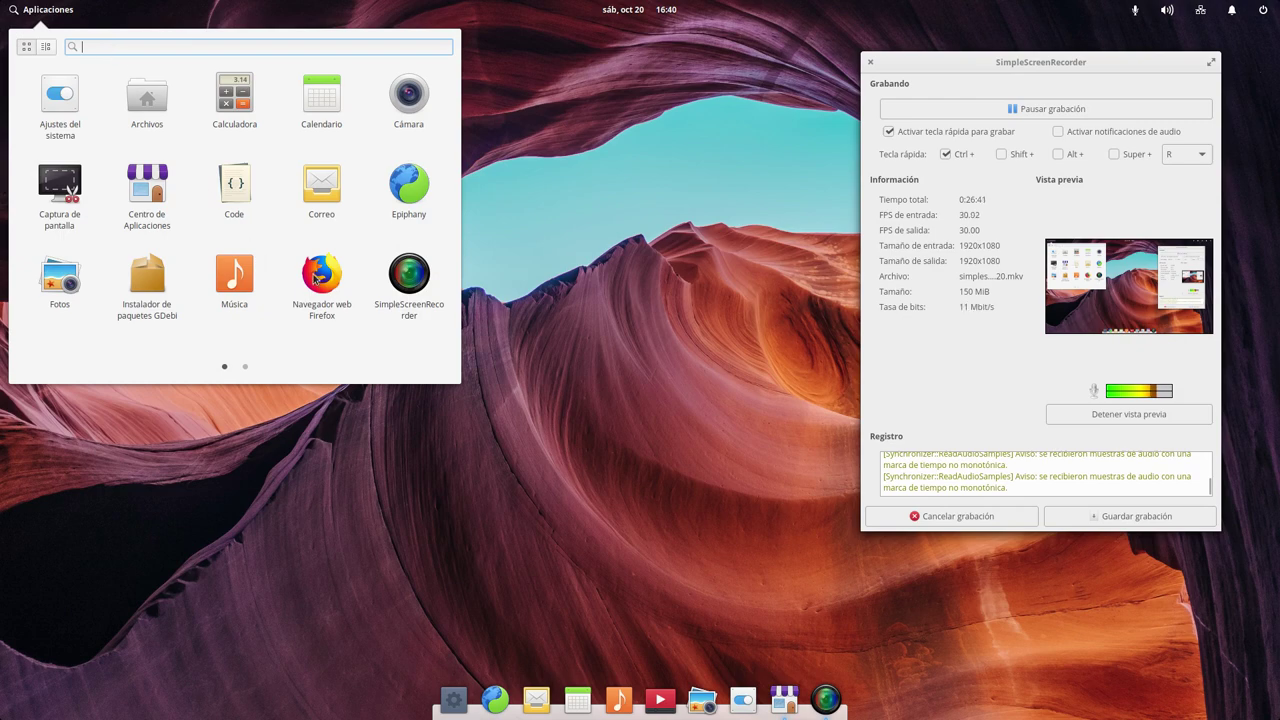
click(316, 272)
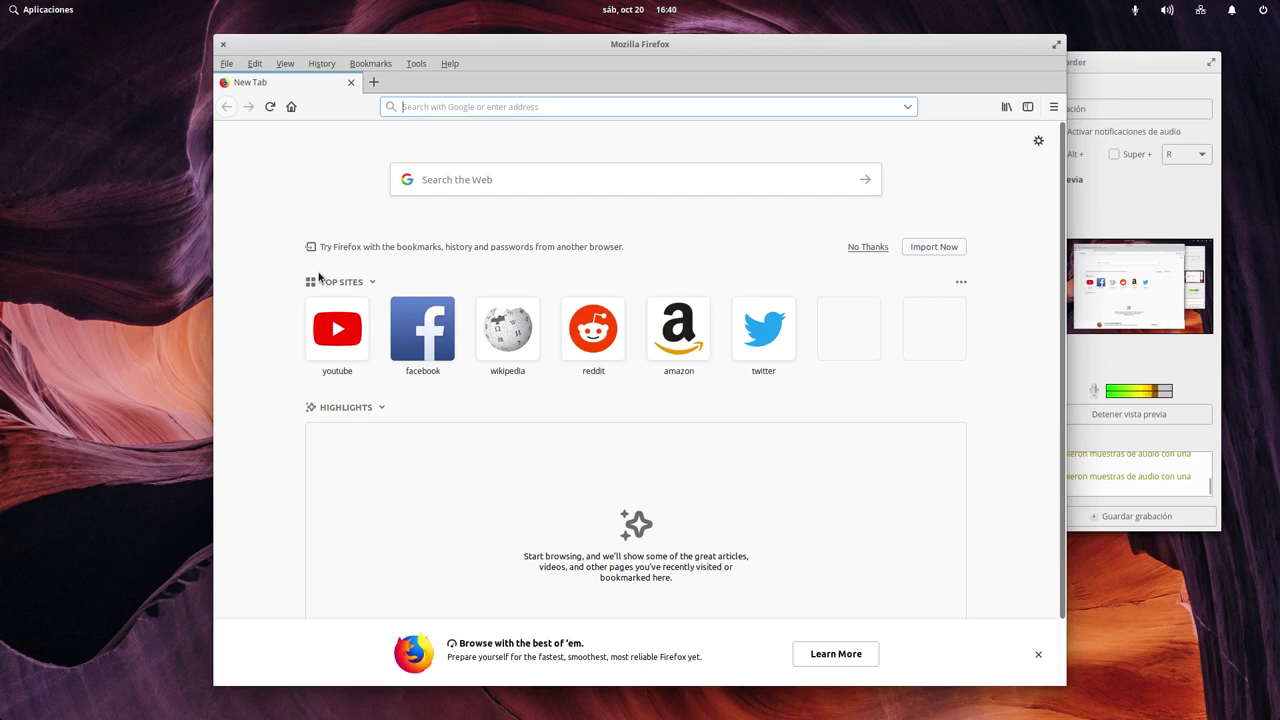
double_click(504, 44)
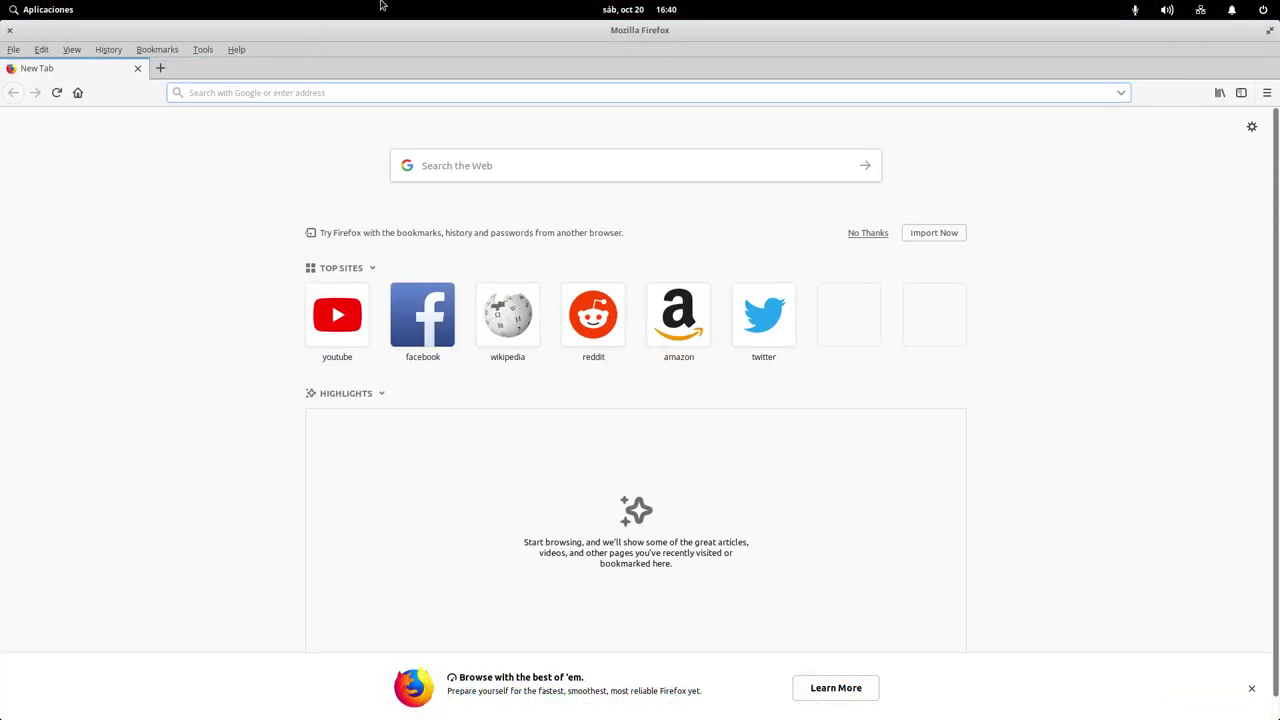
right_click(484, 57)
click(519, 92)
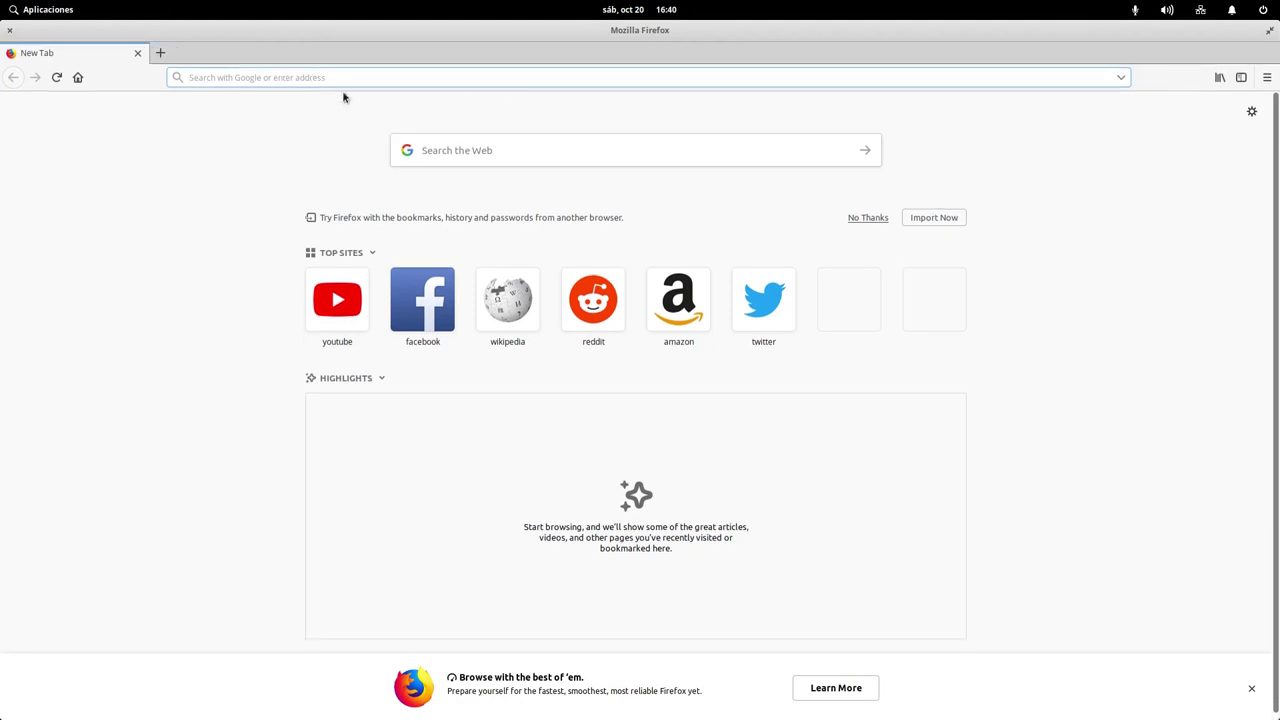
Step: View Firefox's toolbar customization page, then close it and the browser
right_click(409, 43)
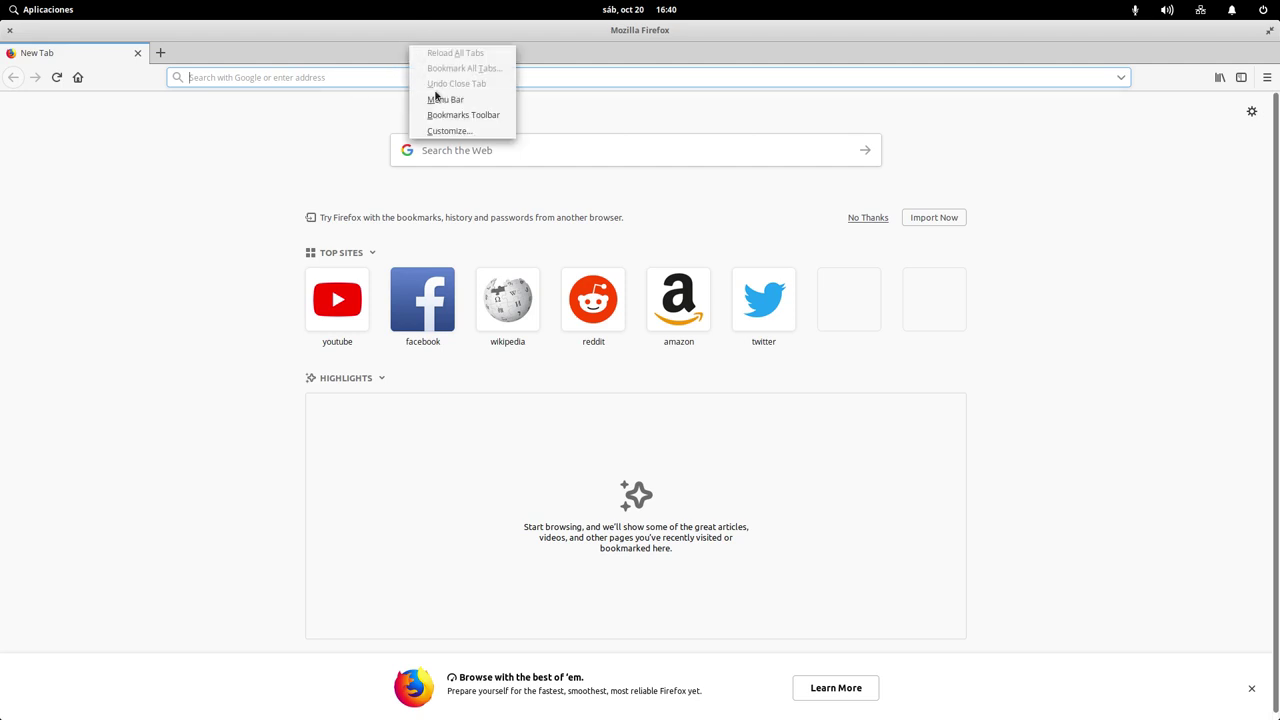
click(450, 132)
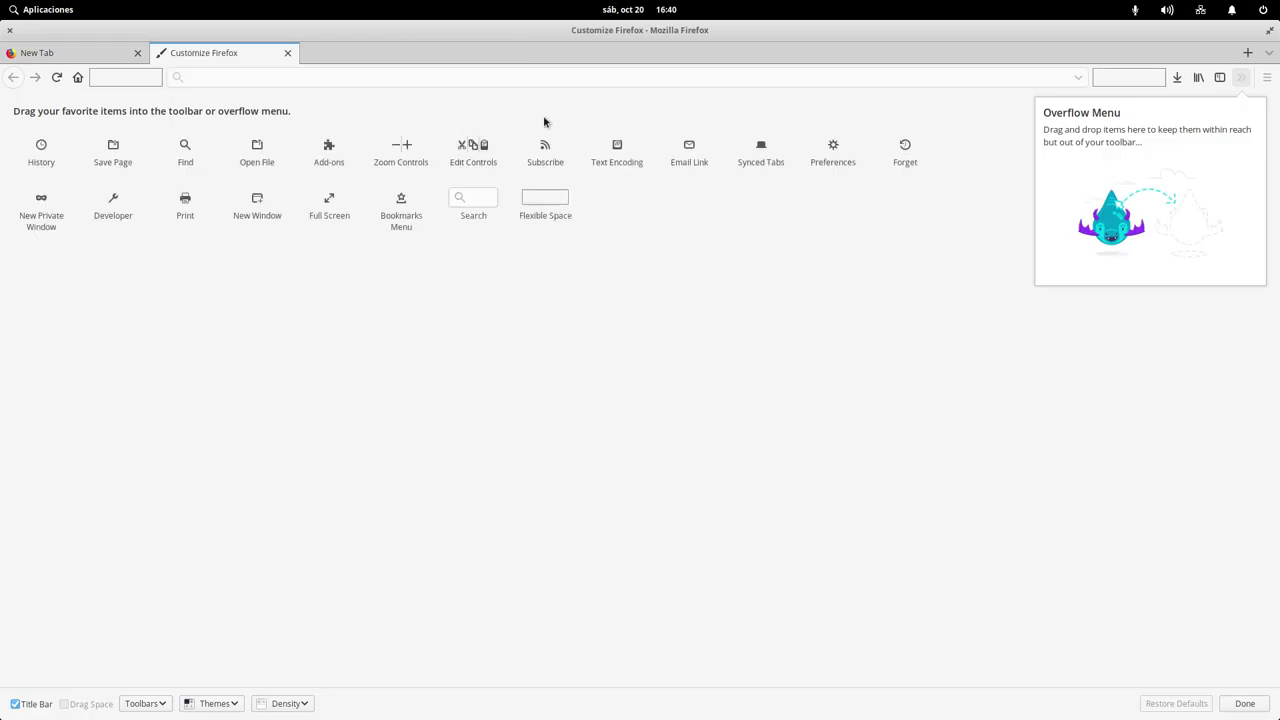
click(287, 53)
mouse_move(6, 36)
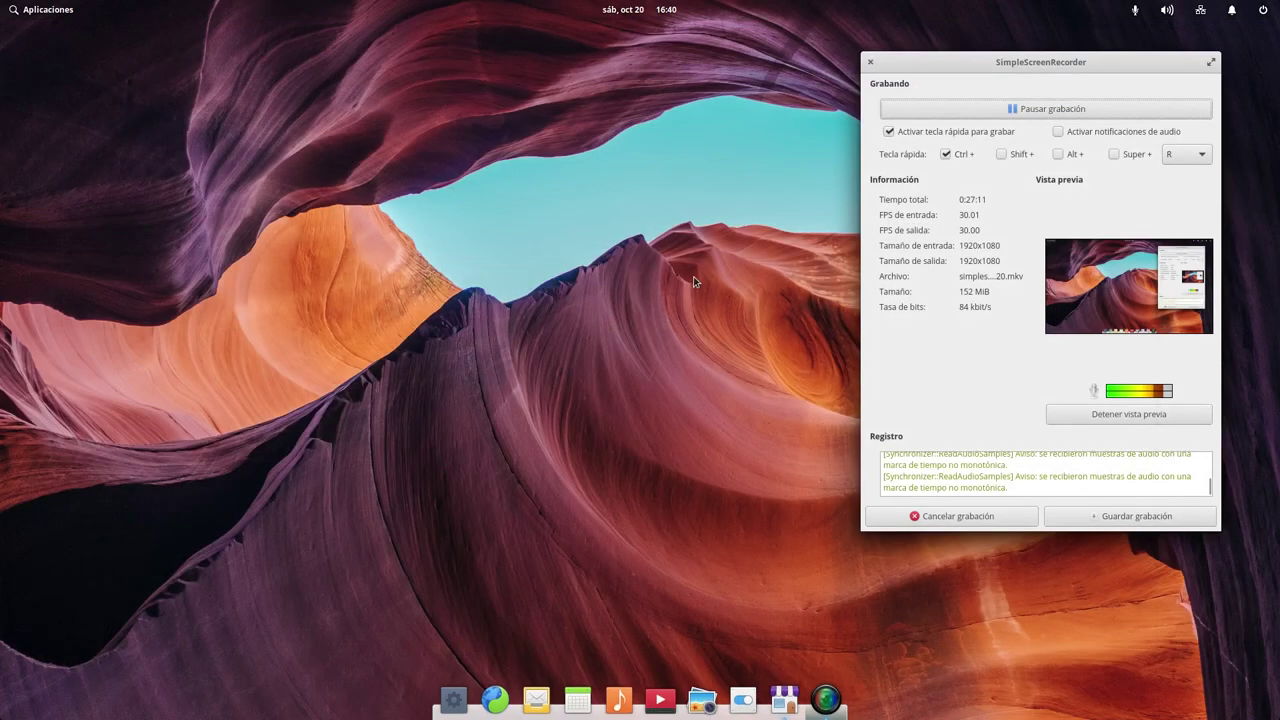
Step: Return to the search results in Centro de Aplicaciones and search for "firefox-local"
click(786, 700)
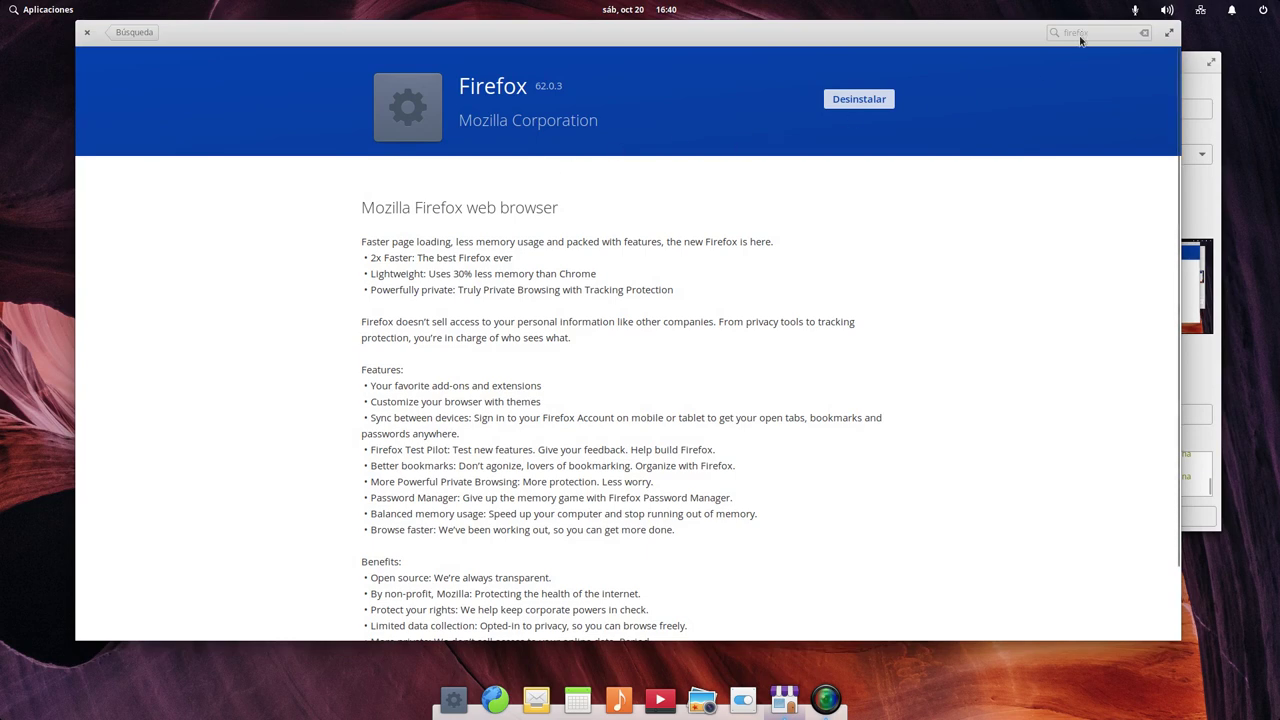
click(128, 33)
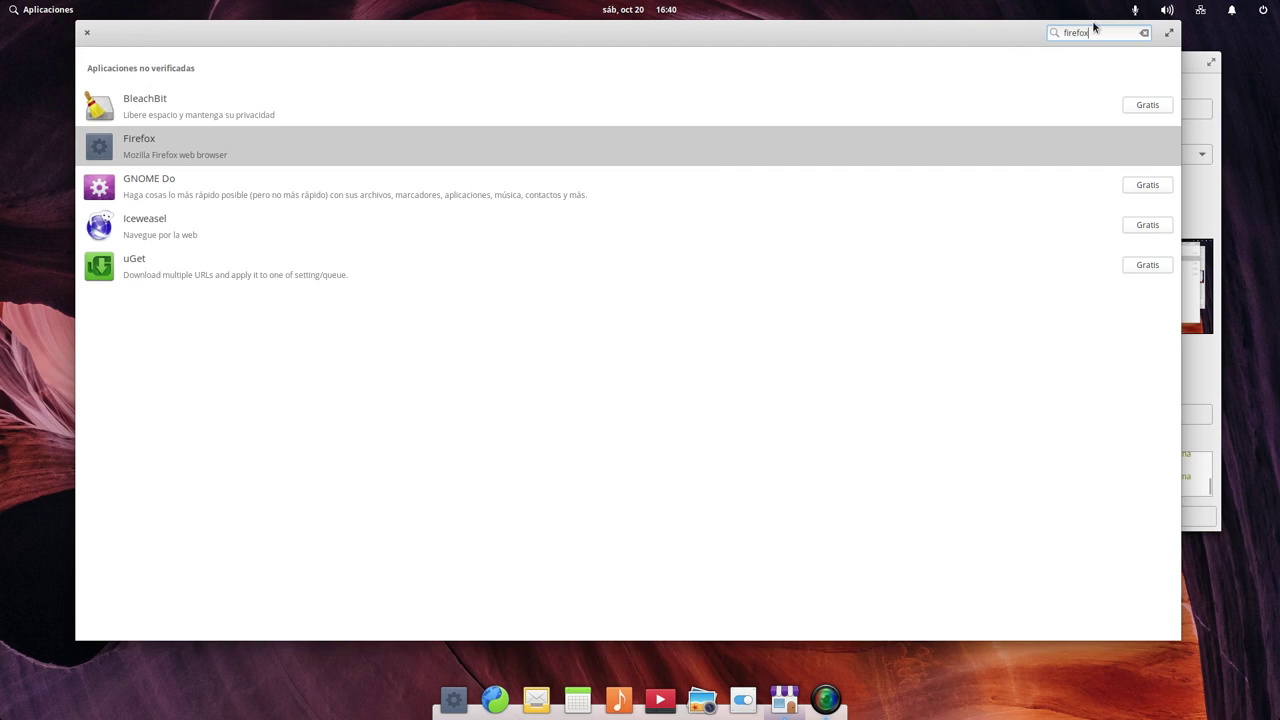
text(-)
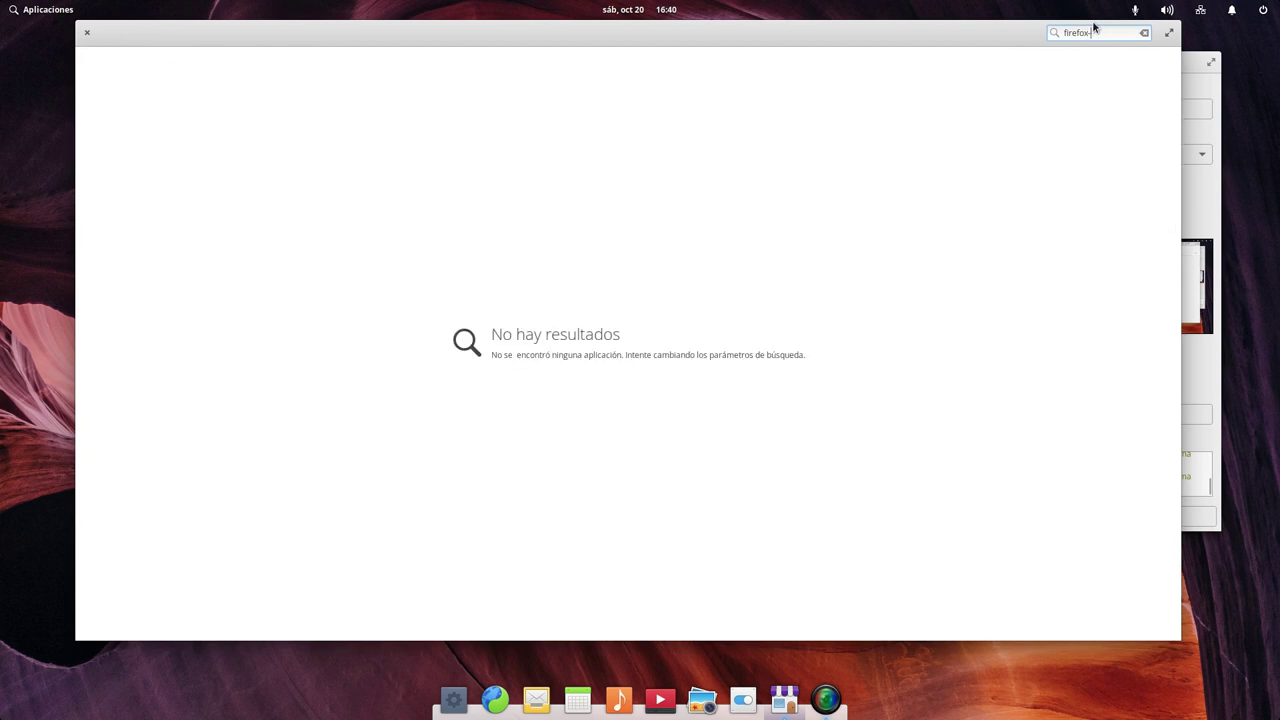
text(local)
Step: Clear the search text and close Centro de Aplicaciones
key(BackSpace)
key(BackSpace)
key(BackSpace)
key(BackSpace)
key(BackSpace)
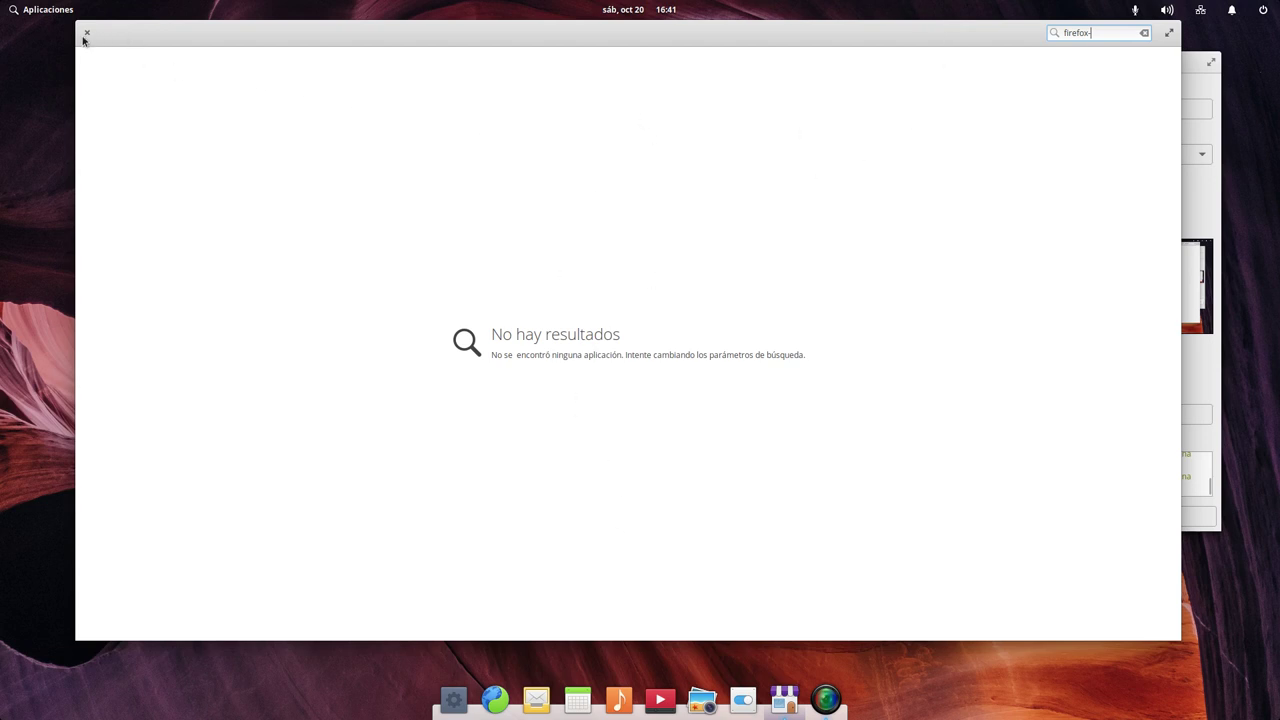
click(1142, 33)
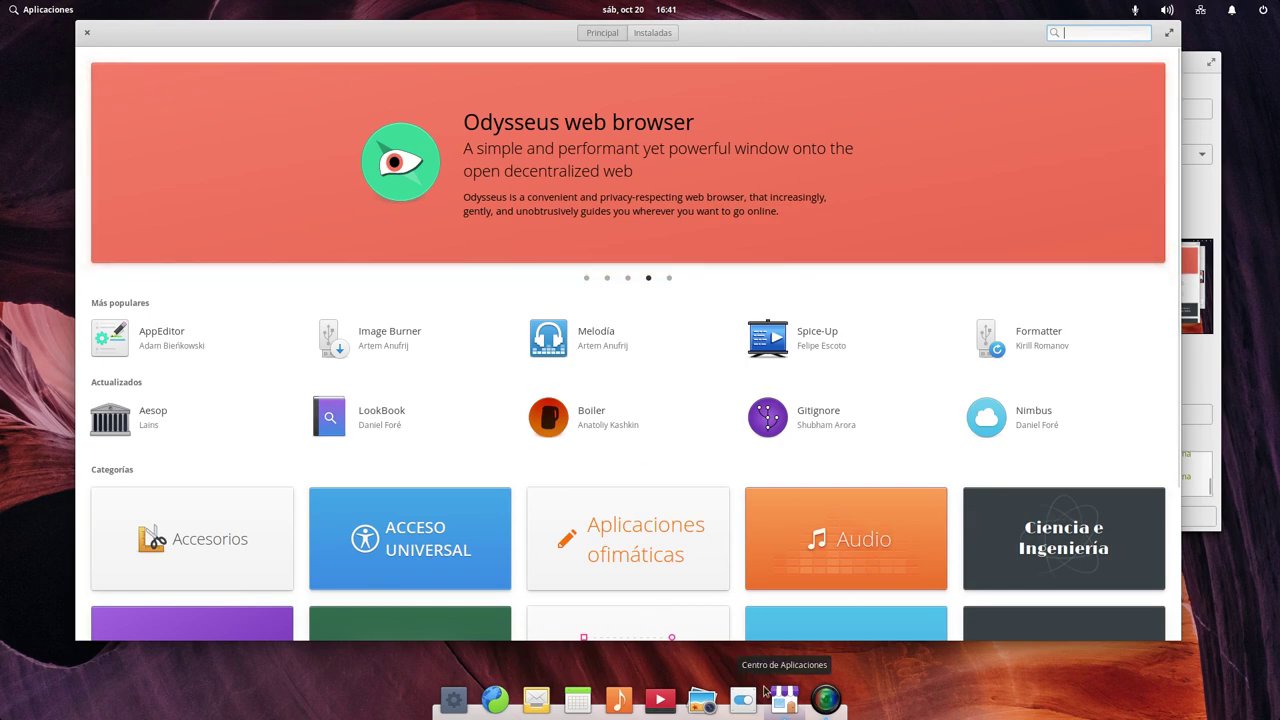
click(87, 33)
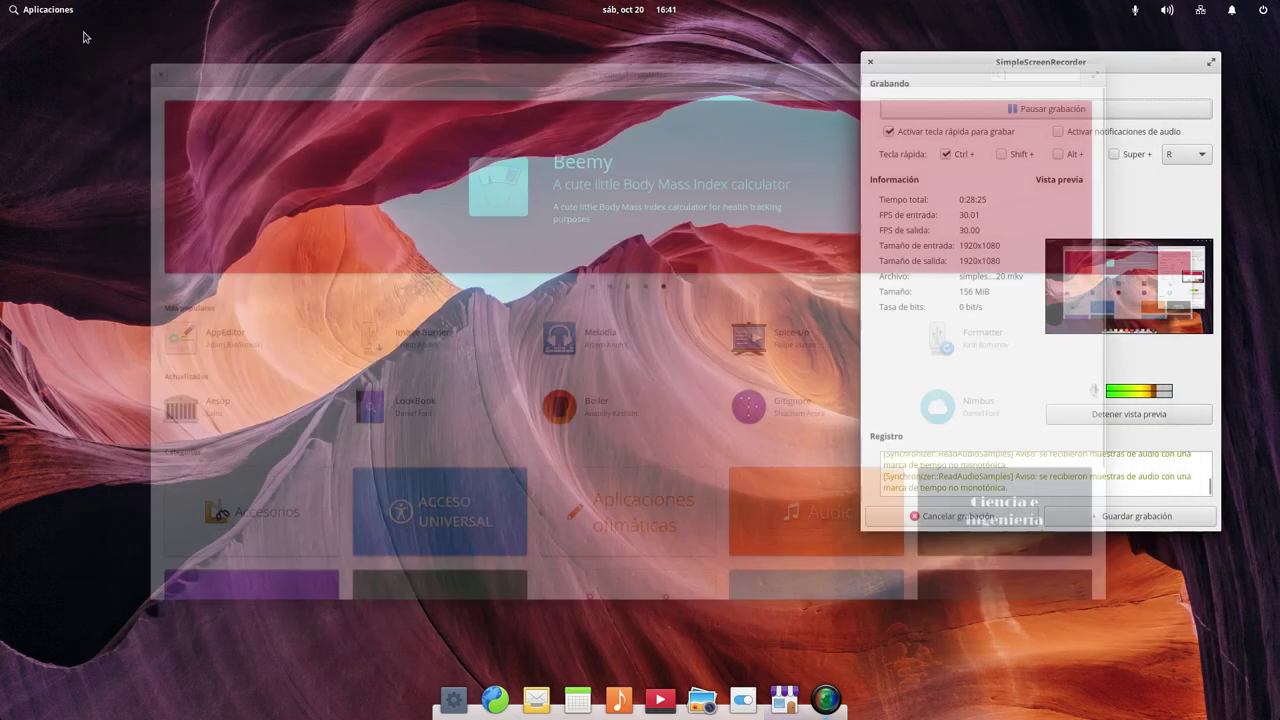
Step: Launch Terminal from the application launcher and run "apt search firefox"
click(24, 14)
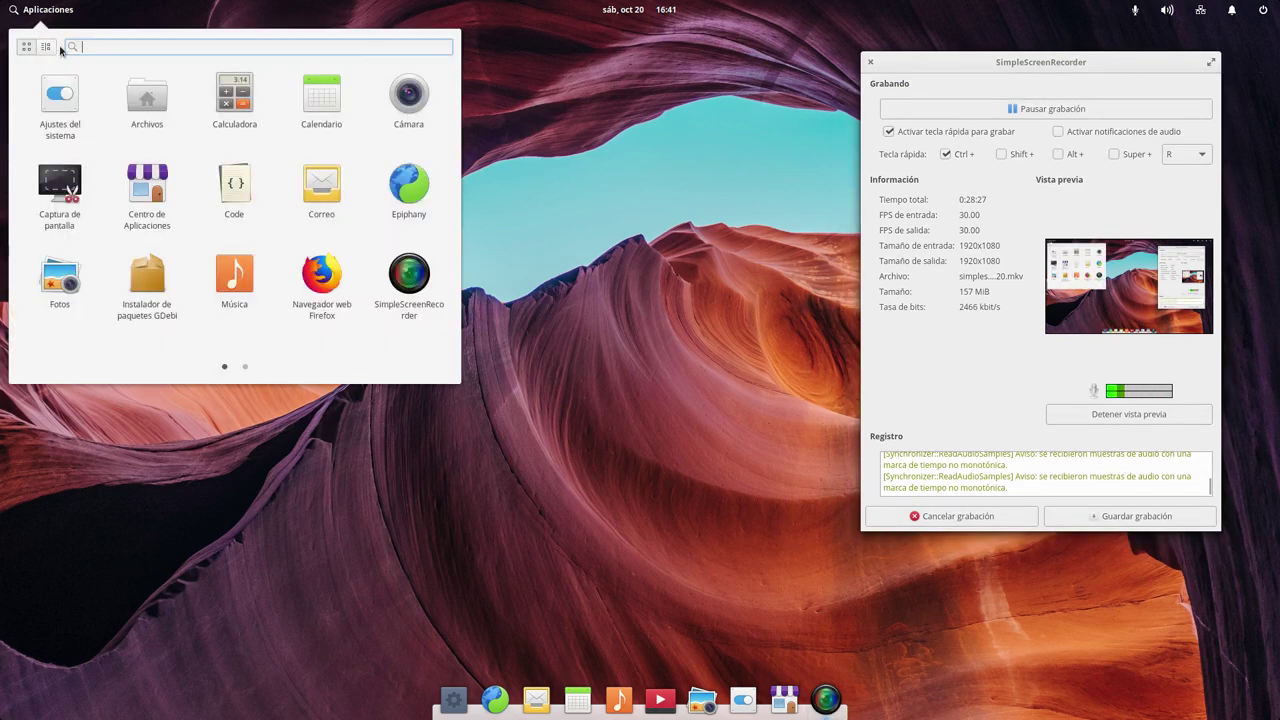
click(245, 367)
click(70, 100)
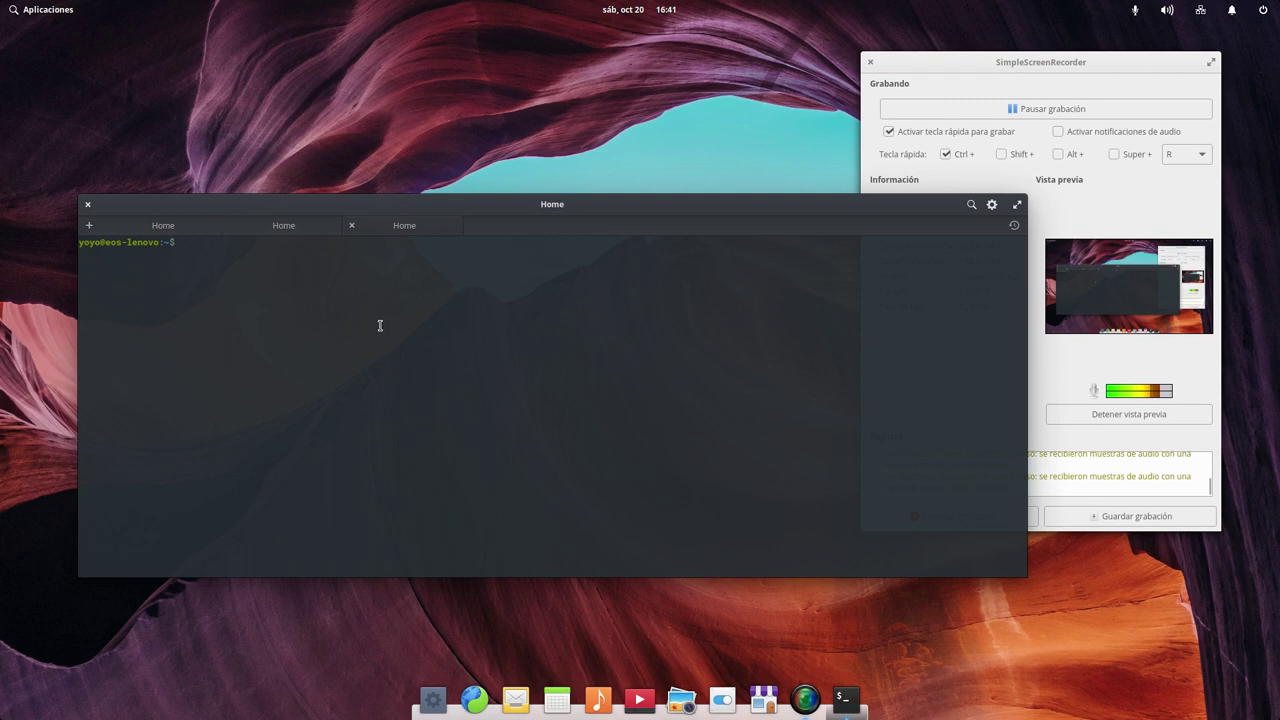
text(s-lenovo:~$ apt search firefox)
key(Return)
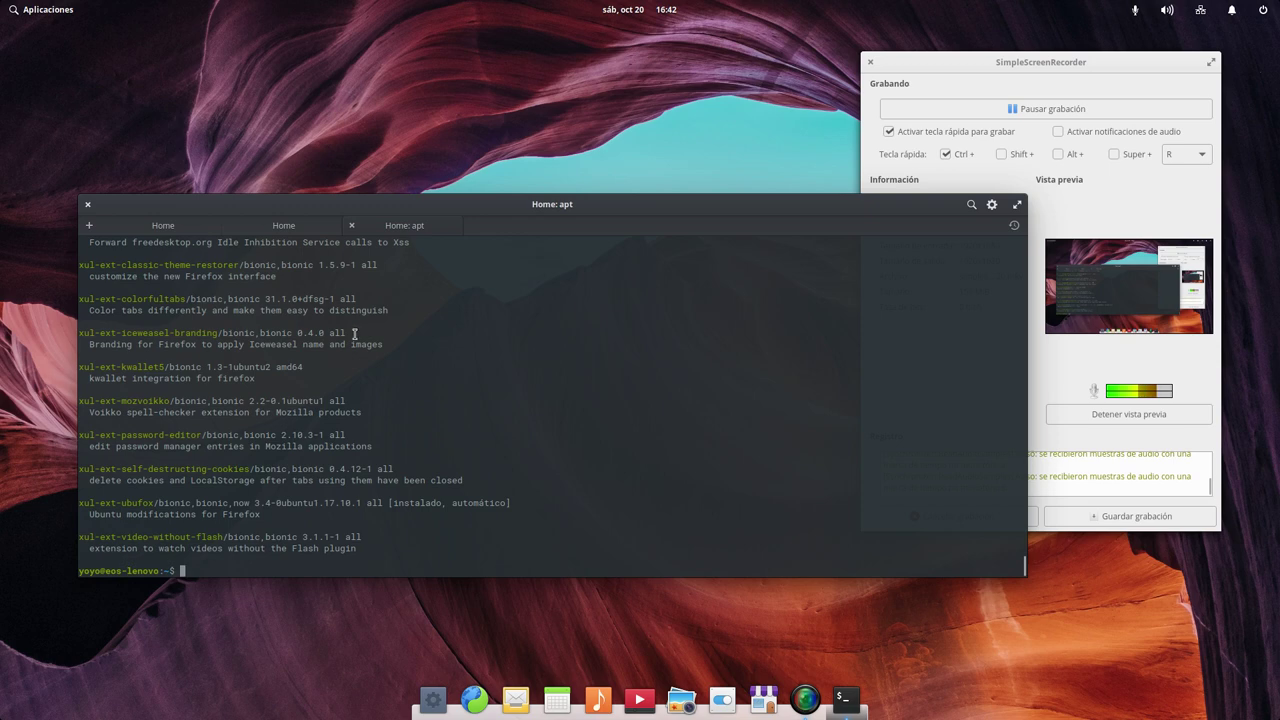
Step: Find the Spanish language package in the terminal search results and copy its name, firefox-locale-es
scroll(234, 416, up, 4)
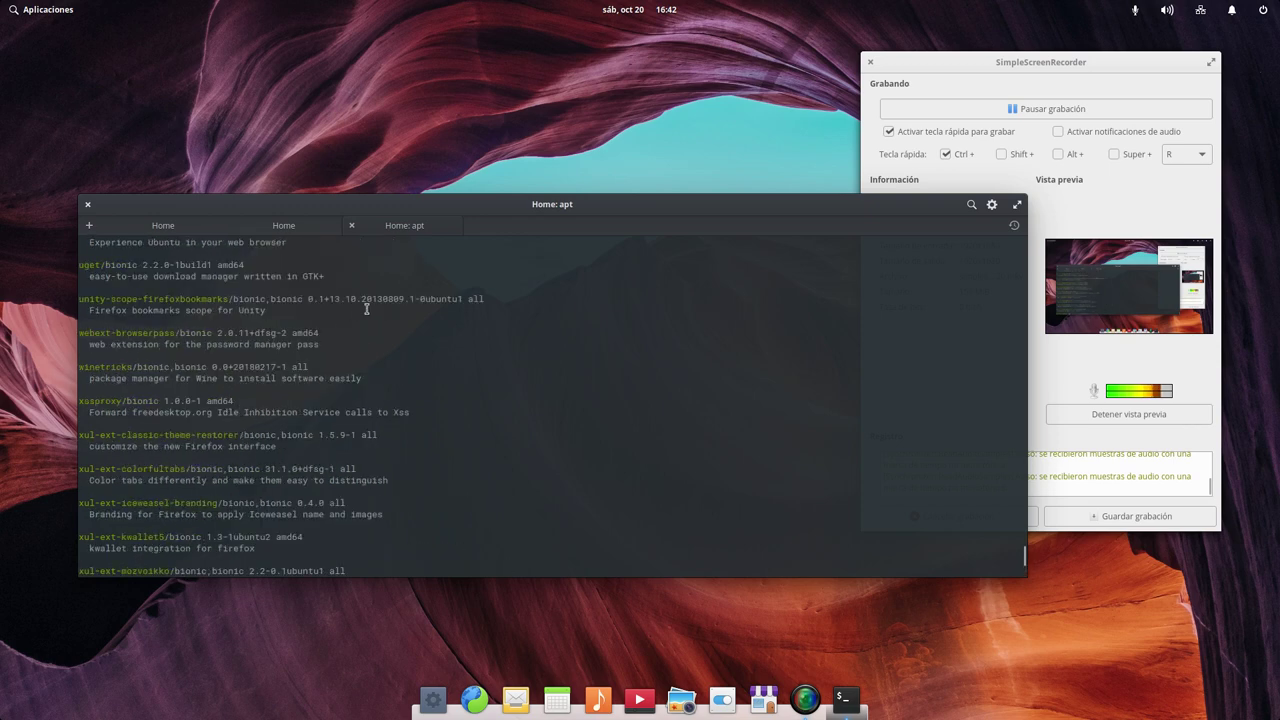
drag(518, 214, 460, 108)
scroll(337, 255, up, 15)
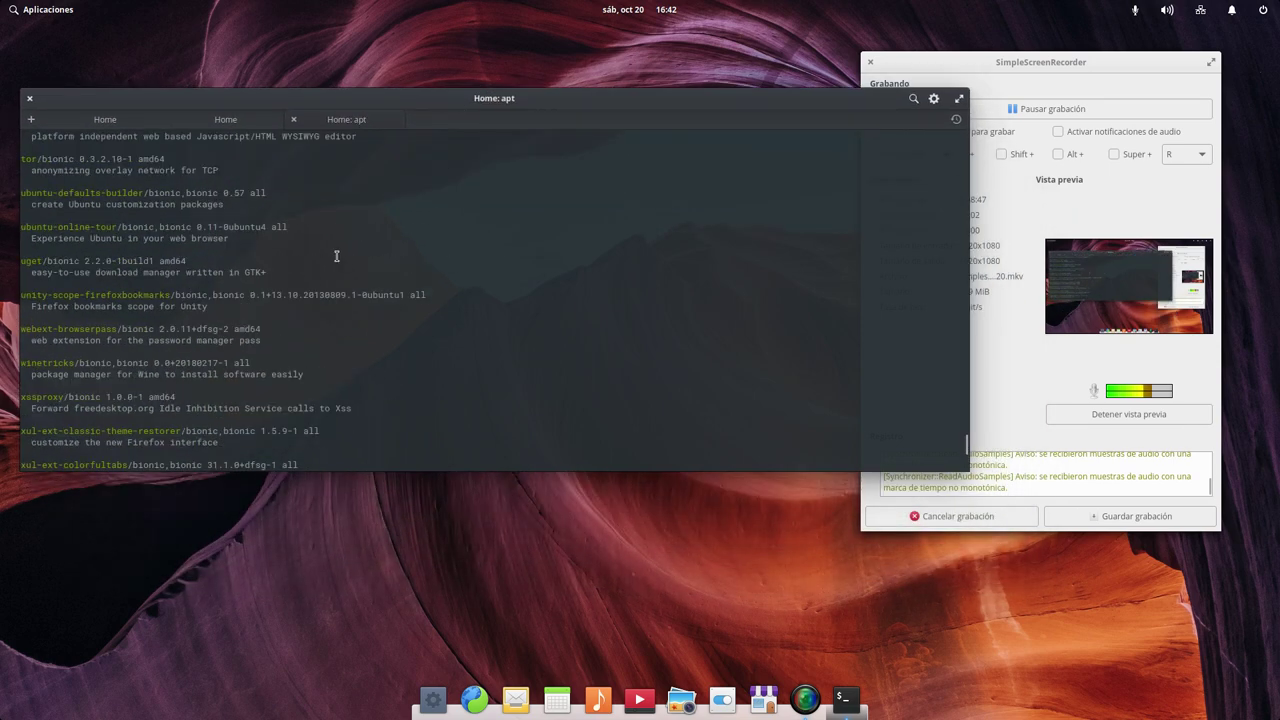
scroll(336, 258, up, 15)
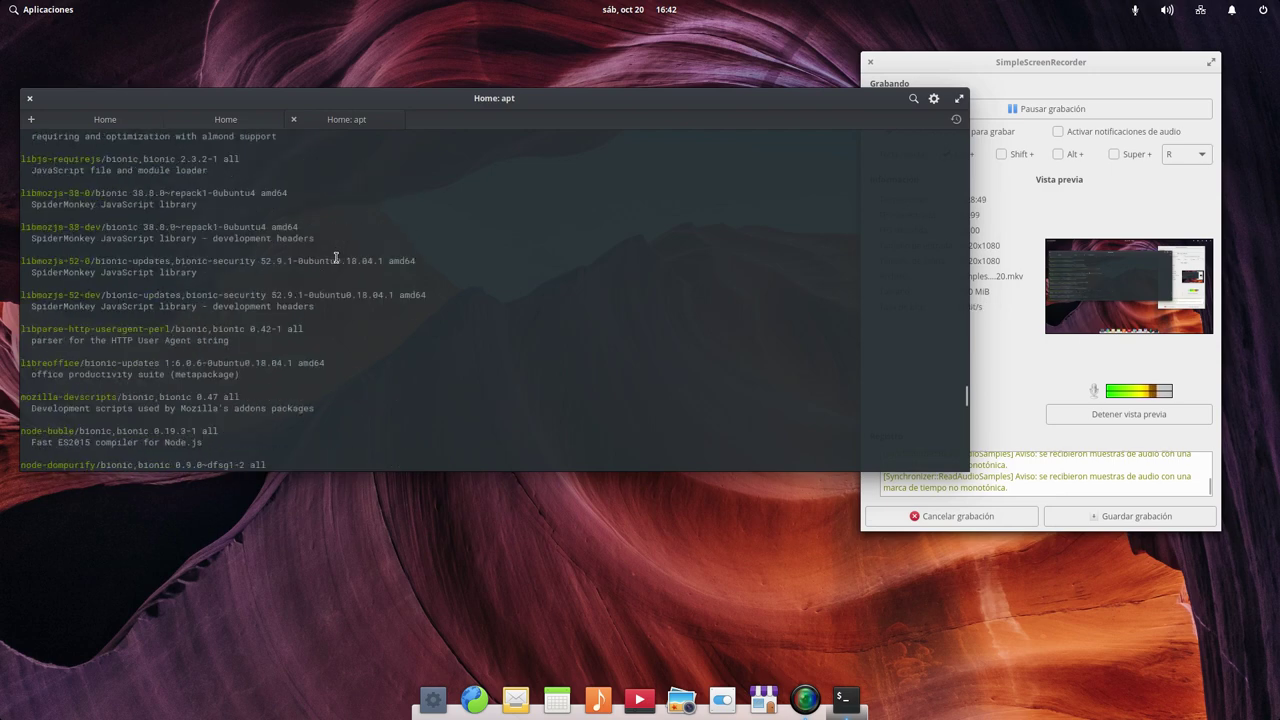
scroll(336, 258, up, 10)
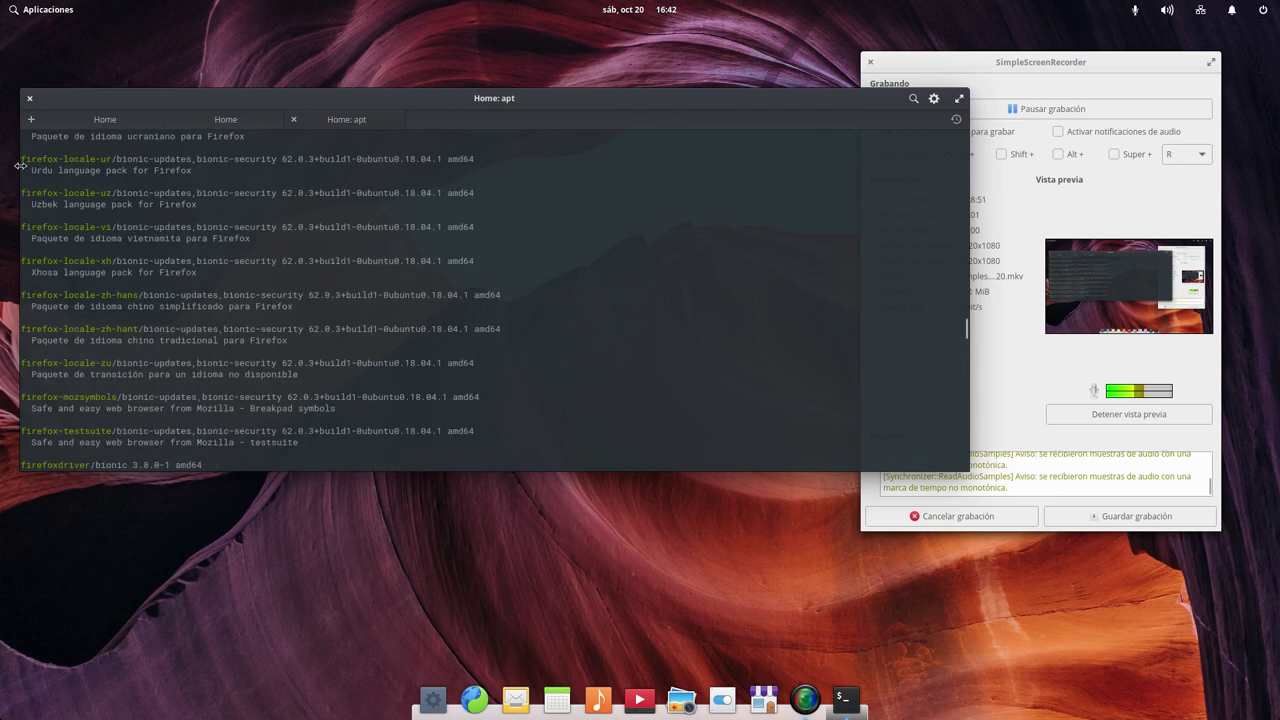
scroll(155, 362, up, 12)
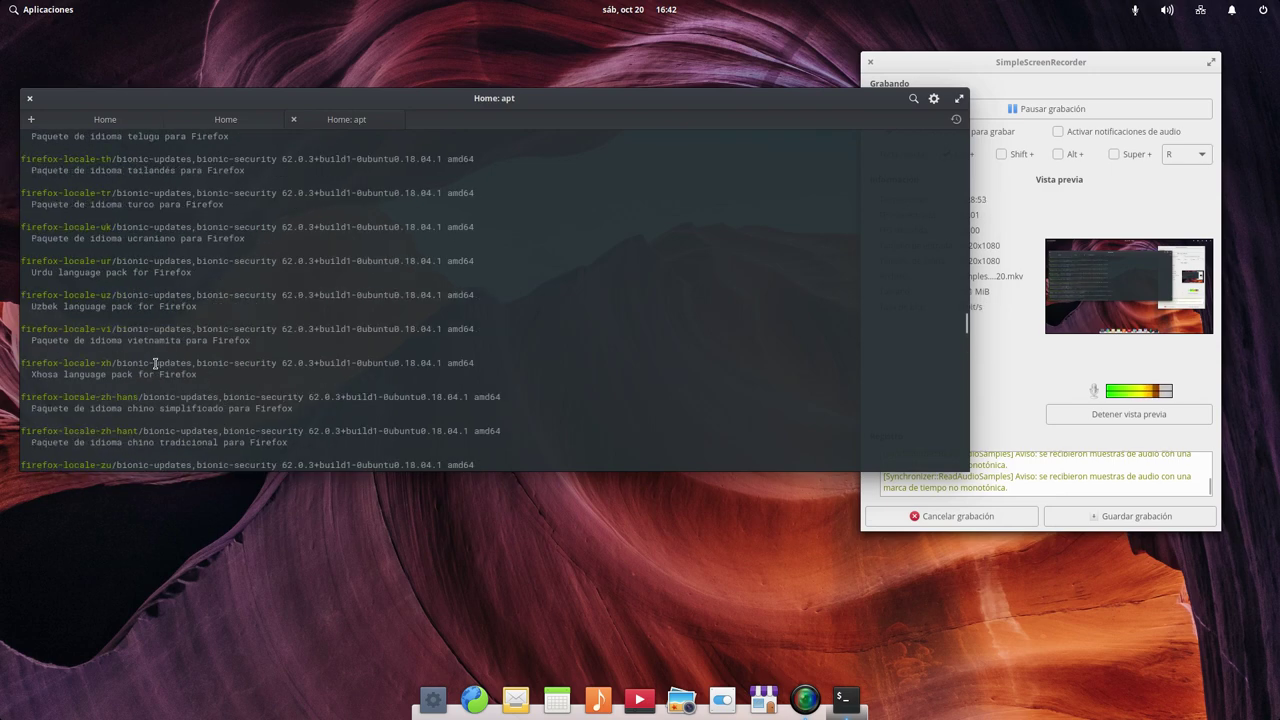
scroll(155, 362, up, 12)
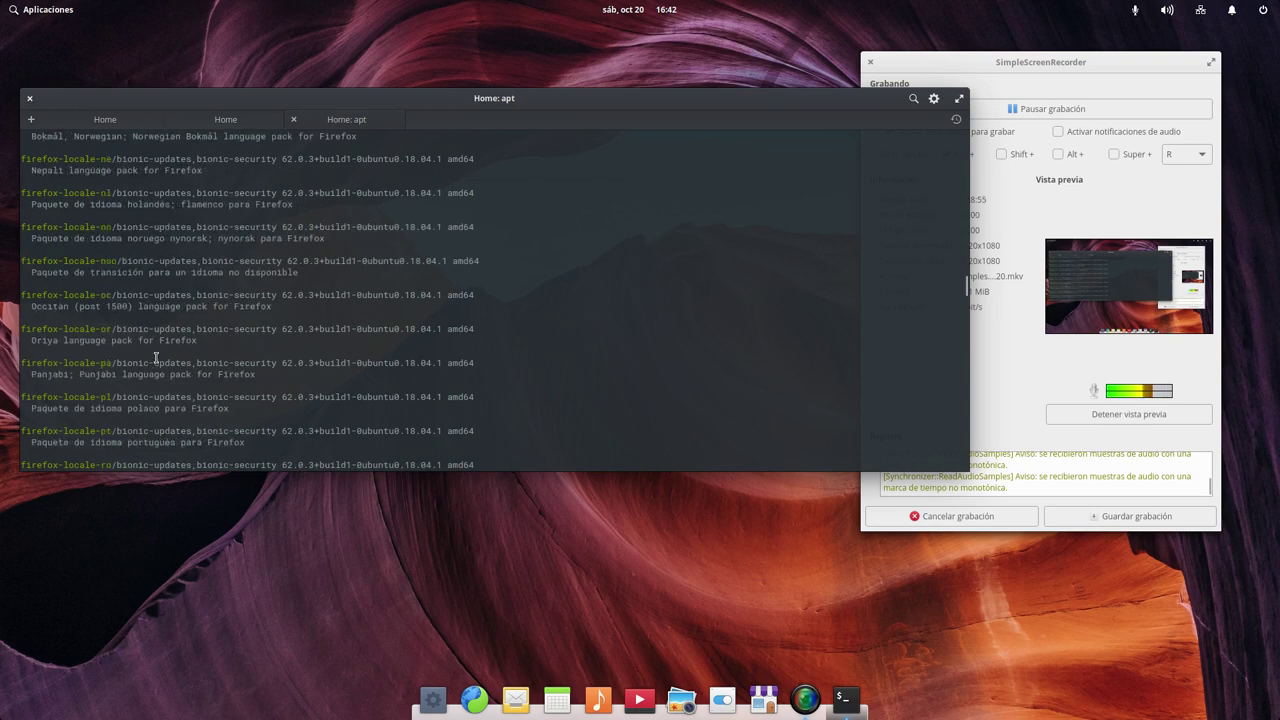
scroll(155, 358, up, 12)
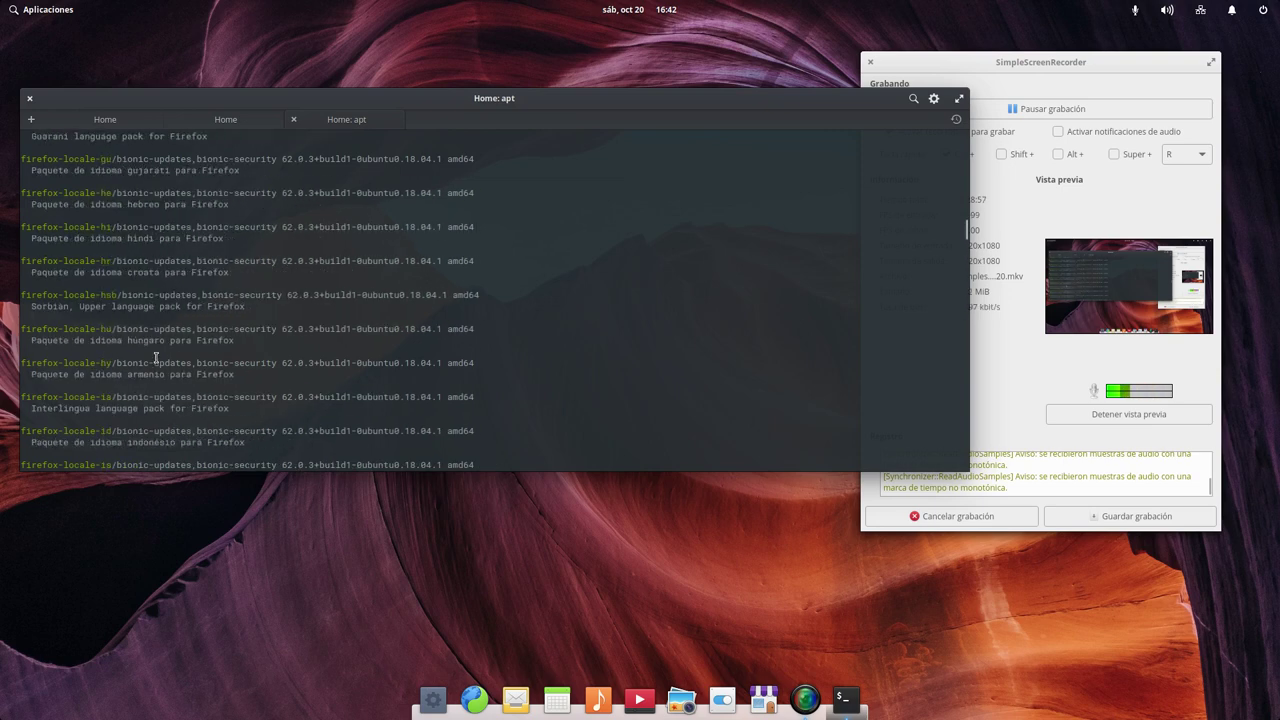
scroll(155, 358, up, 5)
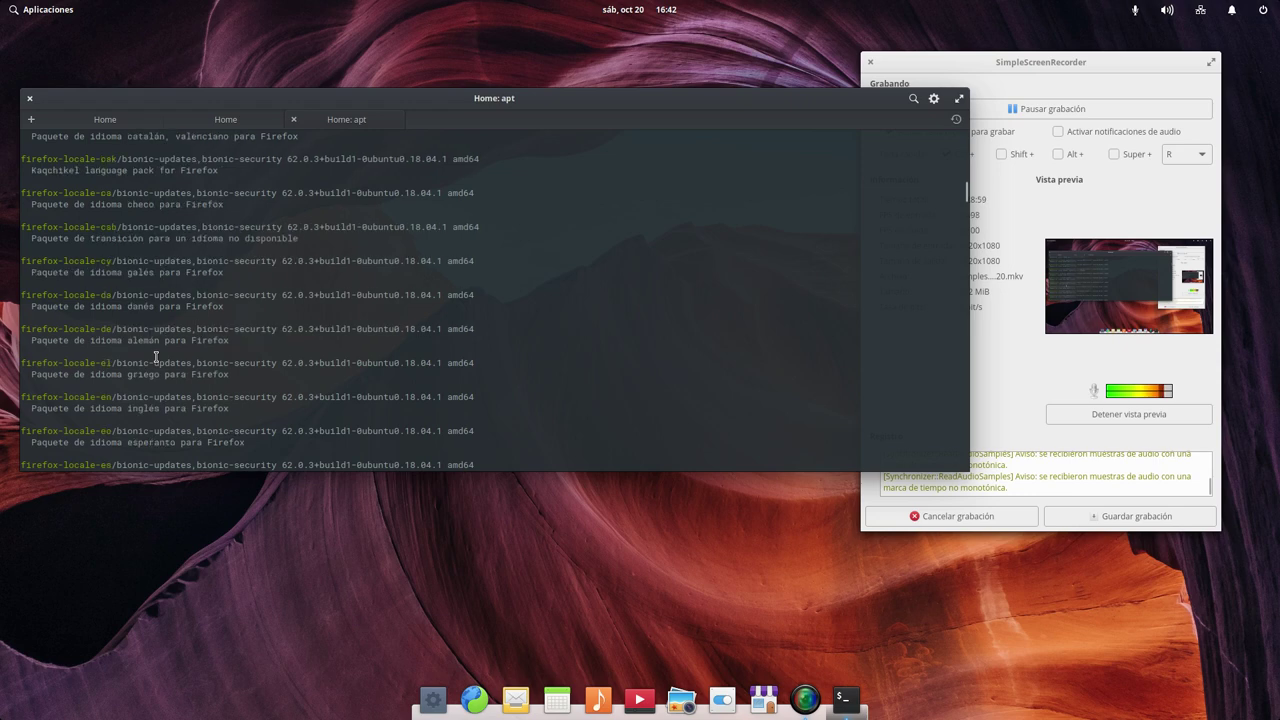
scroll(155, 358, down, 2)
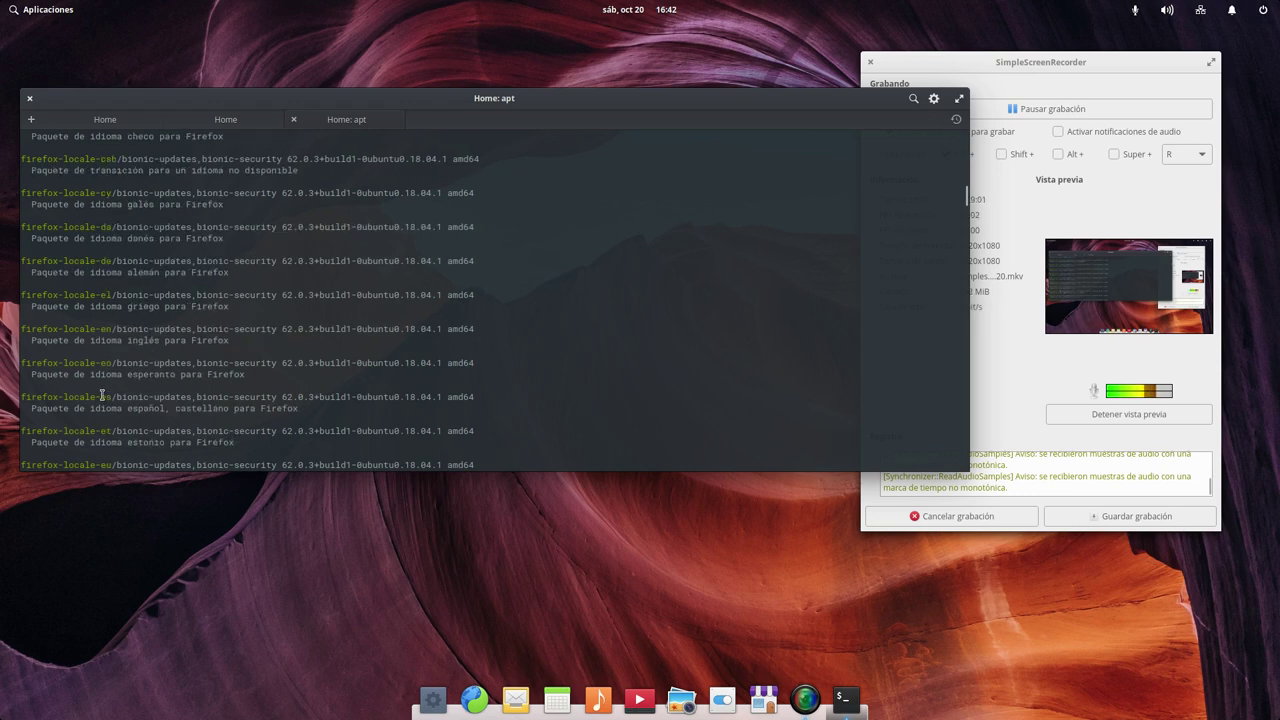
drag(20, 397, 113, 398)
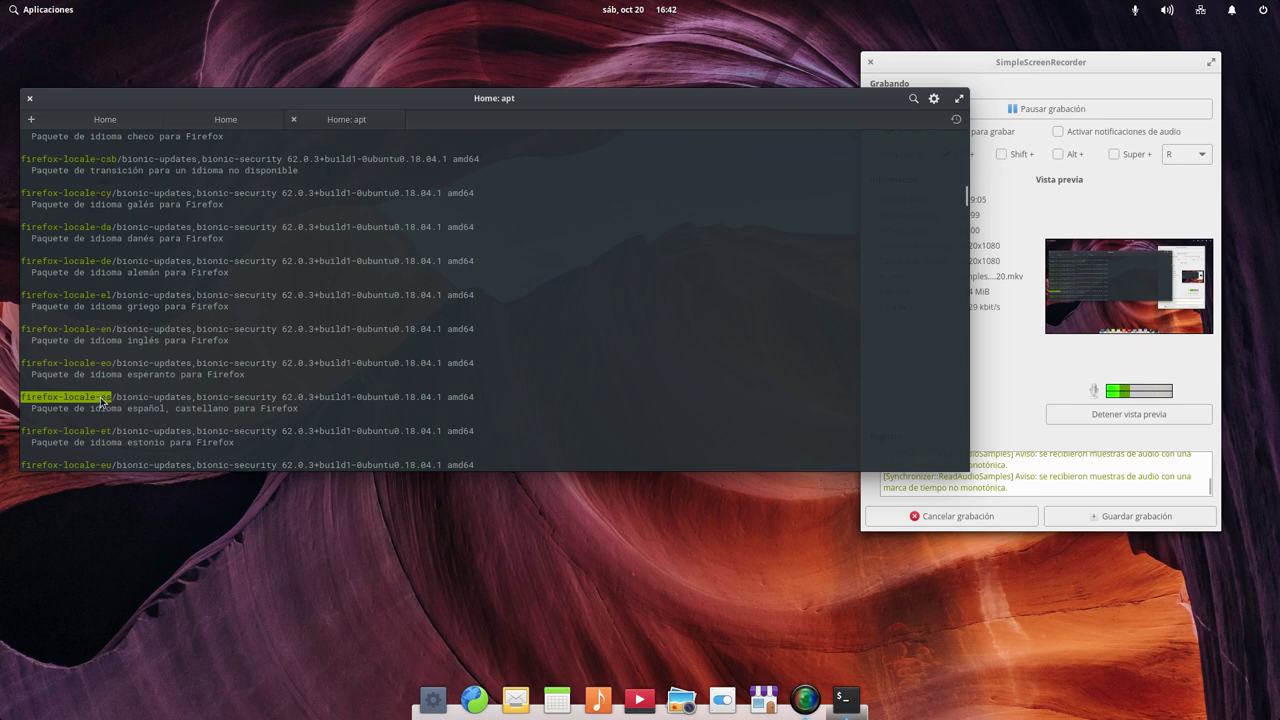
right_click(100, 398)
click(120, 408)
Step: Install the copied package with "sudo apt install firefox-locale-es", entering the account password to authorize it
scroll(388, 413, down, 20)
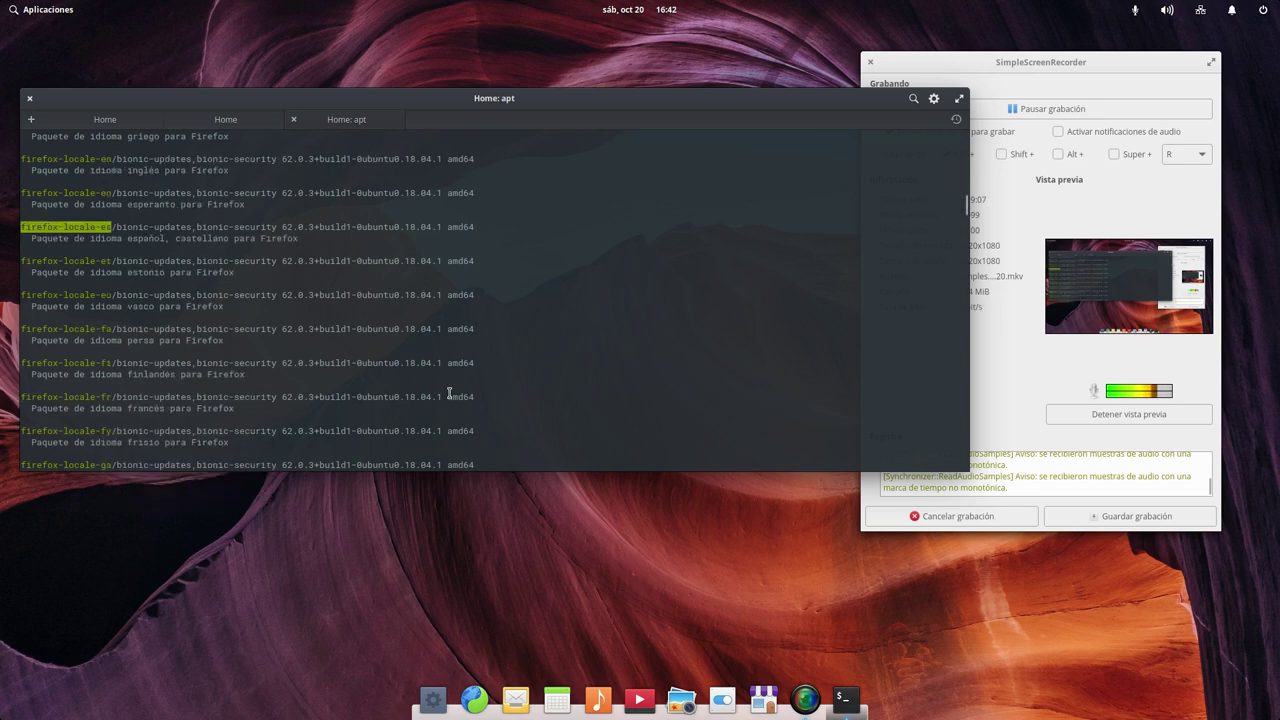
scroll(469, 398, down, 20)
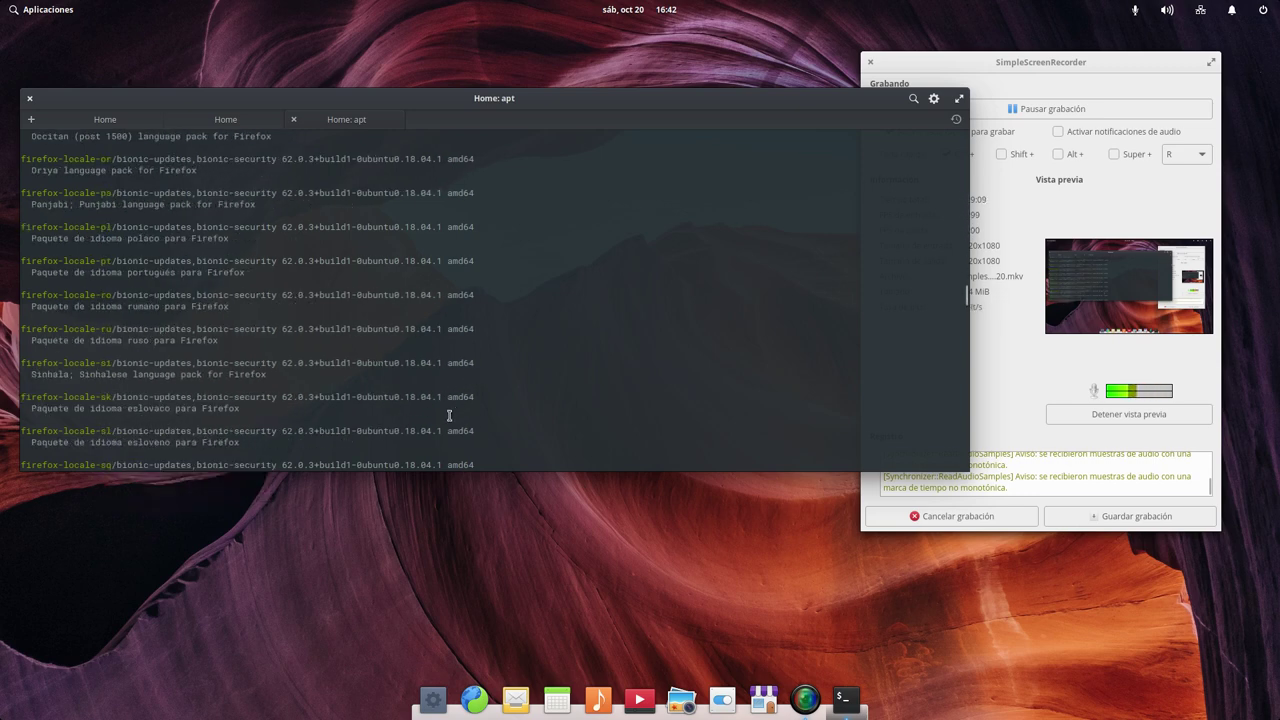
scroll(289, 442, down, 20)
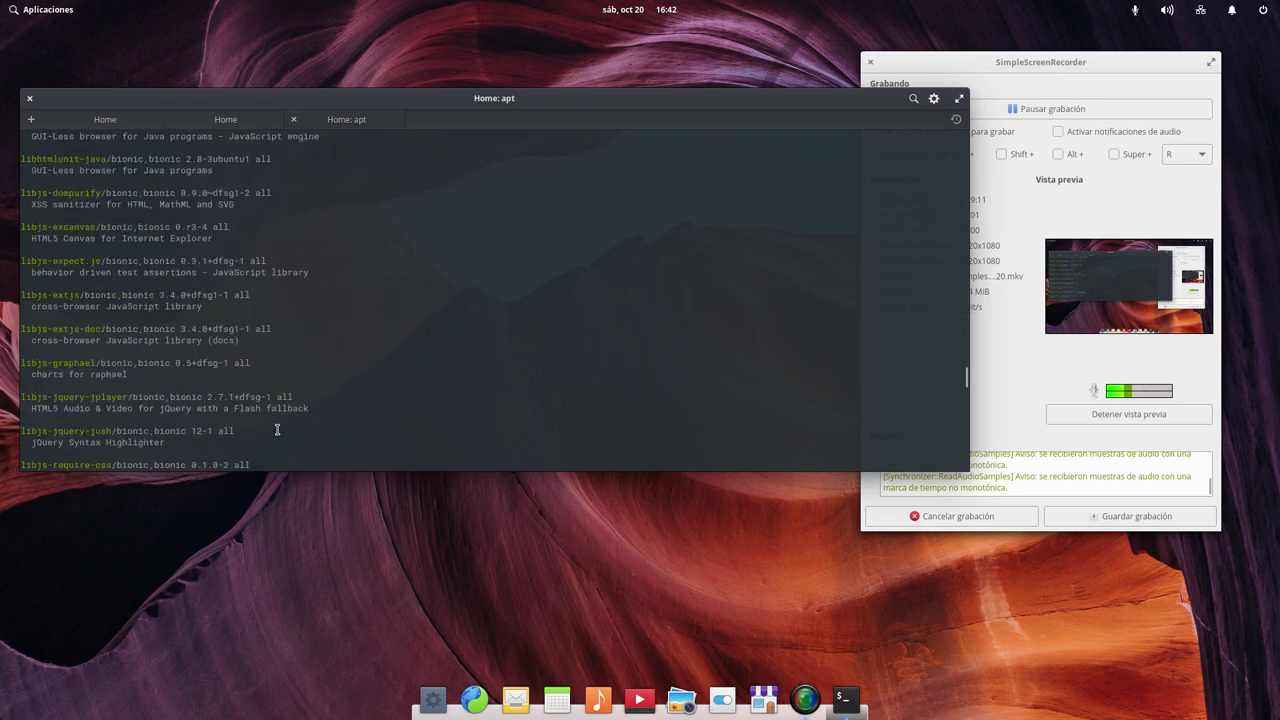
scroll(266, 452, down, 15)
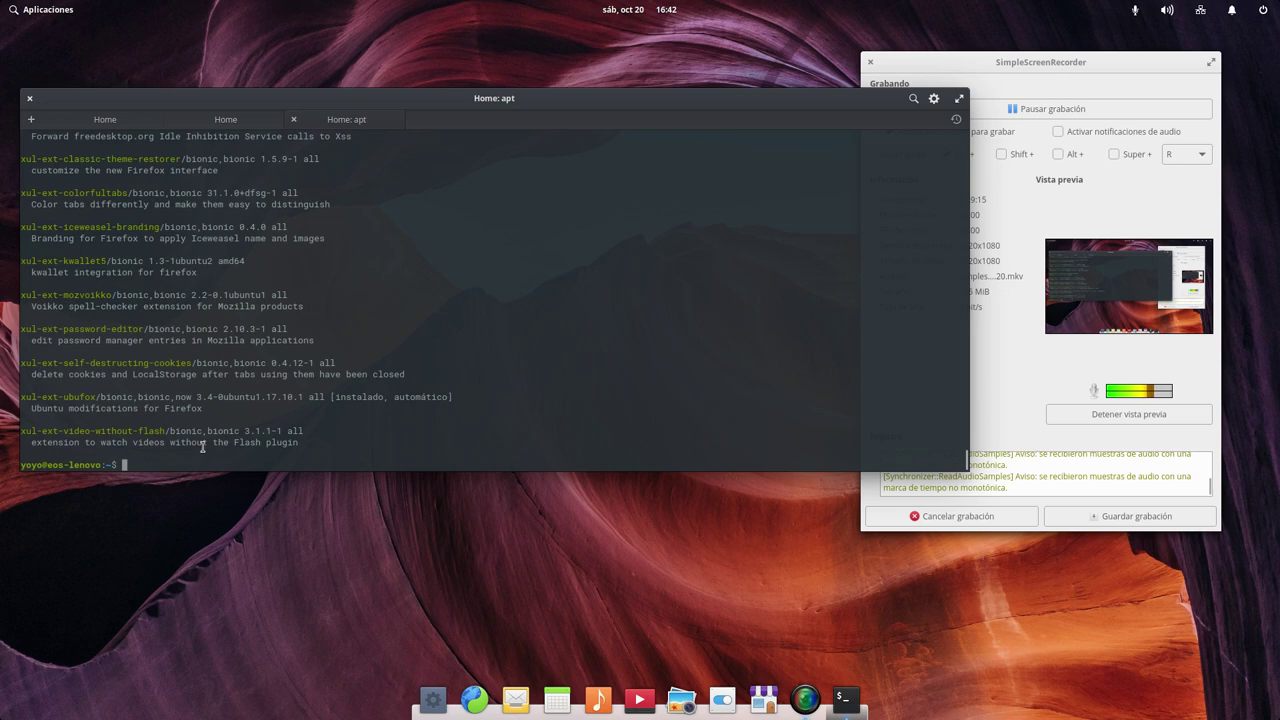
text(suso)
key(BackSpace)
key(BackSpace)
text(do apt install)
right_click(534, 345)
click(576, 378)
key(Return)
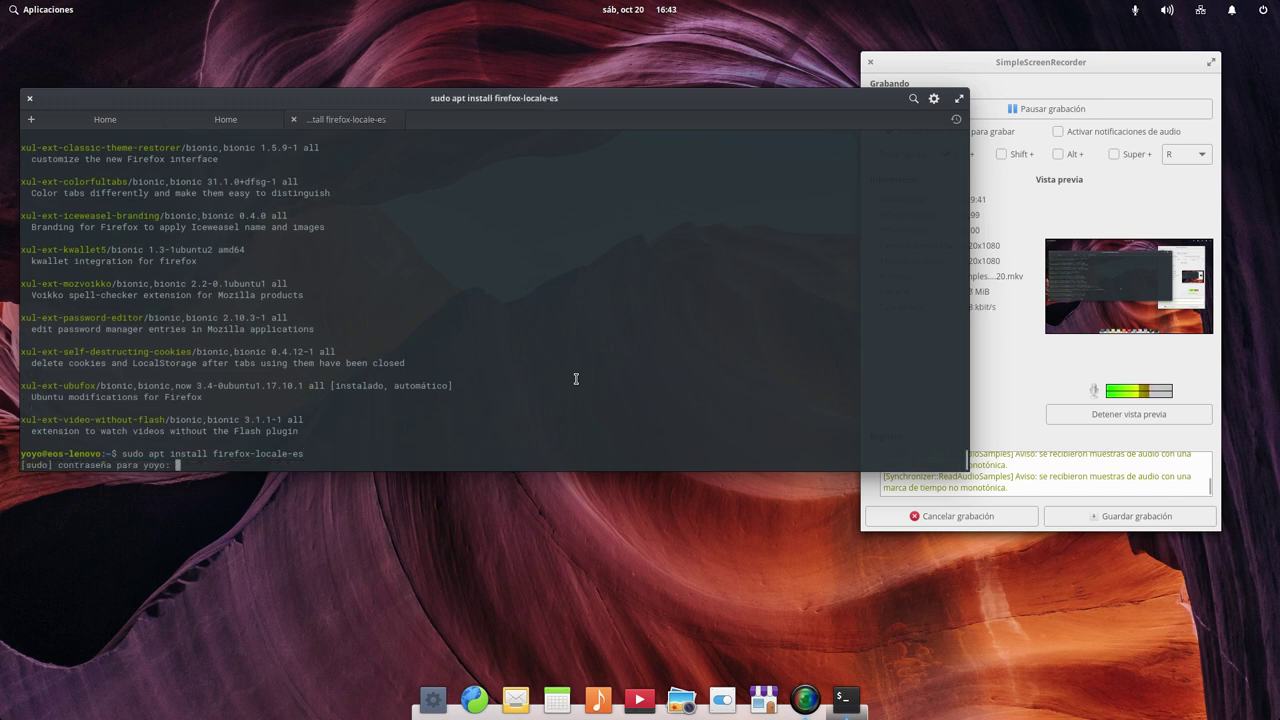
text(********)
key(Return)
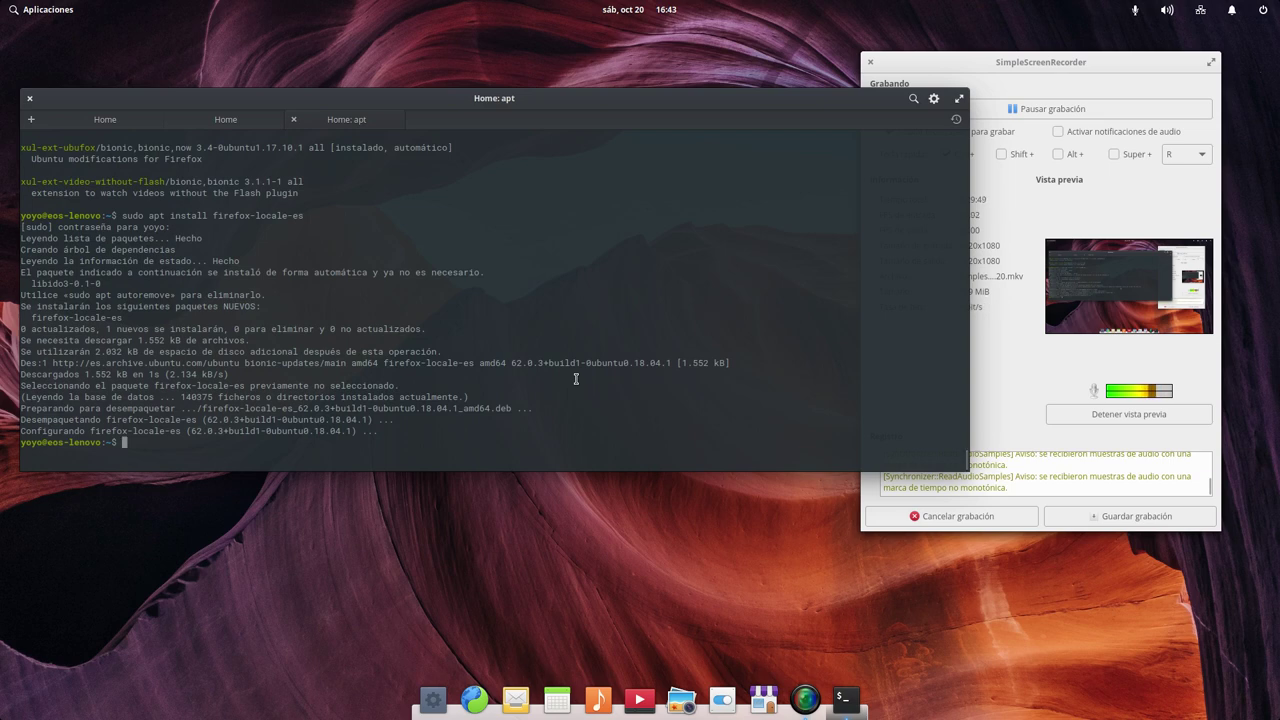
Step: Display the menu bar in a newly launched Firefox window and close the browser
click(70, 10)
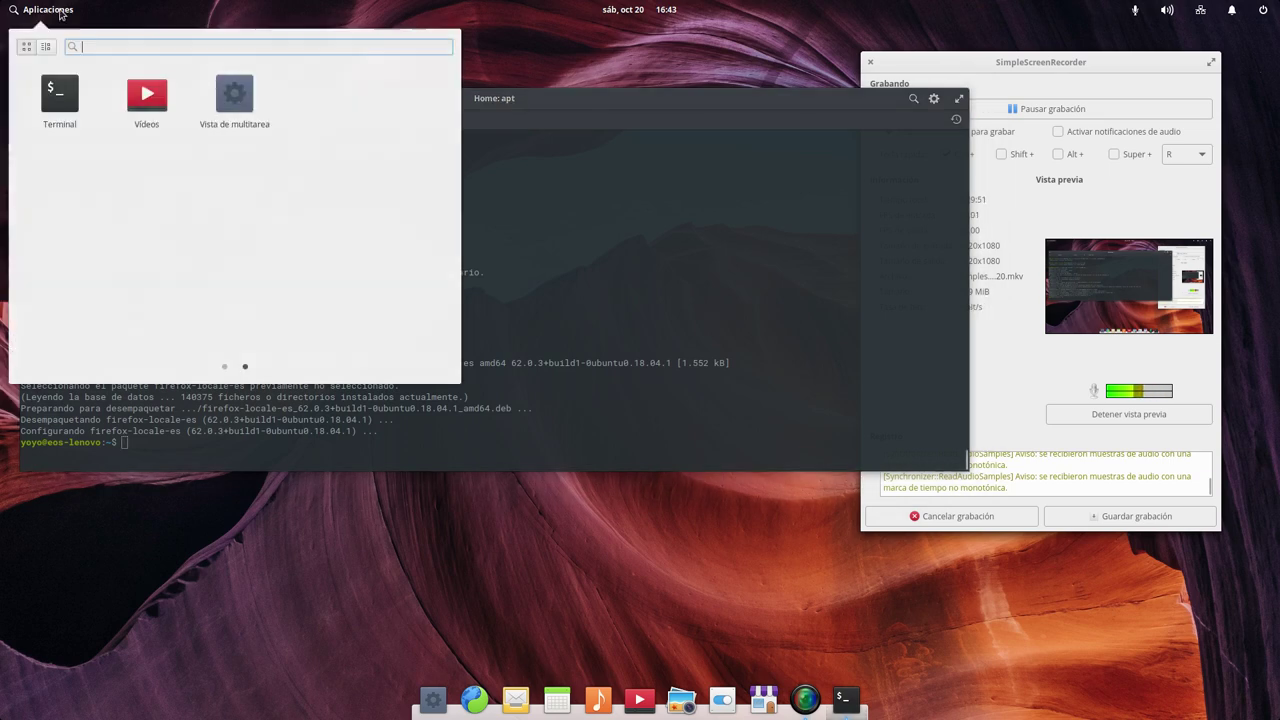
click(224, 367)
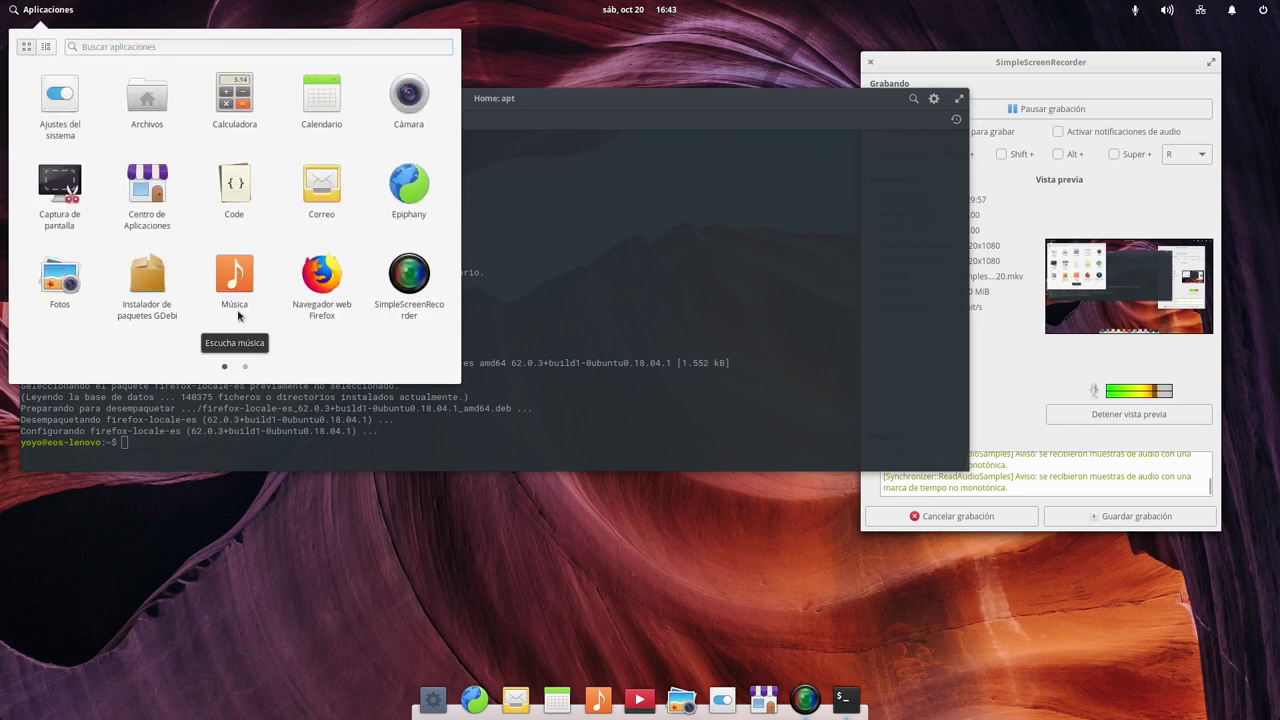
click(333, 286)
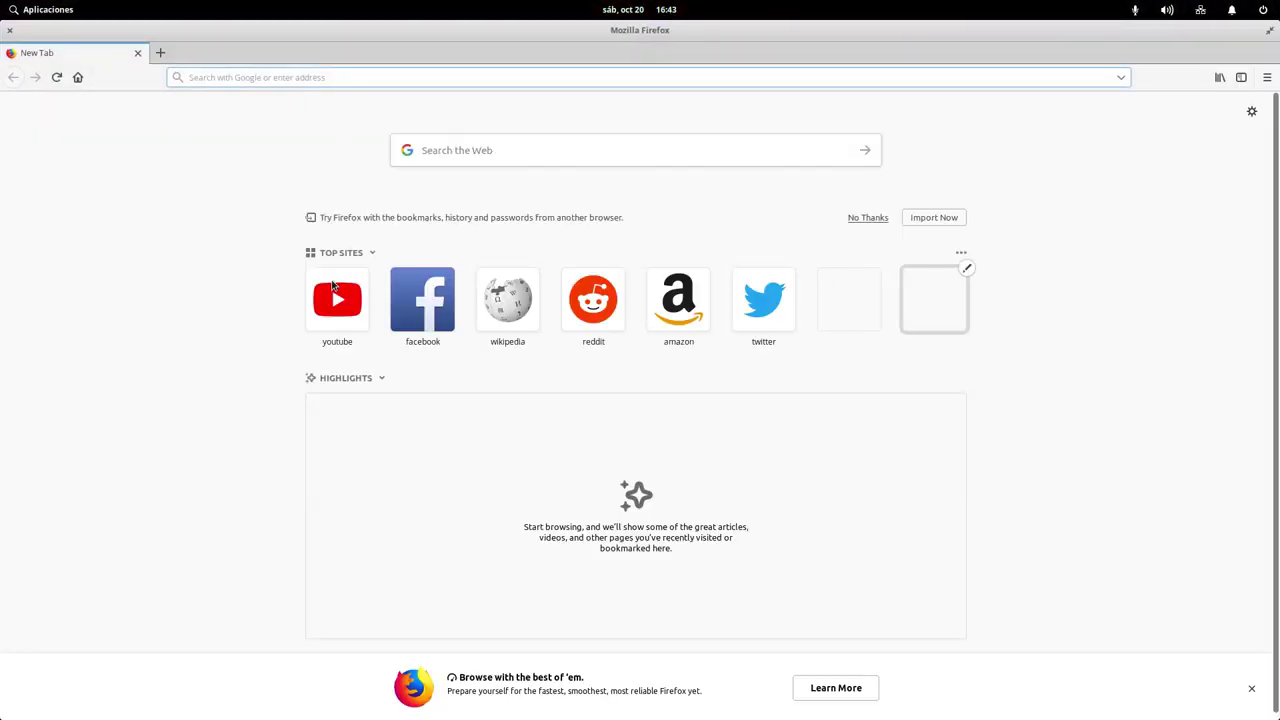
right_click(487, 60)
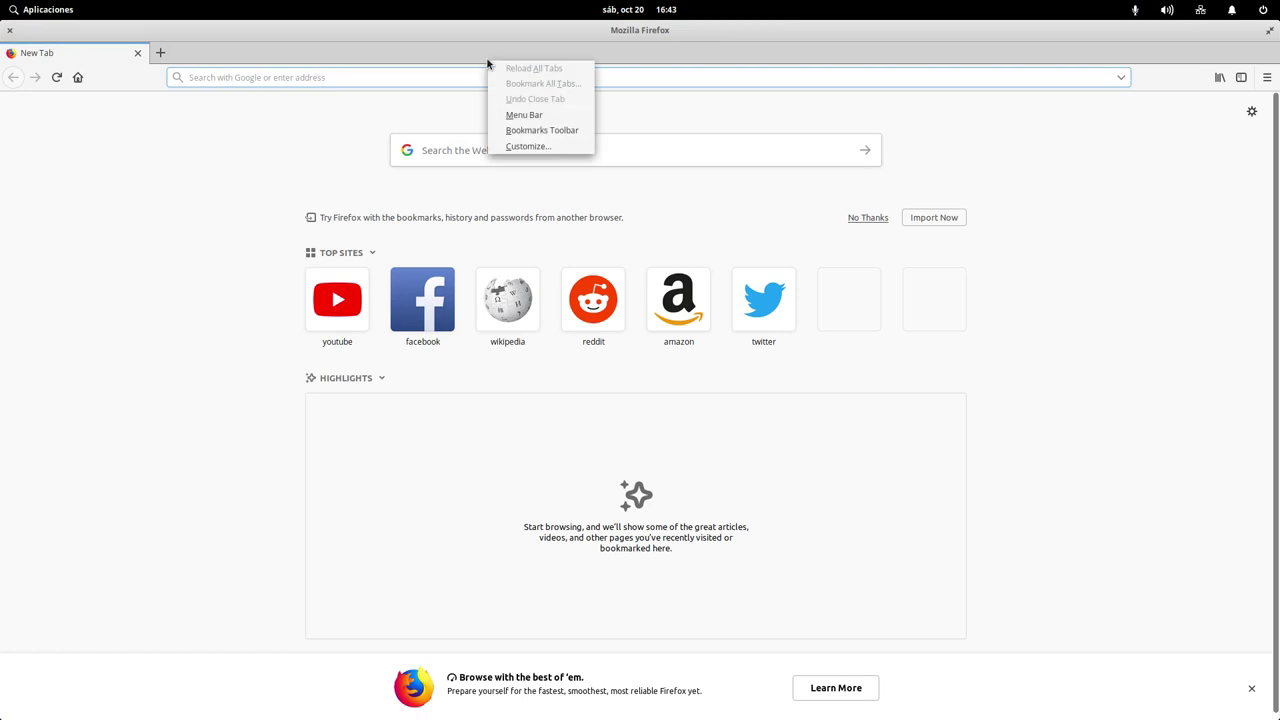
click(525, 115)
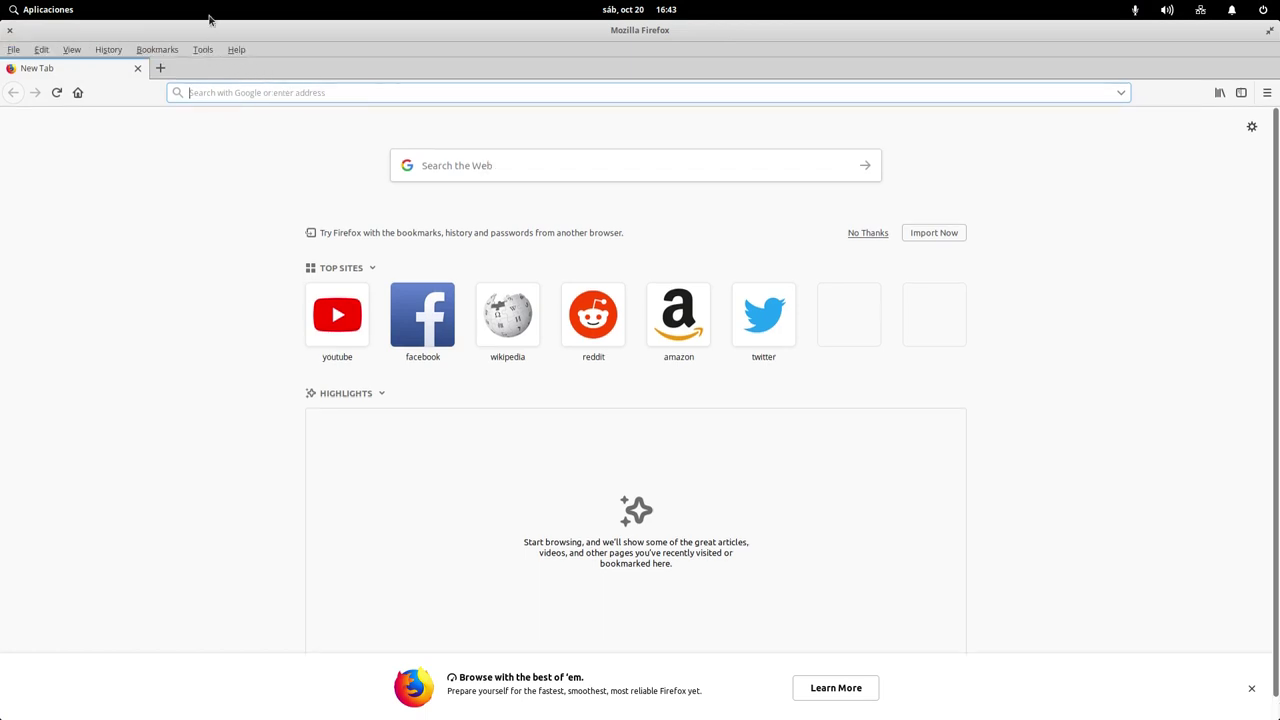
click(9, 30)
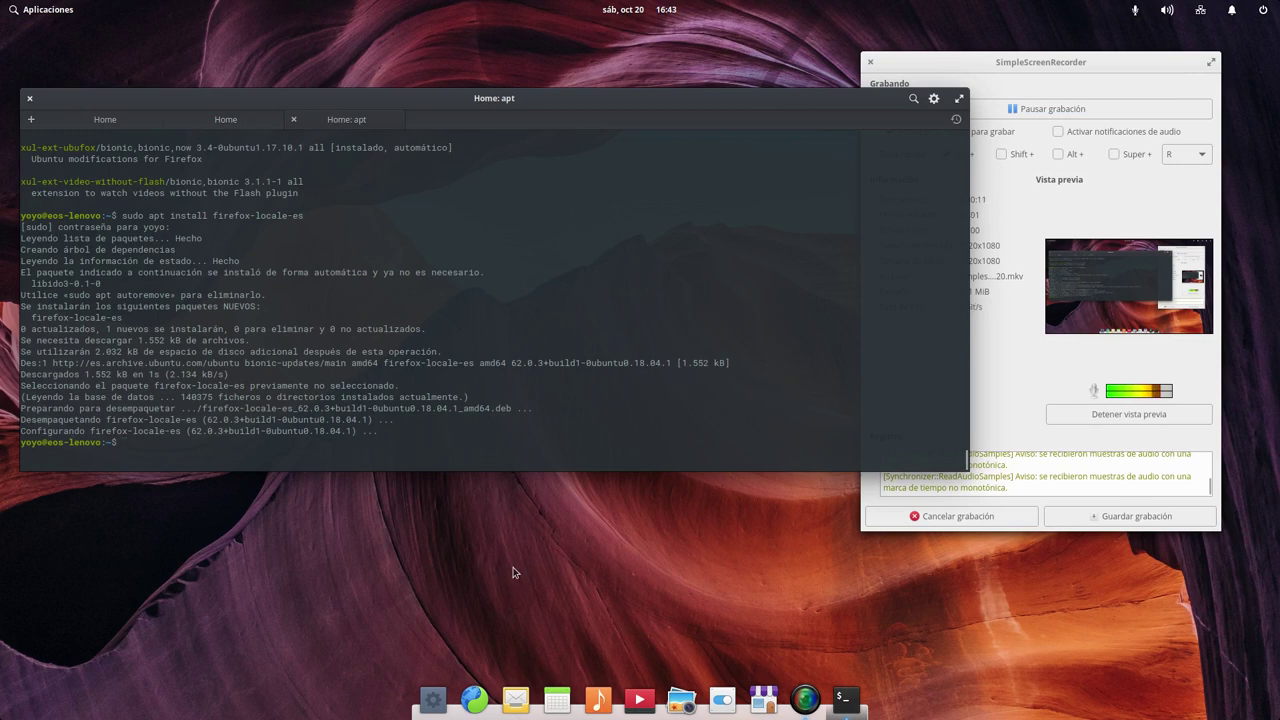
Step: Relaunch Firefox from the application launcher and open its add-ons manager (Complementos)
click(55, 10)
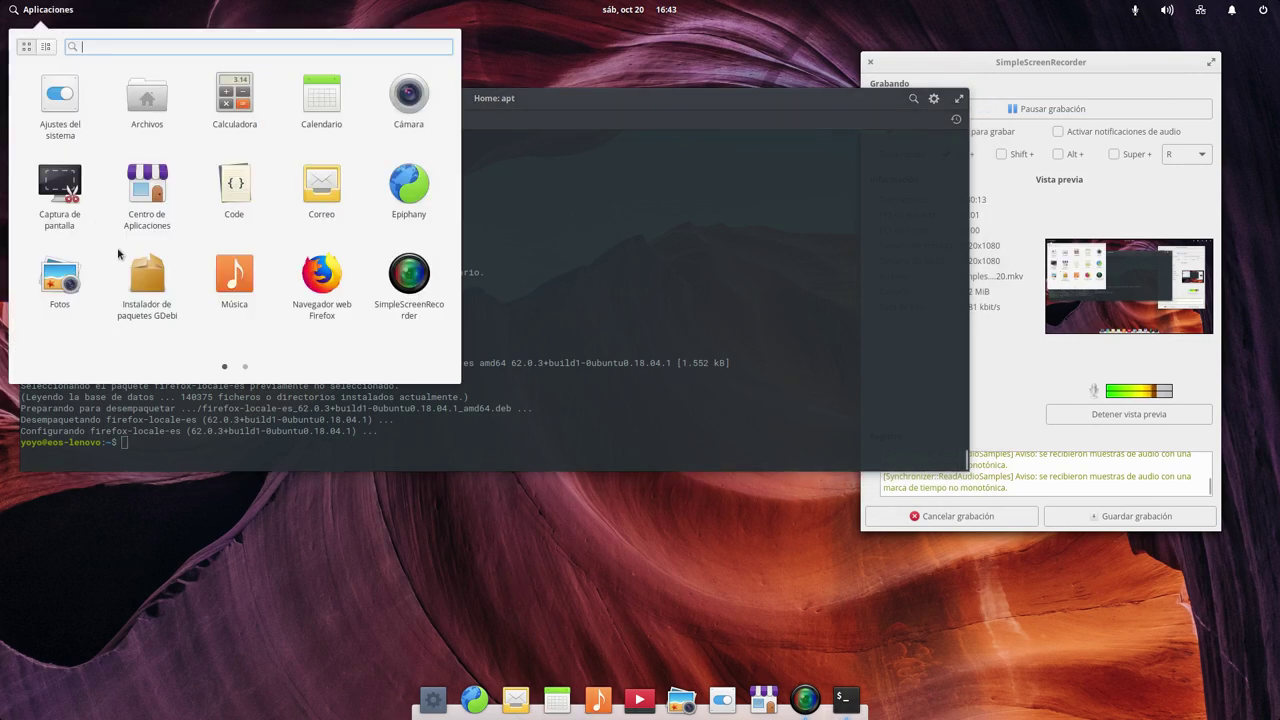
click(321, 270)
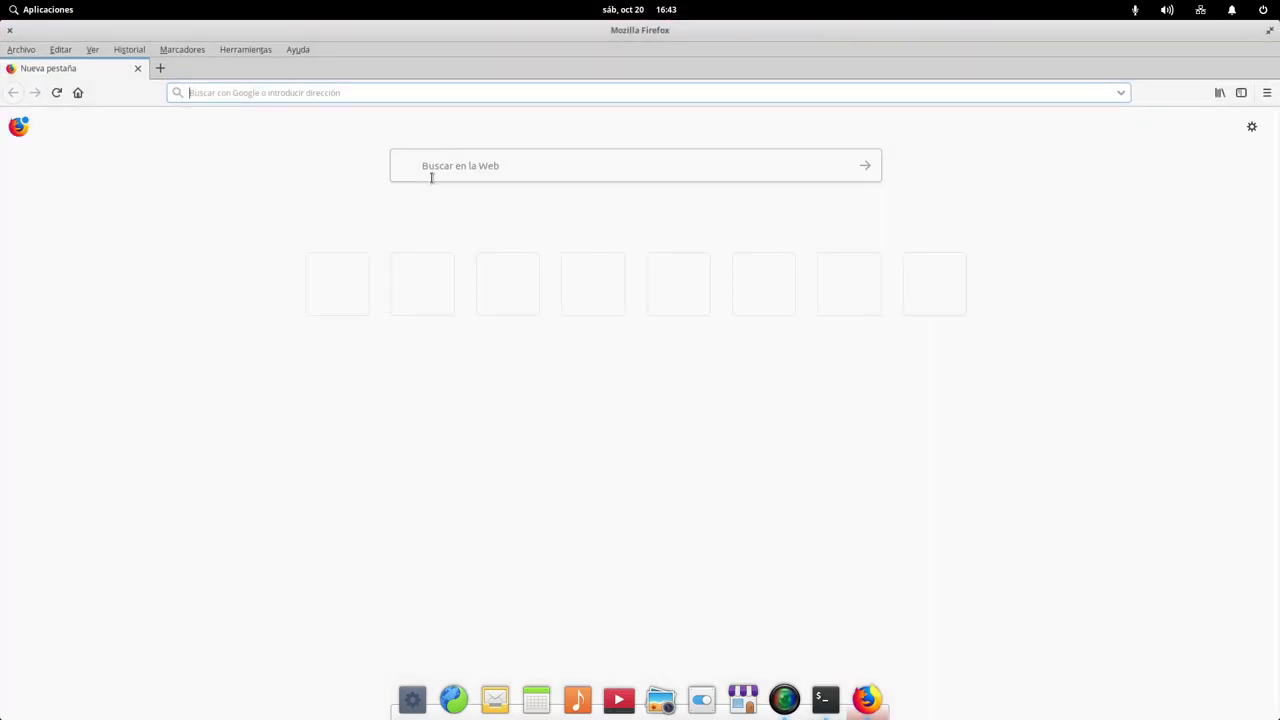
click(245, 50)
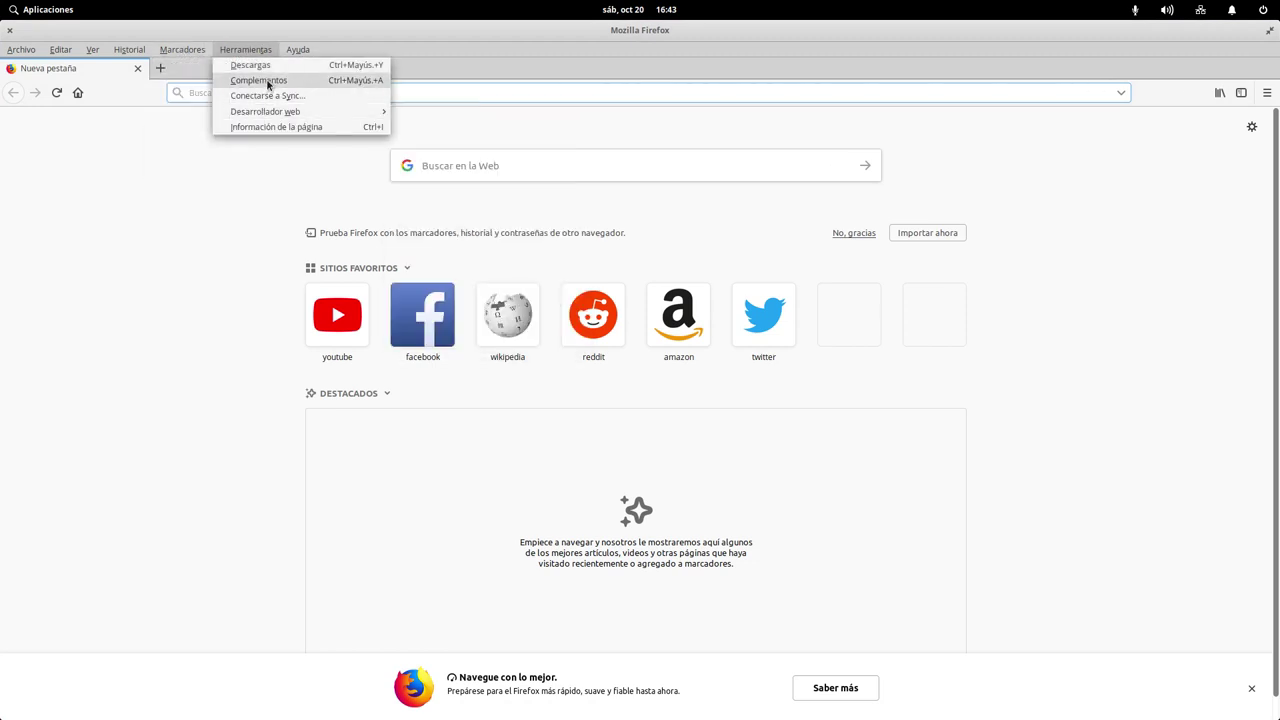
click(268, 84)
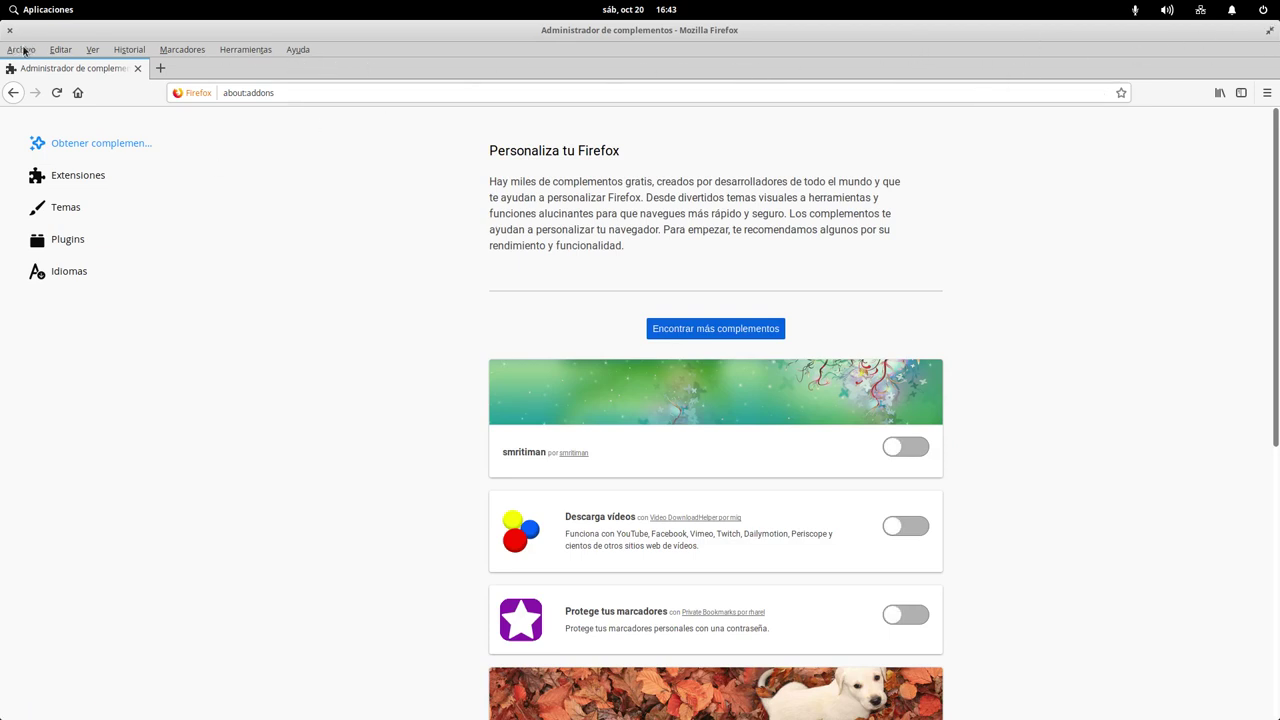
Step: Hide the Firefox menu bar by turning off Barra de menús
right_click(398, 48)
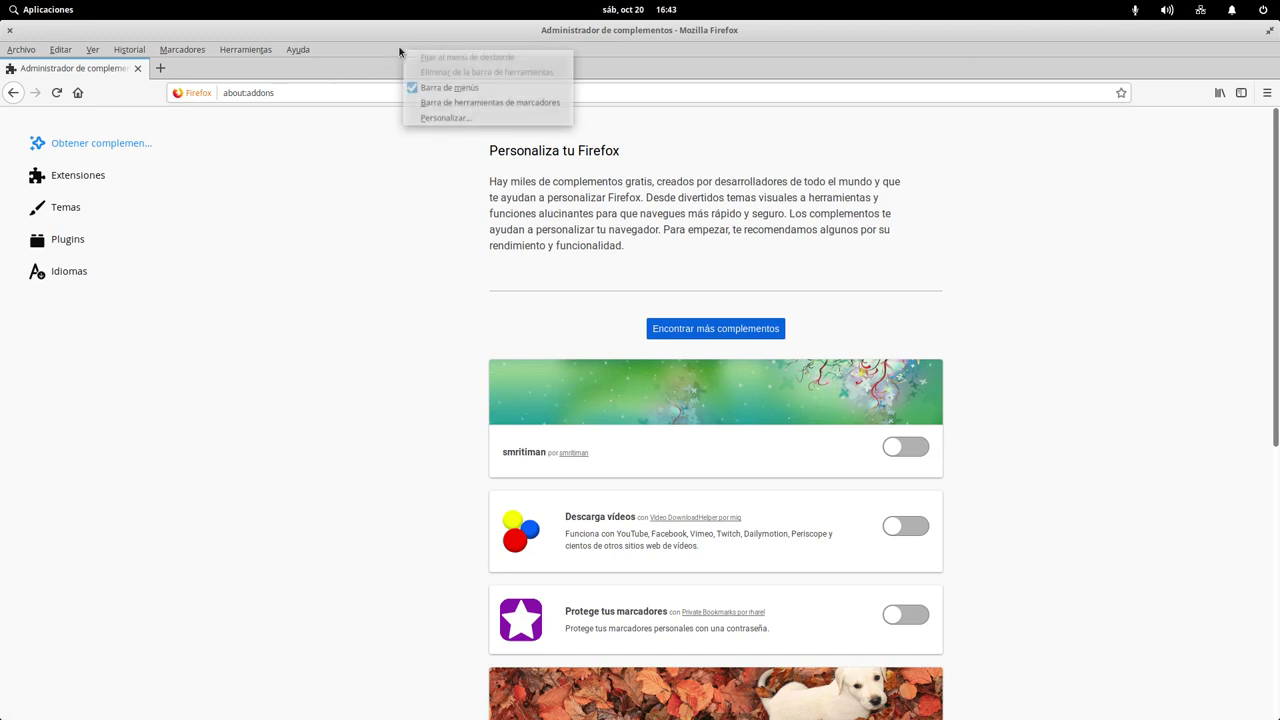
click(206, 194)
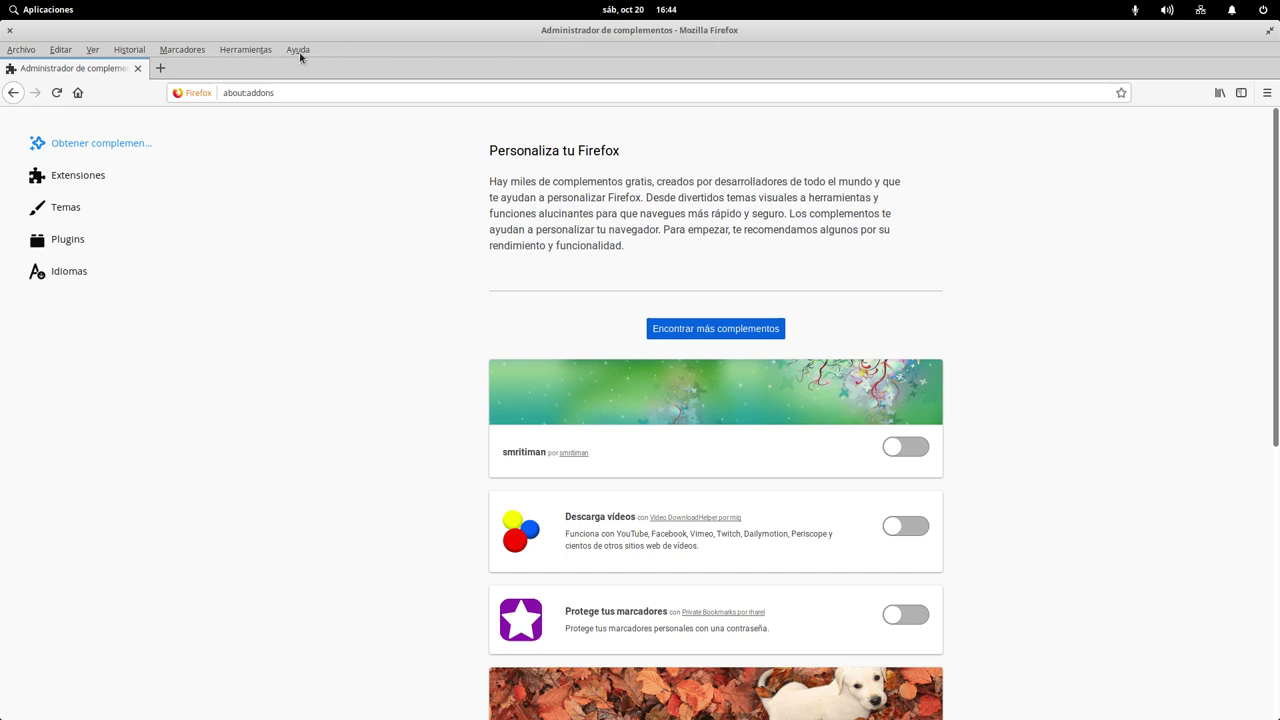
right_click(362, 52)
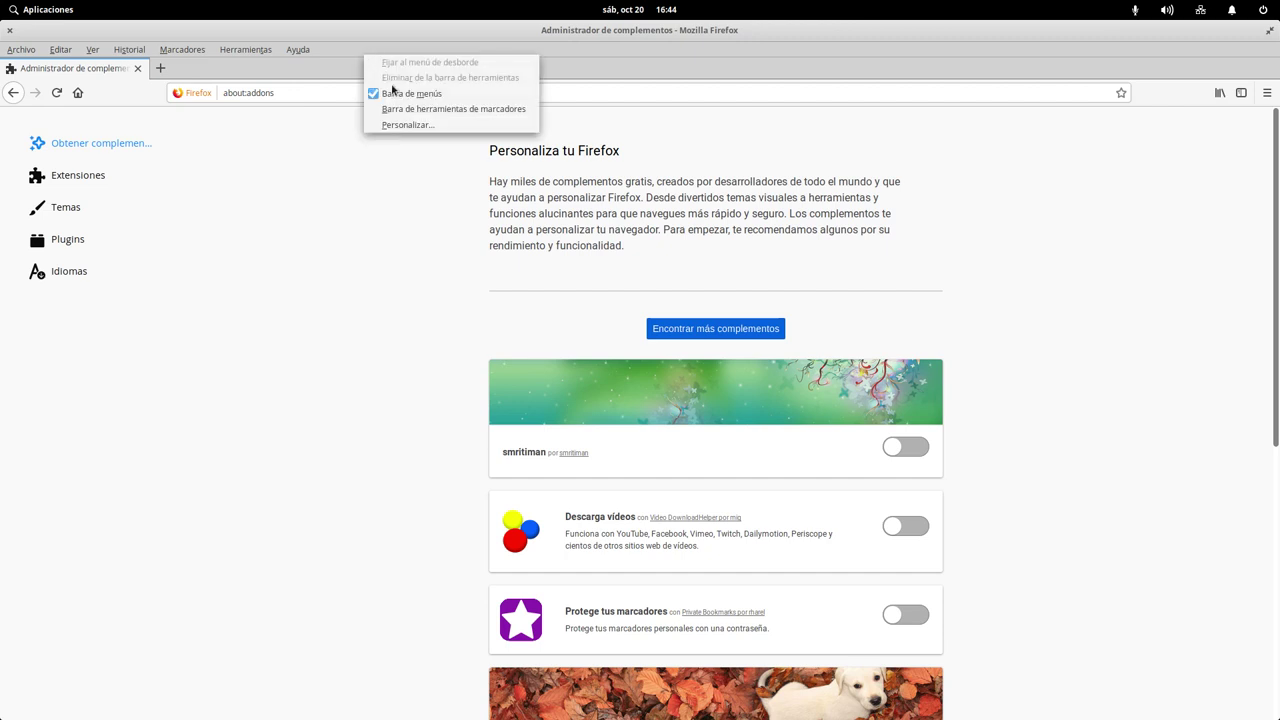
click(395, 93)
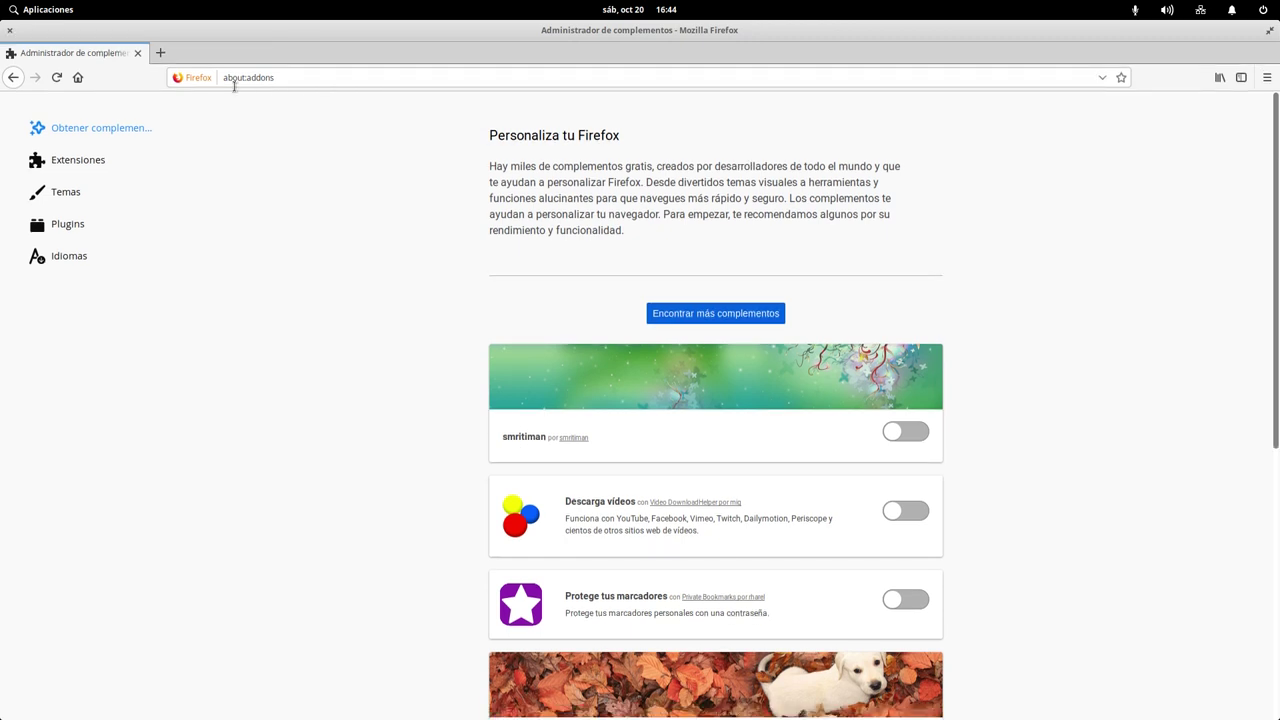
Step: Open a new Firefox tab to show the start page, and close the browser with all its tabs
click(162, 54)
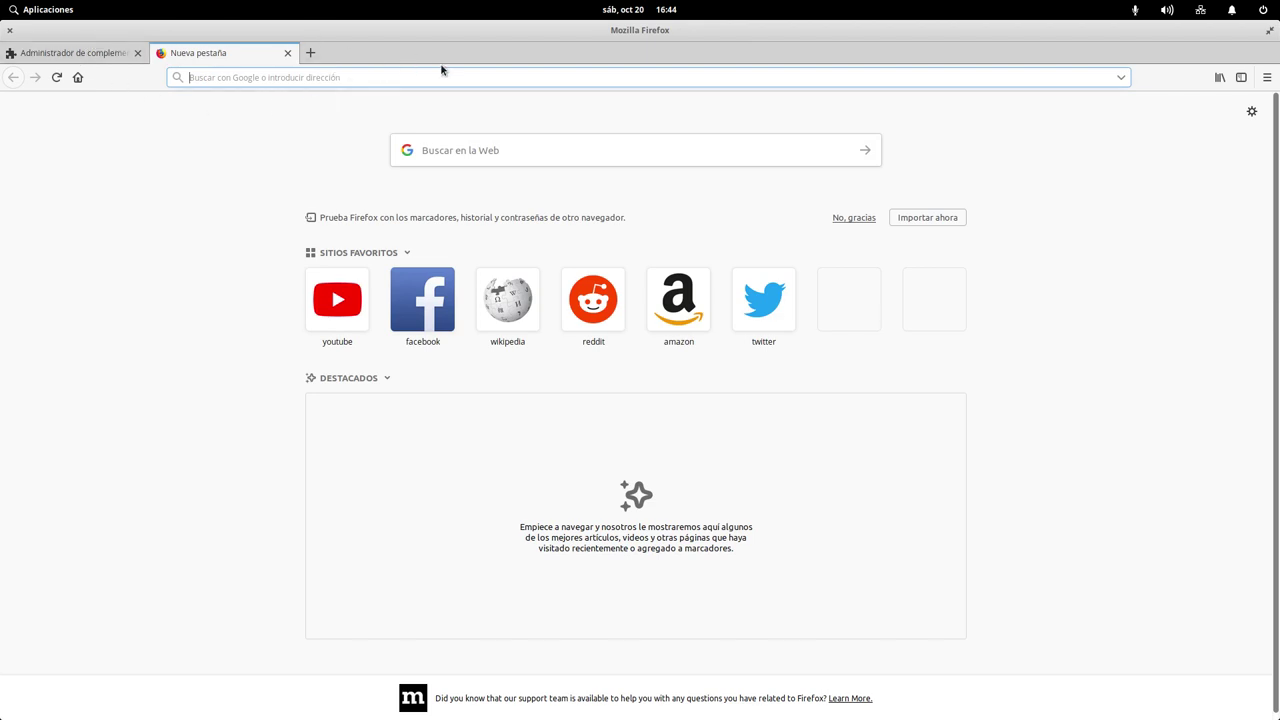
click(11, 33)
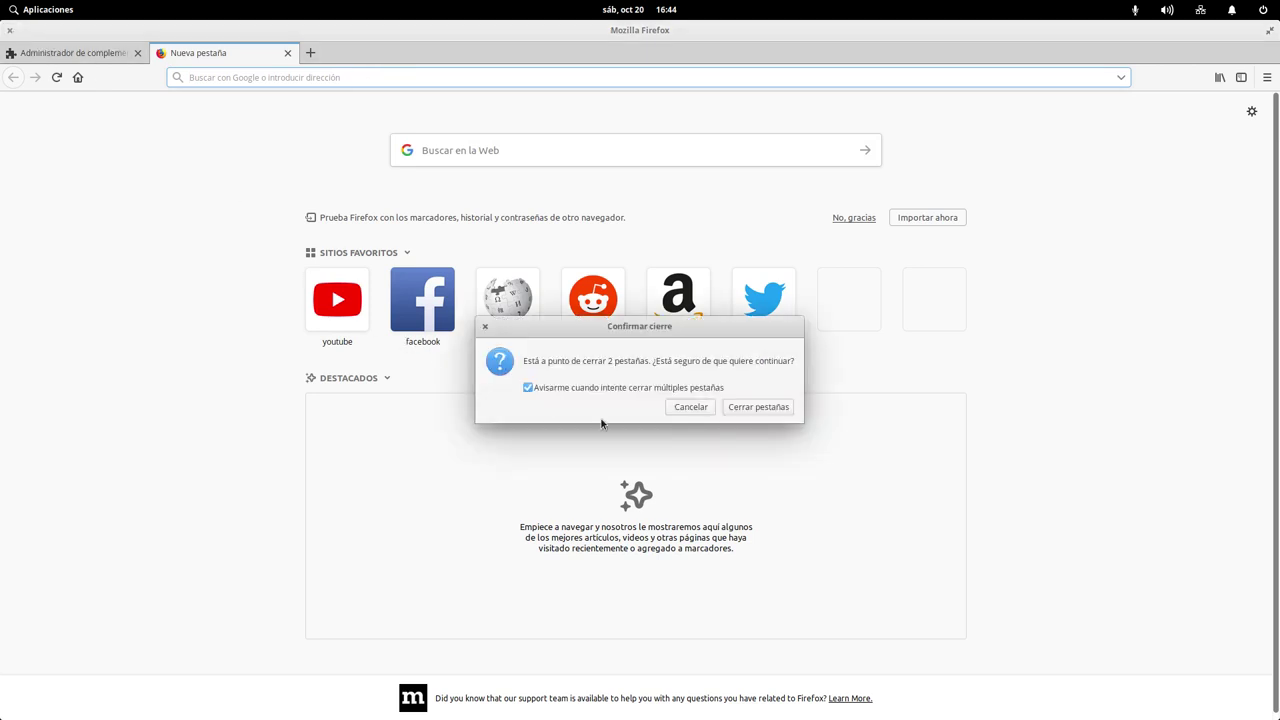
click(743, 407)
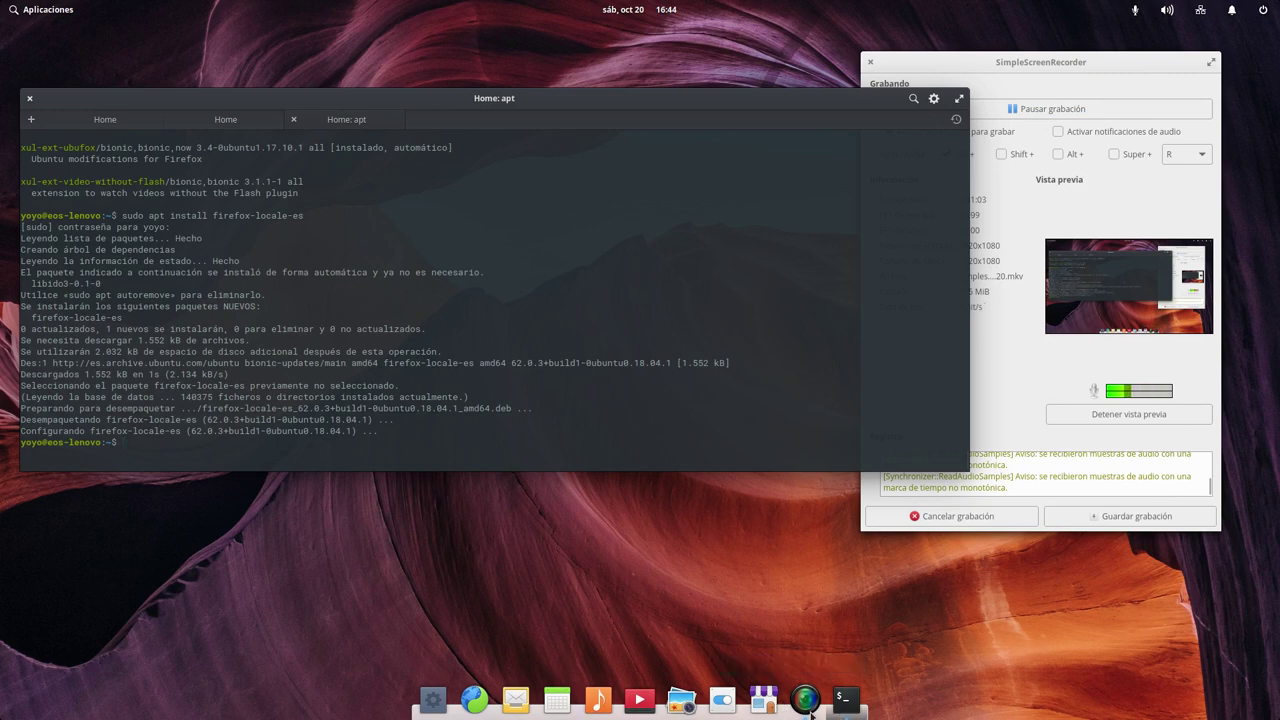
Step: Open the software center (Centro de Aplicaciones) and examine the Internet category's paid, free and unverified apps
click(764, 702)
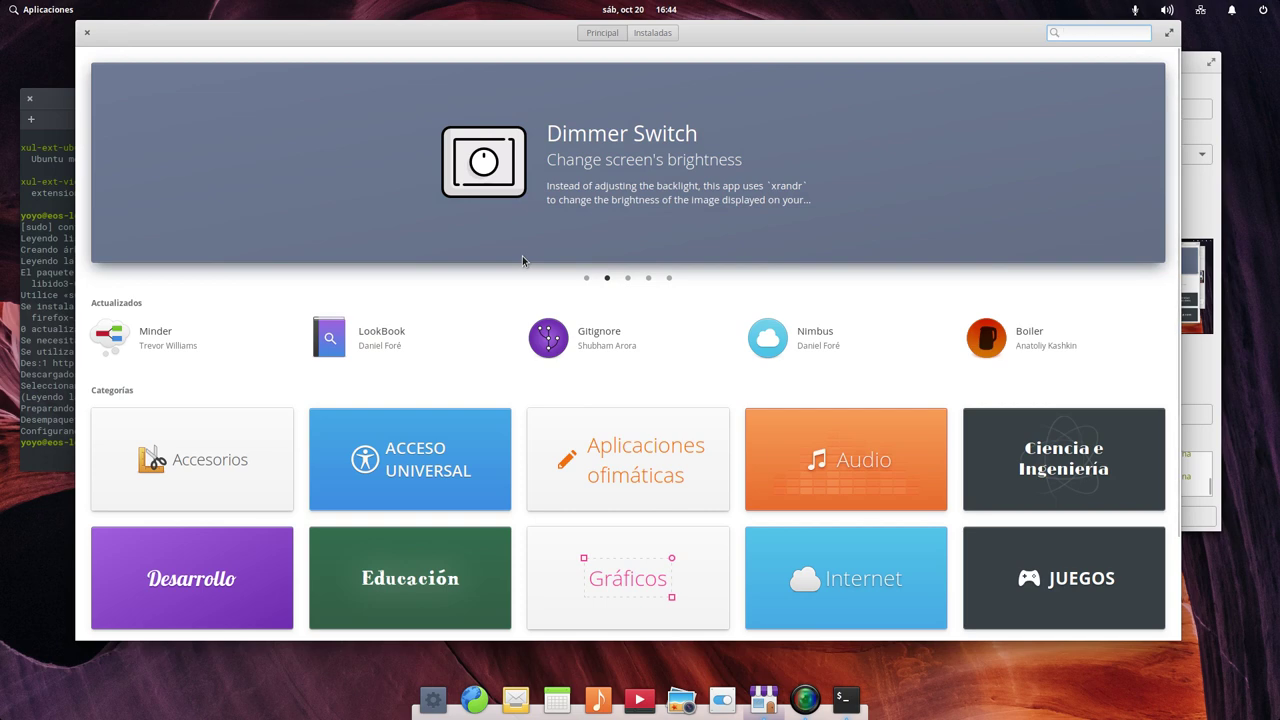
scroll(522, 260, down, 3)
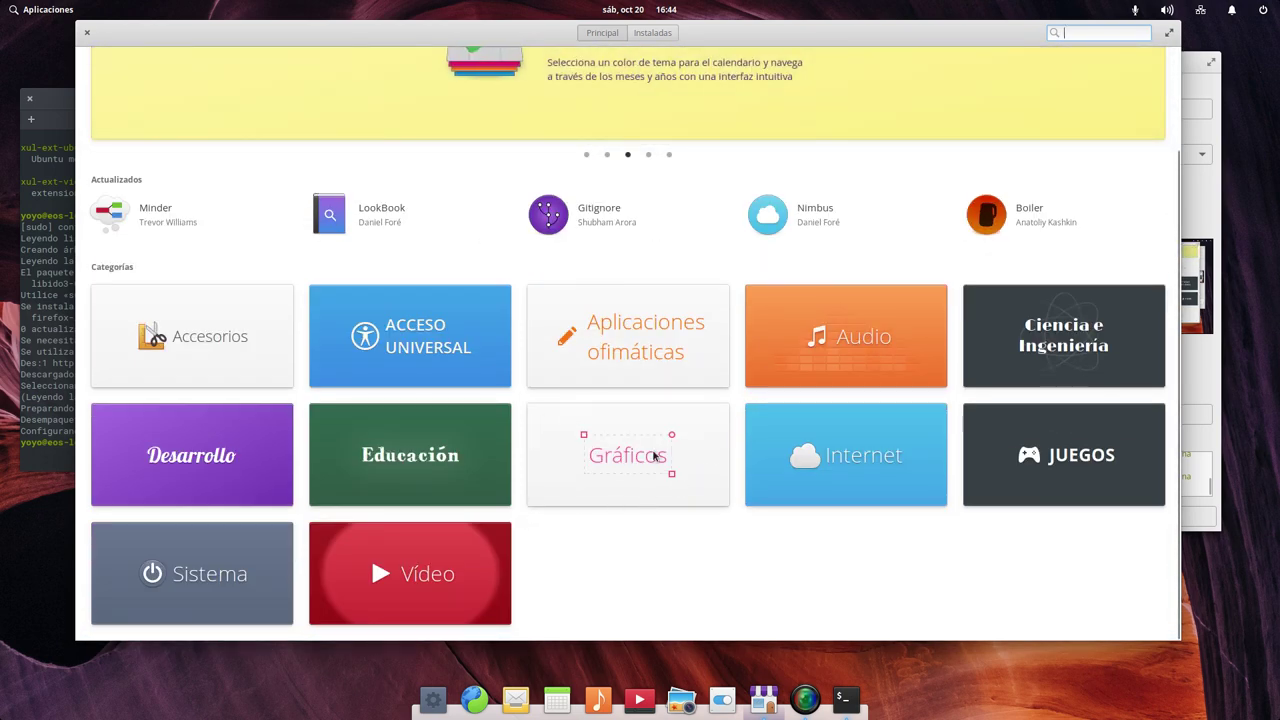
click(832, 452)
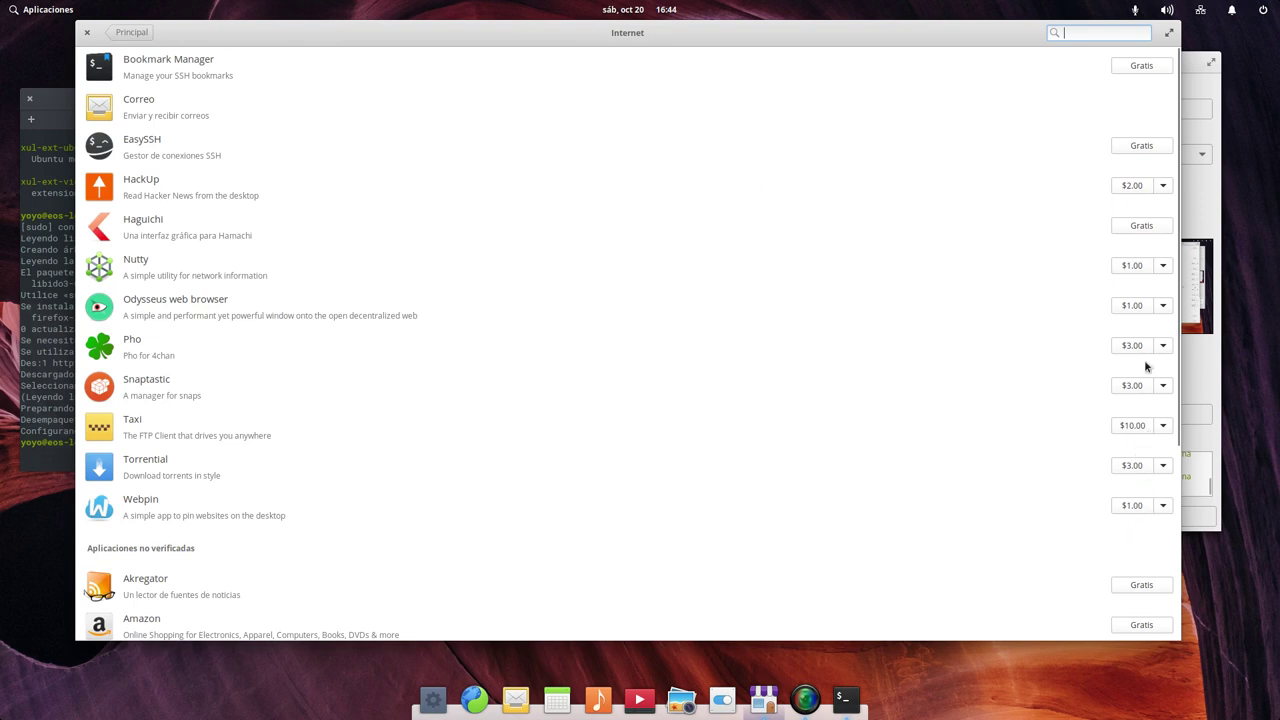
scroll(157, 386, down, 5)
scroll(352, 407, up, 5)
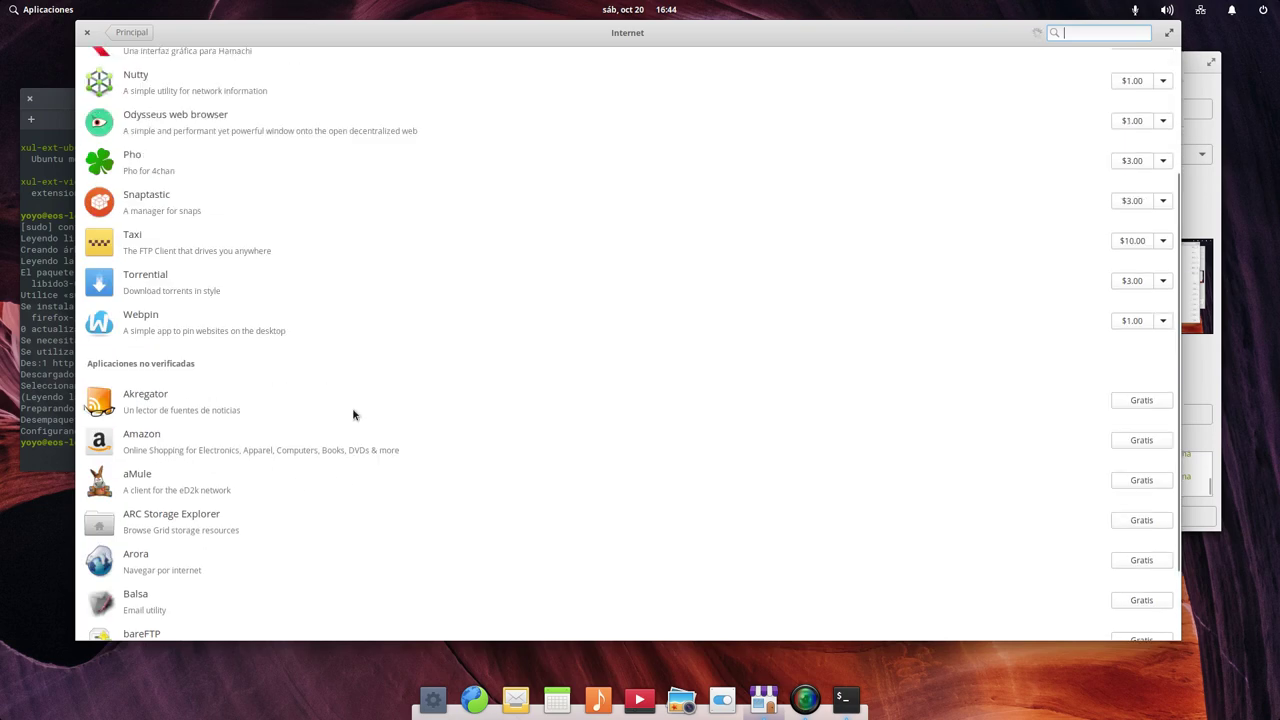
scroll(200, 283, down, 10)
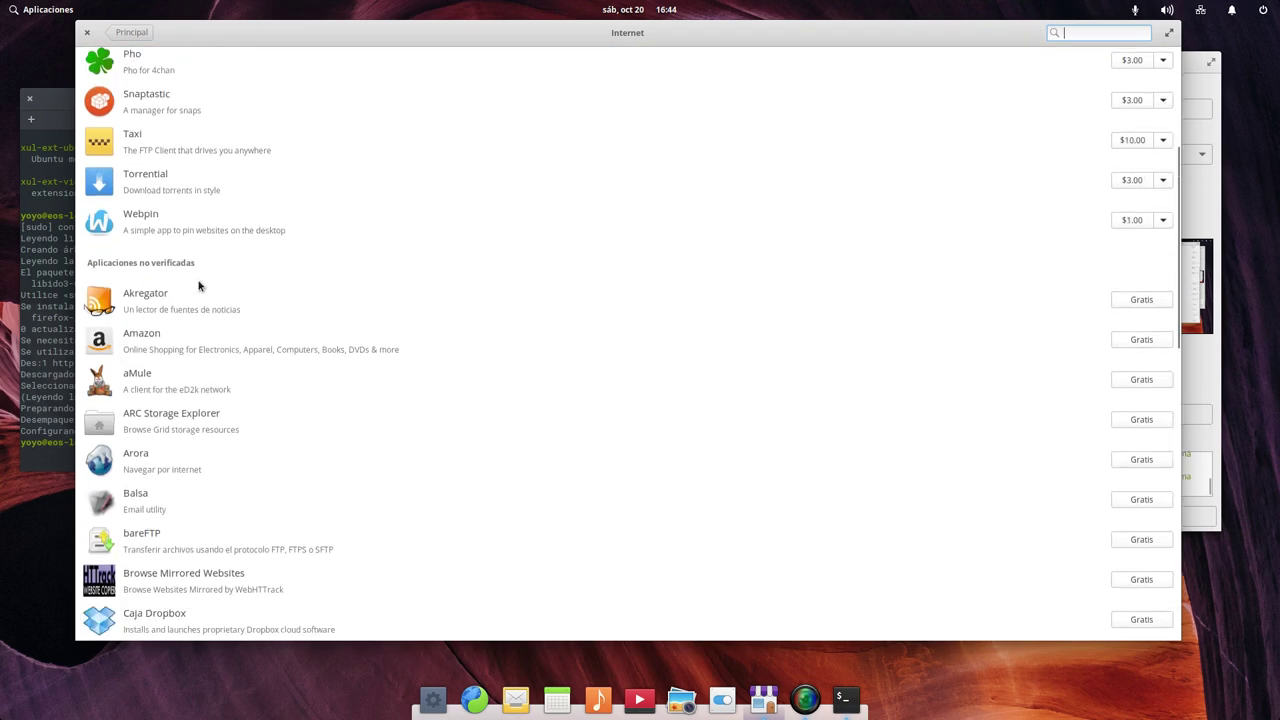
scroll(196, 465, down, 10)
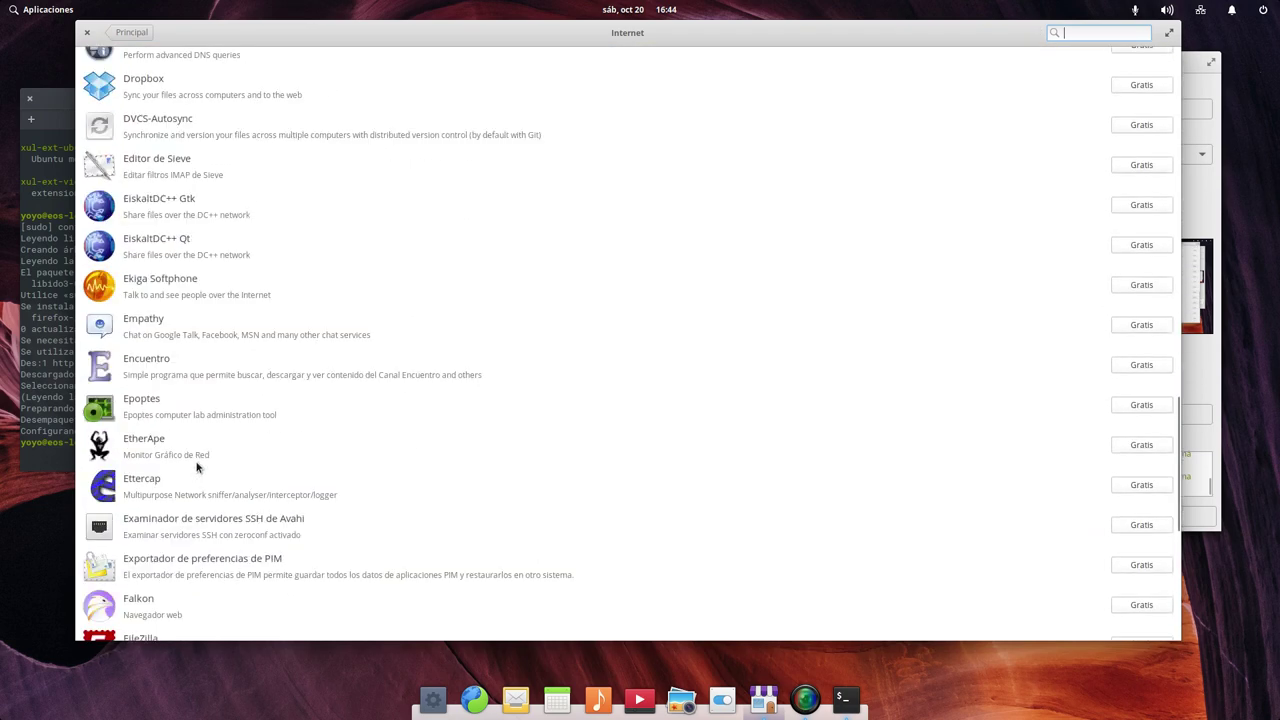
scroll(198, 455, up, 7)
scroll(198, 455, up, 15)
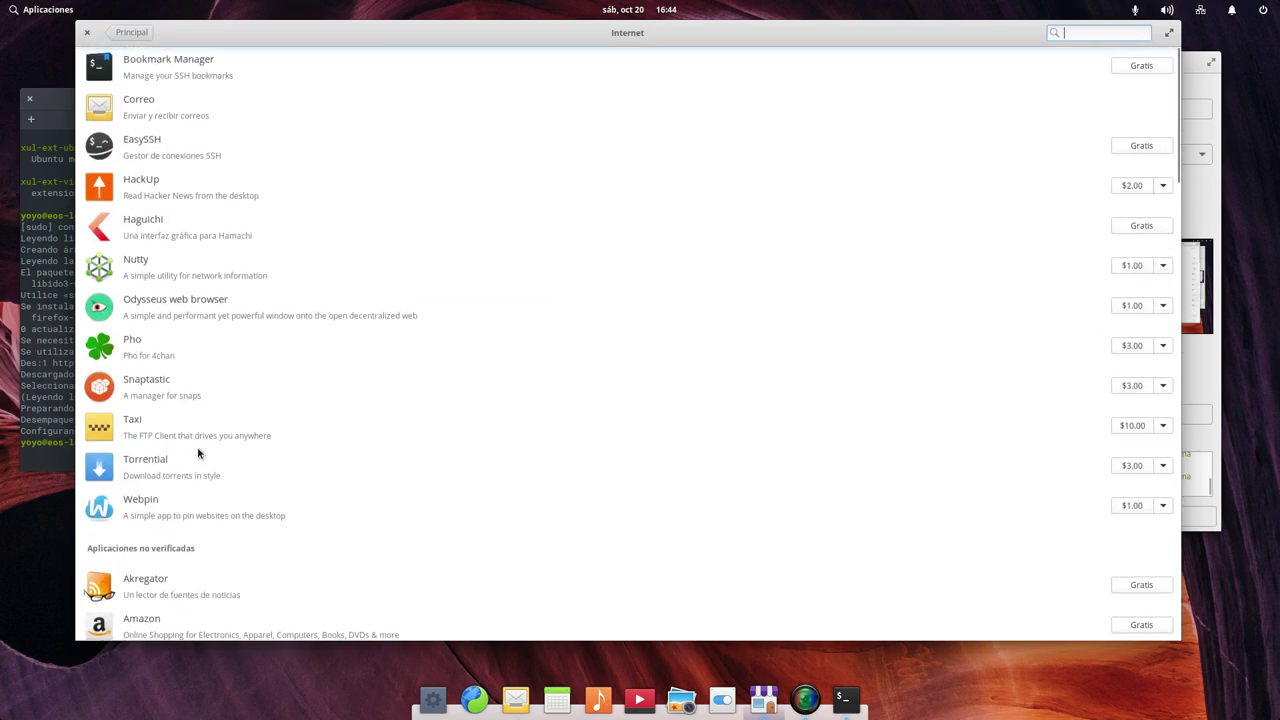
Step: Return to the software center's main page, view its categories and close it
click(135, 33)
scroll(419, 232, down, 2)
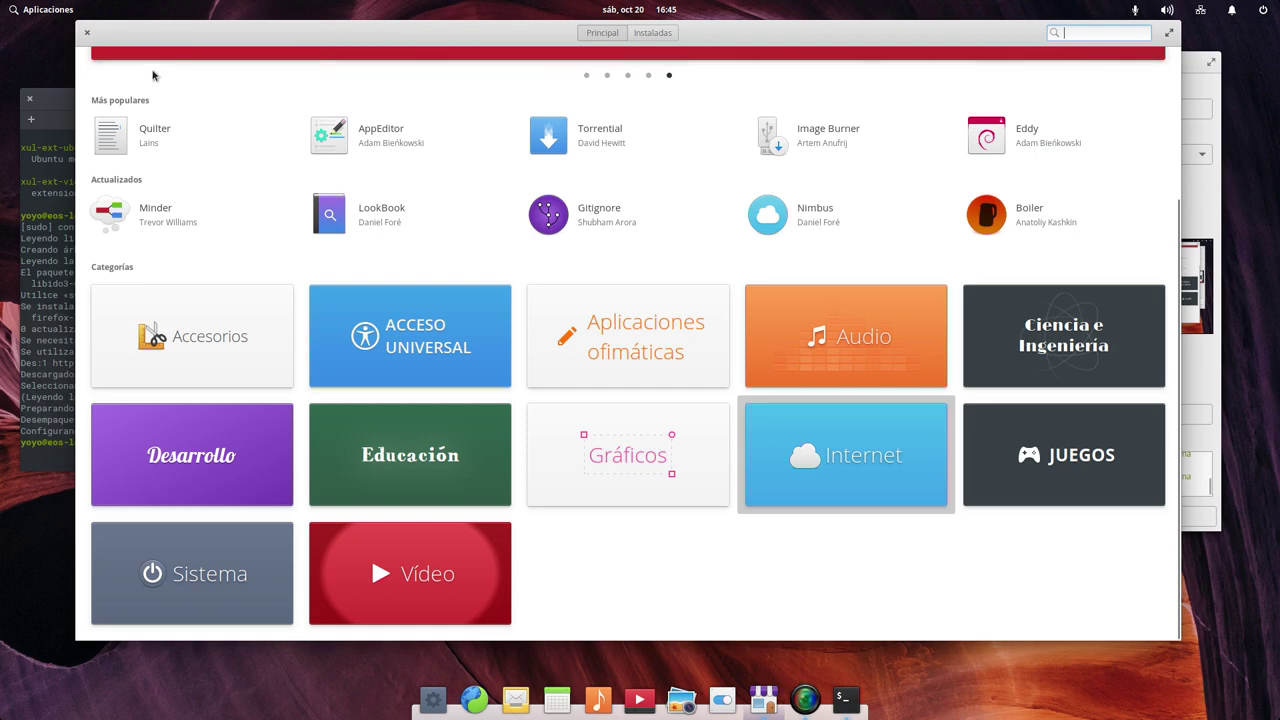
click(87, 32)
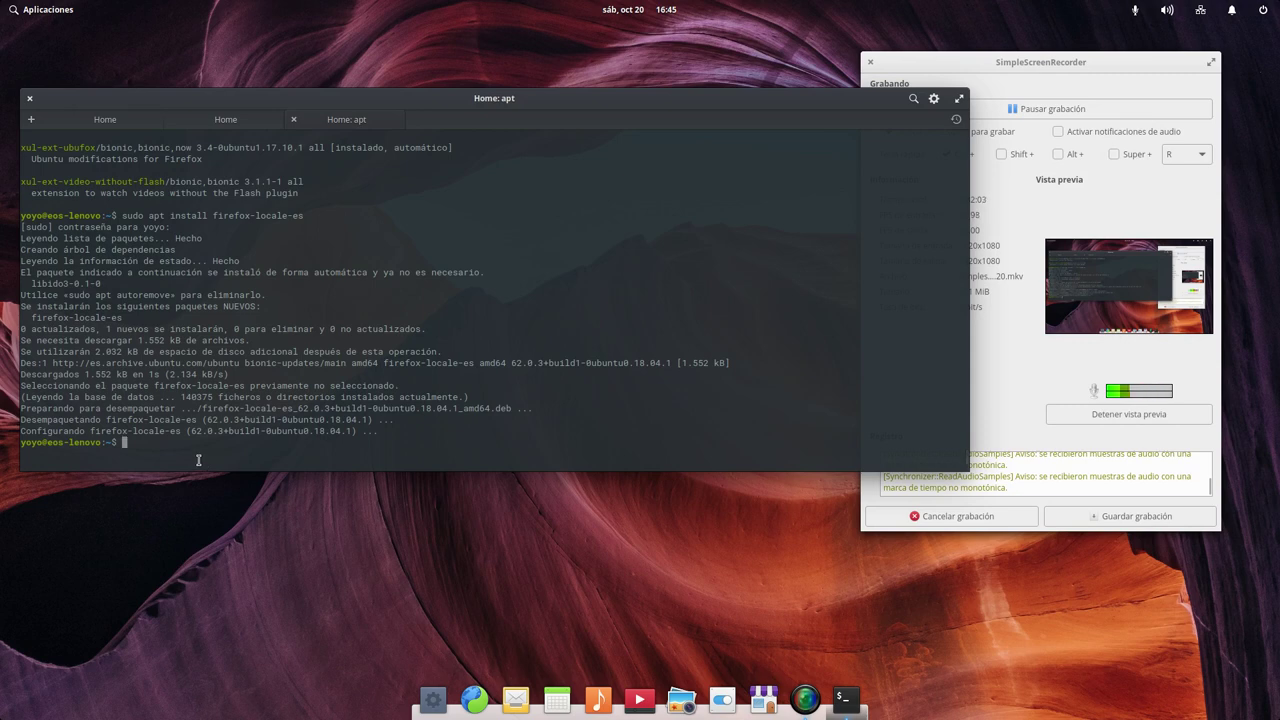
Step: Install the Synaptic package manager in the terminal with "sudo apt install synaptic", accept the installation and review its output
text(sudo apt install synaptic)
key(Return)
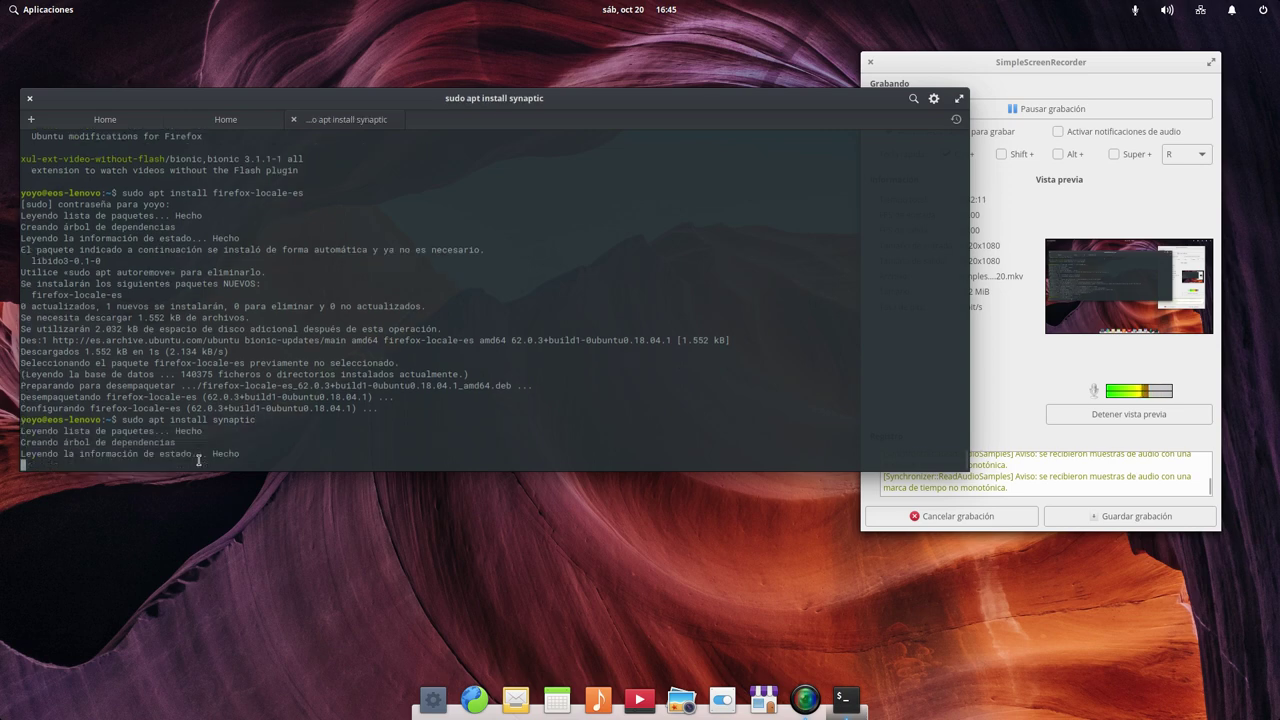
key(Return)
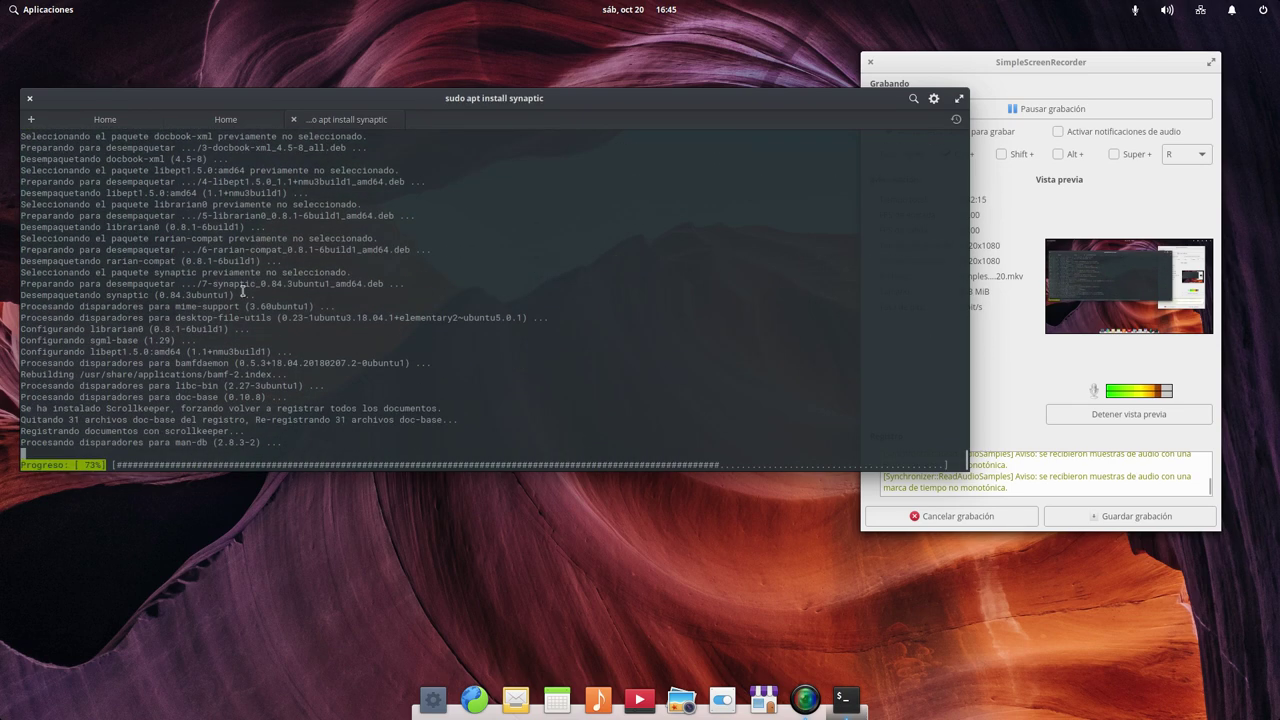
scroll(296, 329, up, 10)
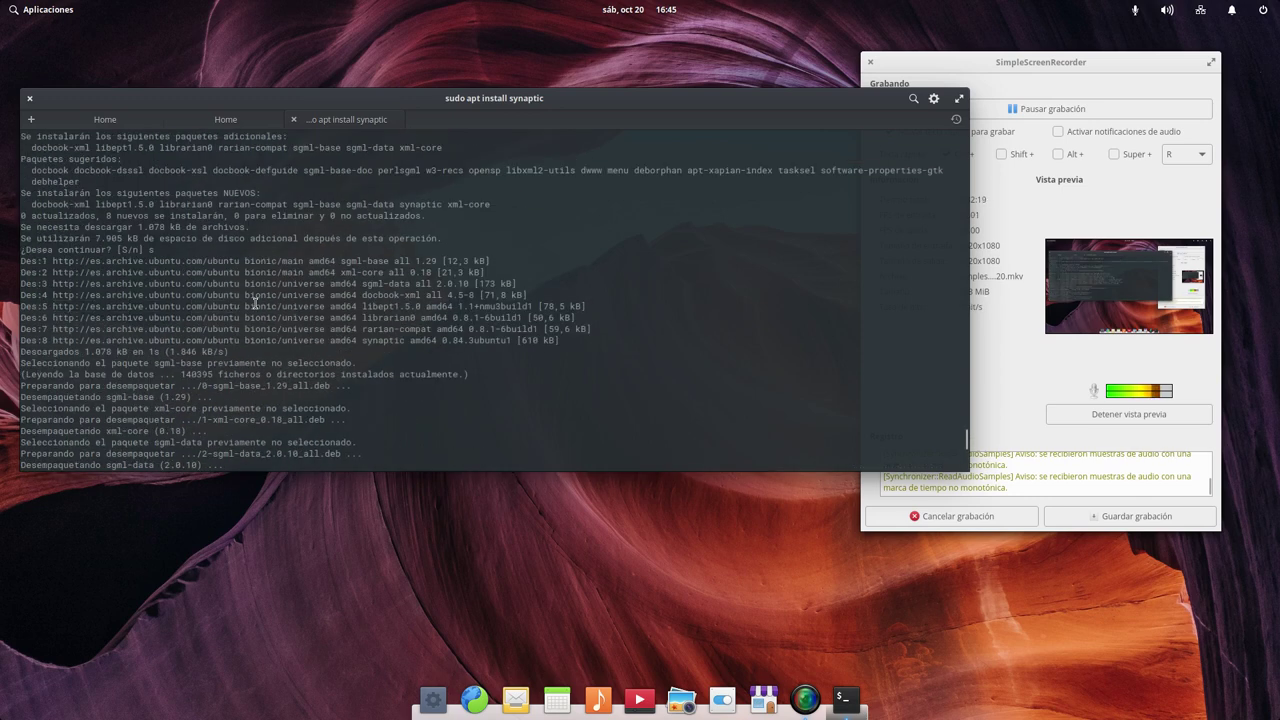
scroll(462, 367, down, 10)
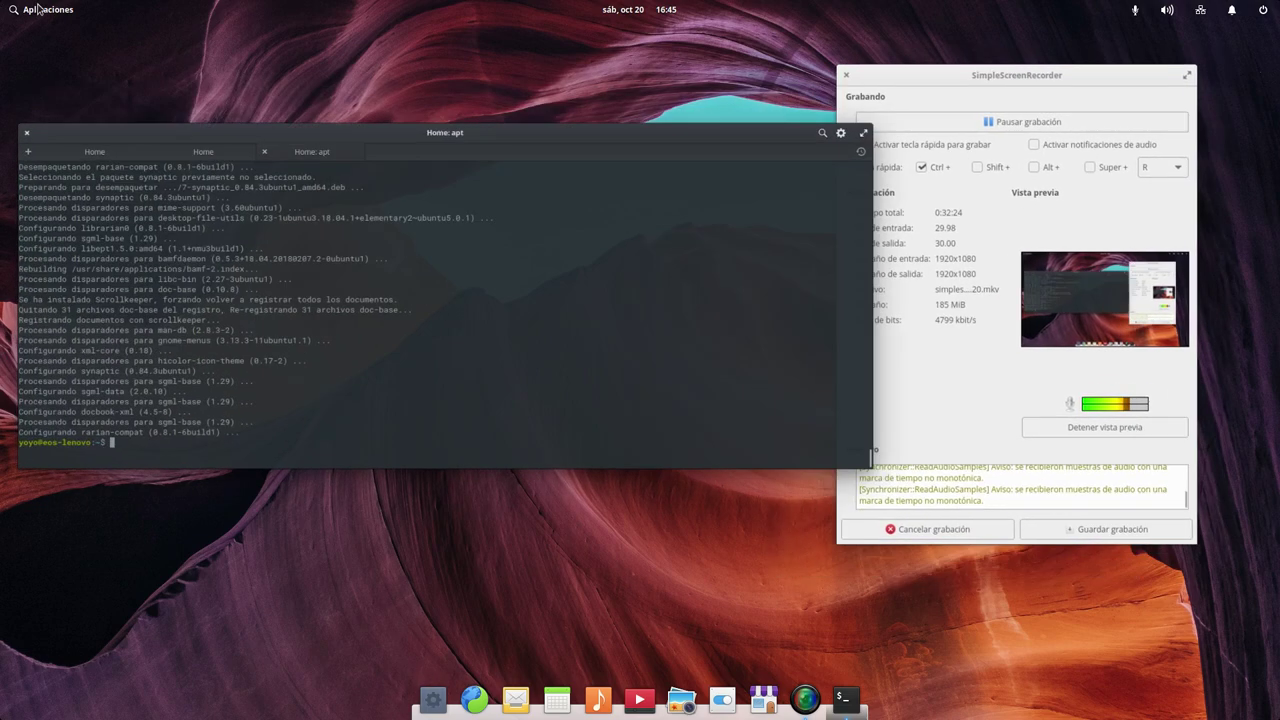
Step: Launch Gestor de paquetes Synaptic, authenticate with the account password and enlarge its window
click(36, 9)
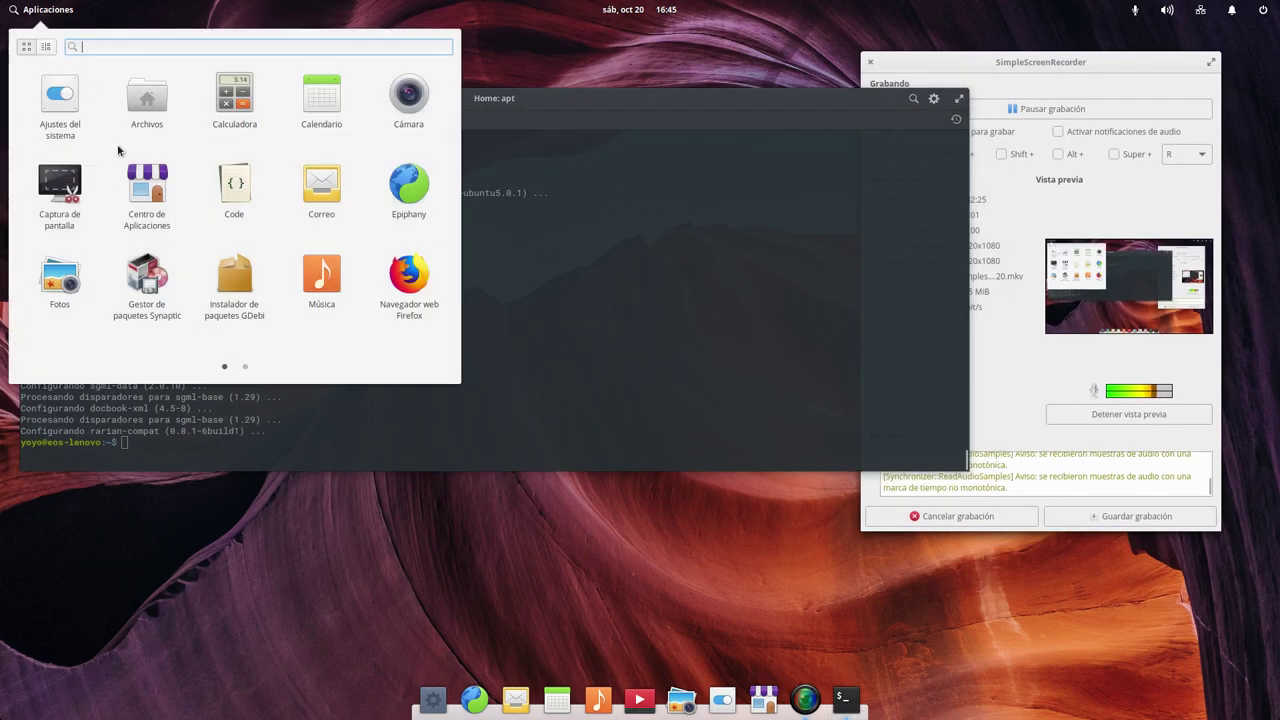
click(128, 278)
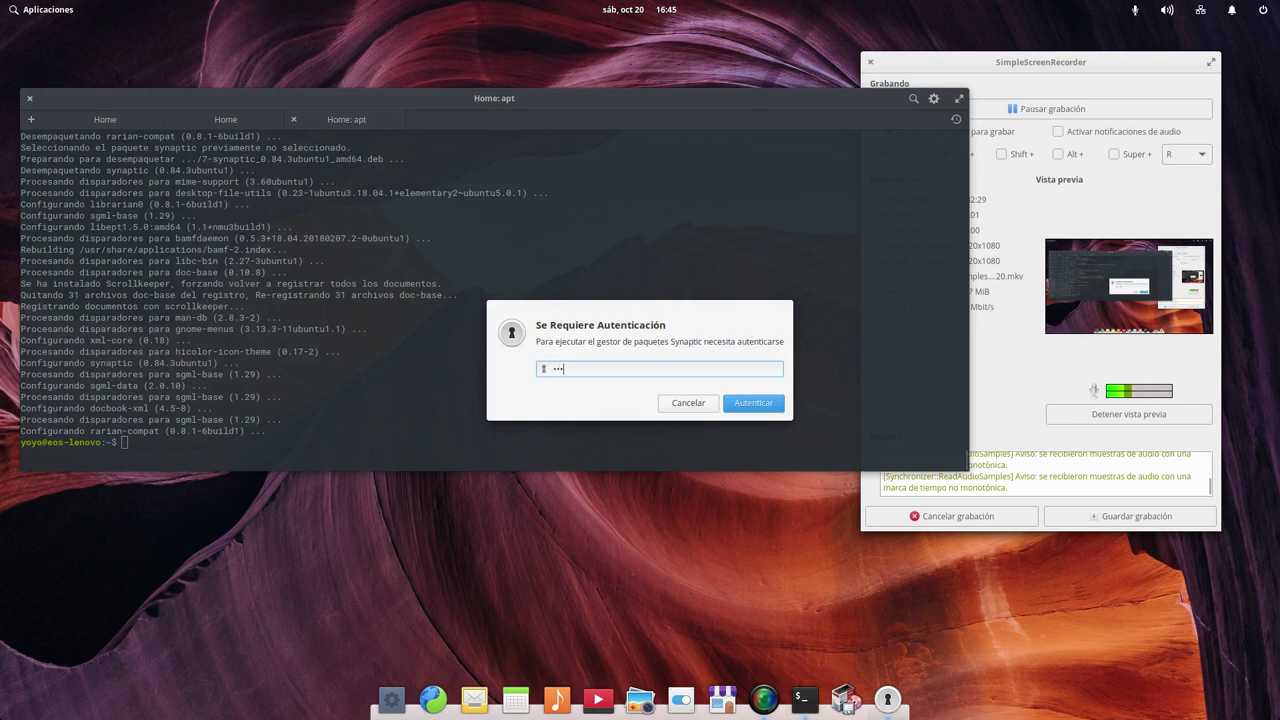
key(Return)
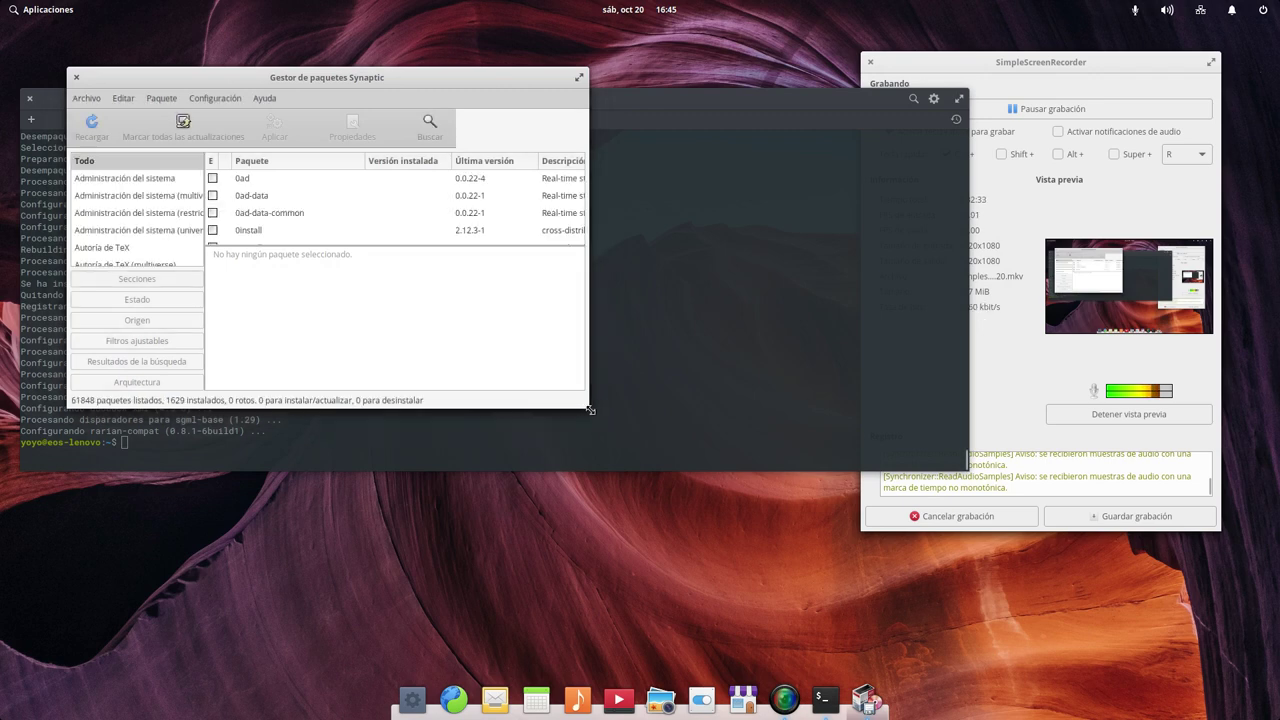
click(613, 336)
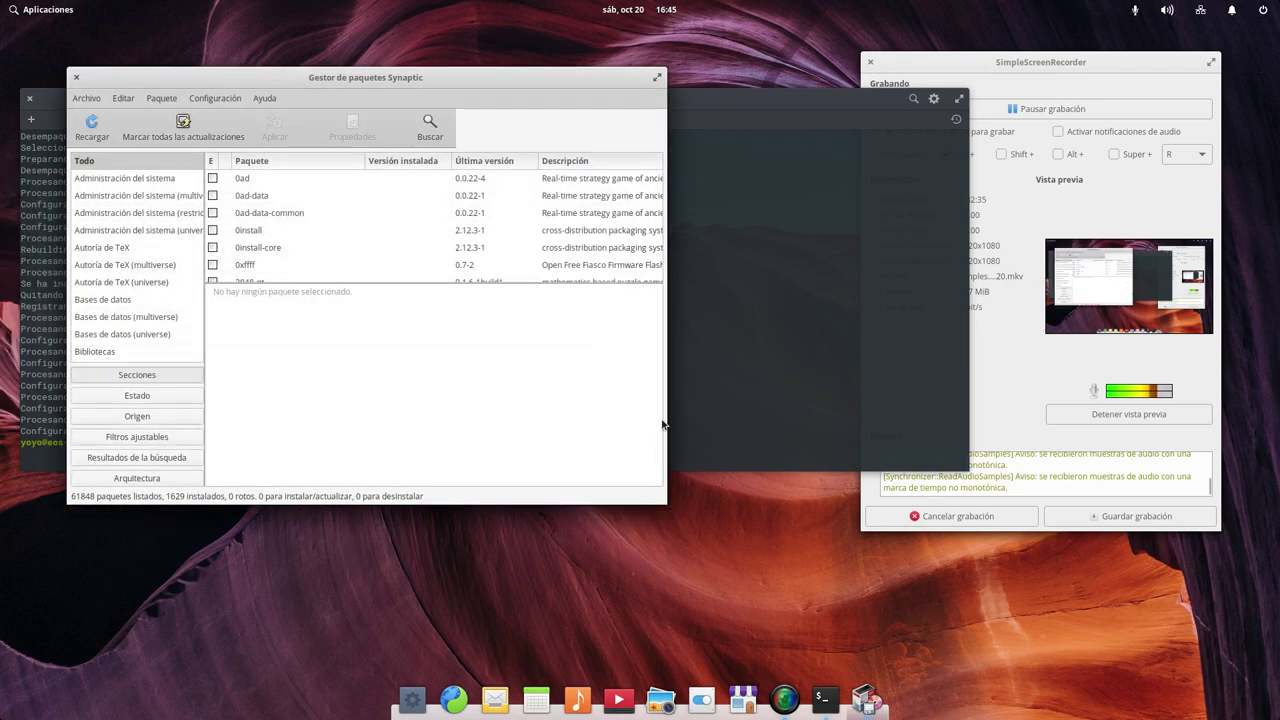
drag(666, 503, 1188, 612)
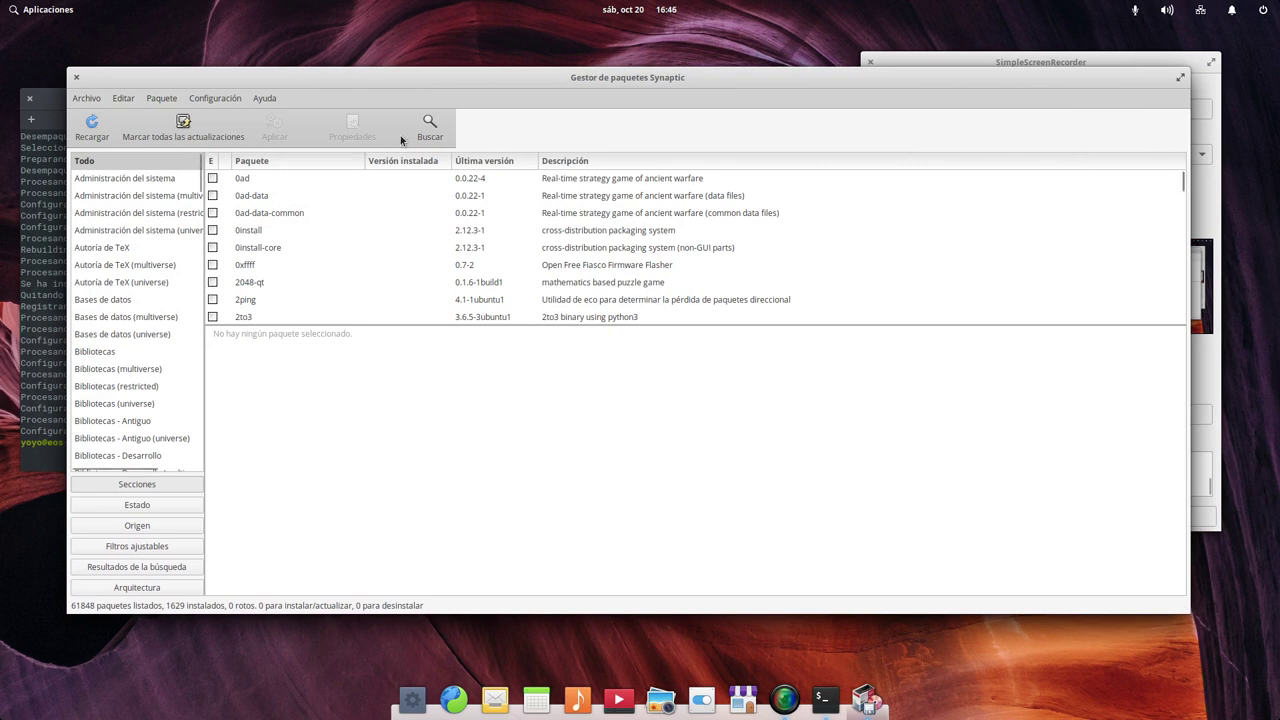
Step: Search Synaptic for "firefox", enlarge the package list and view the details of the firefox-locale-es package
click(429, 126)
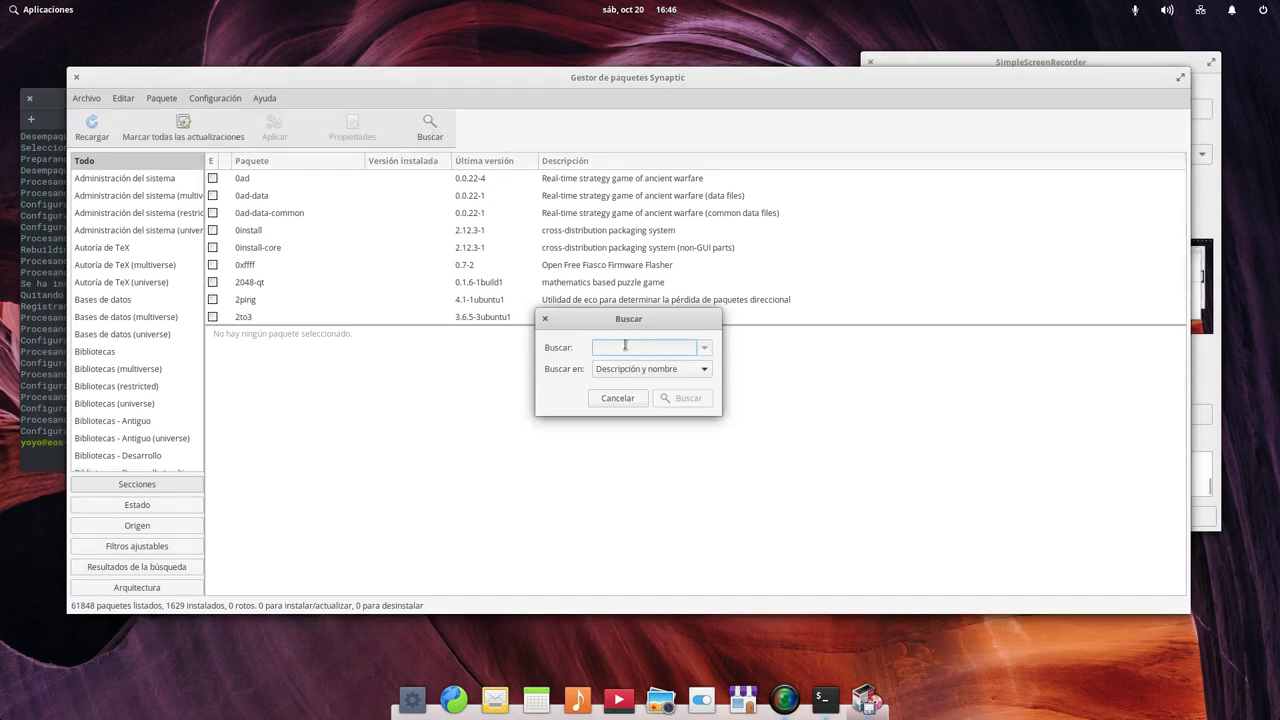
text(firefox)
key(Return)
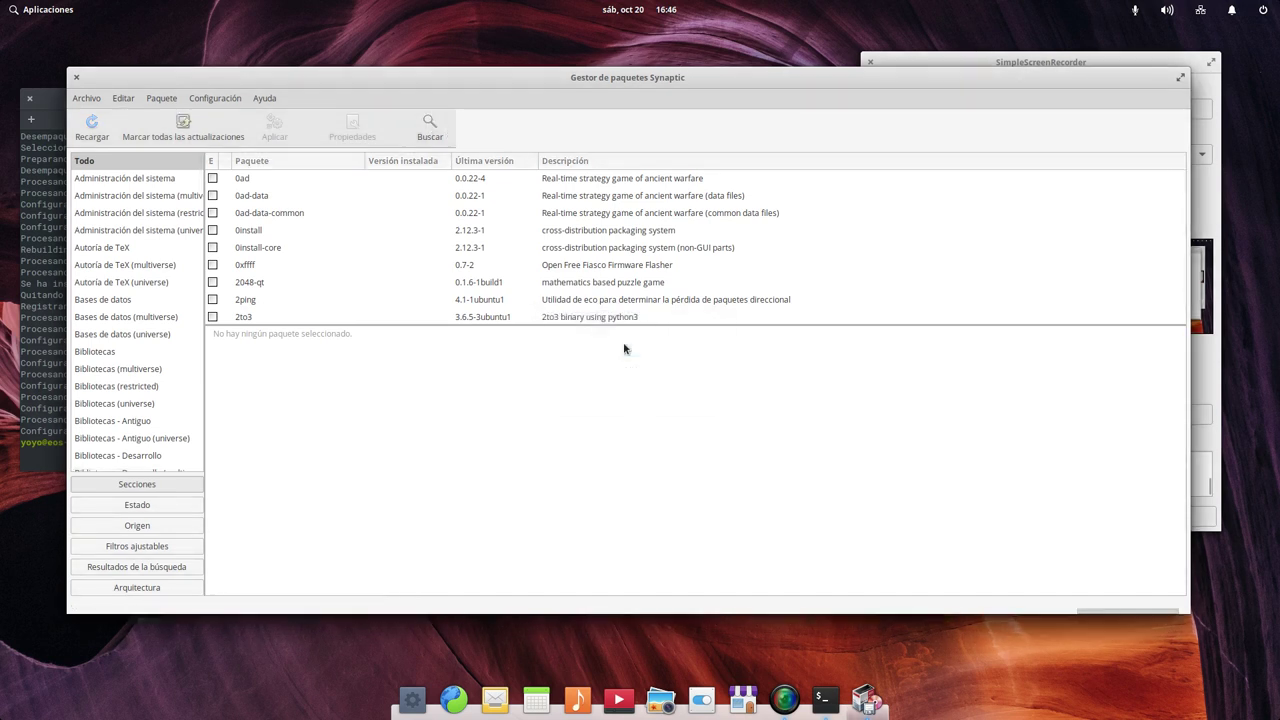
scroll(445, 228, down, 10)
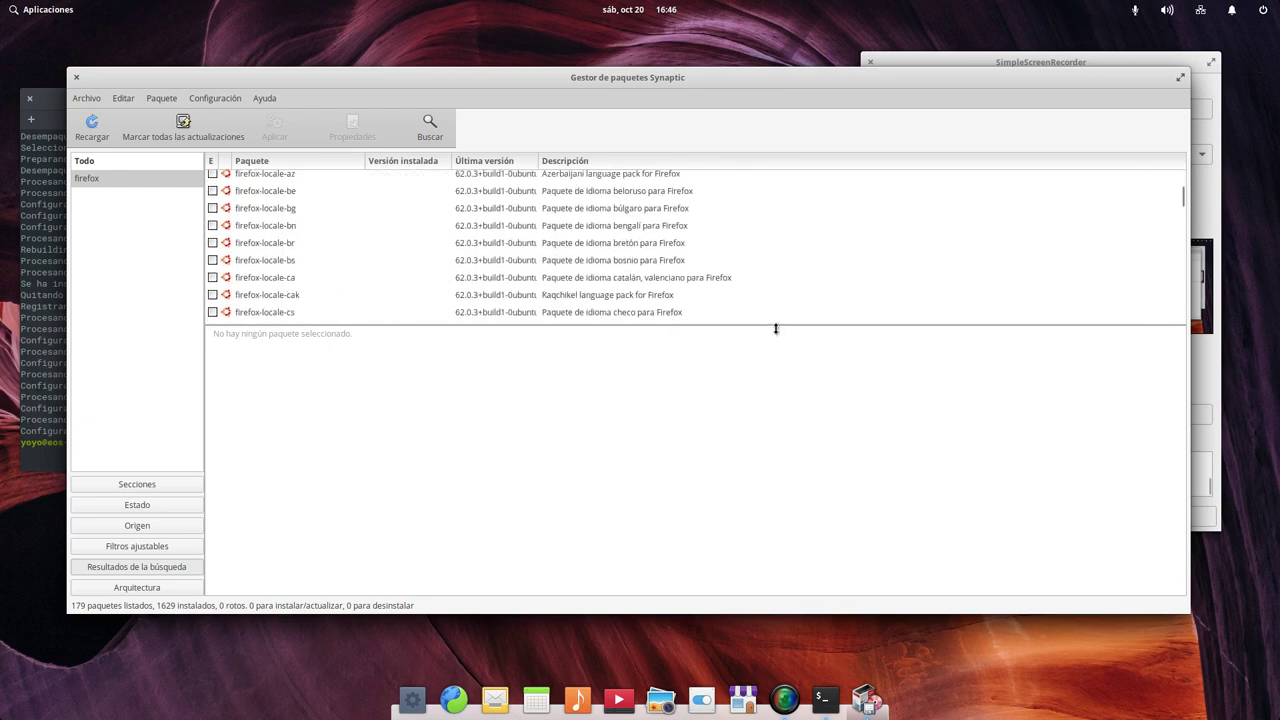
drag(775, 328, 765, 468)
scroll(508, 328, down, 4)
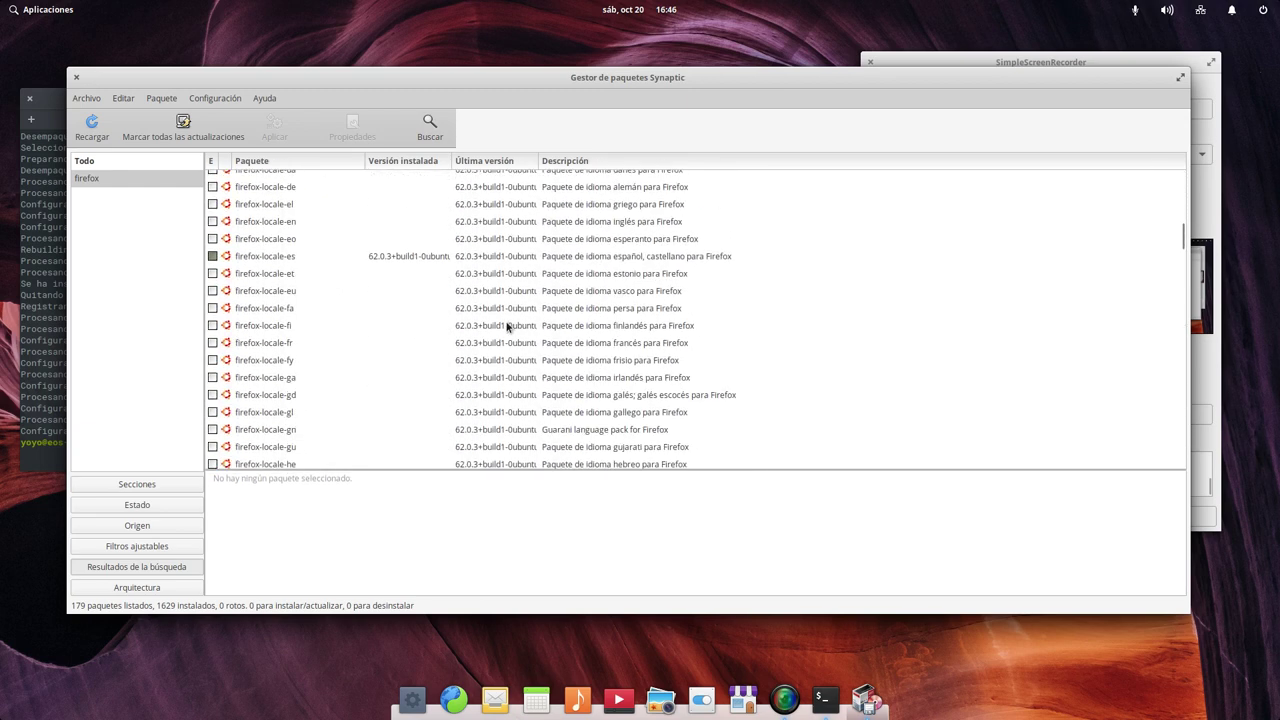
click(424, 256)
scroll(394, 315, up, 10)
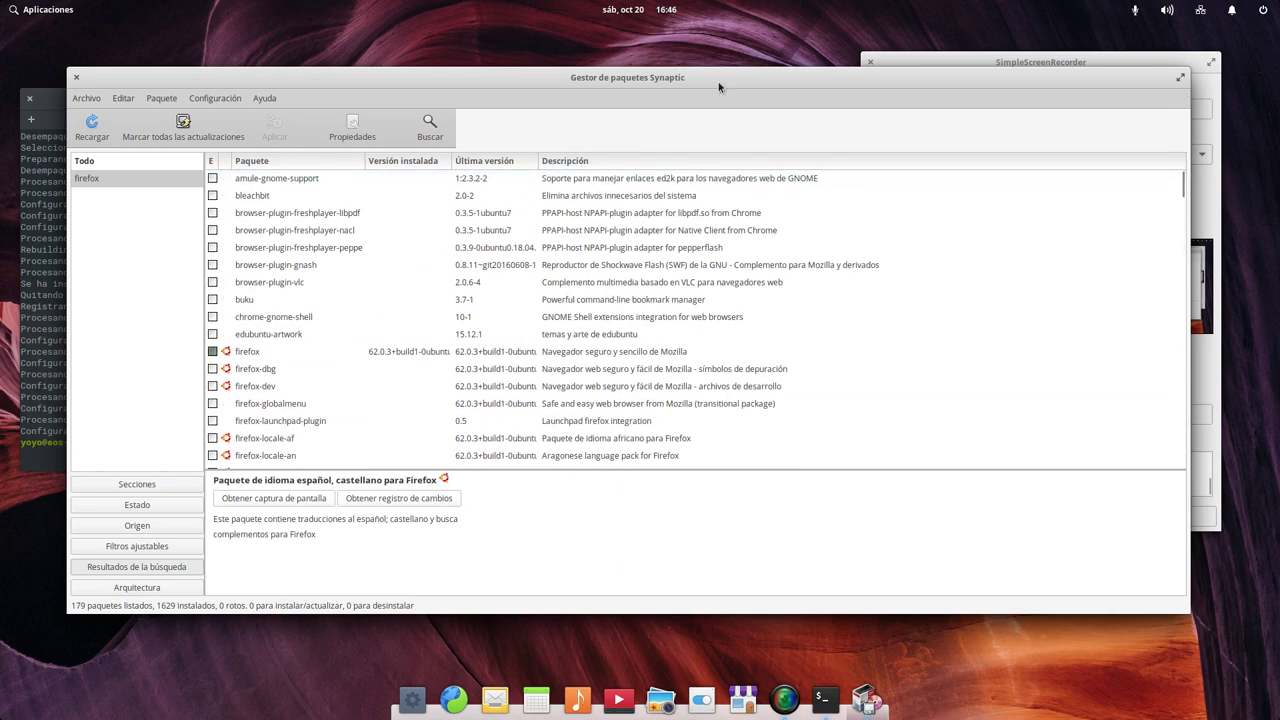
Step: Close Synaptic and the terminal window
click(75, 78)
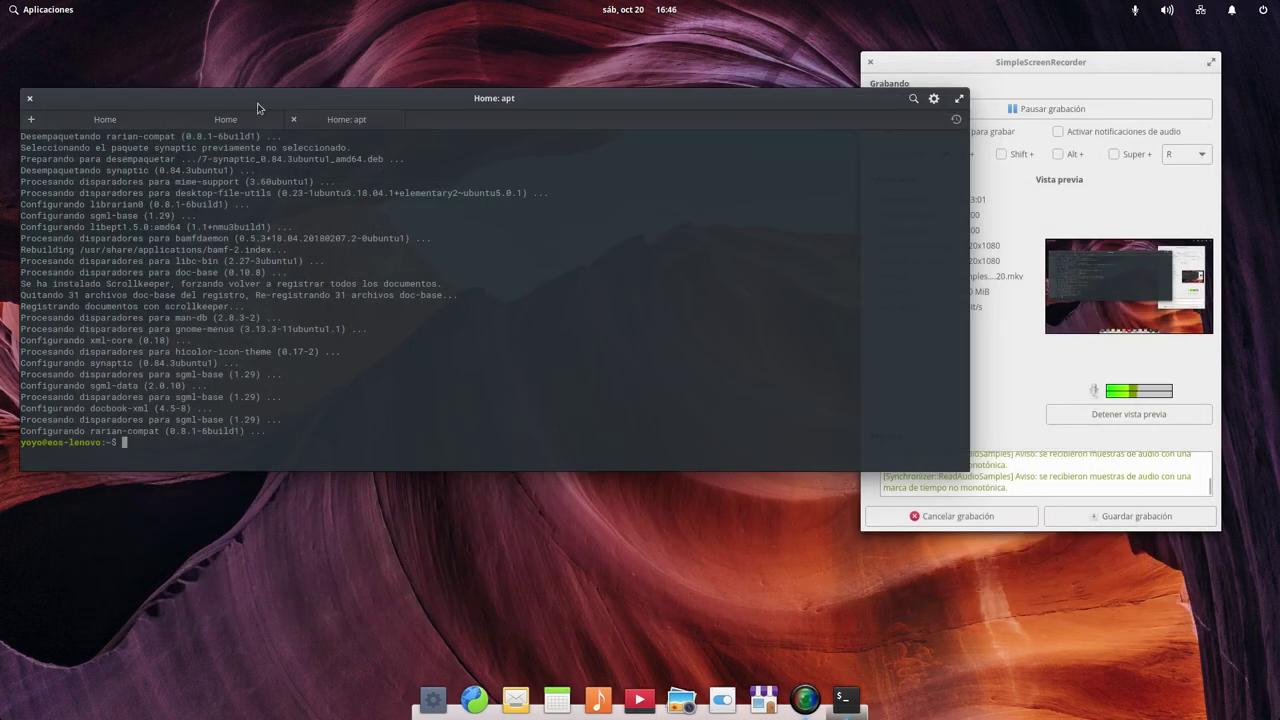
drag(484, 102, 511, 97)
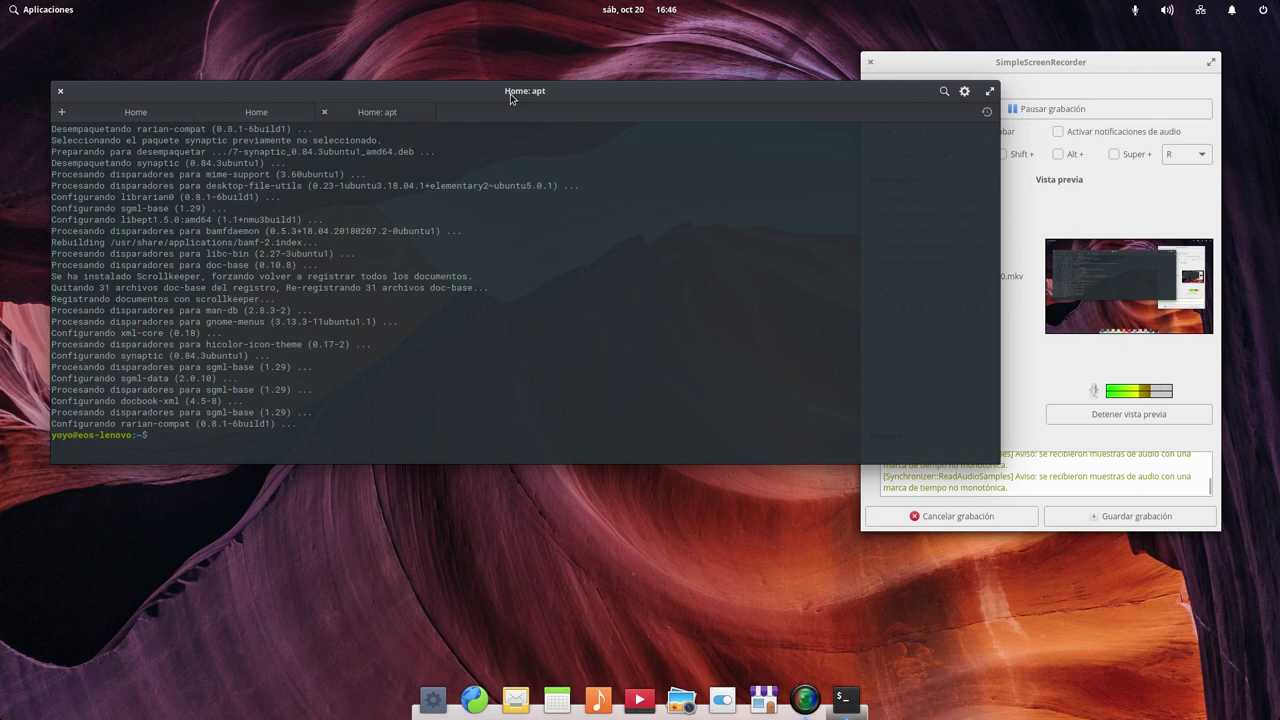
click(57, 90)
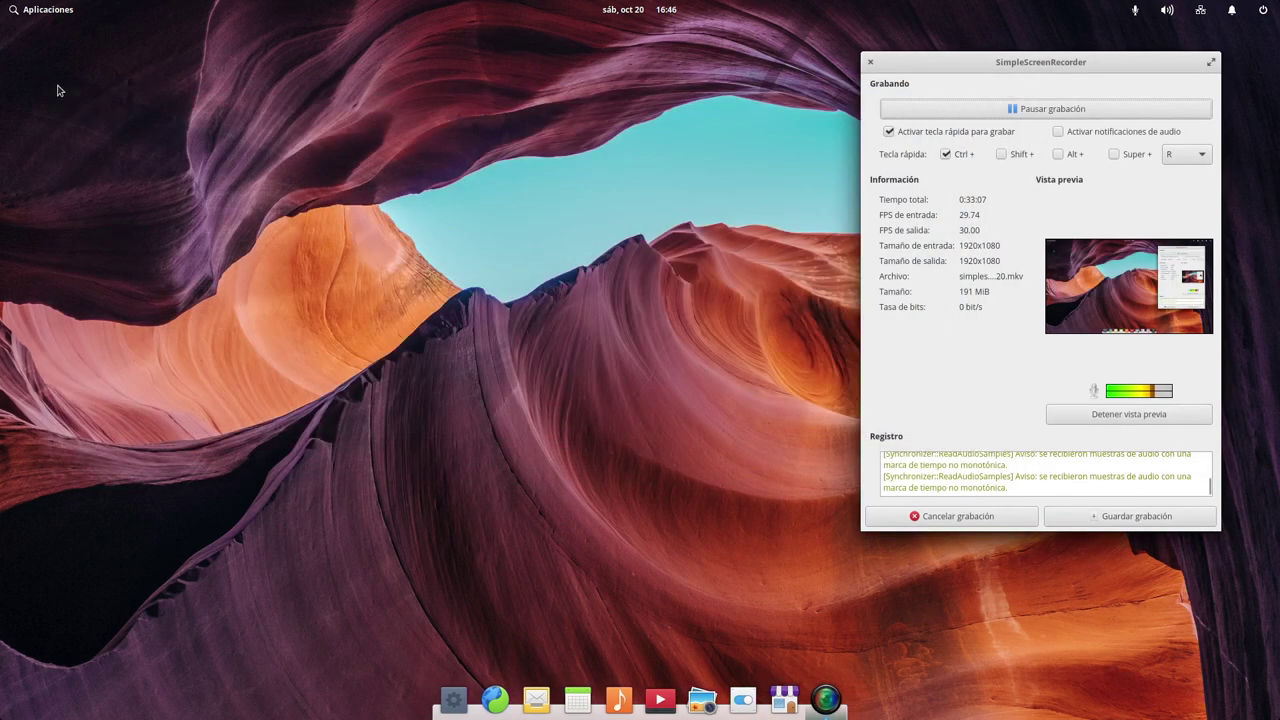
Step: Open the system settings (Ajustes del sistema), reposition the window and show the default applications under Aplicaciones
click(745, 701)
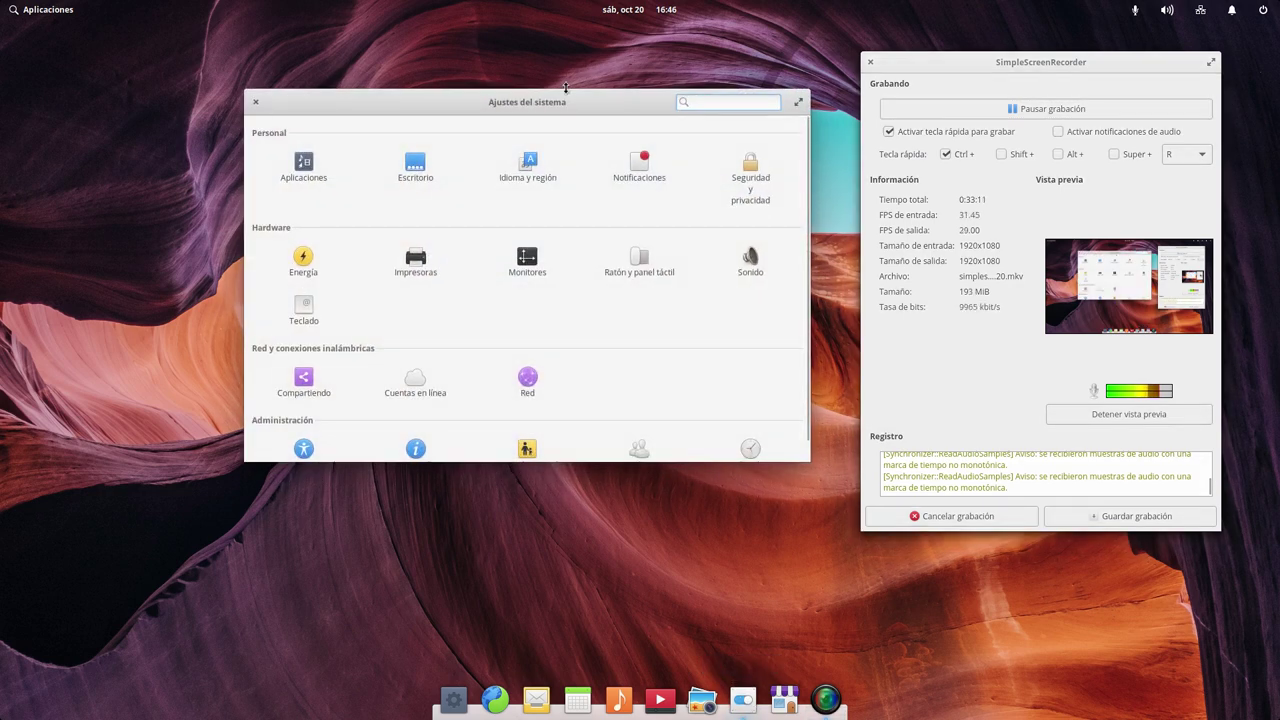
drag(563, 101, 459, 72)
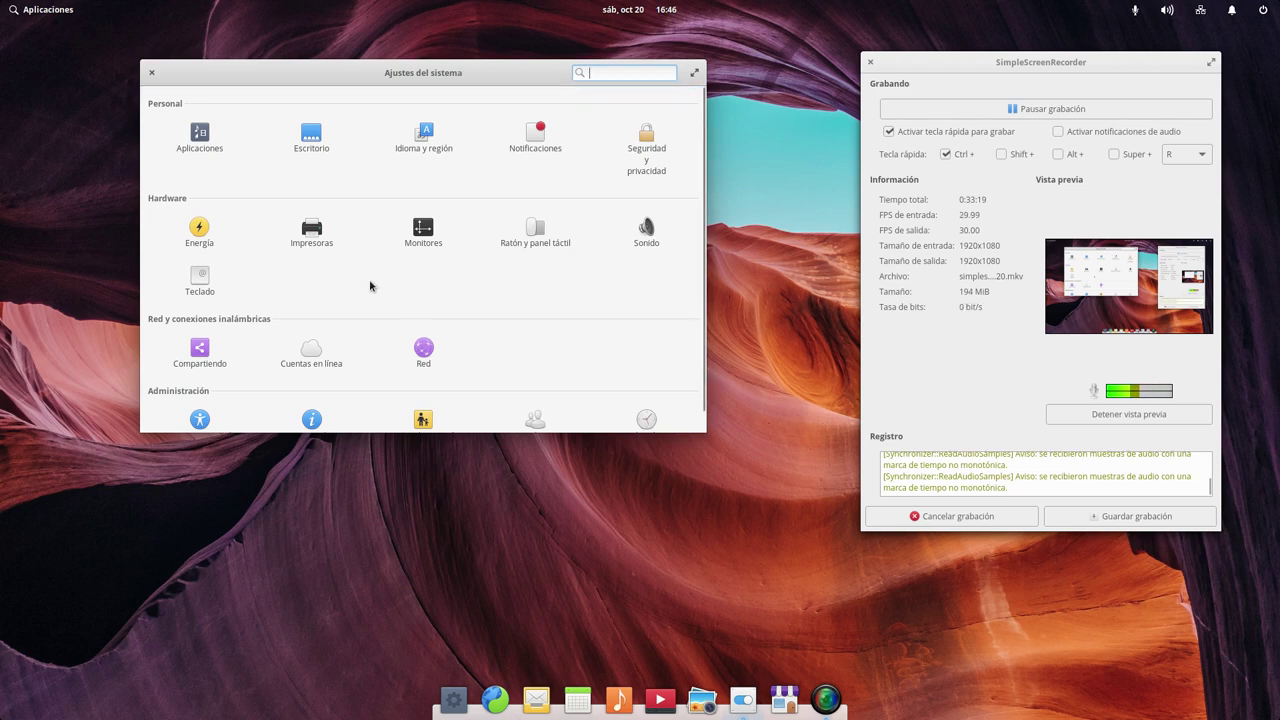
click(205, 133)
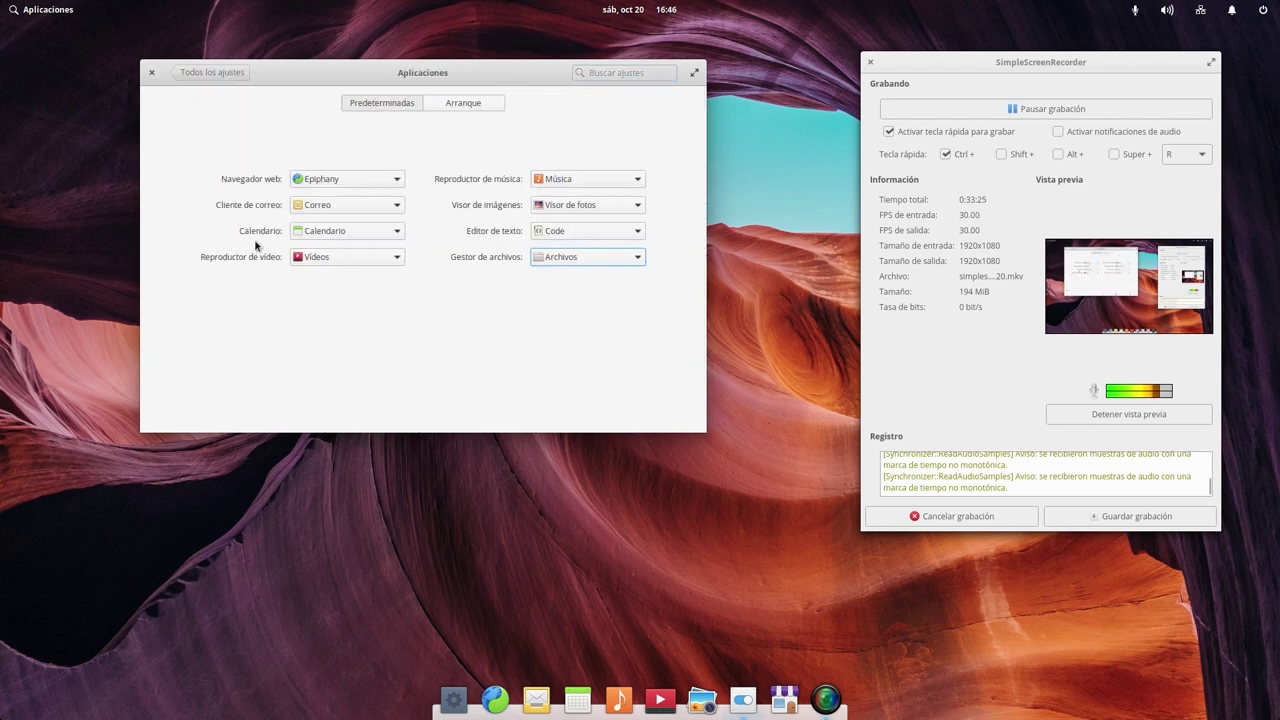
Step: View the choices for the default Navegador web and Gestor de archivos without changing either one
click(336, 179)
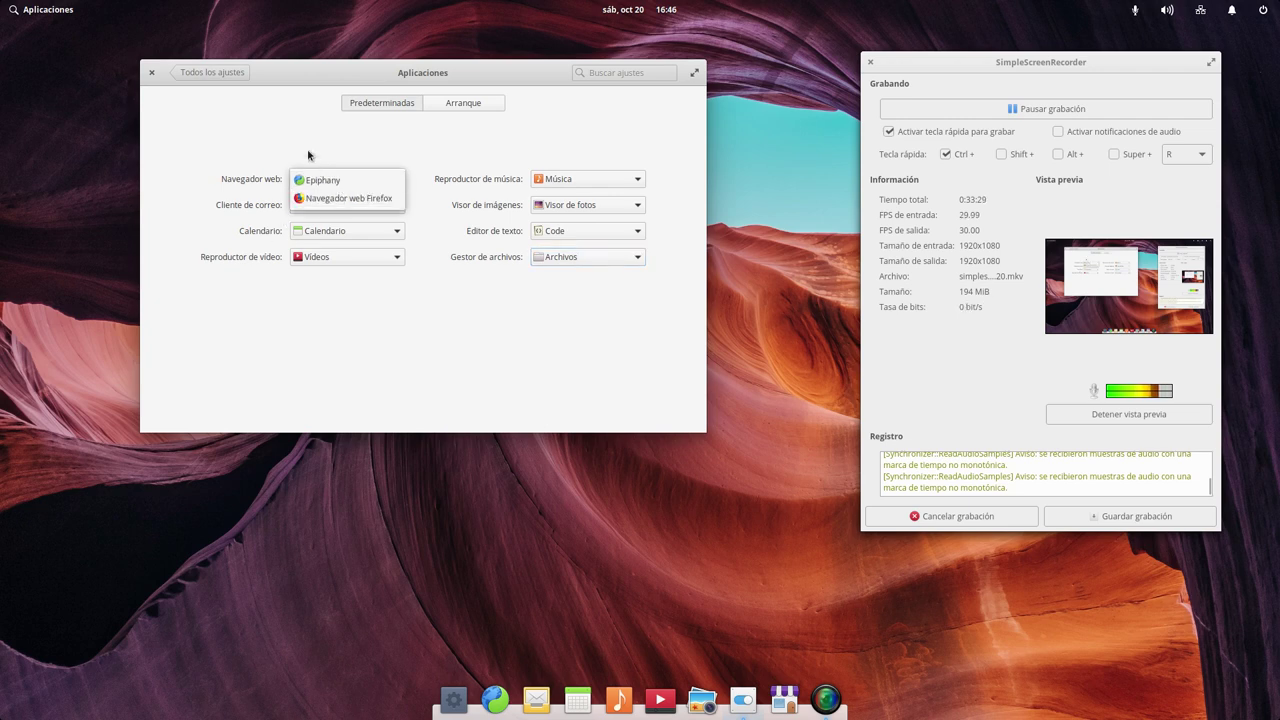
click(310, 155)
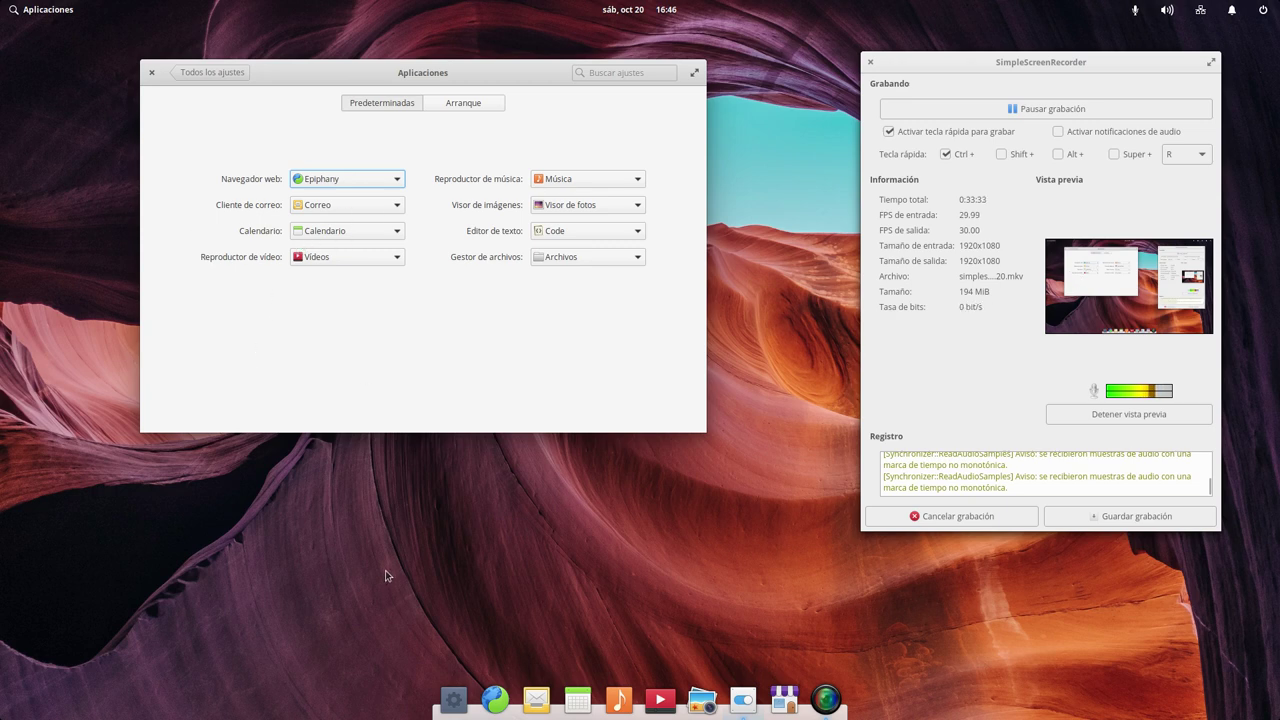
click(599, 256)
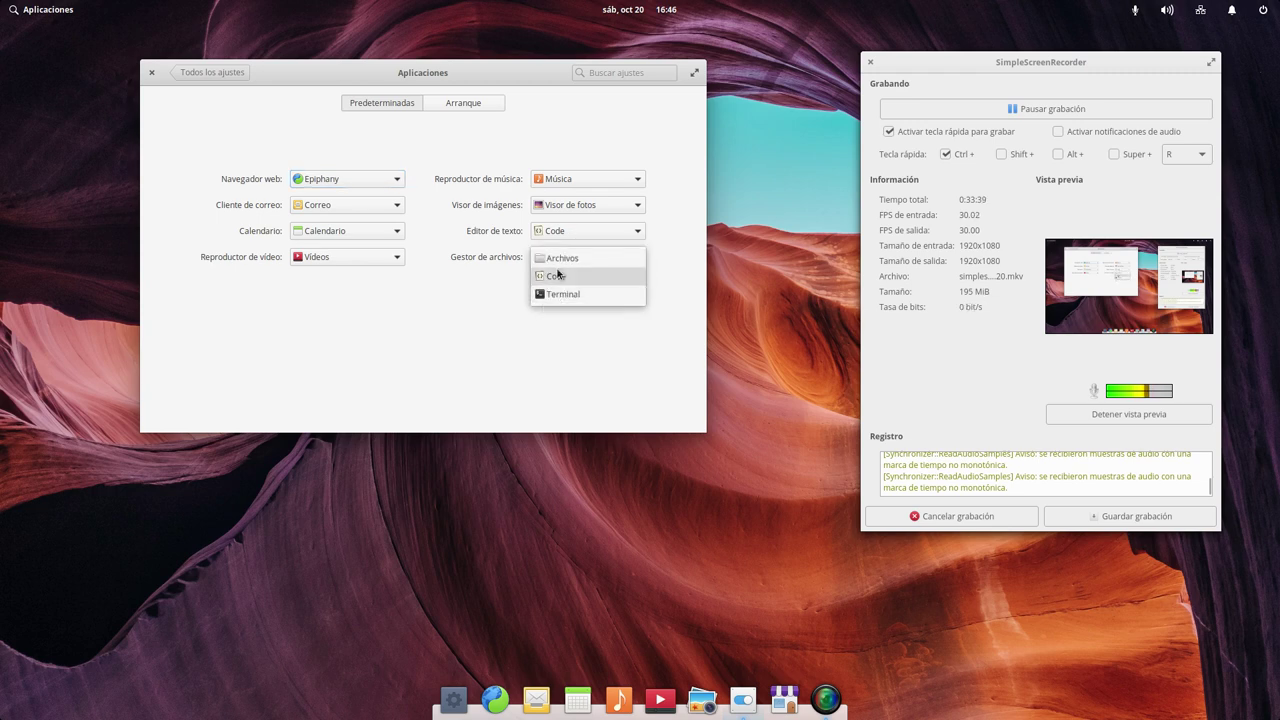
click(397, 338)
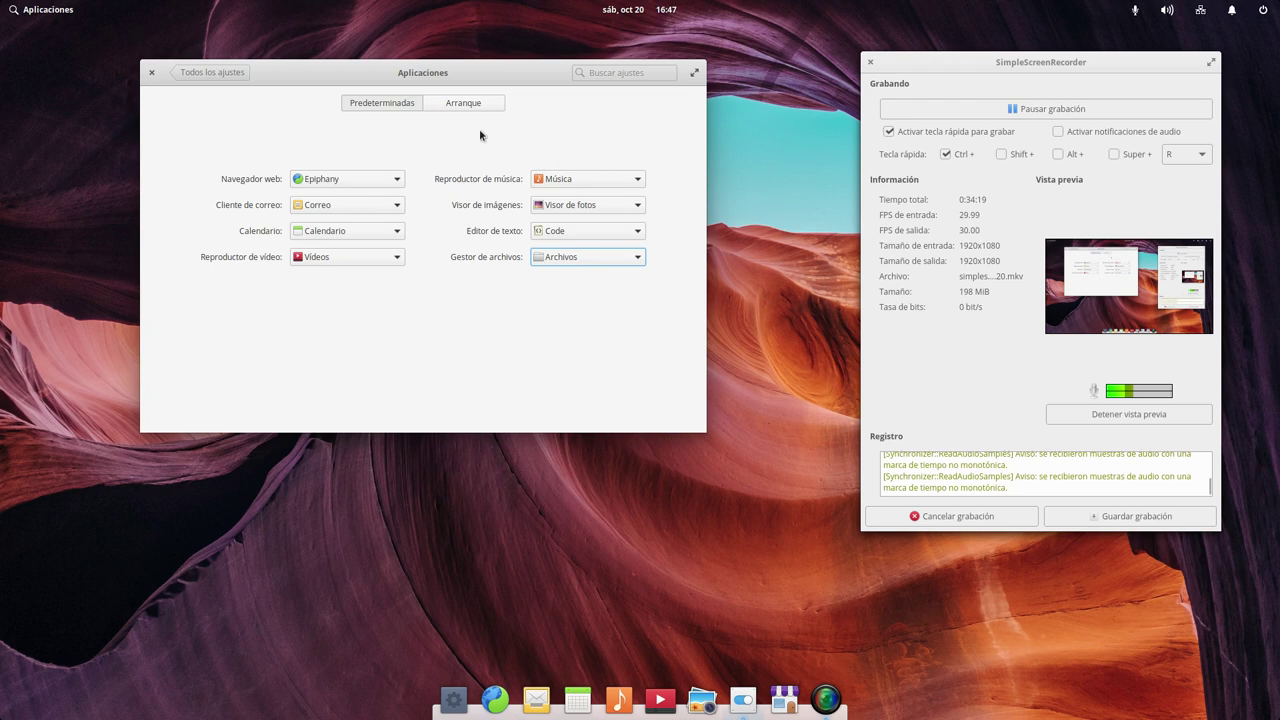
Step: View the startup applications (Arranque), return to Predeterminadas and go back to all settings
click(464, 104)
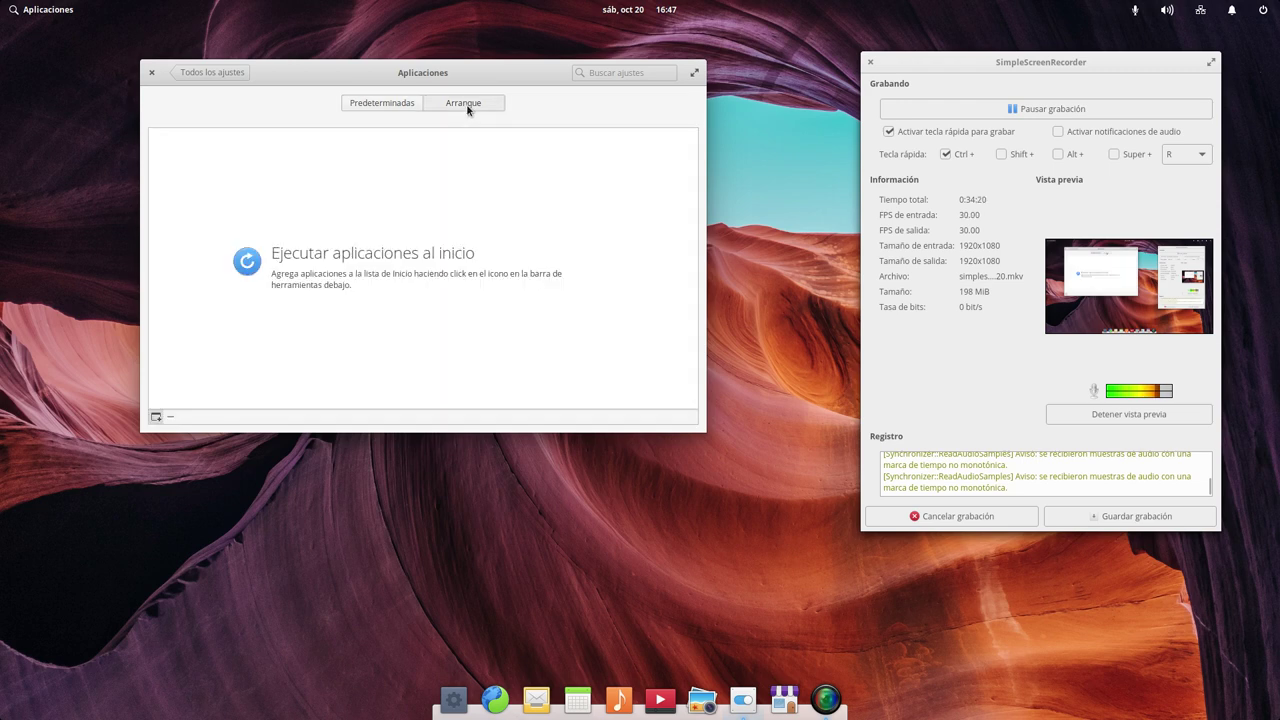
click(381, 103)
click(229, 72)
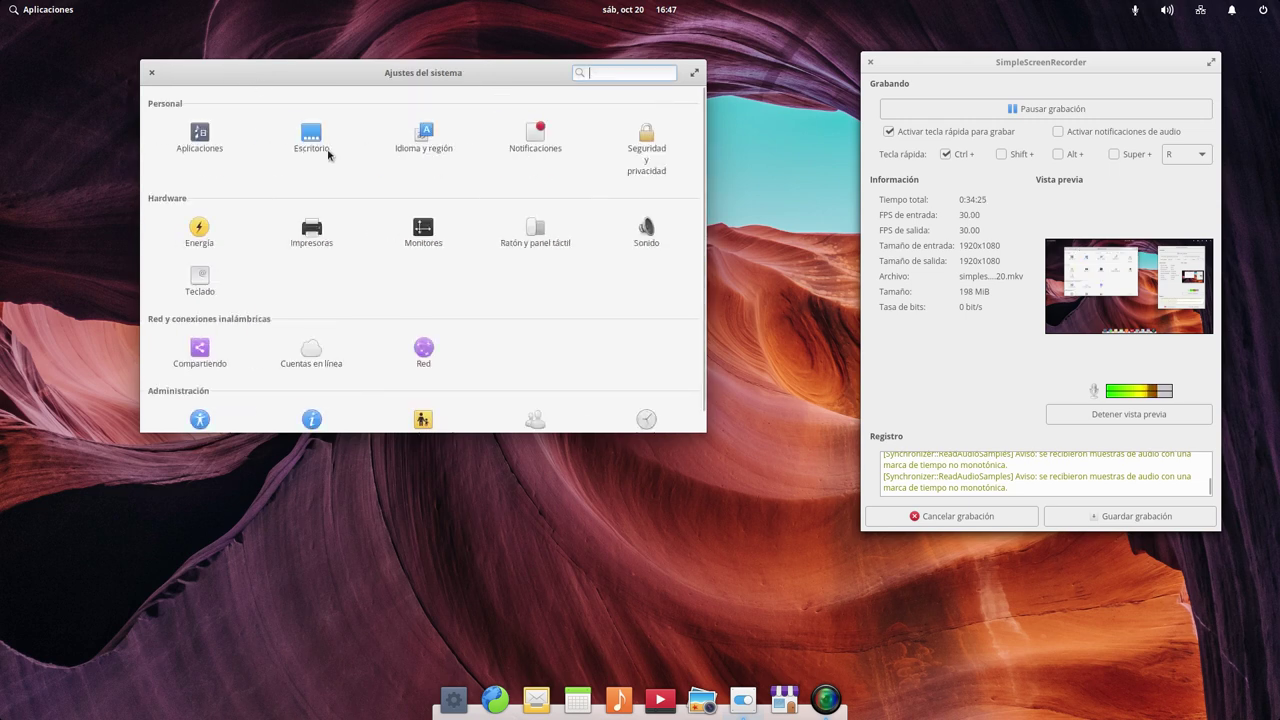
Step: Open the Escritorio settings and look through the wallpapers, the Dock options and the Esquinas activas page
click(333, 148)
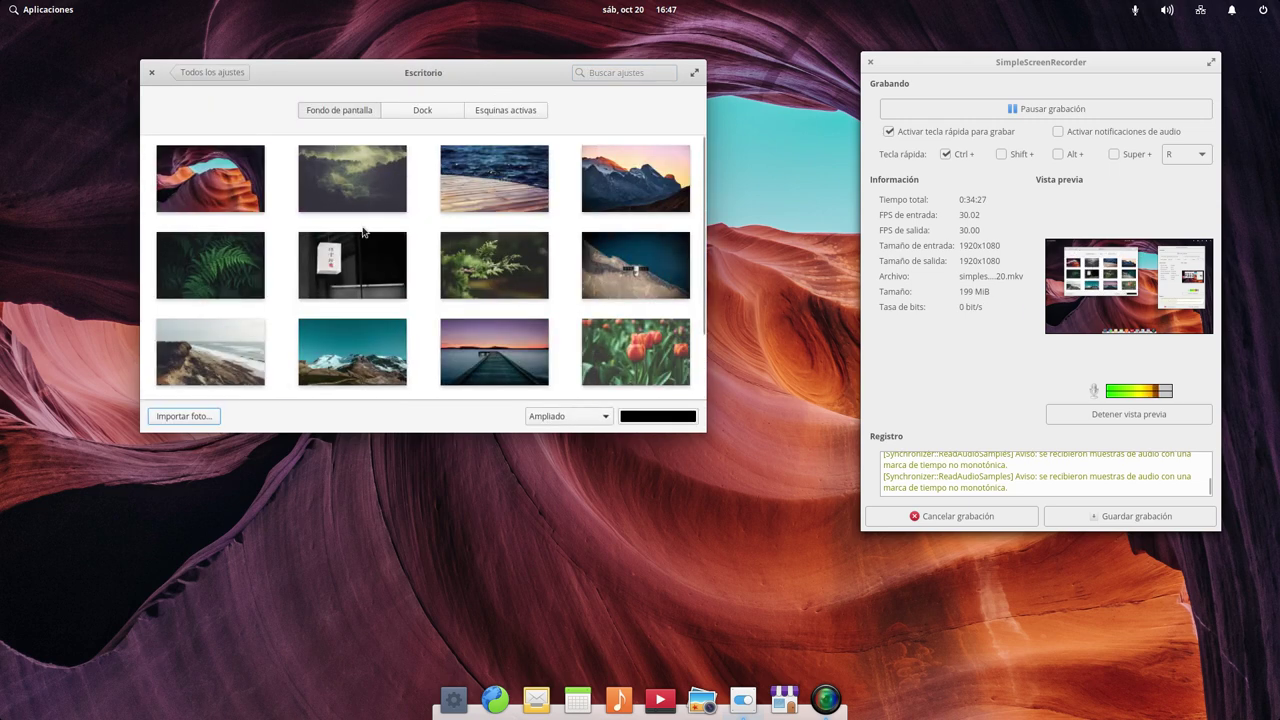
scroll(366, 230, down, 3)
scroll(366, 228, up, 3)
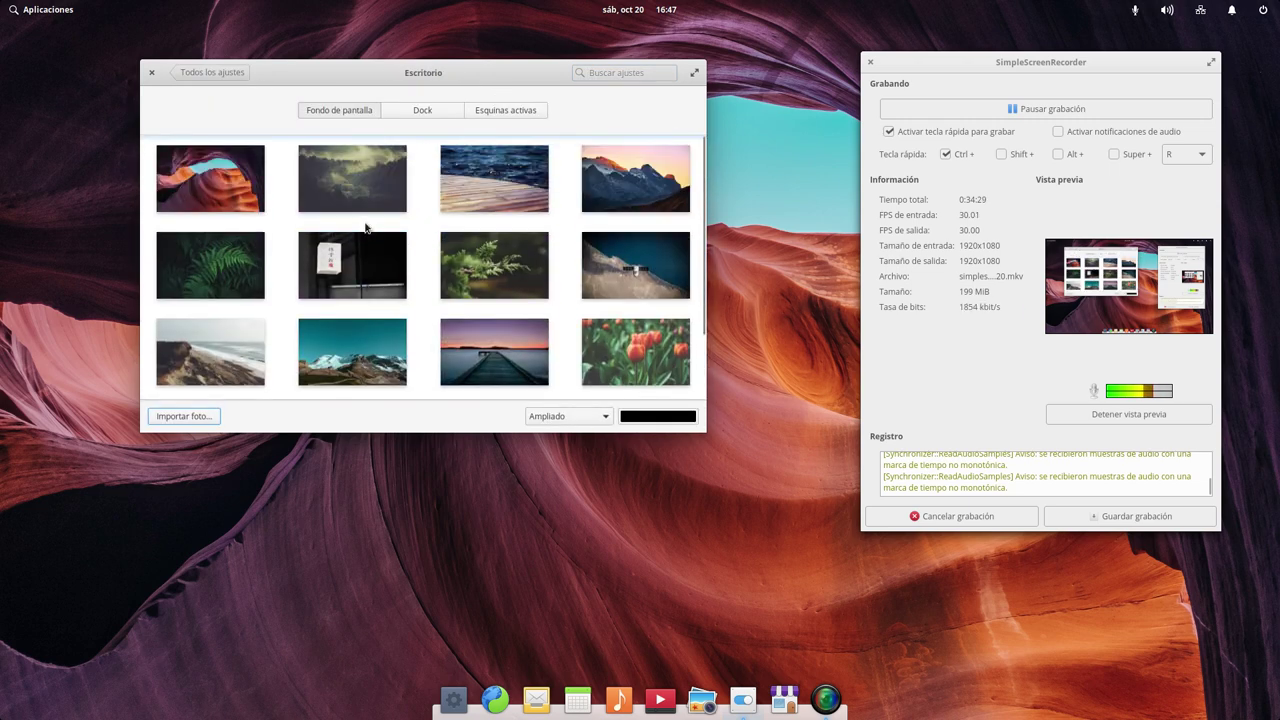
click(415, 111)
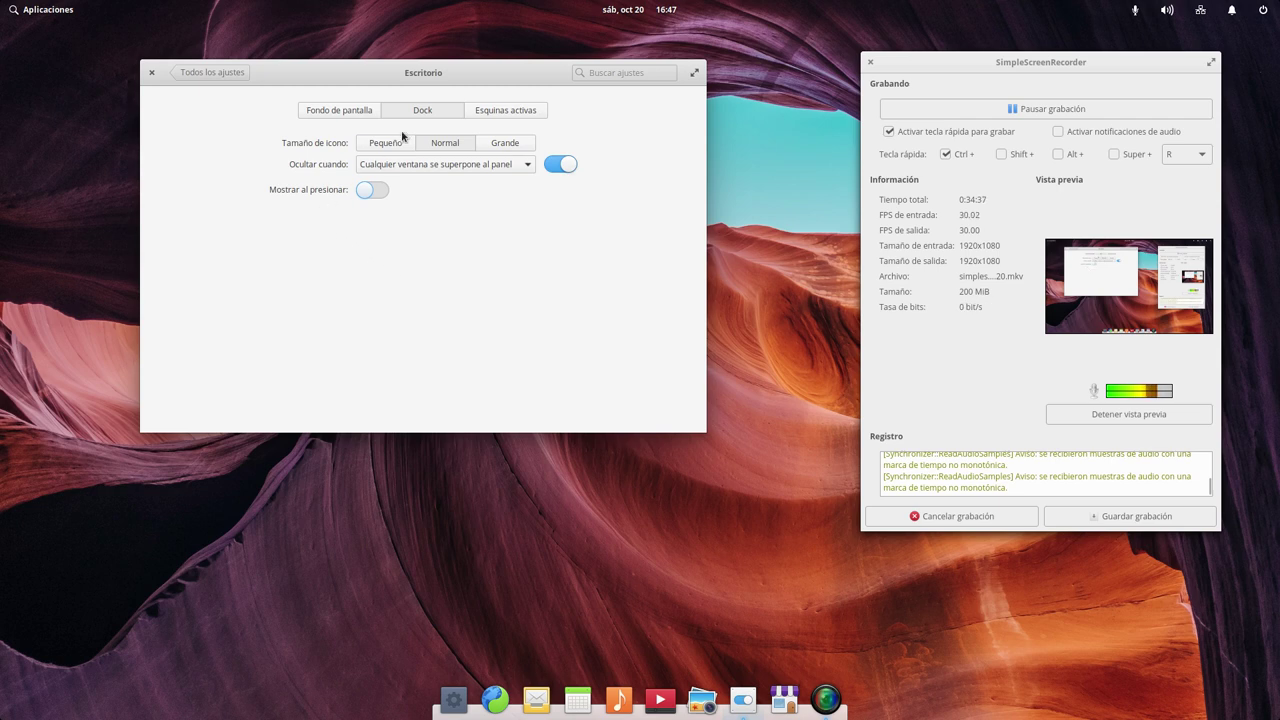
click(495, 109)
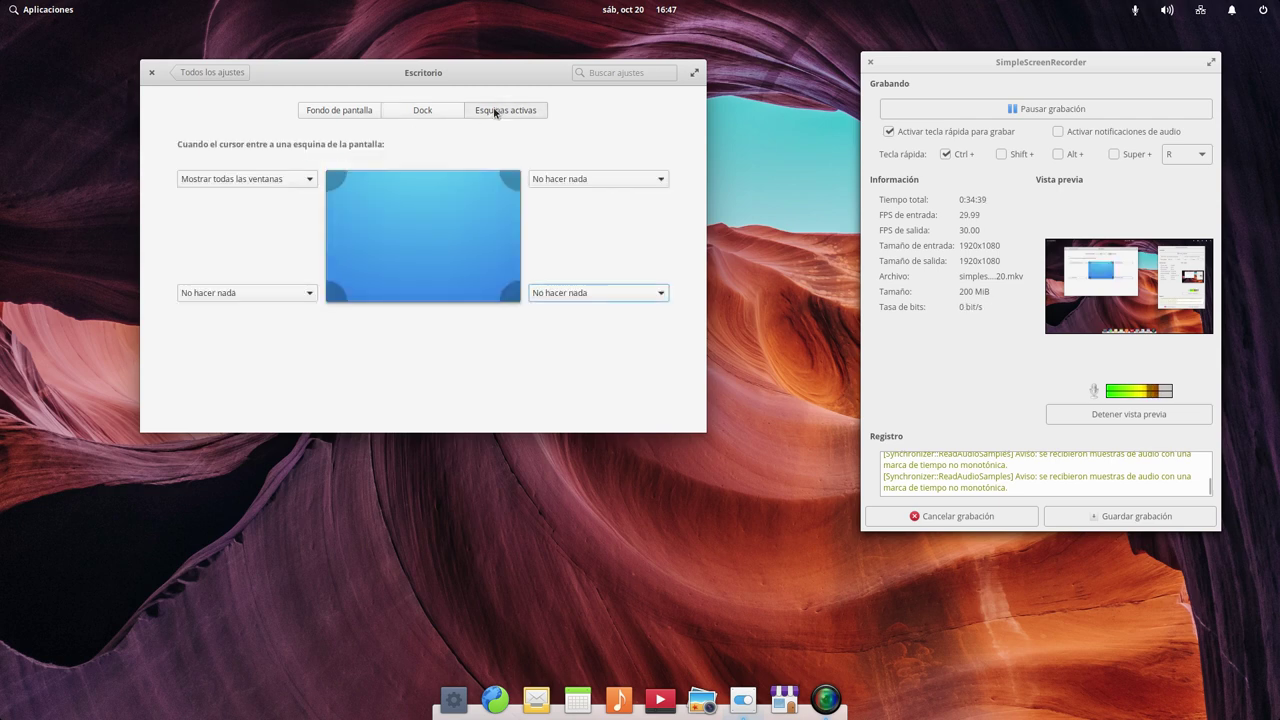
Step: Try No hacer nada for the upper-left hot corner, restore Mostrar todas las ventanas, trigger the corner and return to all settings
click(285, 178)
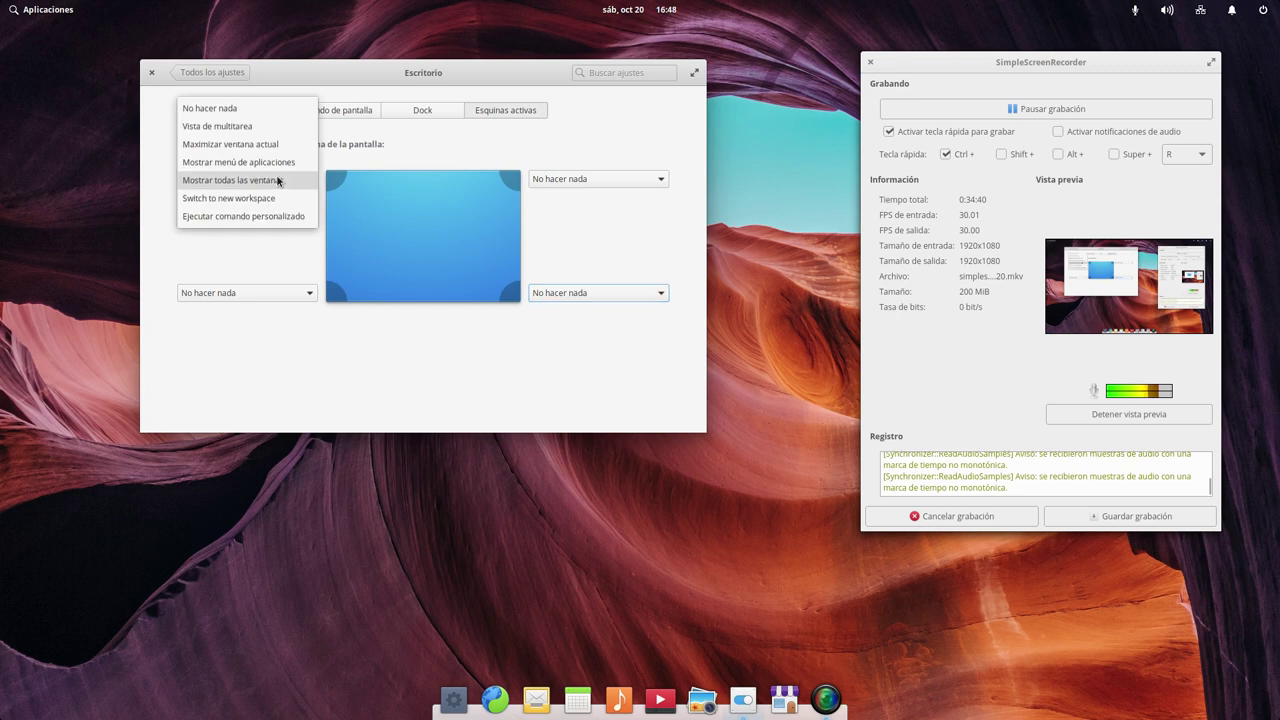
click(254, 109)
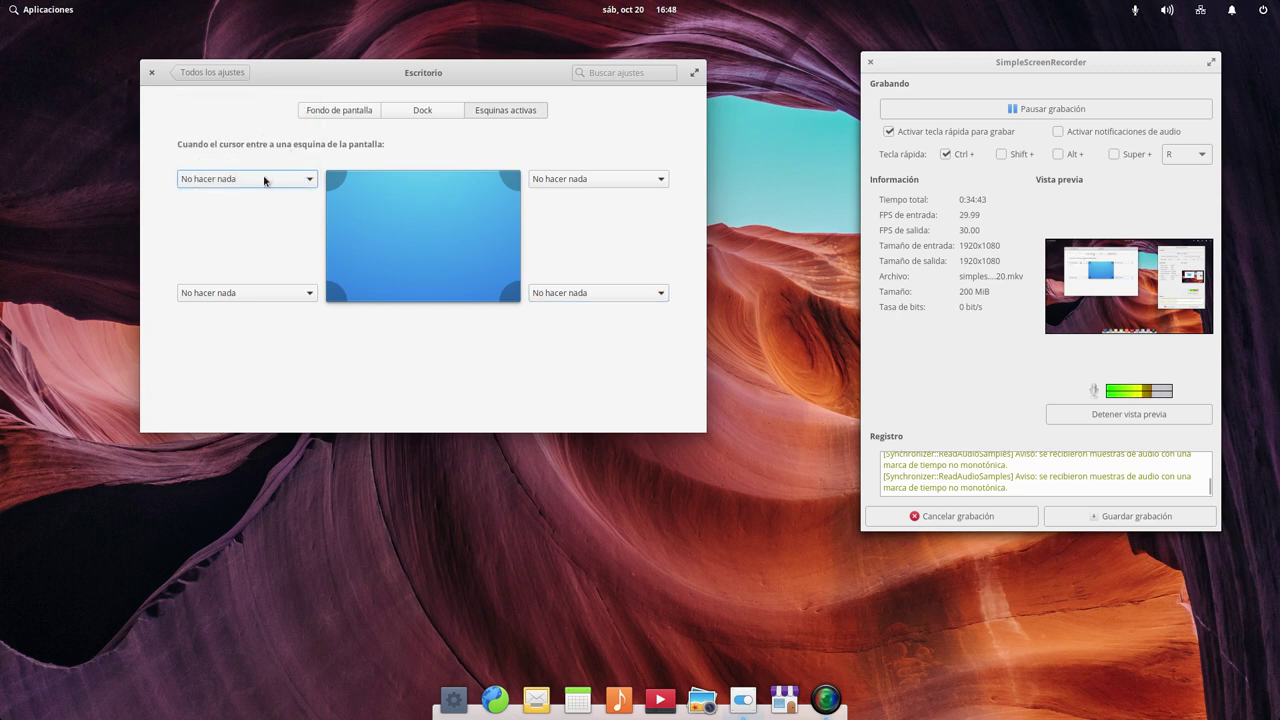
click(264, 181)
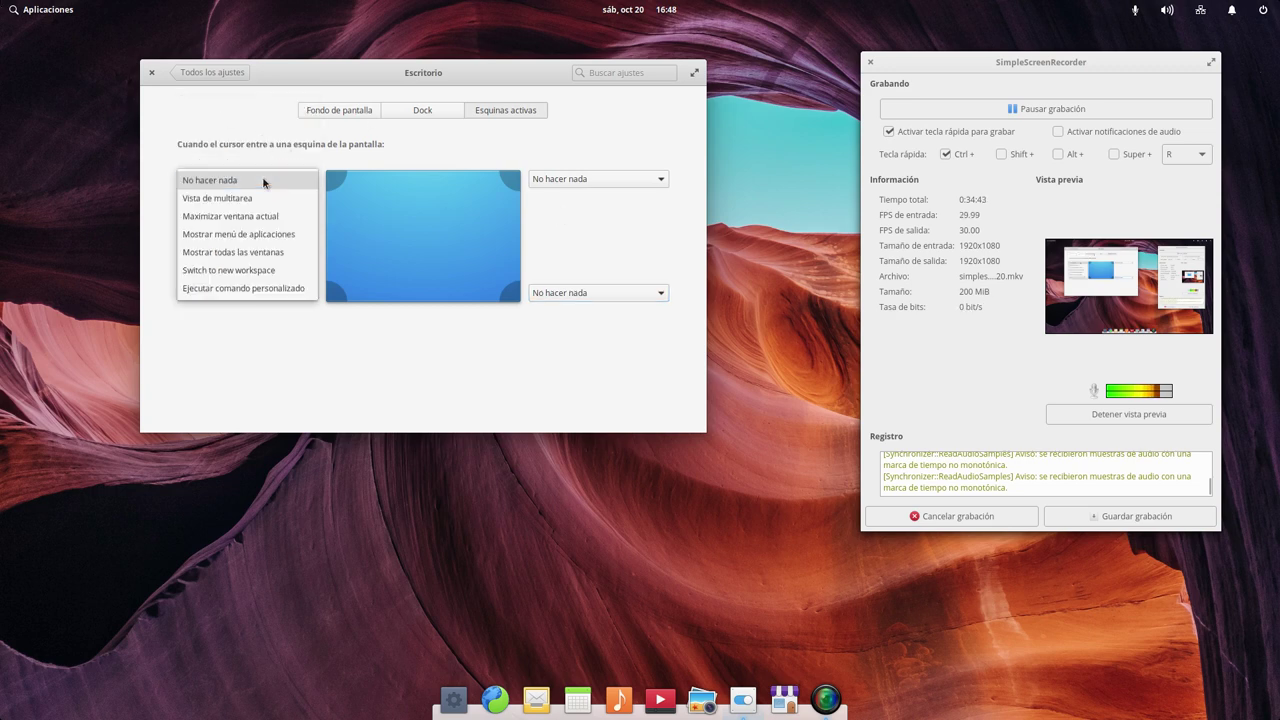
click(266, 257)
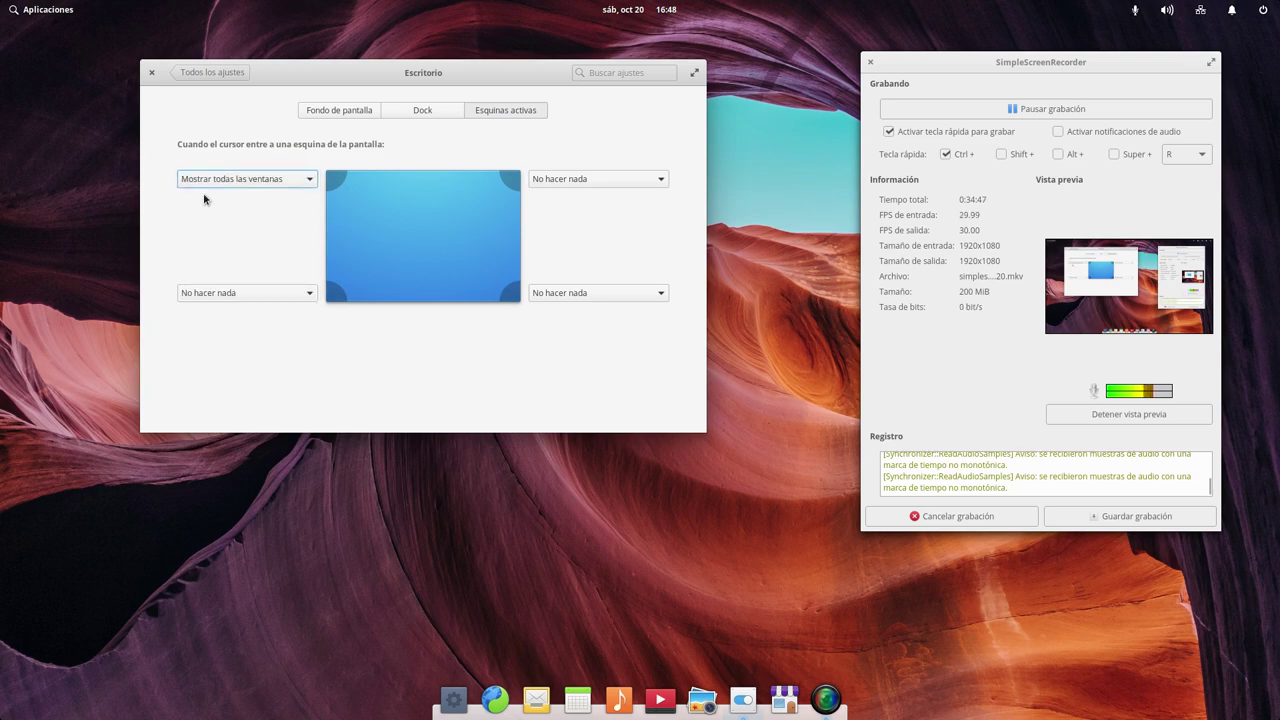
mouse_move(2, 2)
click(620, 325)
click(217, 72)
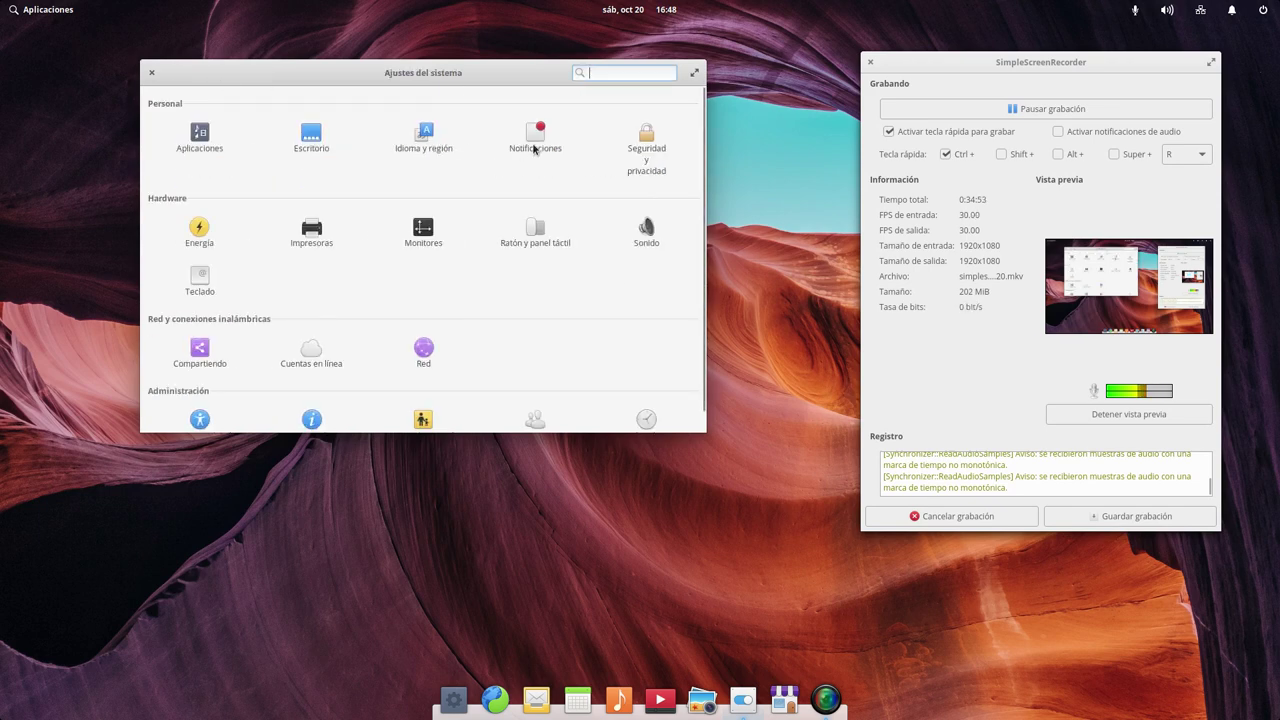
Step: Open Idioma y región and complete the language support installation, authenticating with the account password
click(416, 137)
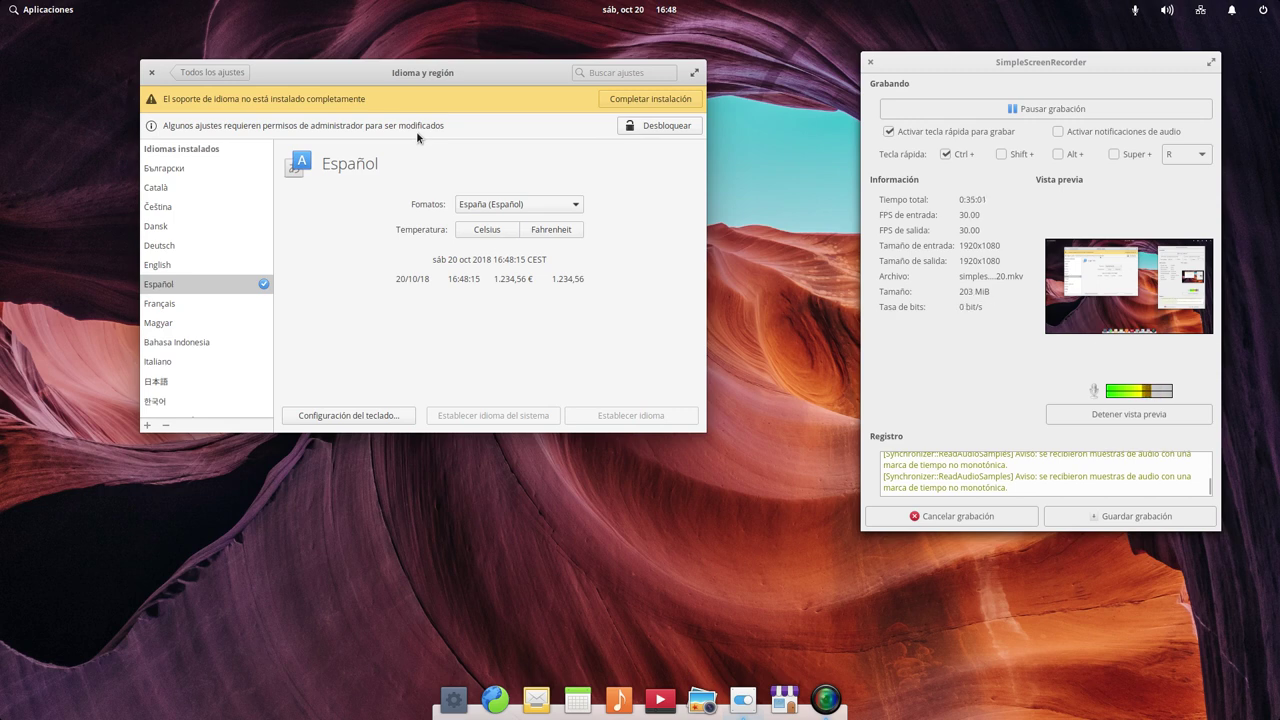
click(634, 101)
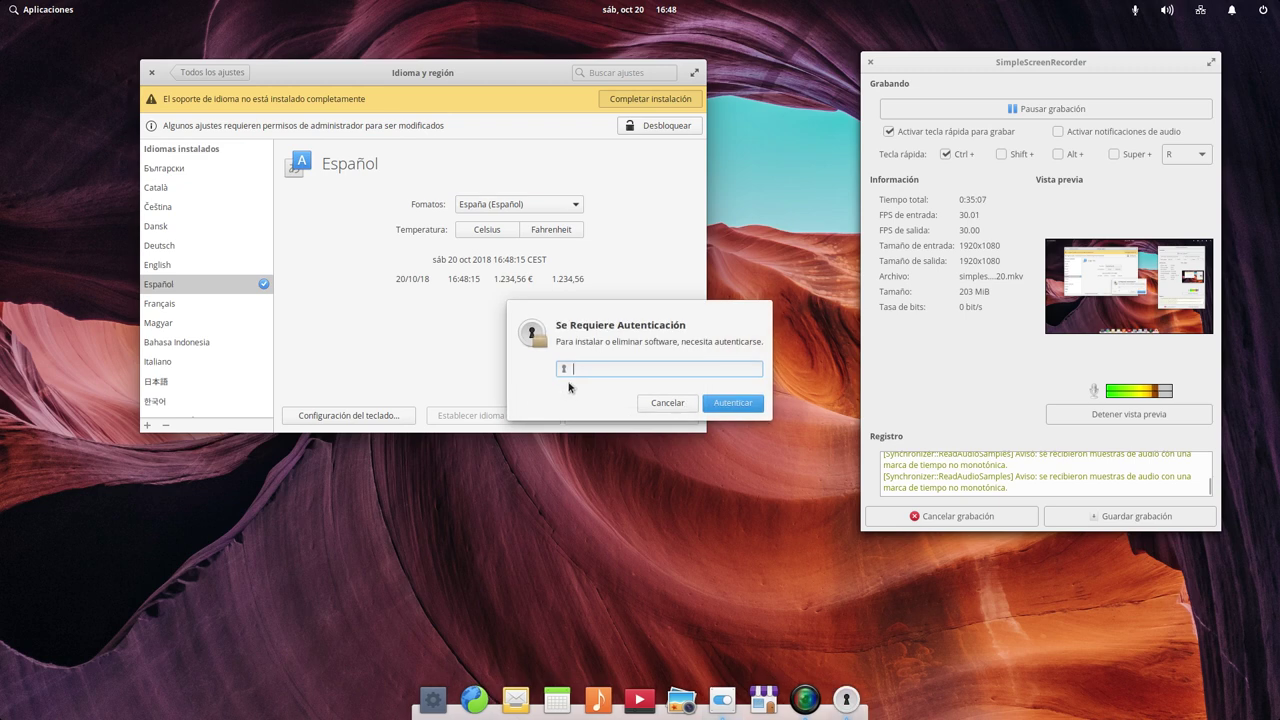
text(••••)
key(Return)
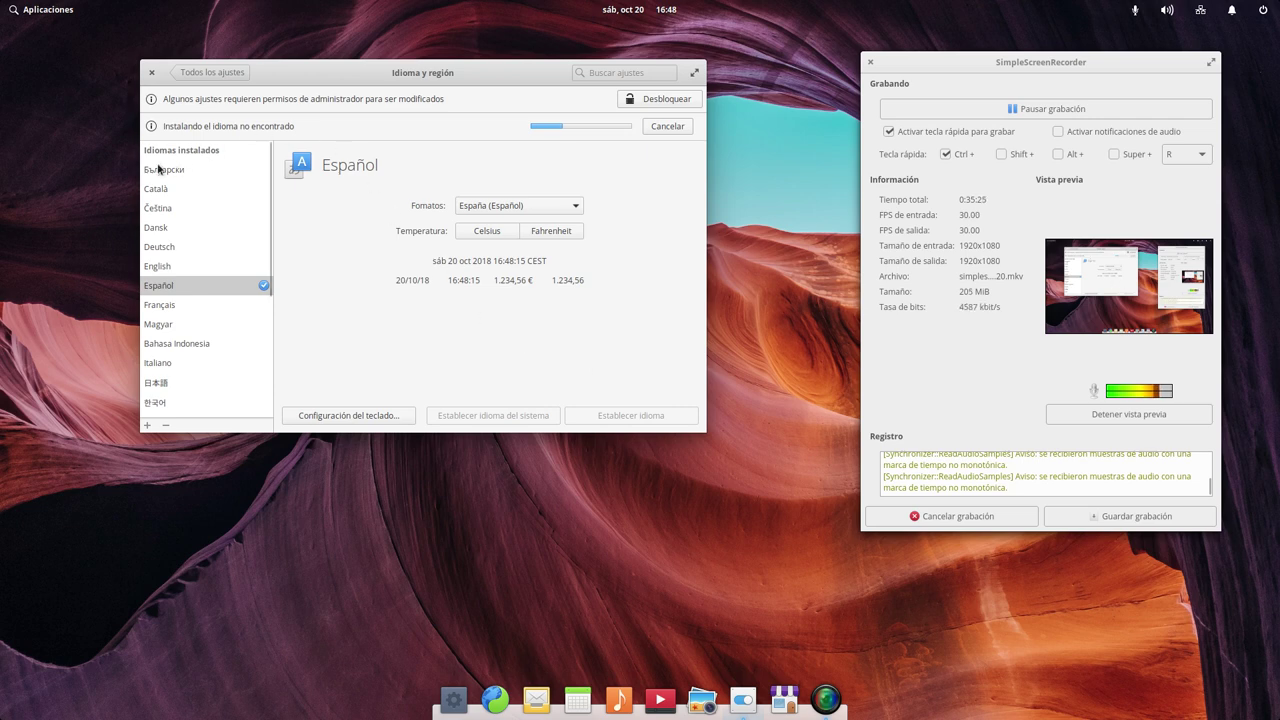
Step: Unlock the language settings with the account password, reposition the window and return to all settings
click(631, 101)
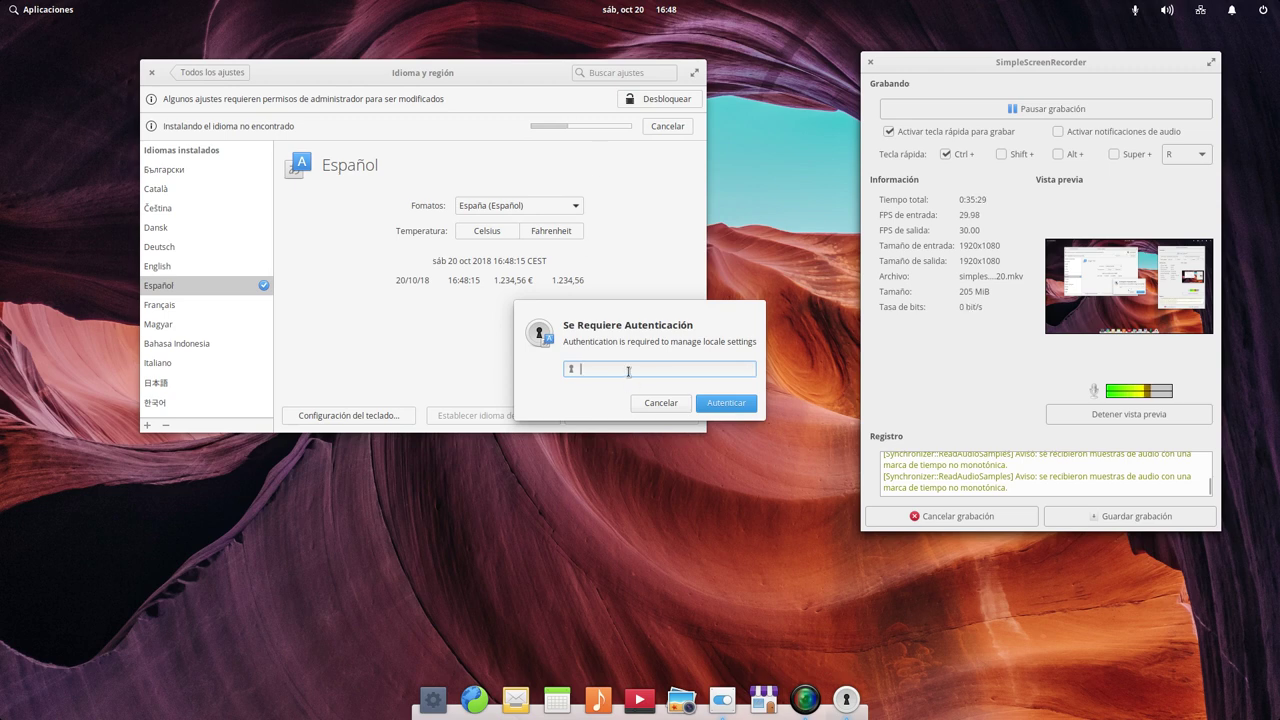
text(••••••••)
key(Return)
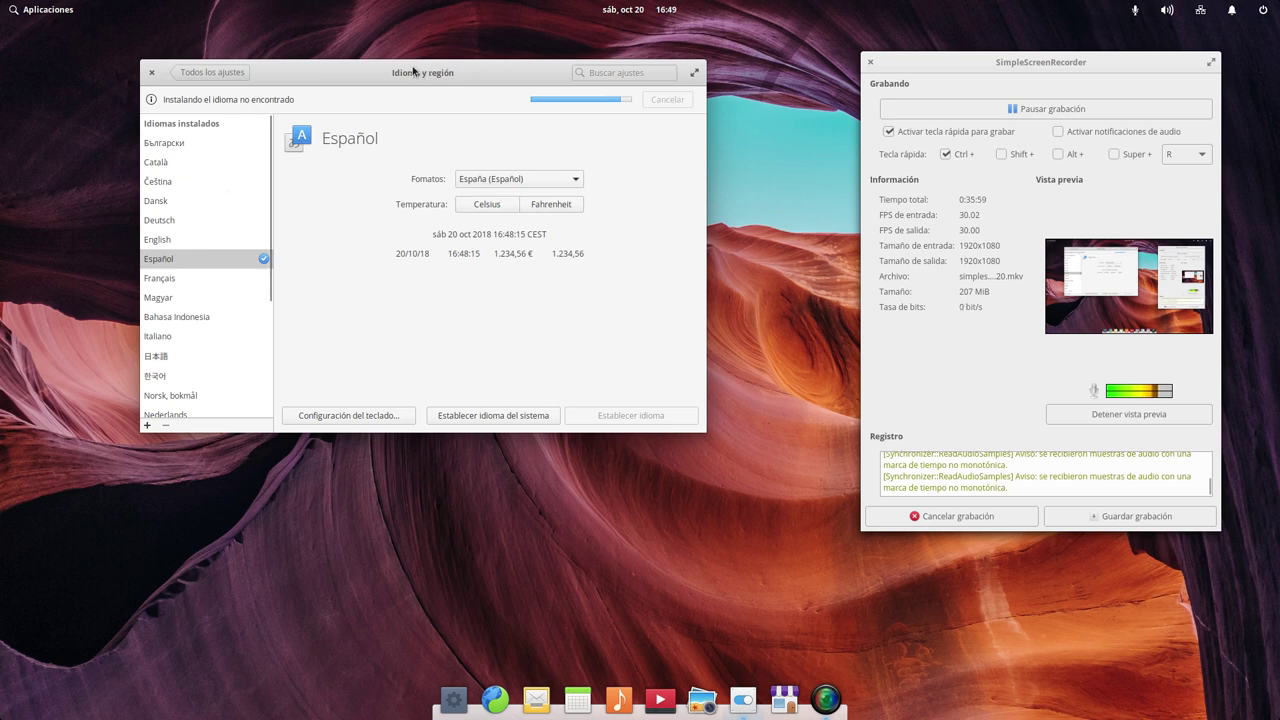
drag(431, 66, 415, 43)
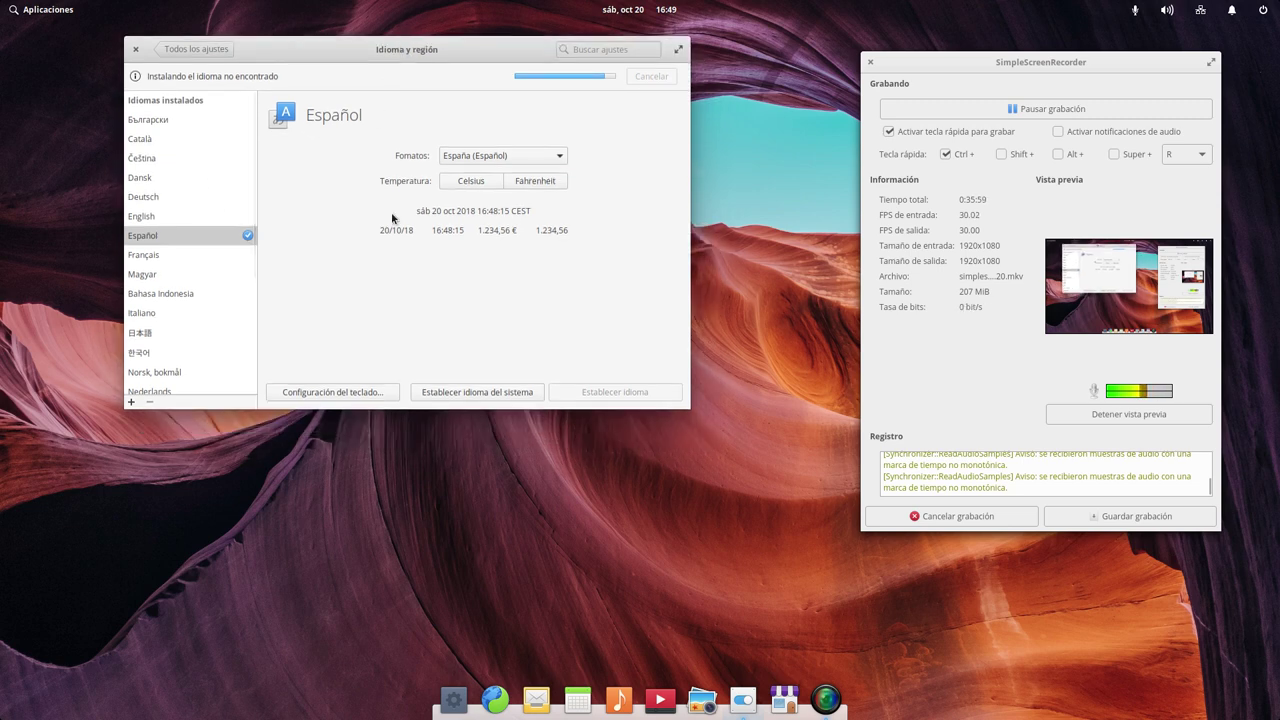
click(181, 53)
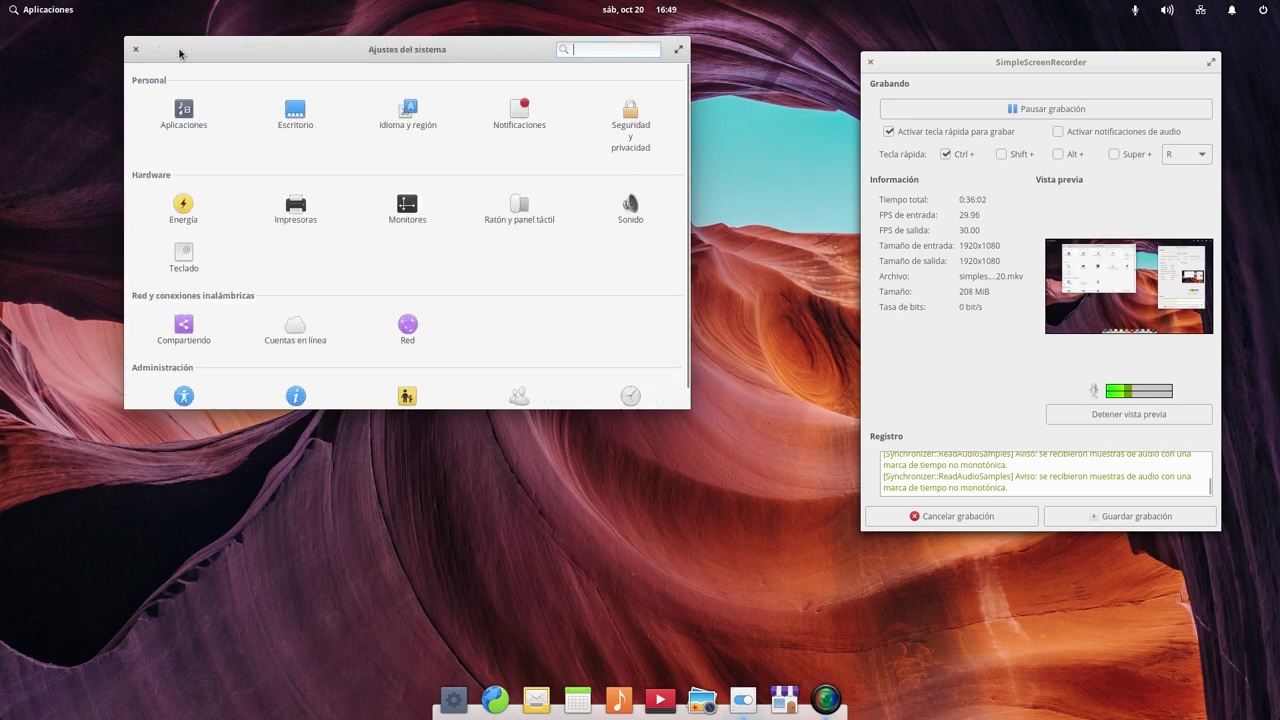
Step: View the Notificaciones settings for Calendario, Centro de Aplicaciones, Correo and Gestor de archivadores, and return to all settings
click(530, 120)
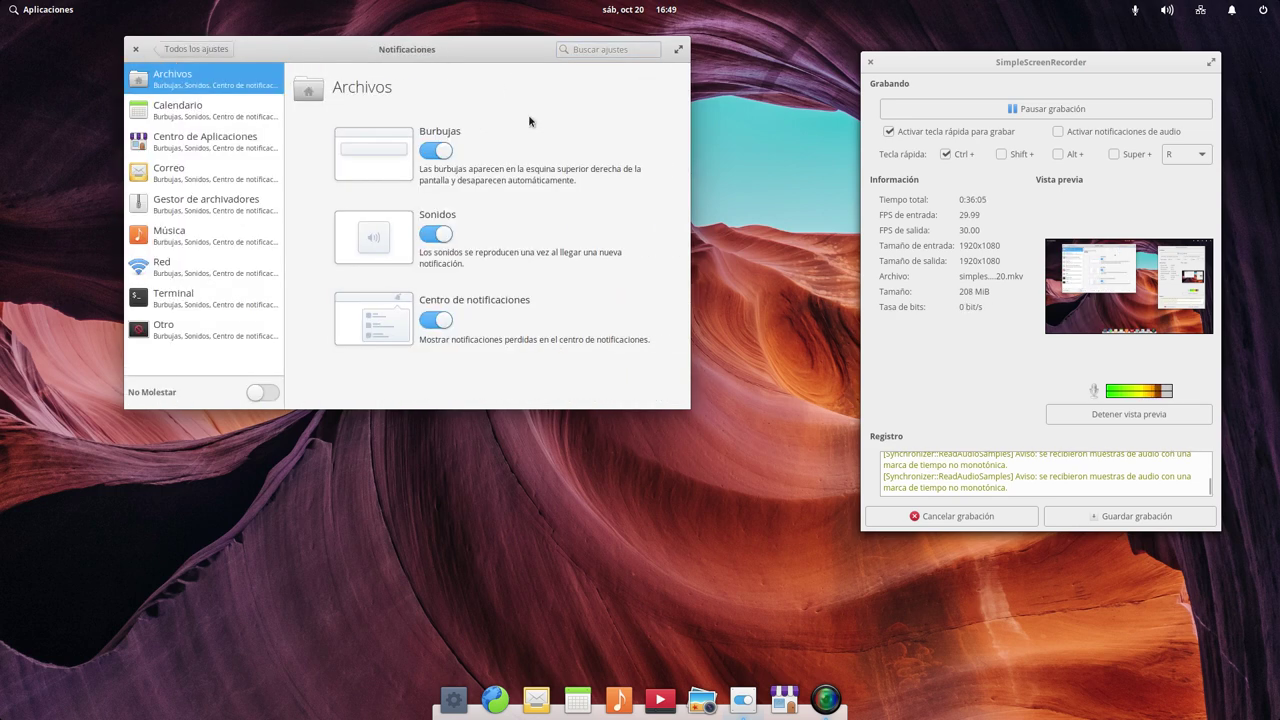
click(224, 114)
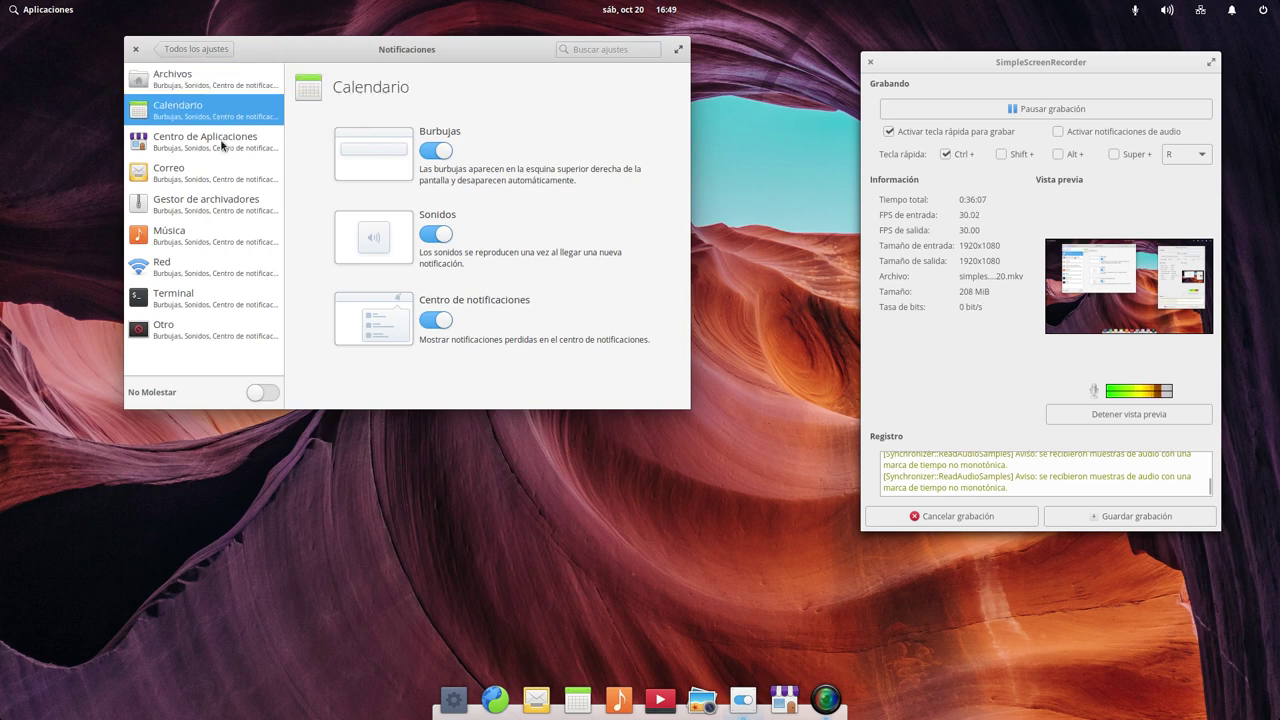
click(222, 146)
click(204, 172)
click(187, 212)
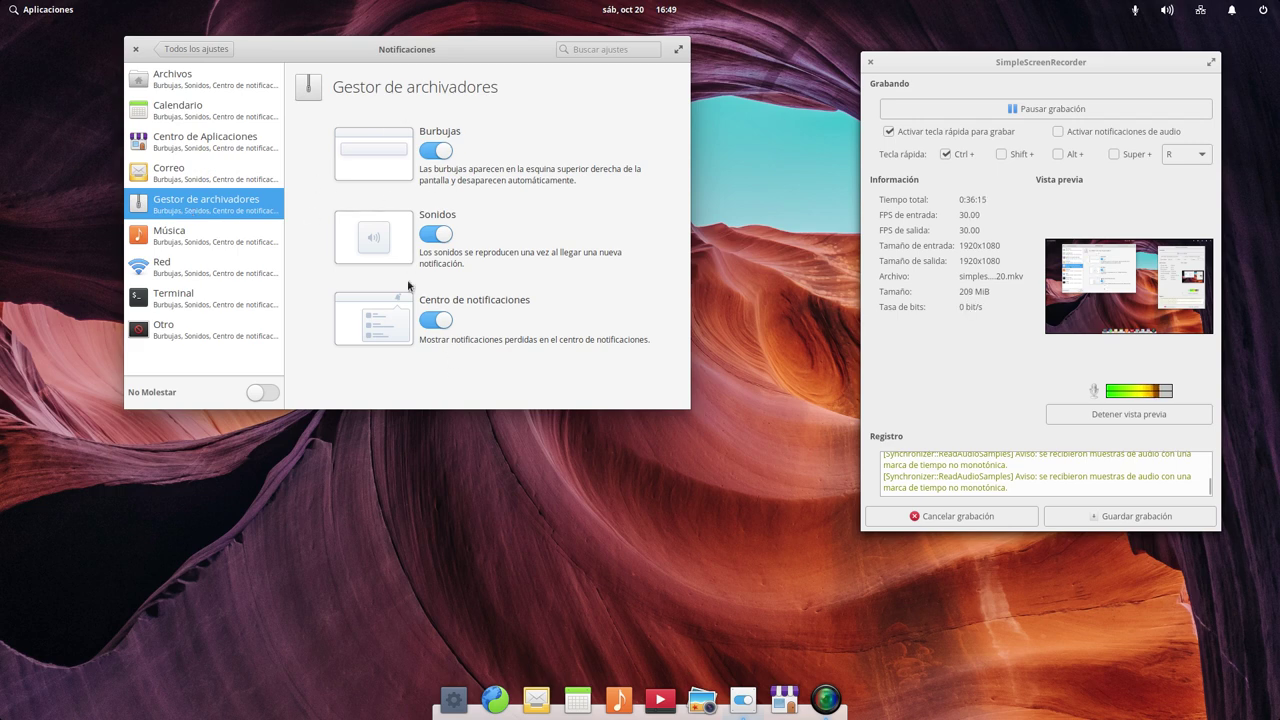
click(202, 51)
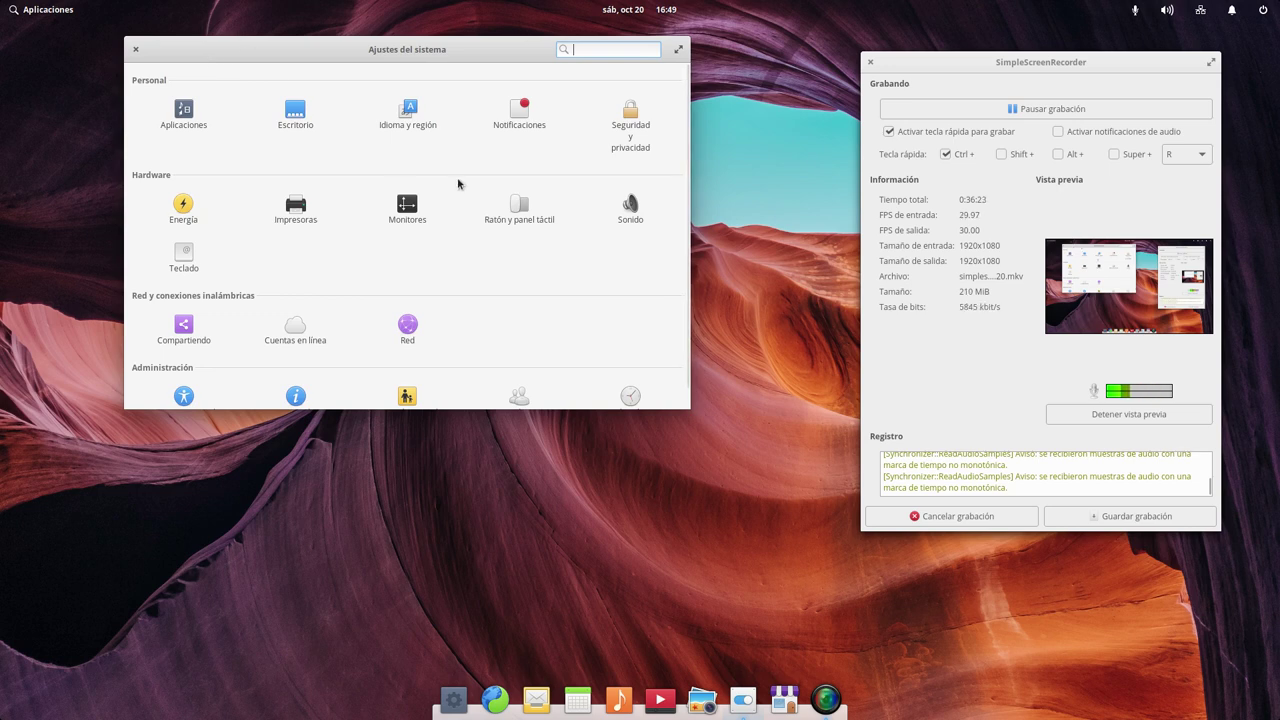
Step: Review Historial, Bloqueo, Cortafuegos, Limpieza y mantenimiento and Servicio de ubicación under Seguridad y privacidad, and return to all settings
click(631, 120)
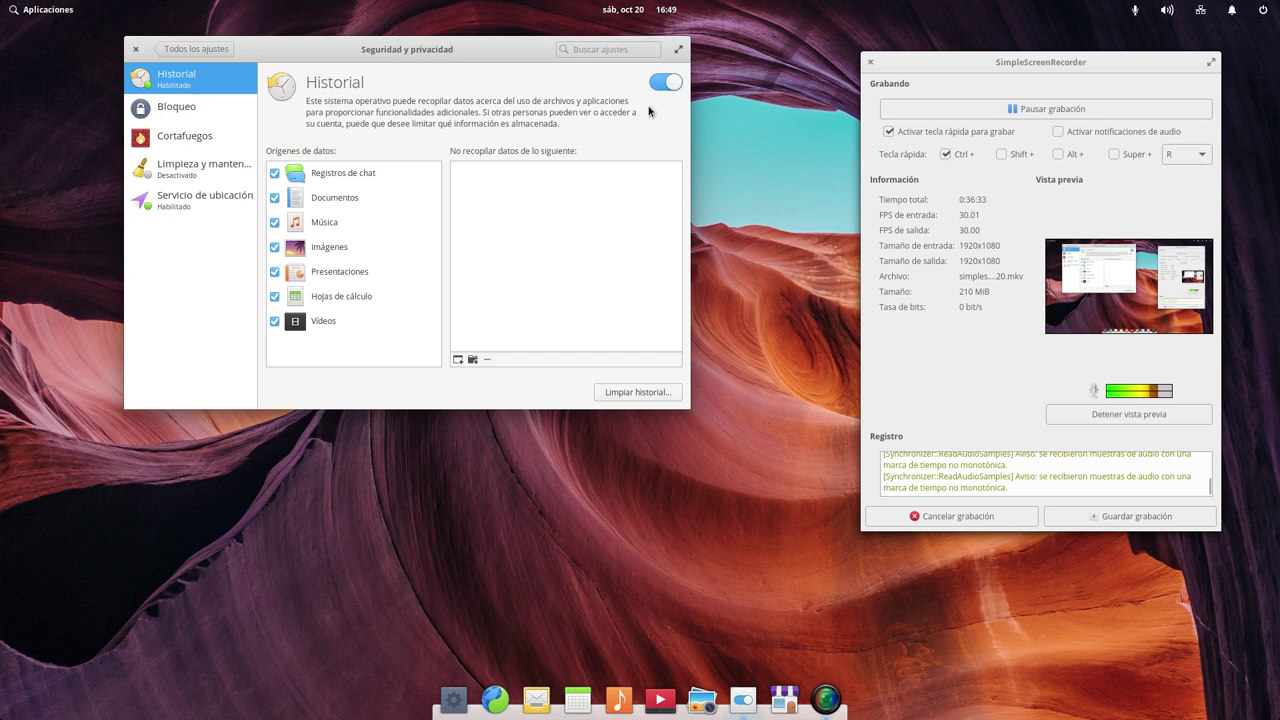
click(205, 113)
click(201, 143)
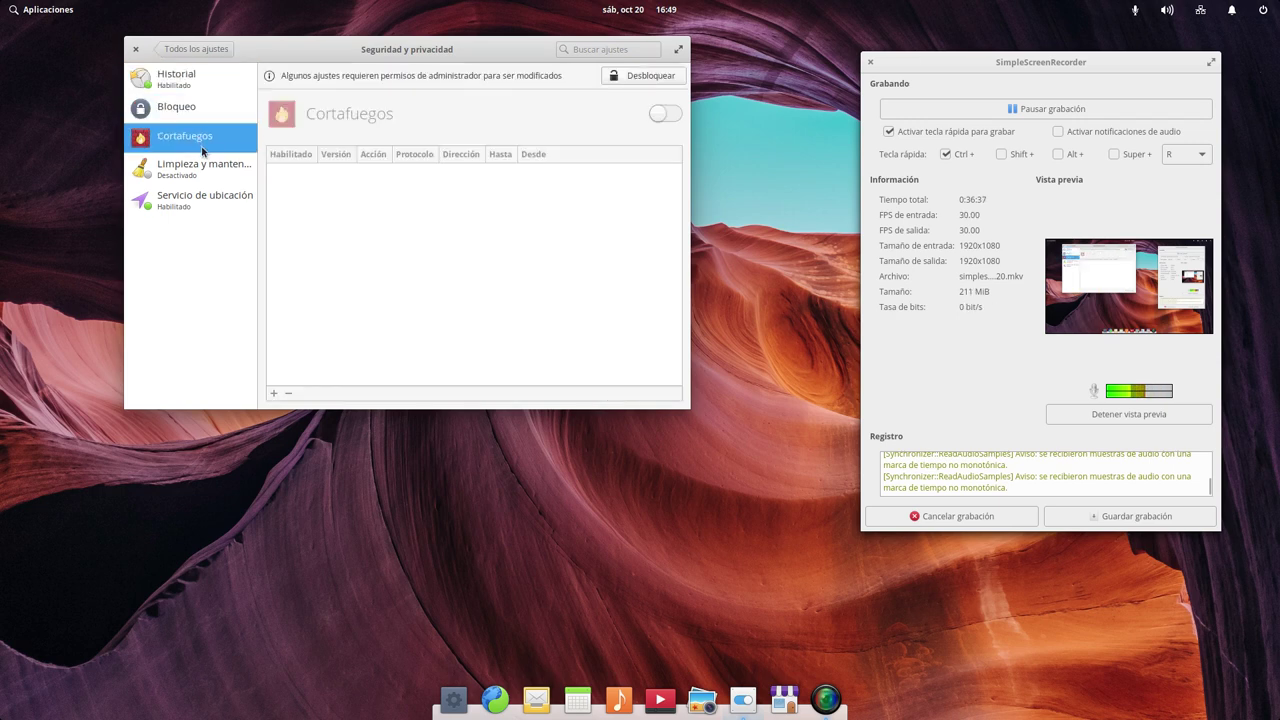
click(202, 164)
click(207, 193)
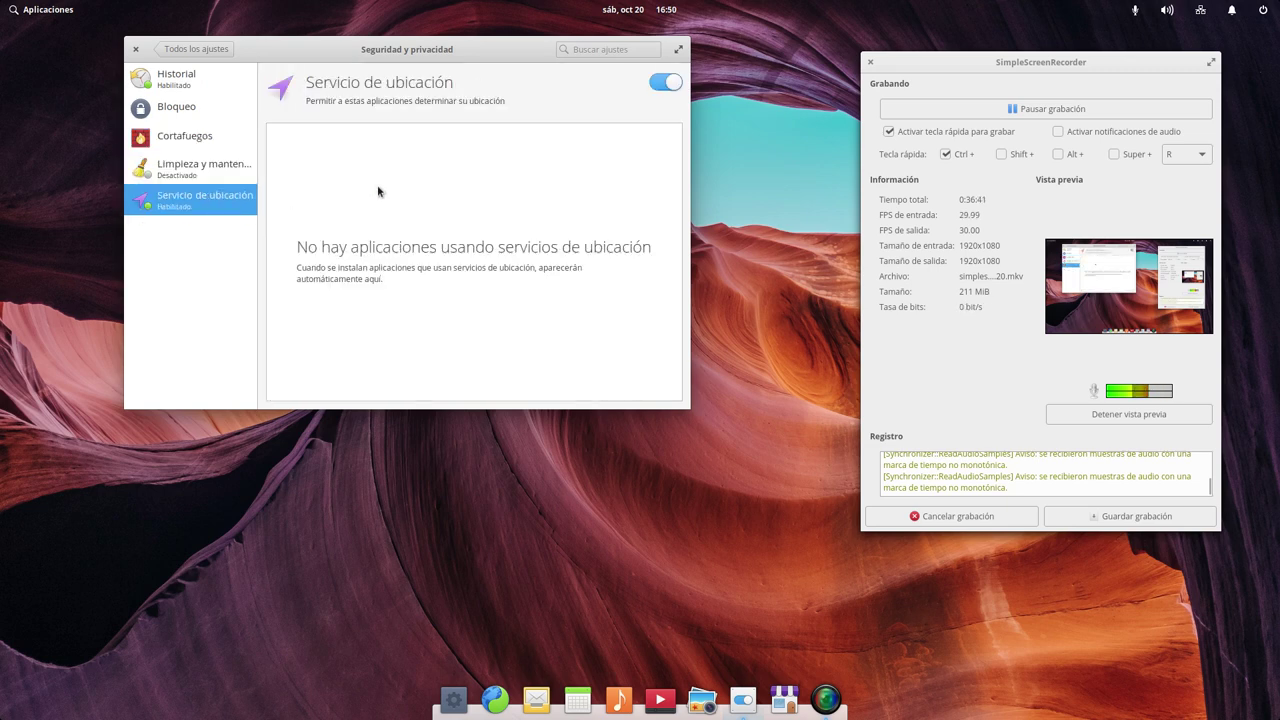
click(184, 77)
click(200, 49)
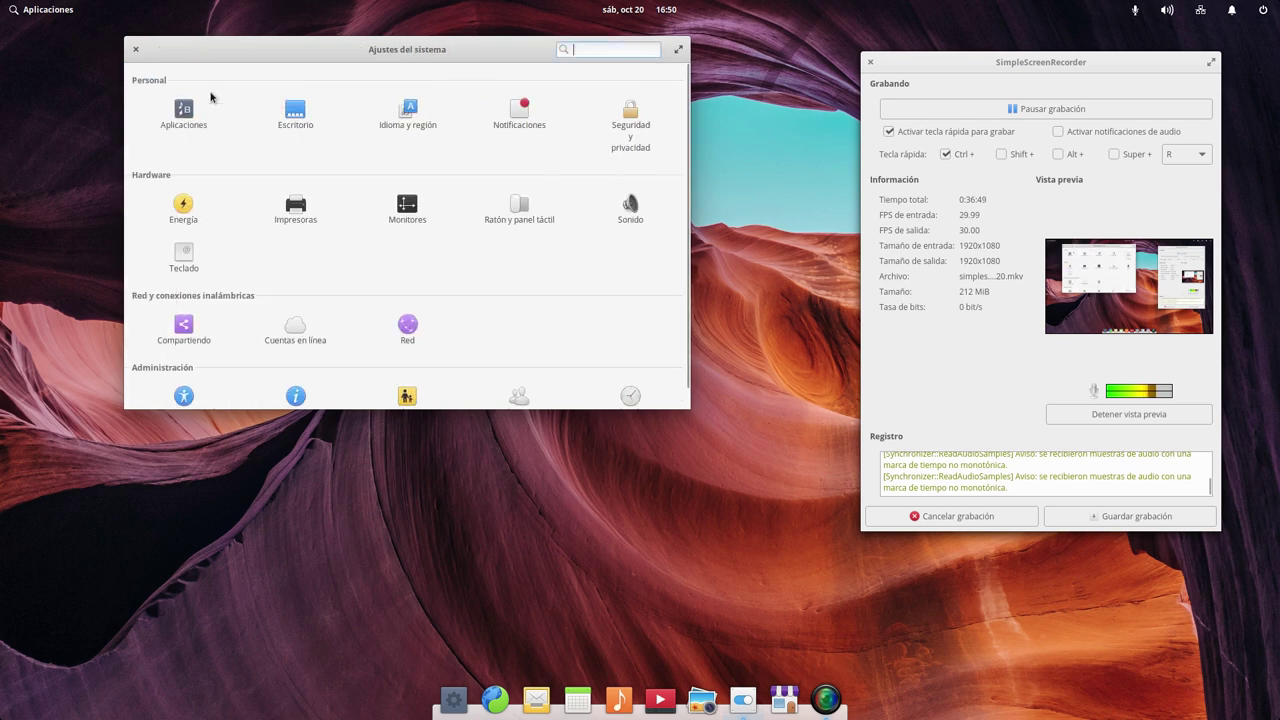
Step: View the Energía, Monitores and Ratón y panel táctil settings in turn
click(185, 207)
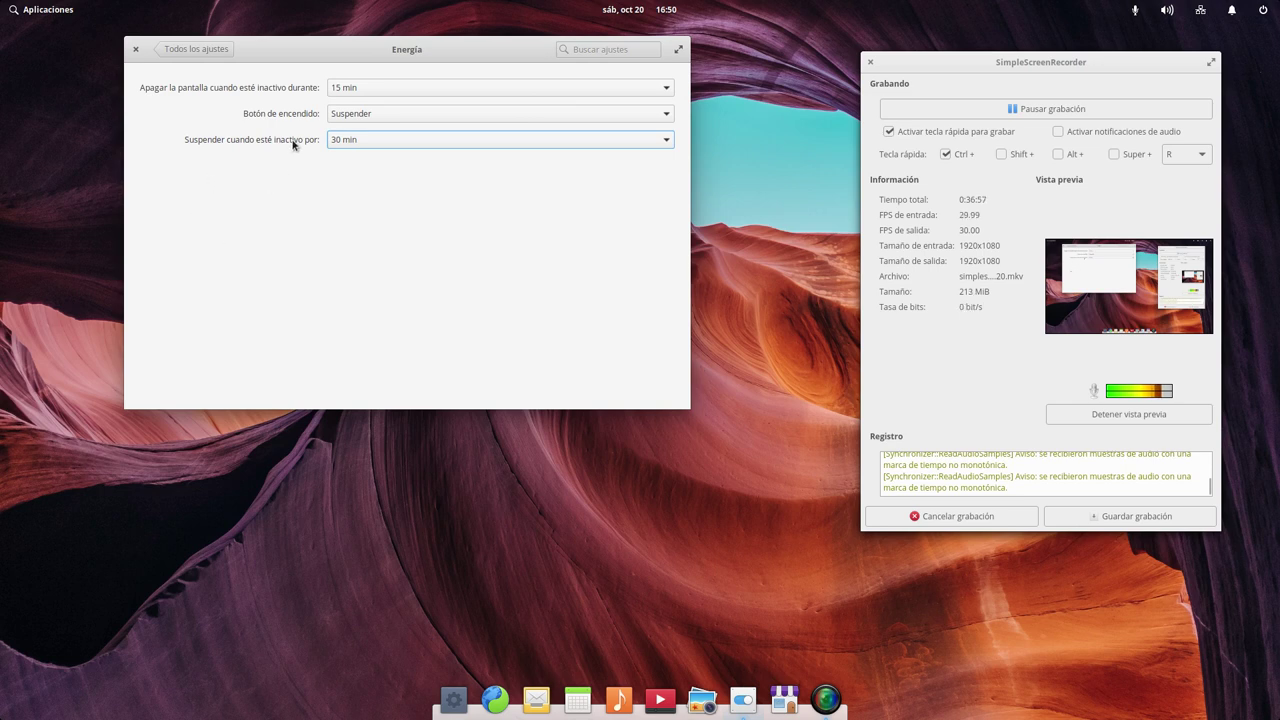
click(183, 50)
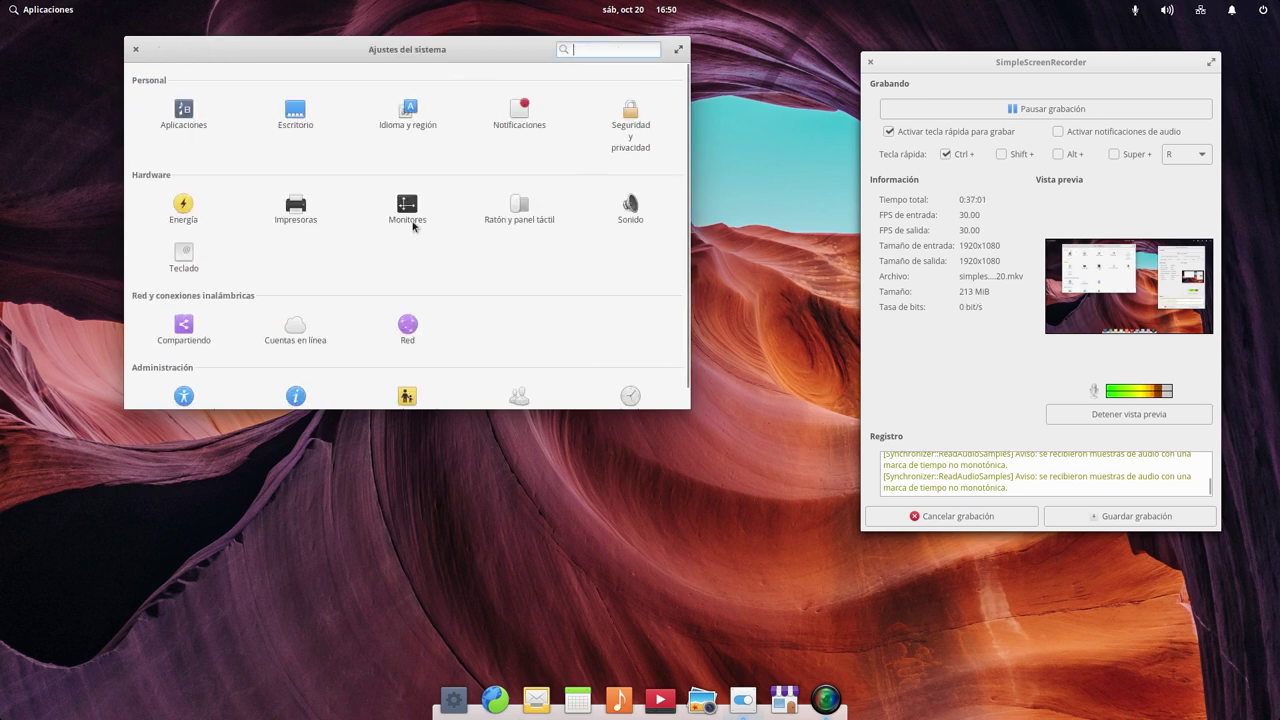
click(416, 222)
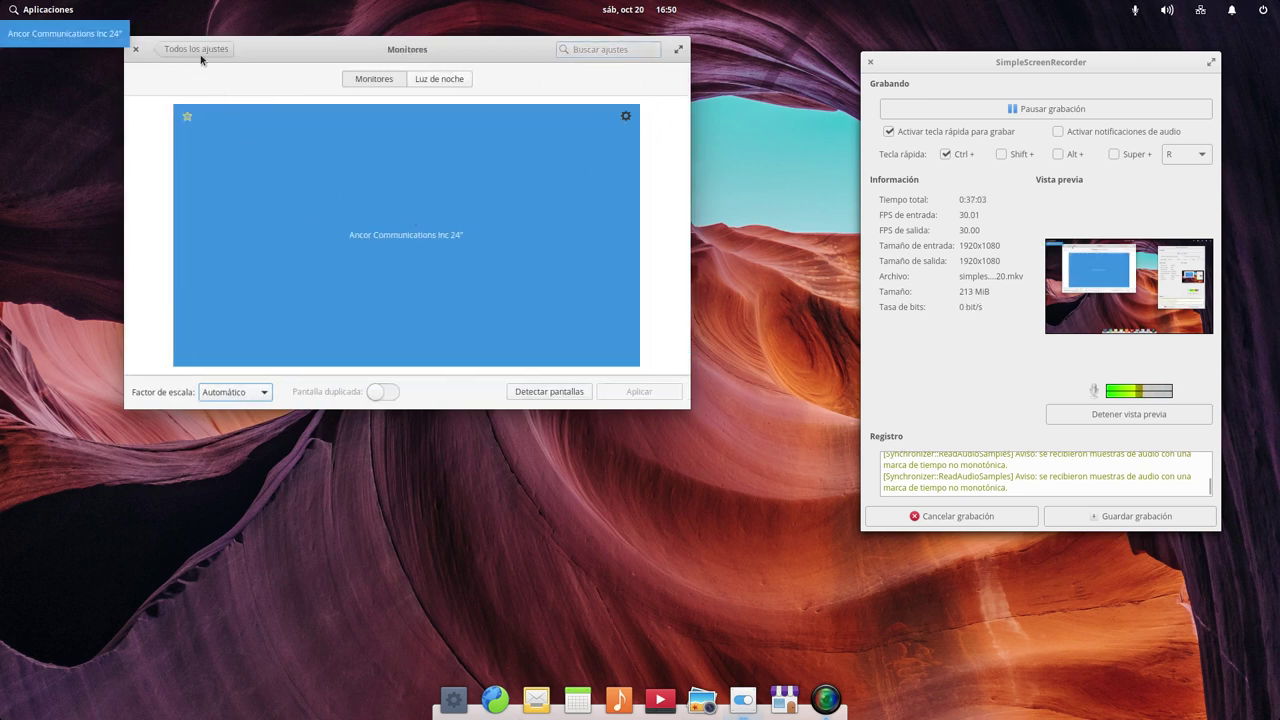
click(200, 52)
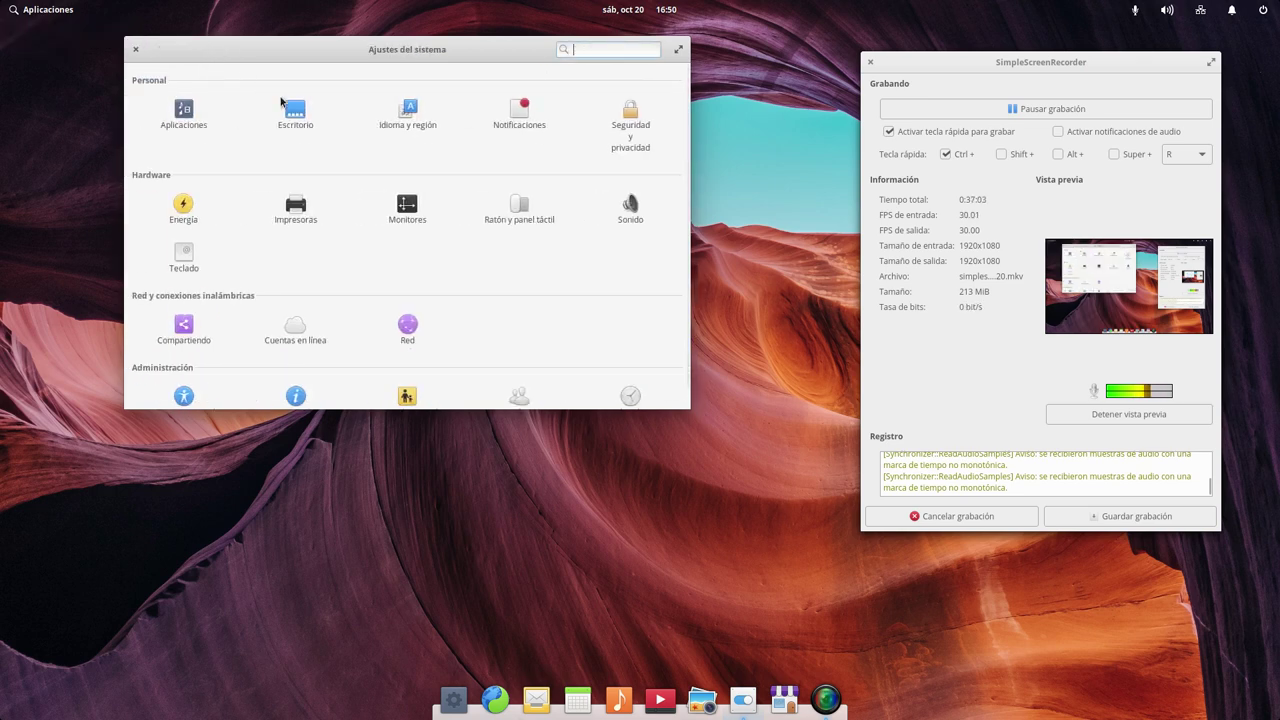
click(519, 207)
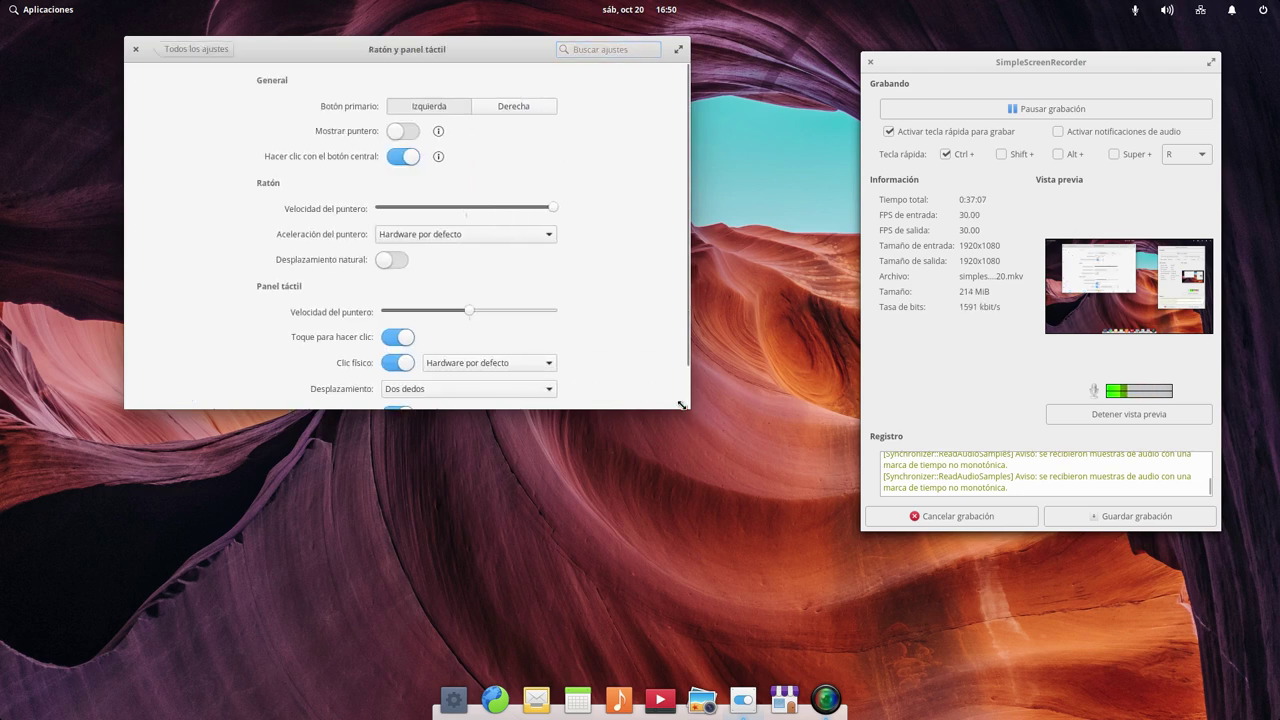
Step: Enlarge and maximize the Ratón y panel táctil window, setting the mouse's primary button to Derecha
drag(690, 409, 729, 577)
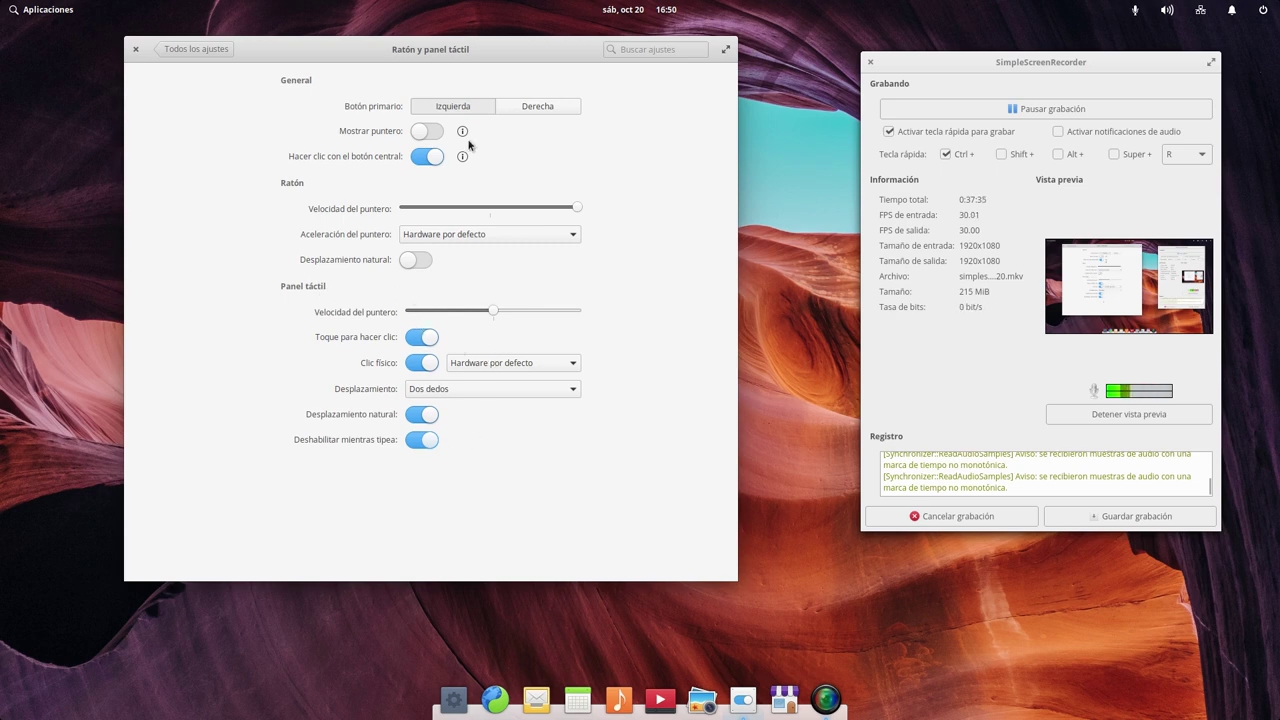
click(548, 106)
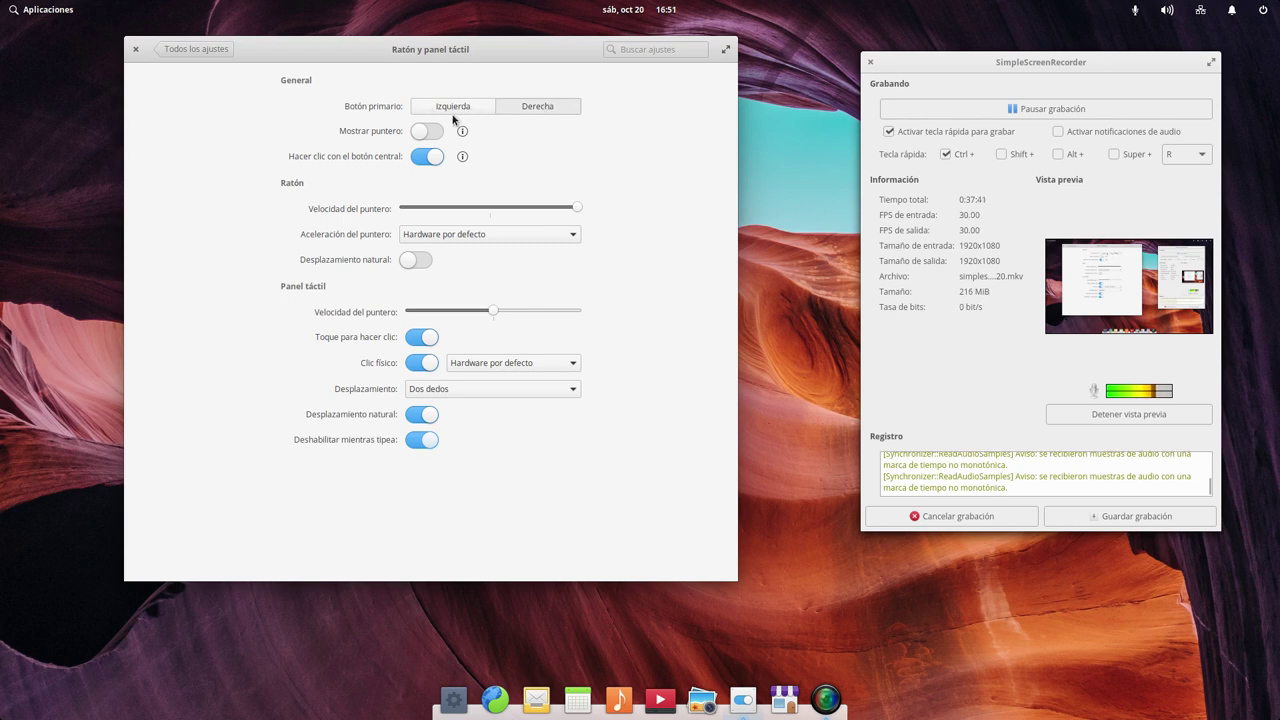
right_click(390, 45)
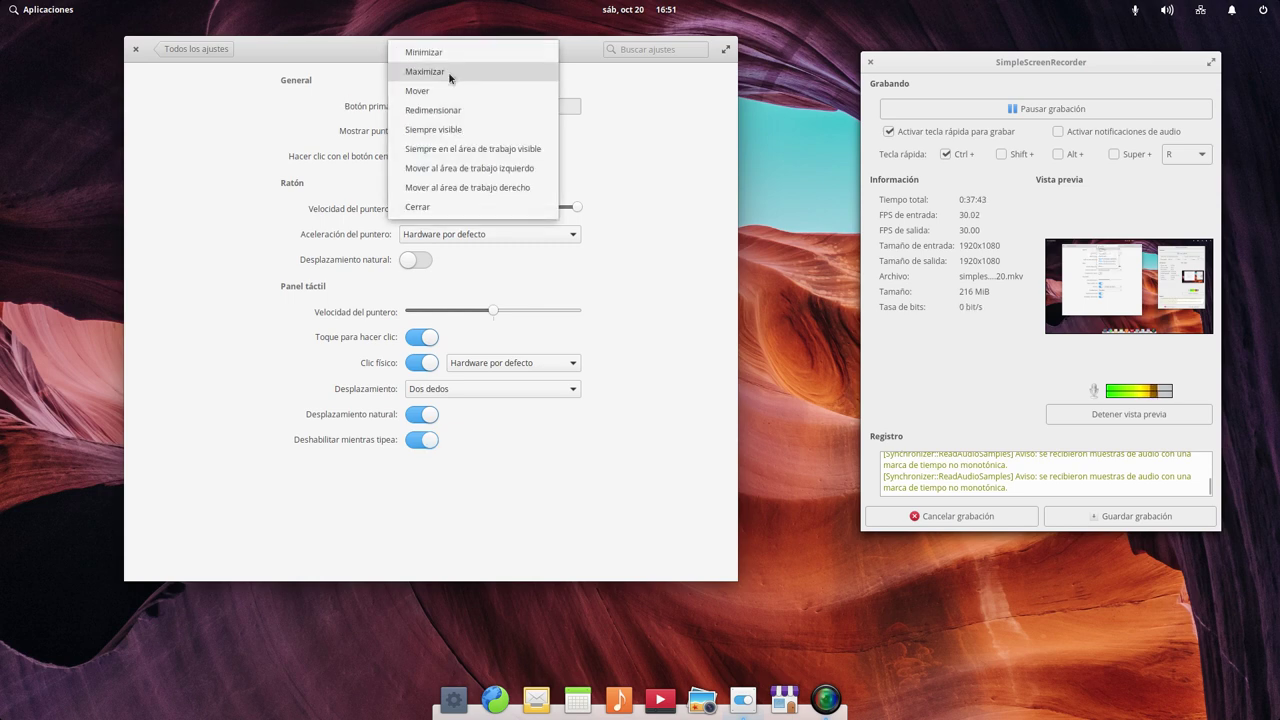
click(448, 71)
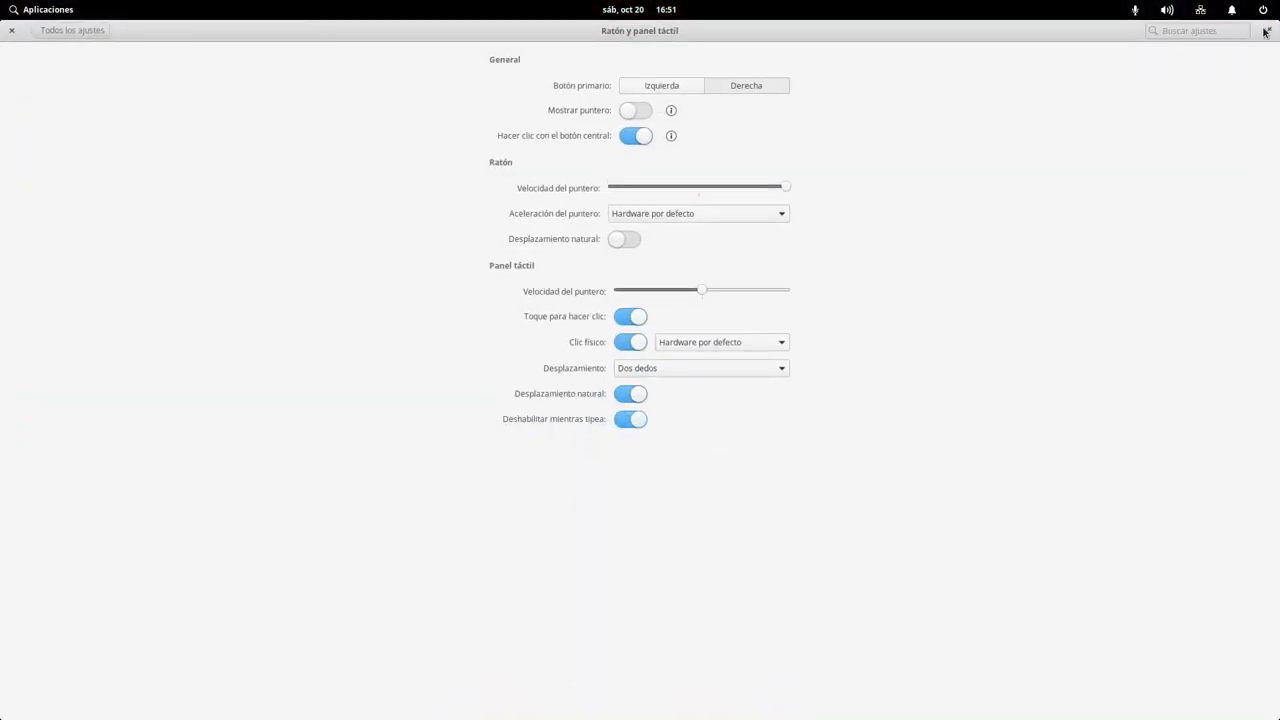
Step: Close the maximized Ratón y panel táctil window
right_click(1268, 32)
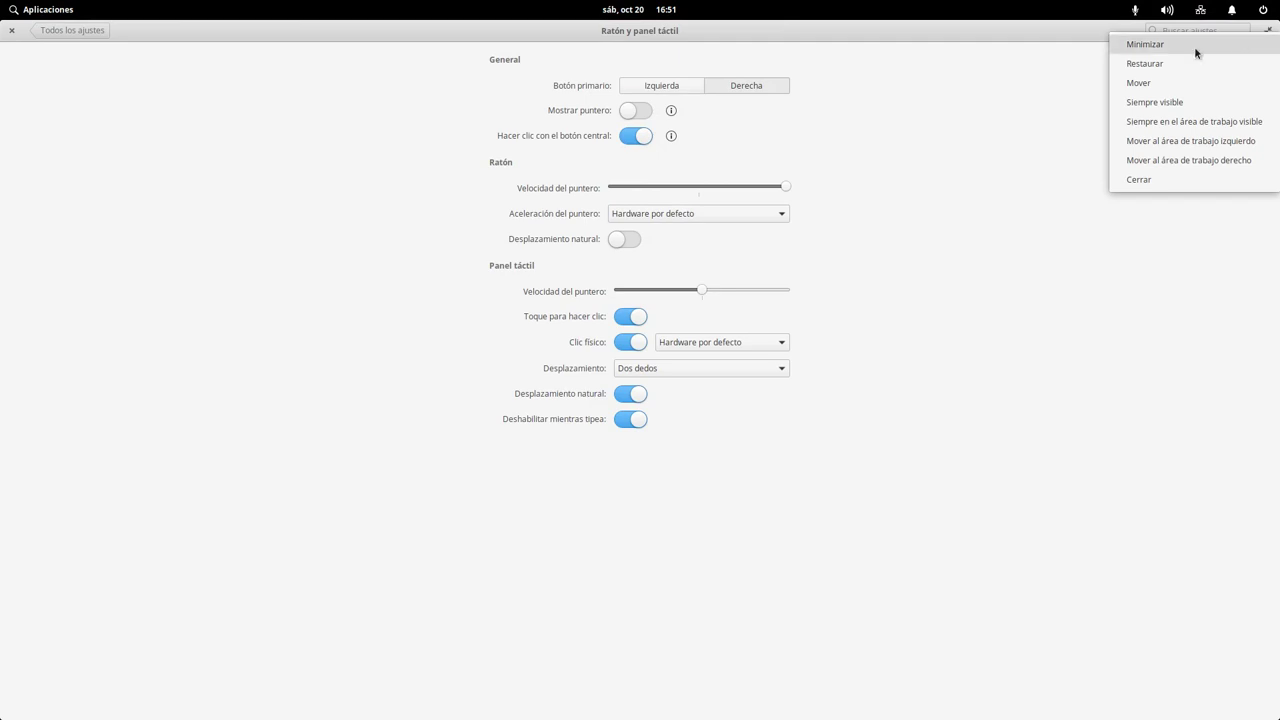
click(1217, 29)
right_click(1265, 35)
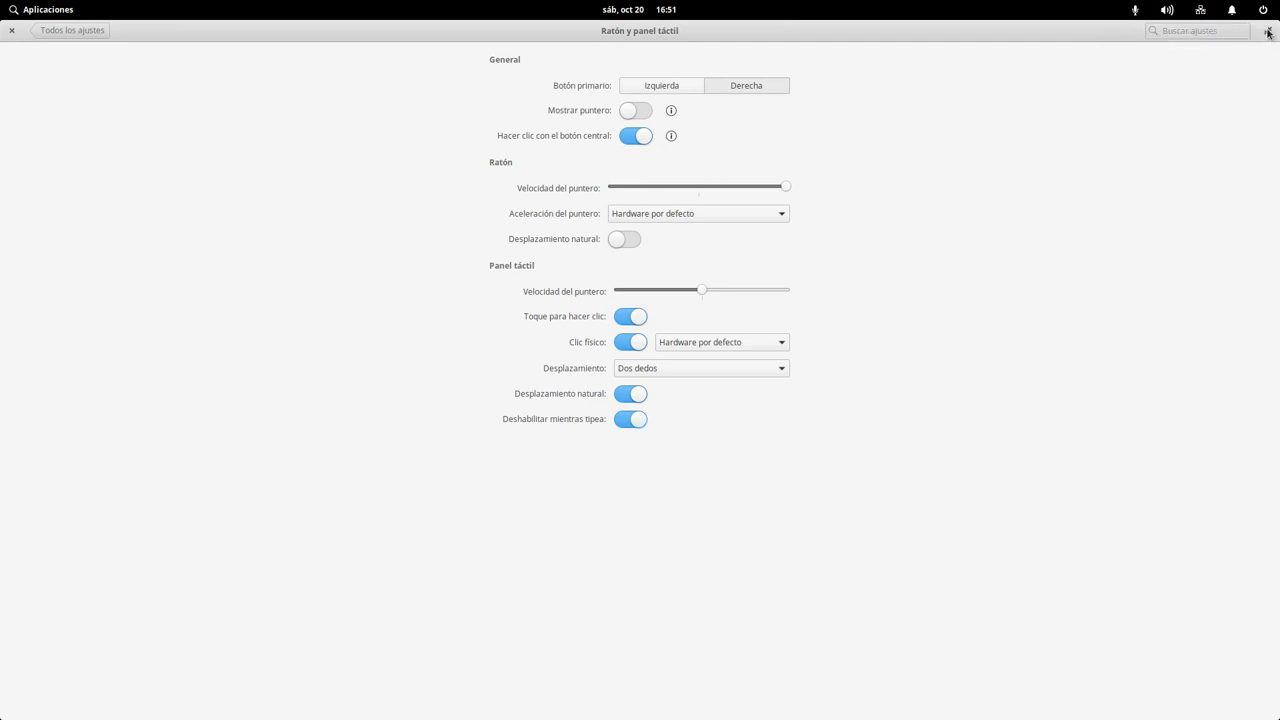
right_click(1263, 37)
click(262, 131)
right_click(10, 34)
click(37, 178)
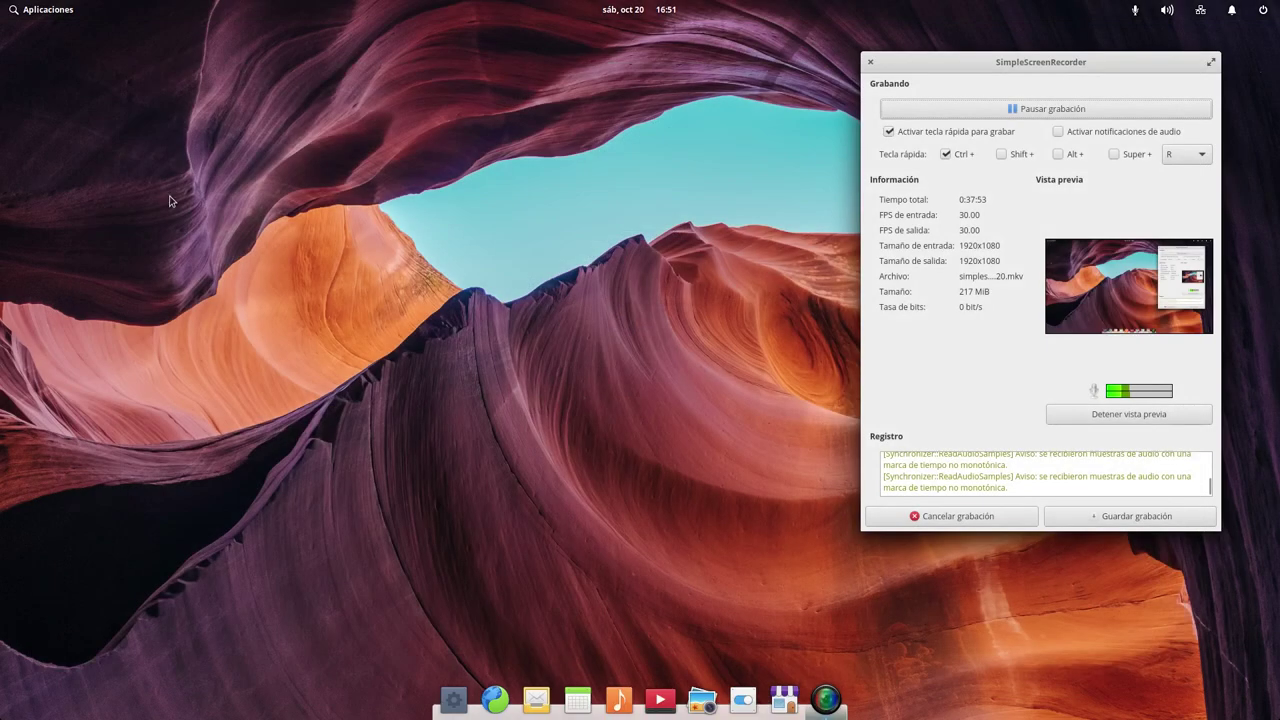
right_click(747, 701)
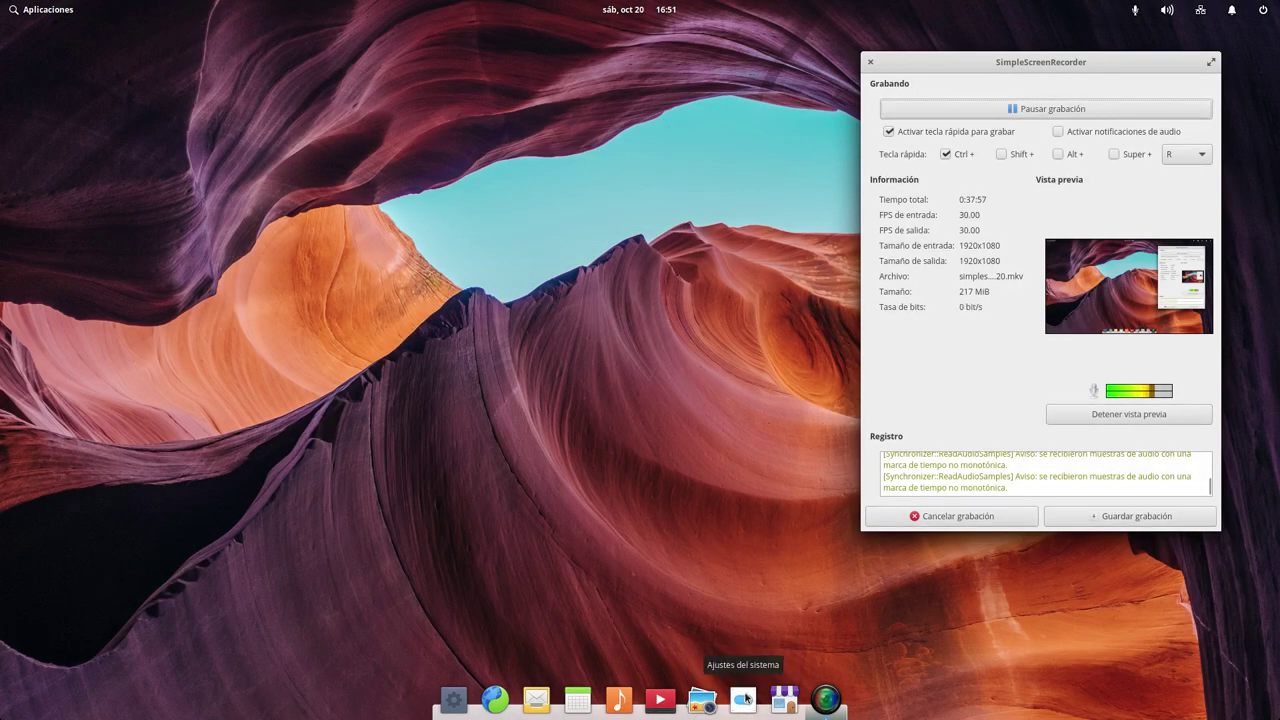
click(633, 512)
click(46, 9)
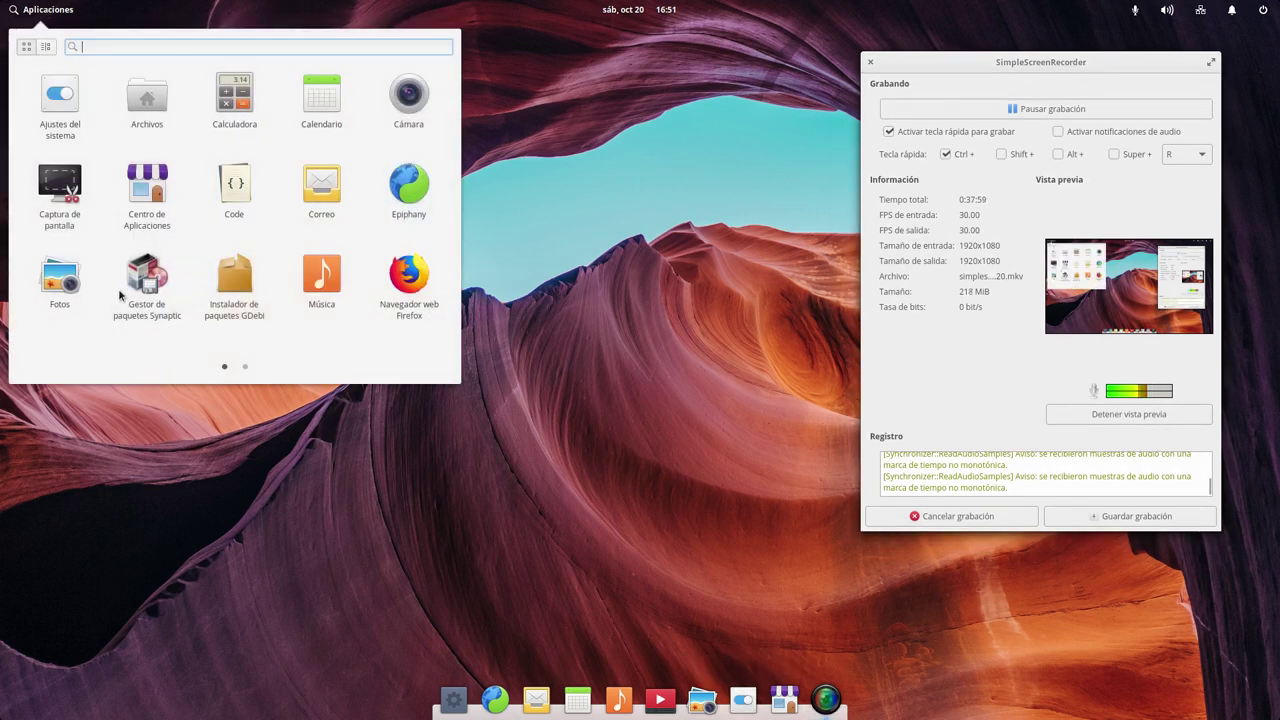
right_click(76, 106)
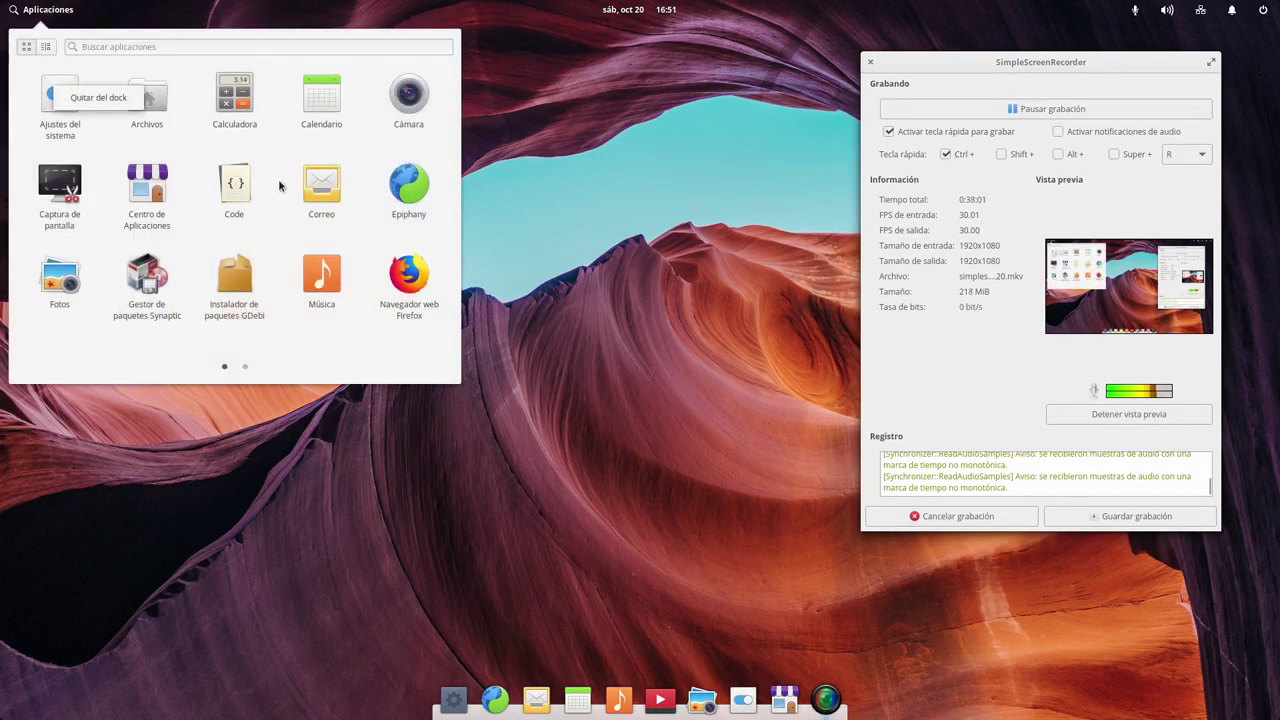
key(Escape)
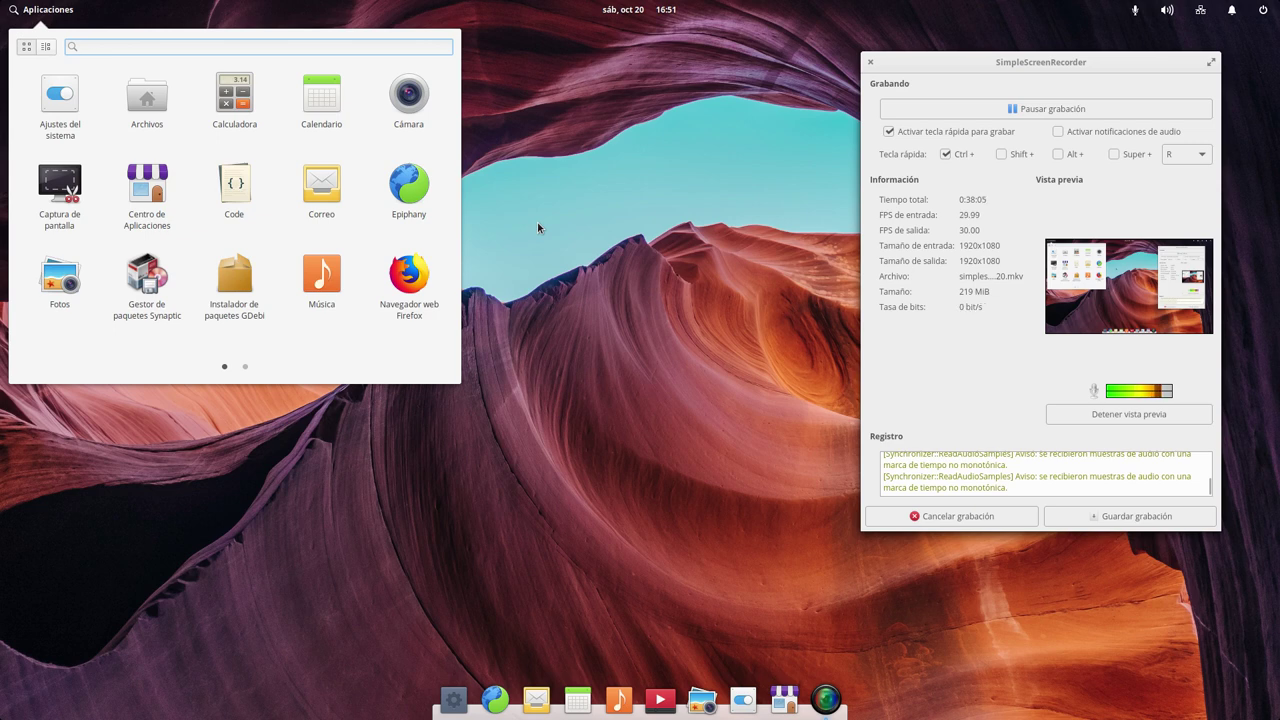
right_click(65, 112)
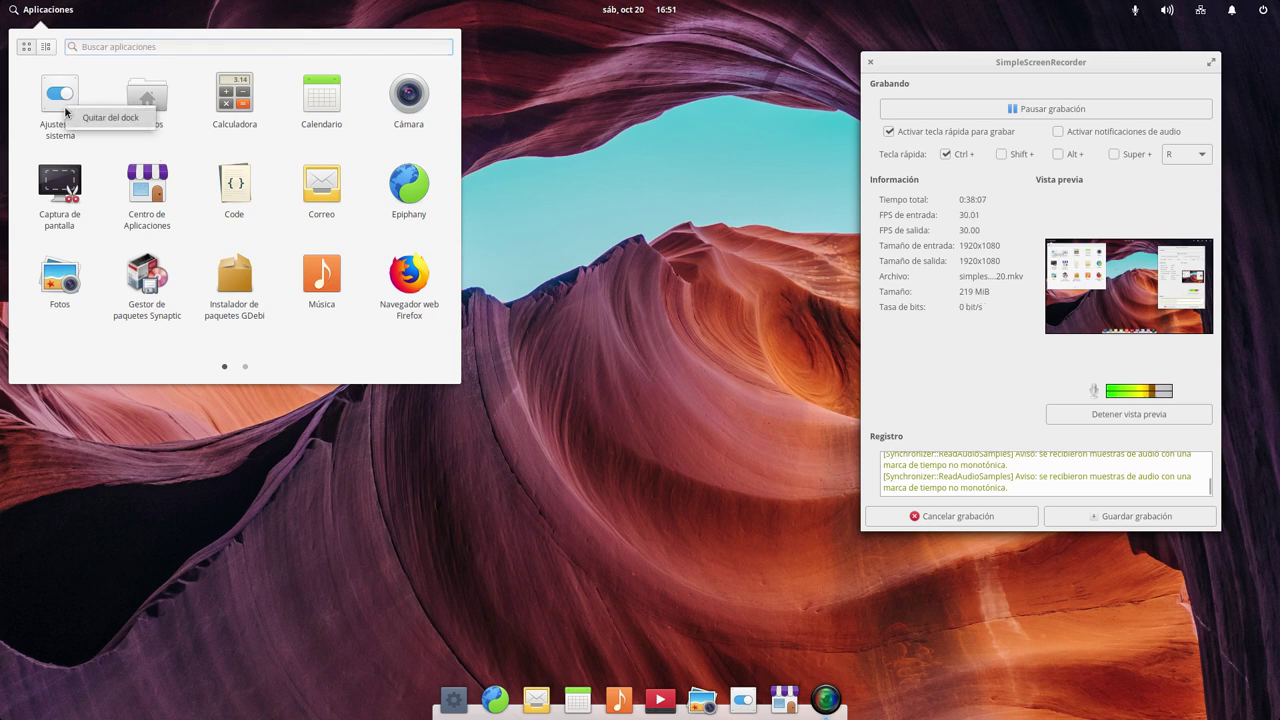
key(Escape)
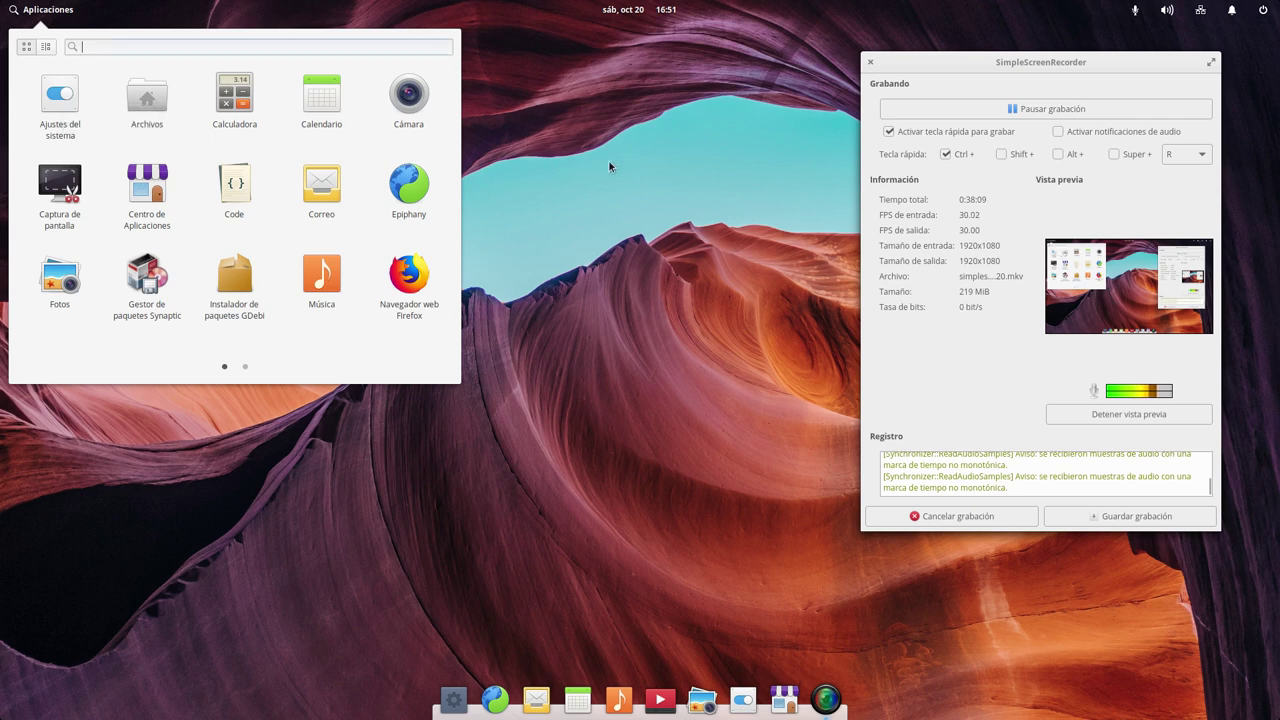
click(568, 70)
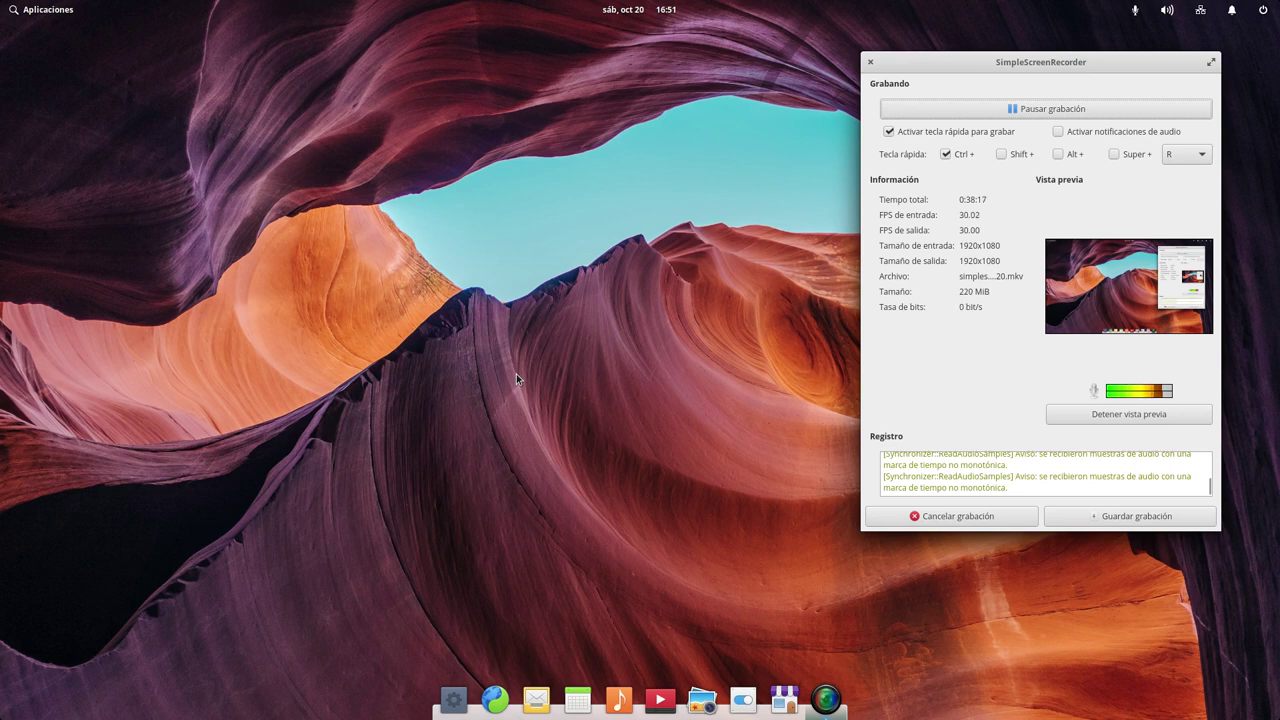
Step: Reopen Ajustes del sistema at Ratón y panel táctil and set the primary button to Izquierda
click(50, 9)
right_click(140, 95)
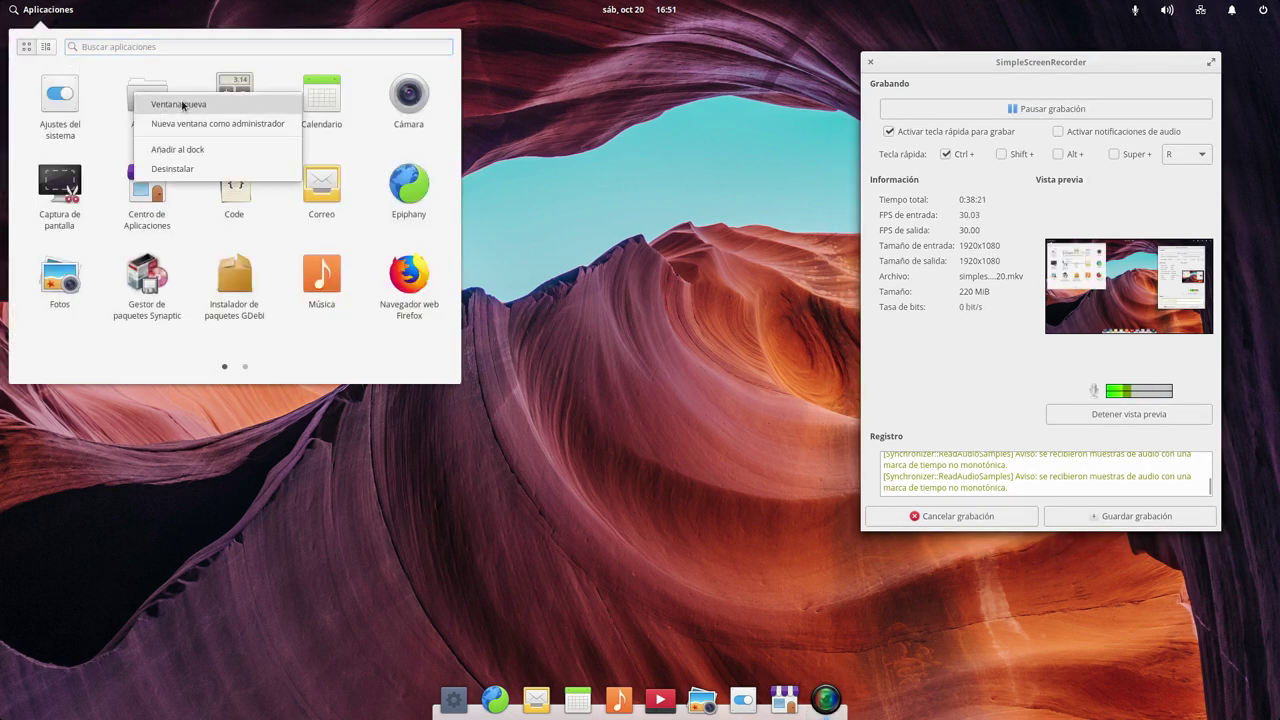
key(Escape)
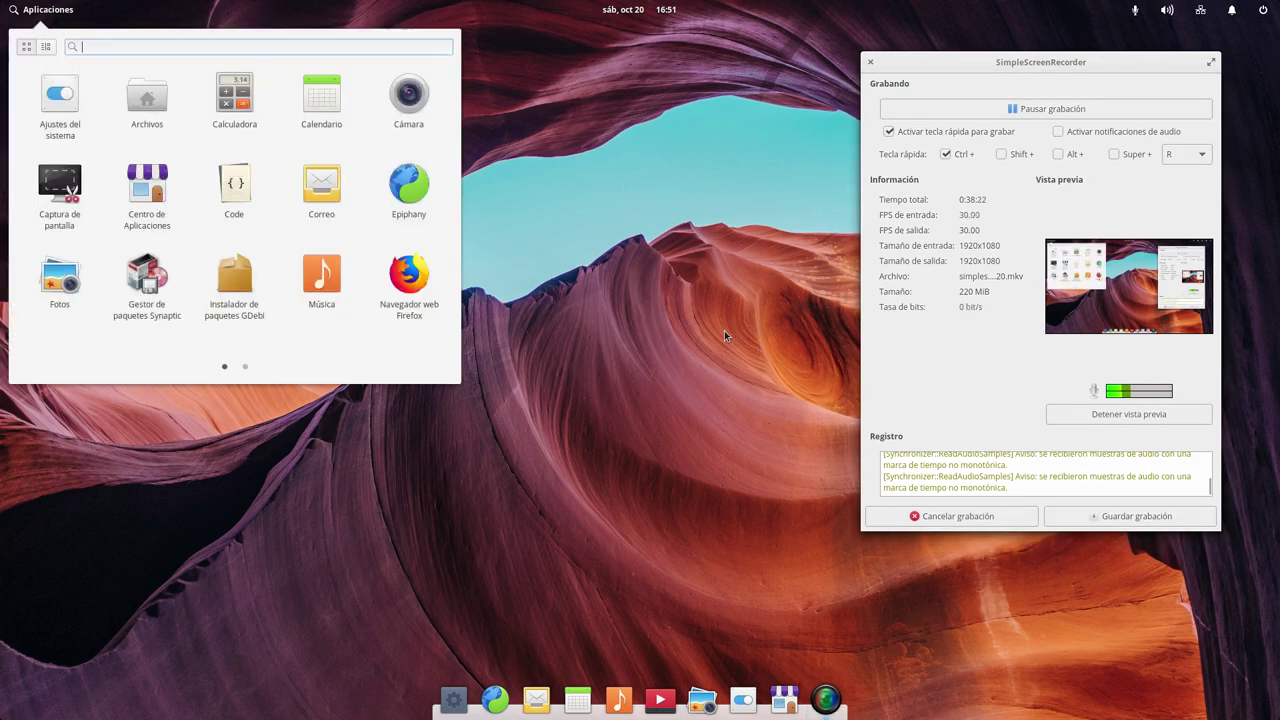
click(57, 89)
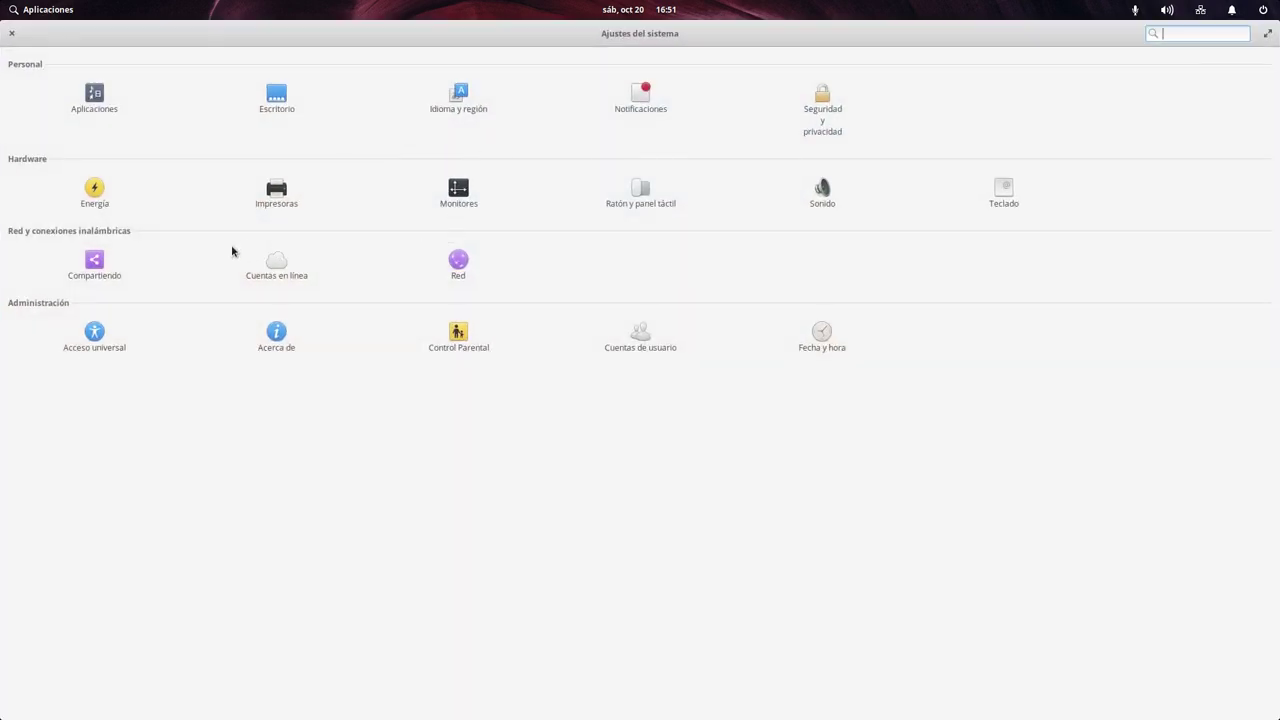
click(641, 190)
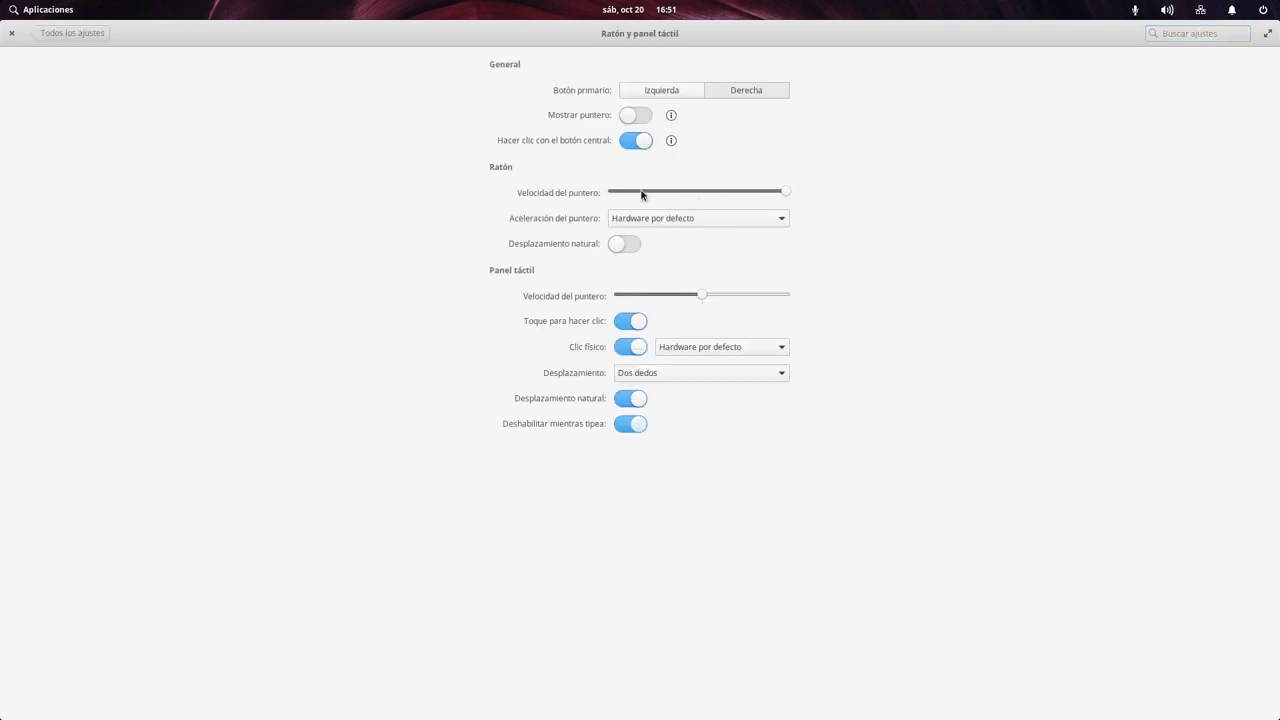
click(663, 91)
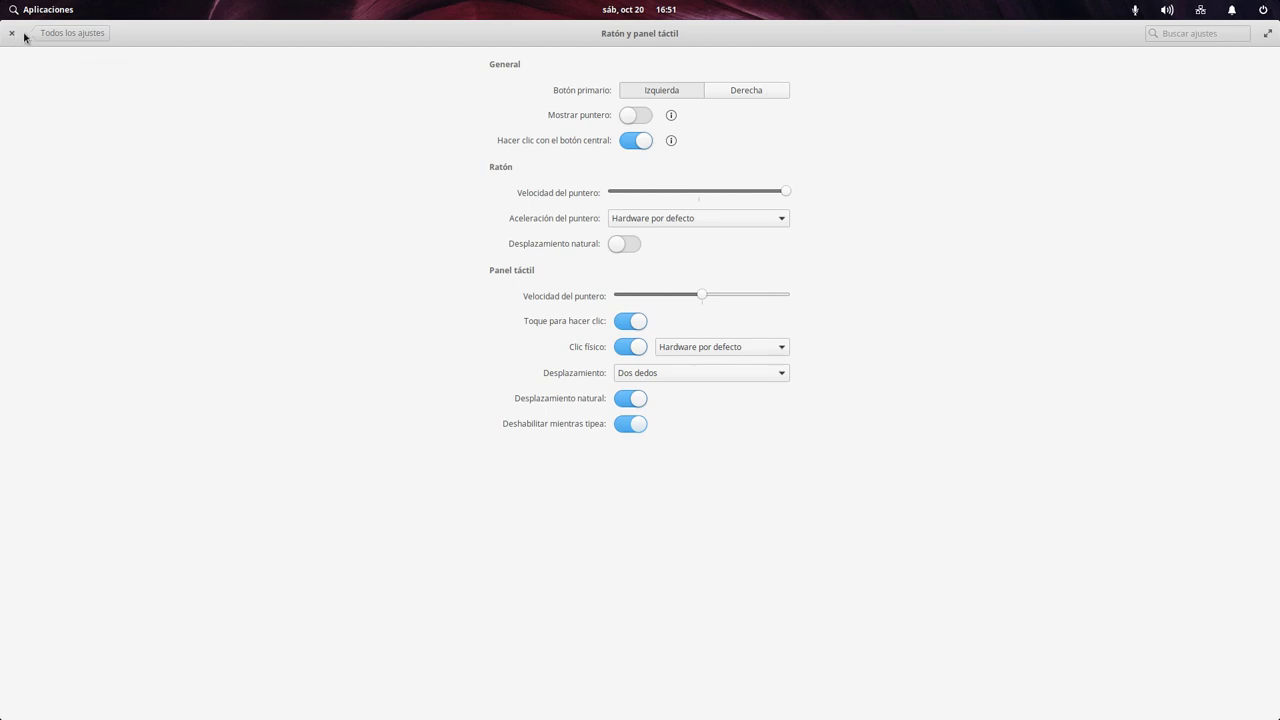
Step: Restore the settings window from its maximized state, shrink it and move it near the middle of the desktop
click(1267, 33)
drag(1140, 644, 835, 539)
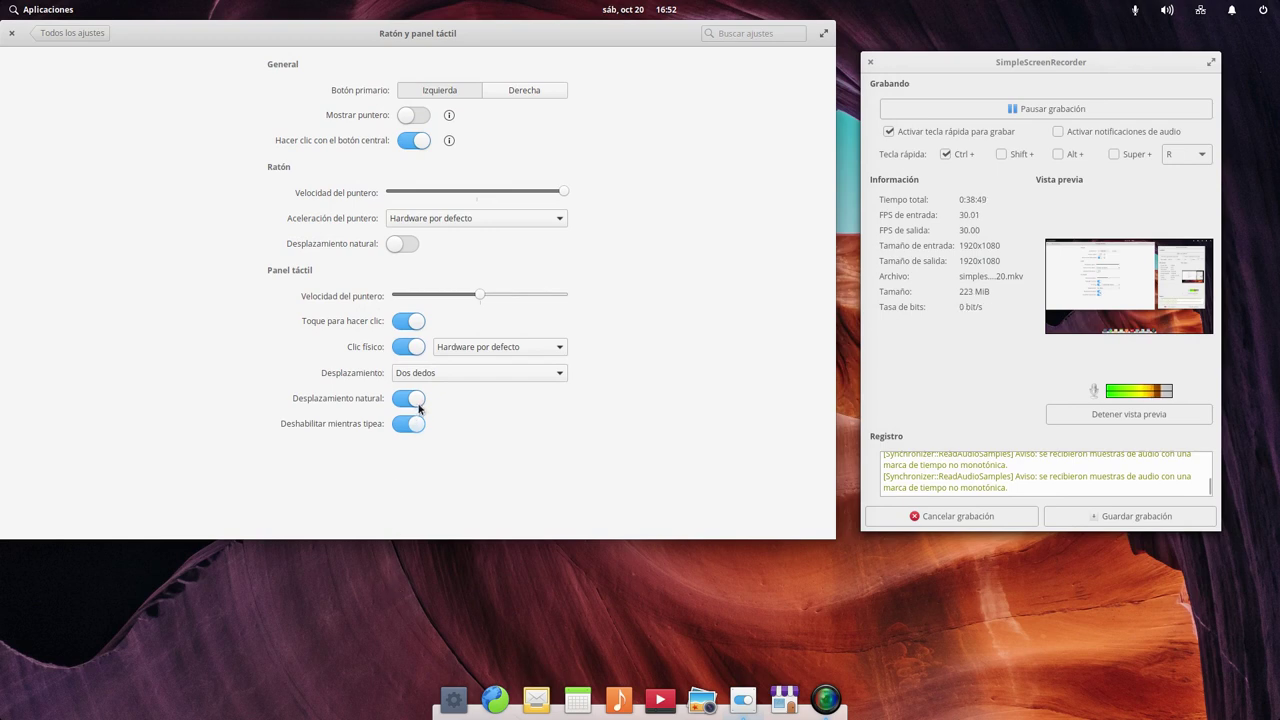
drag(300, 40, 470, 132)
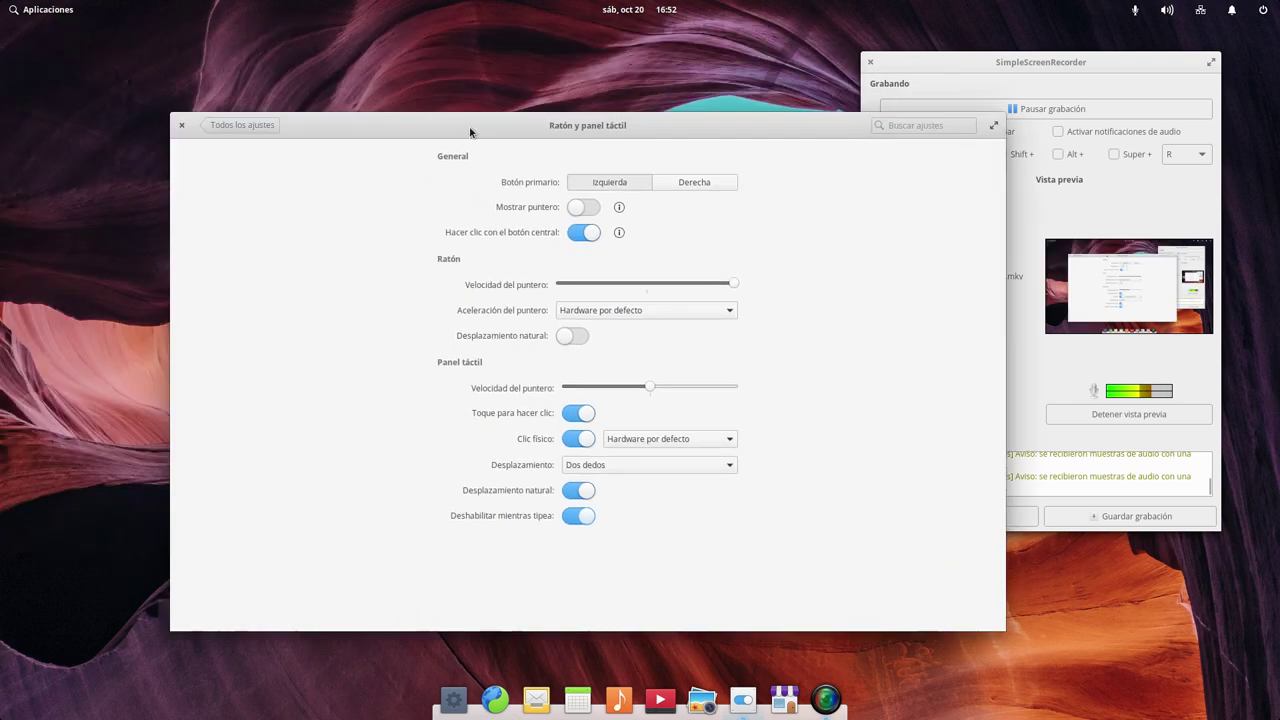
Step: View the Sonido output settings and the Teclado layout settings, and return to all settings
click(220, 130)
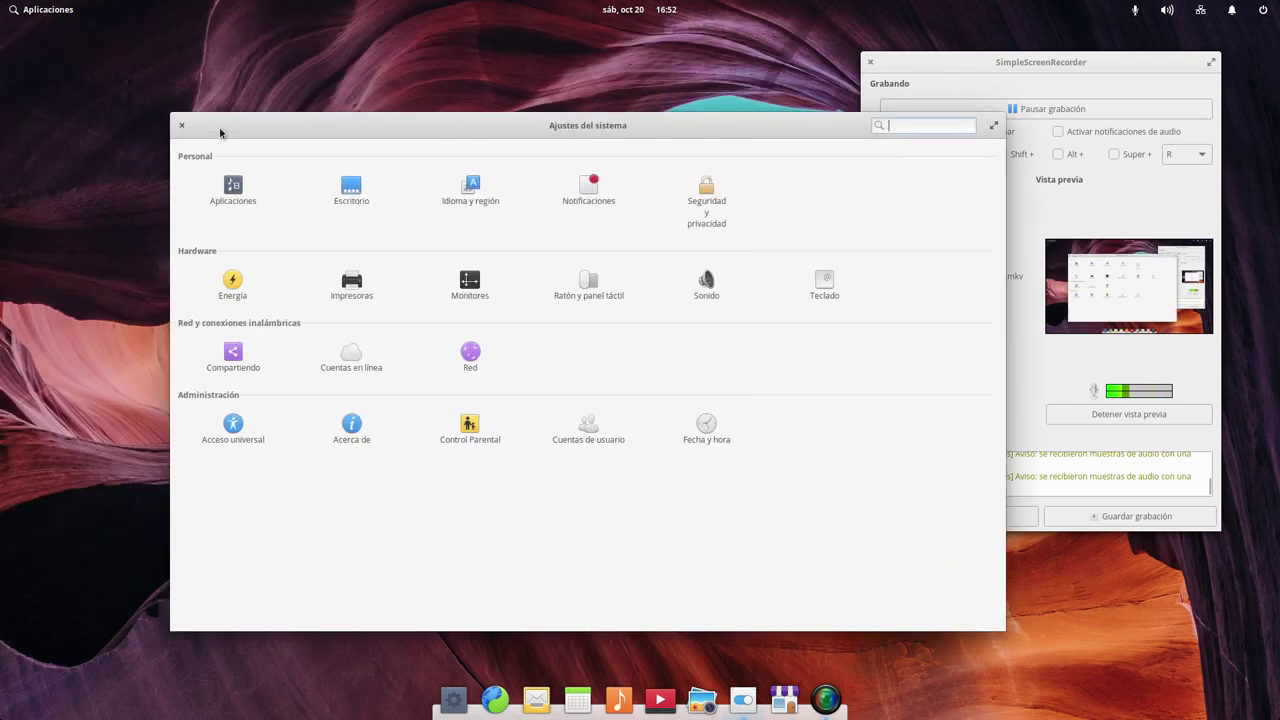
click(704, 287)
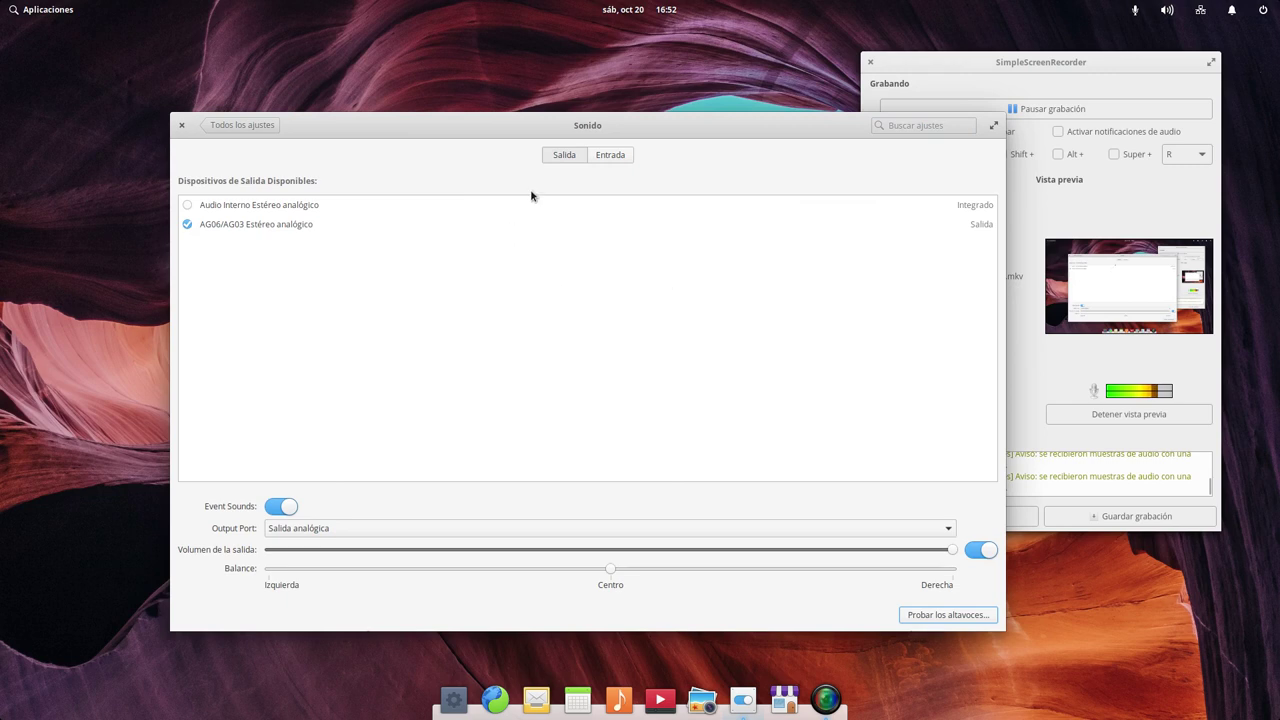
click(226, 127)
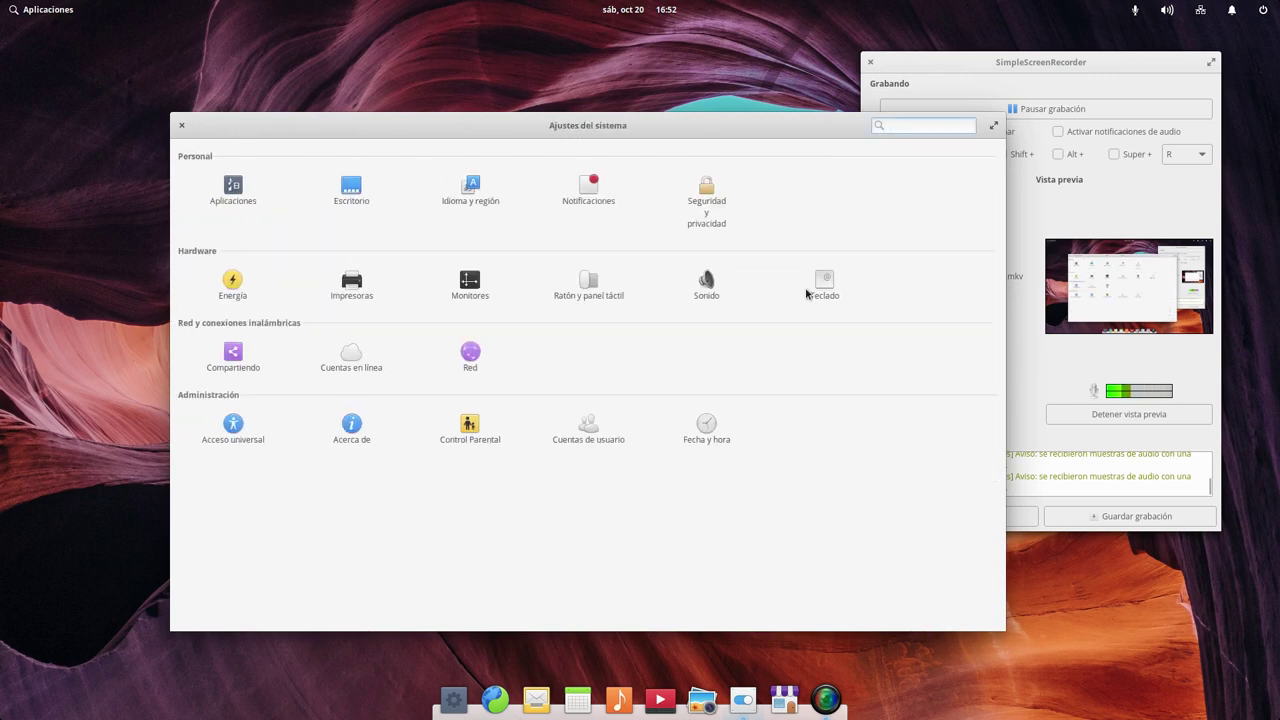
click(824, 285)
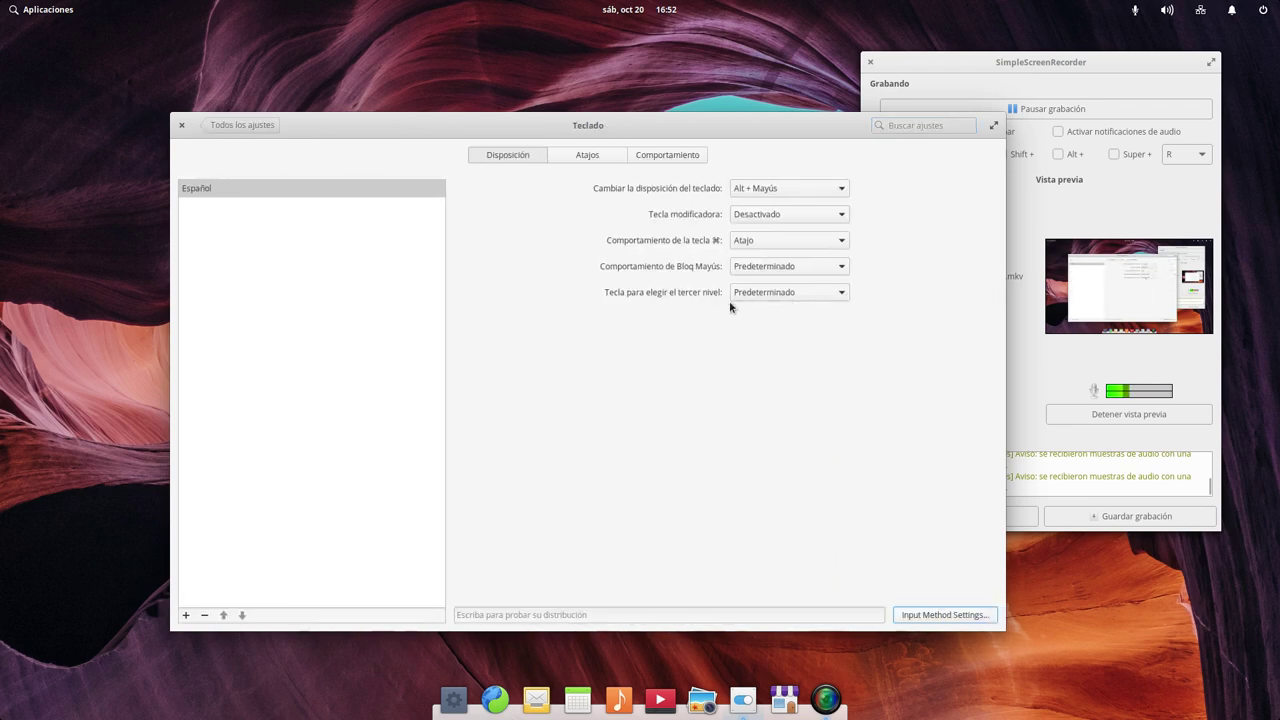
click(237, 130)
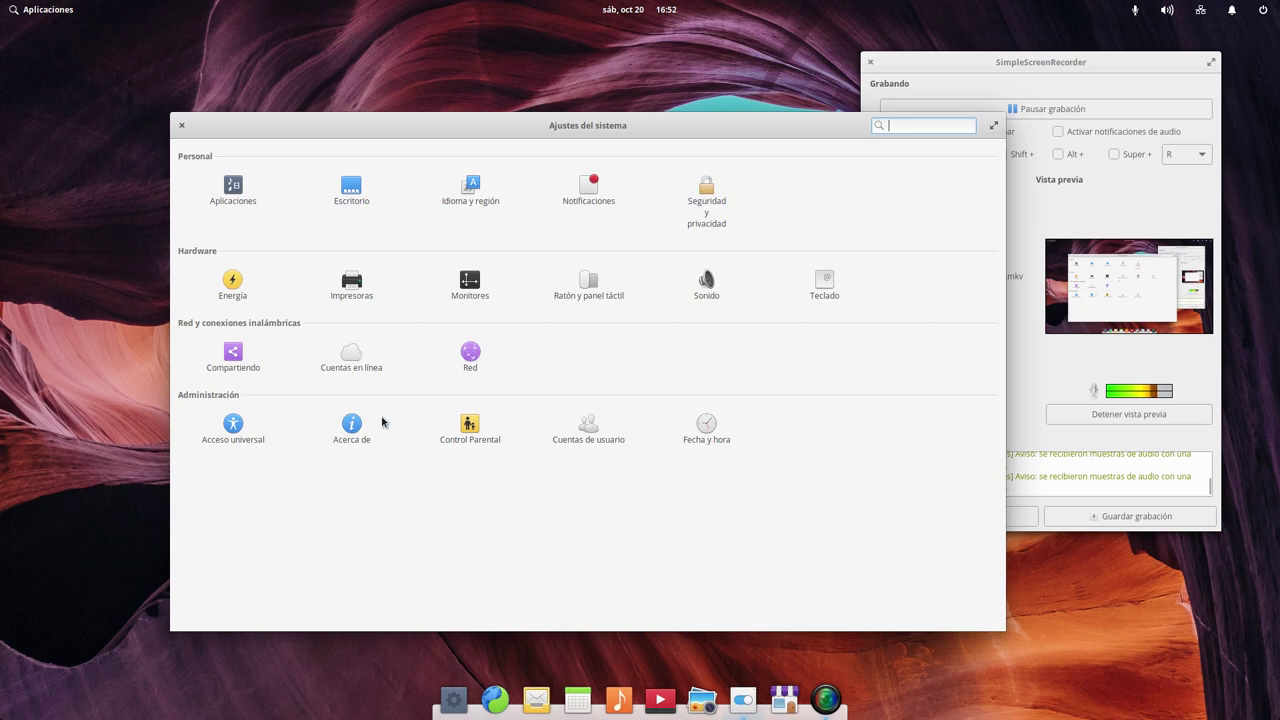
Step: View the system and hardware information under Acerca de, and close the system settings
click(342, 442)
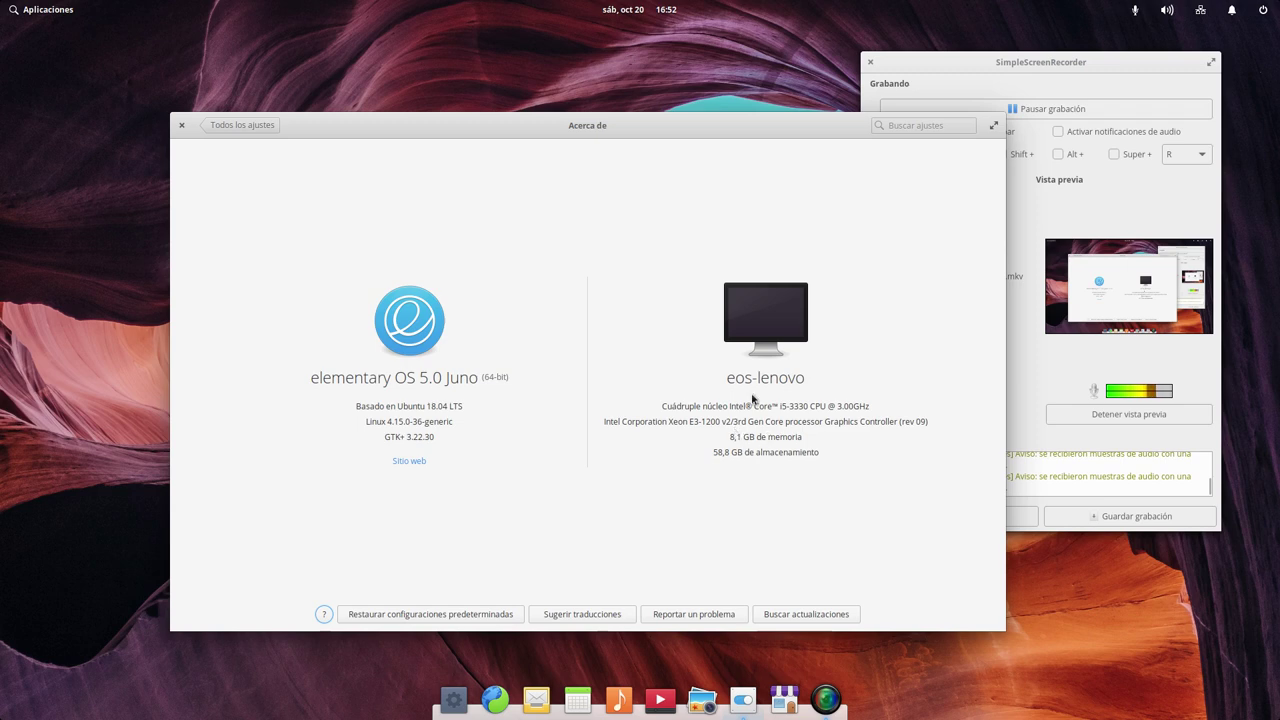
click(222, 124)
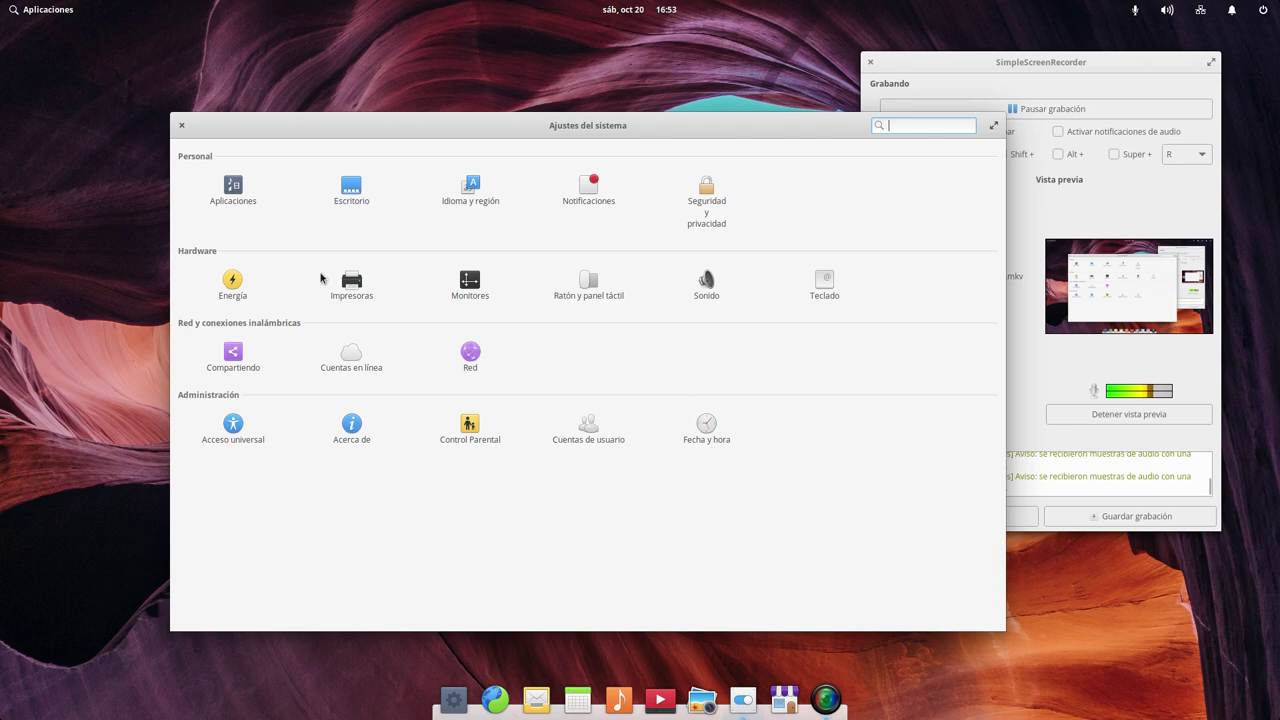
click(180, 125)
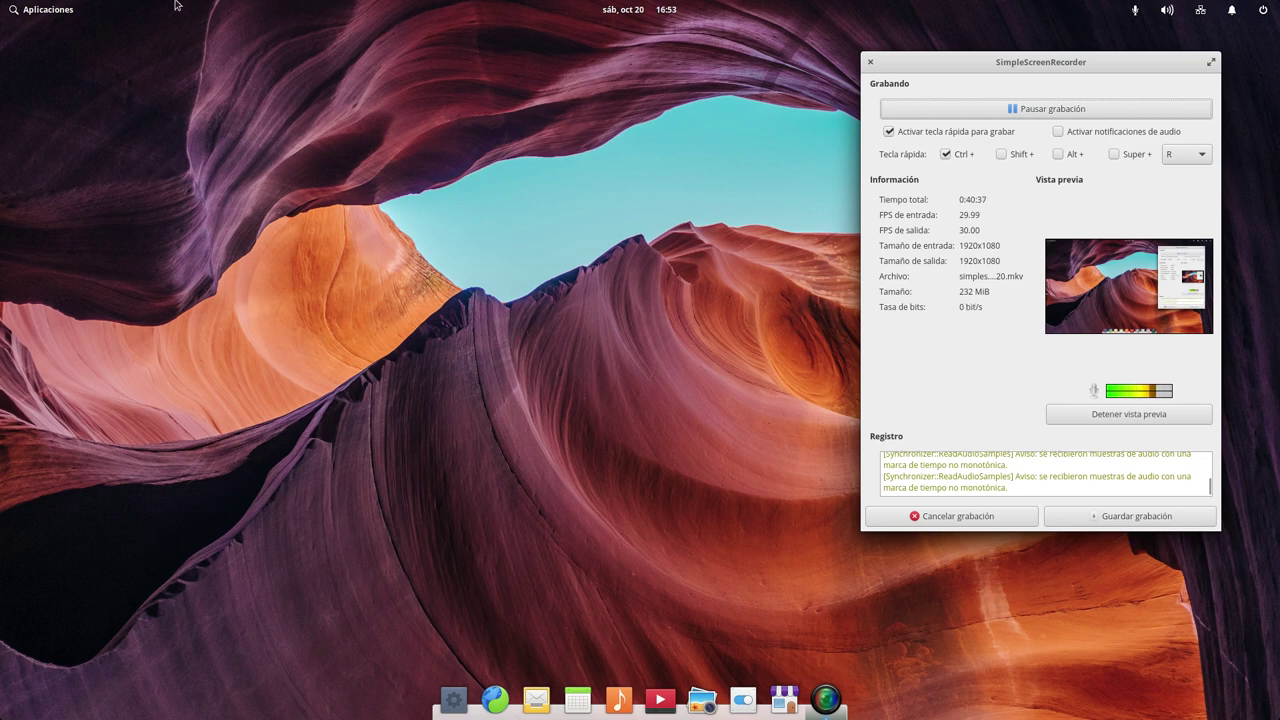
Step: Browse the file system to /etc/apt in the Archivos file manager and open sources.list in Code
click(47, 12)
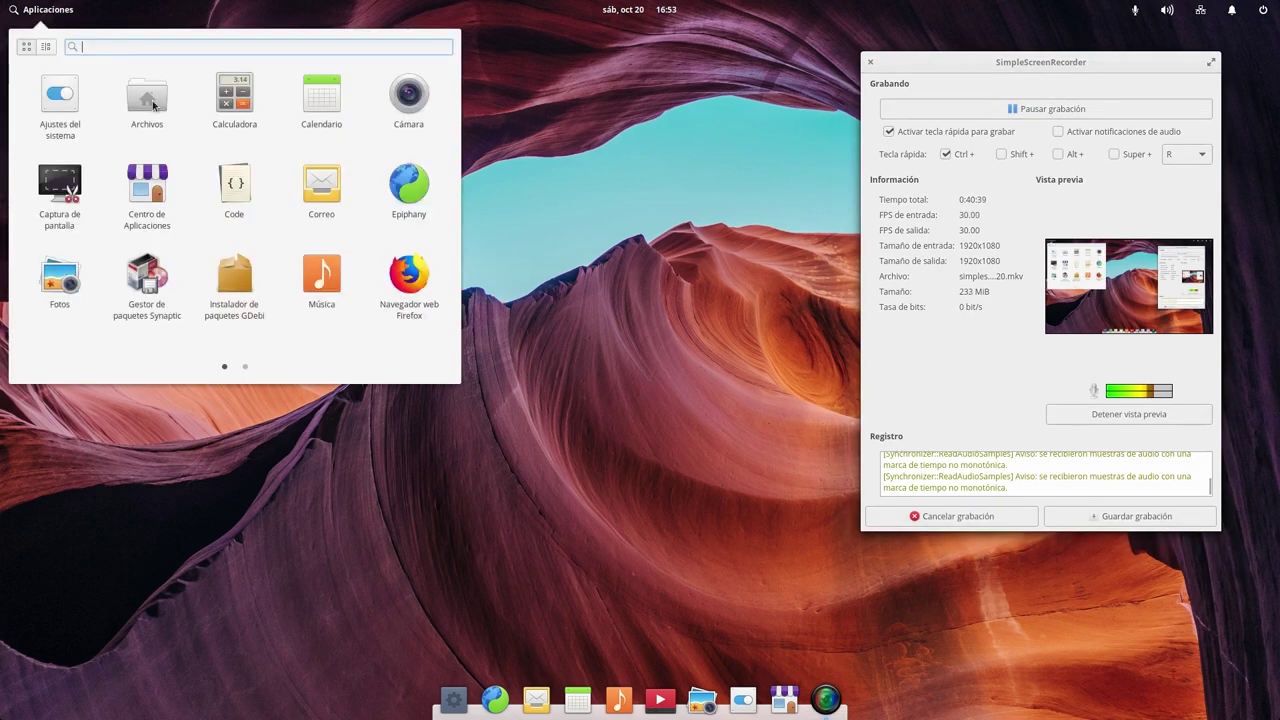
click(155, 104)
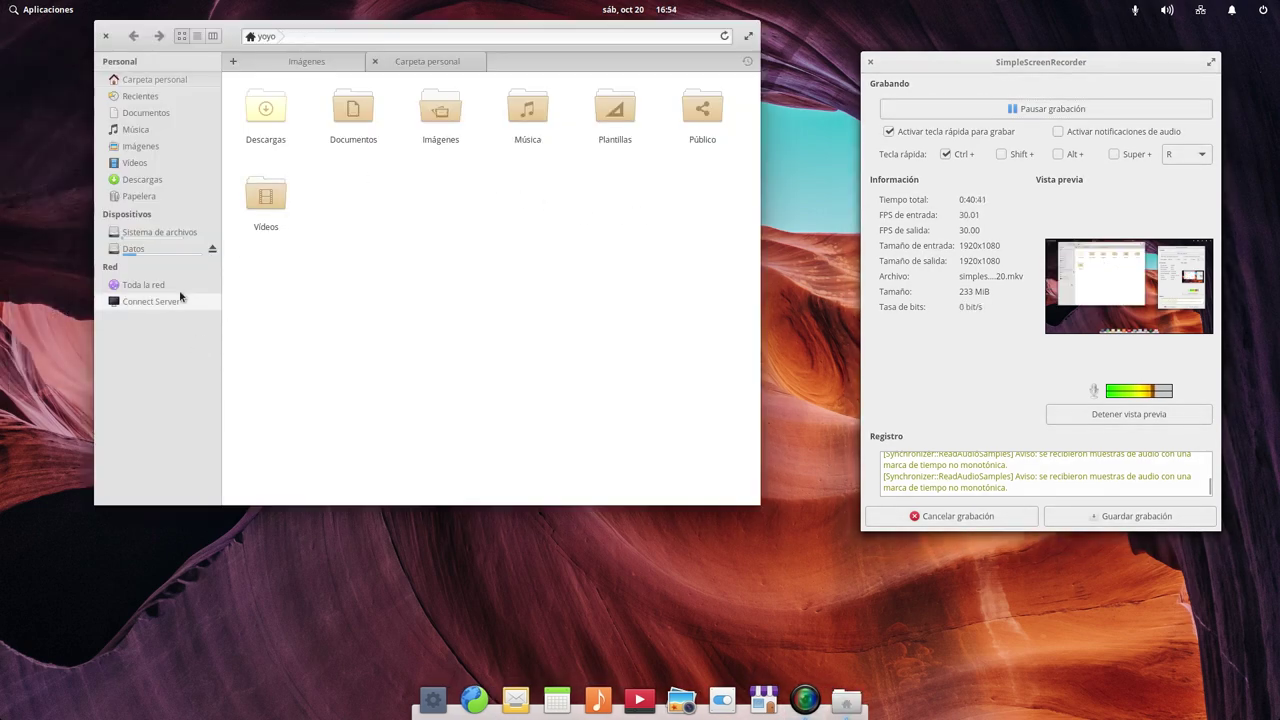
click(168, 247)
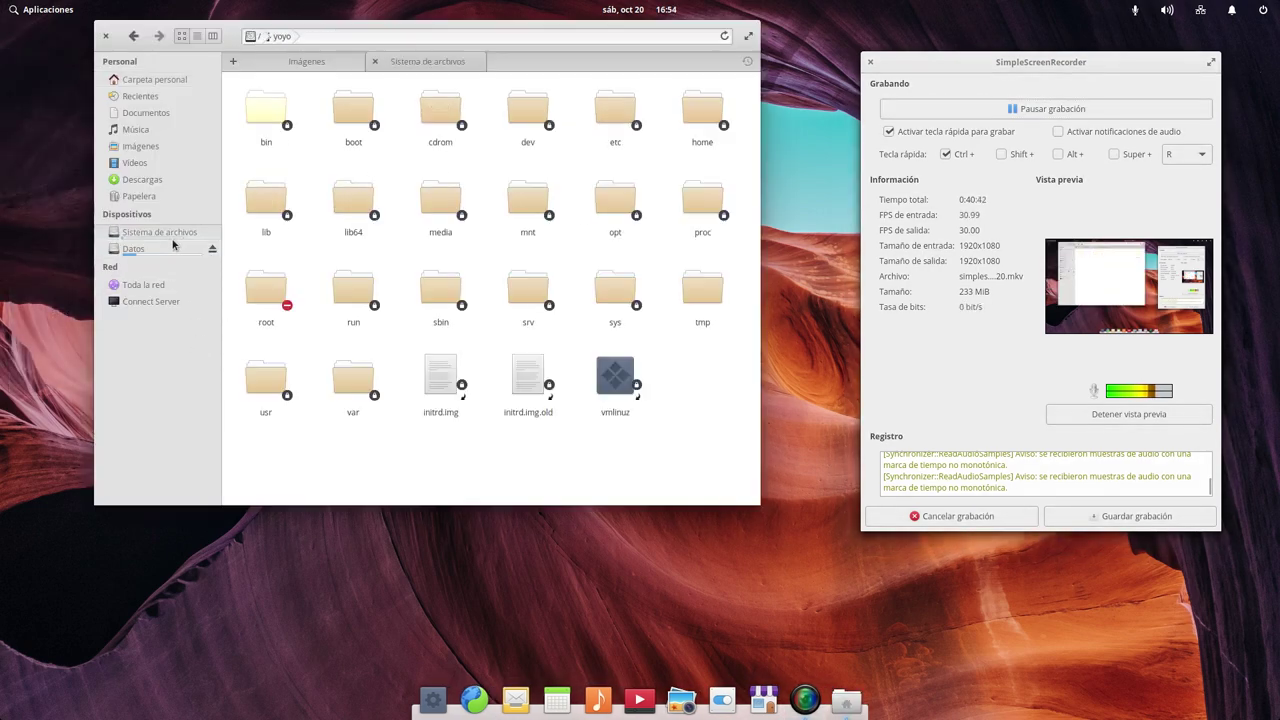
click(603, 100)
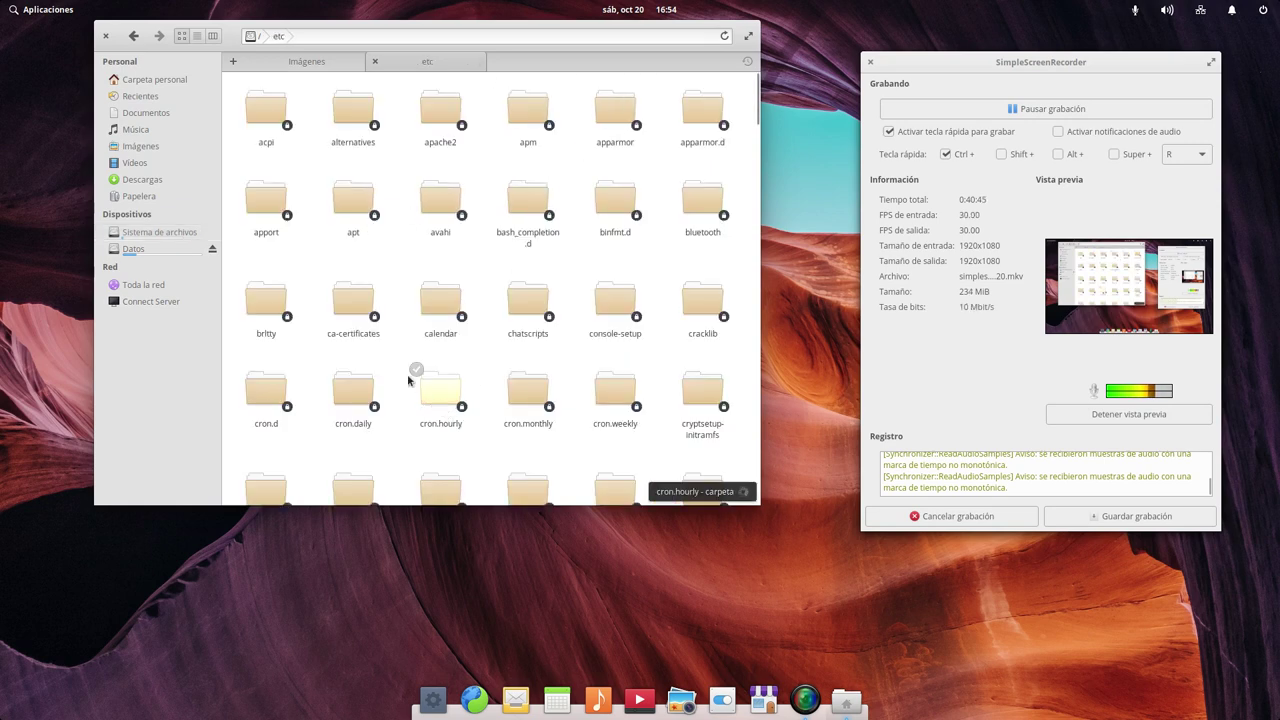
click(354, 212)
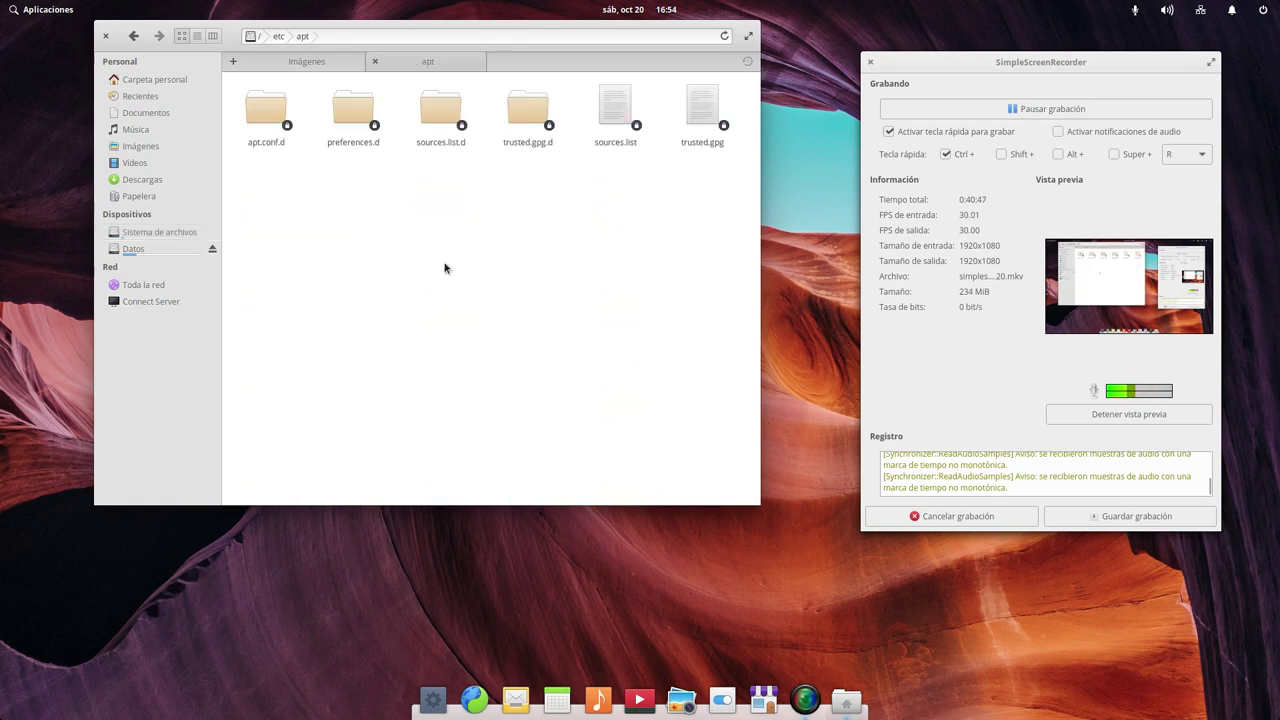
right_click(613, 116)
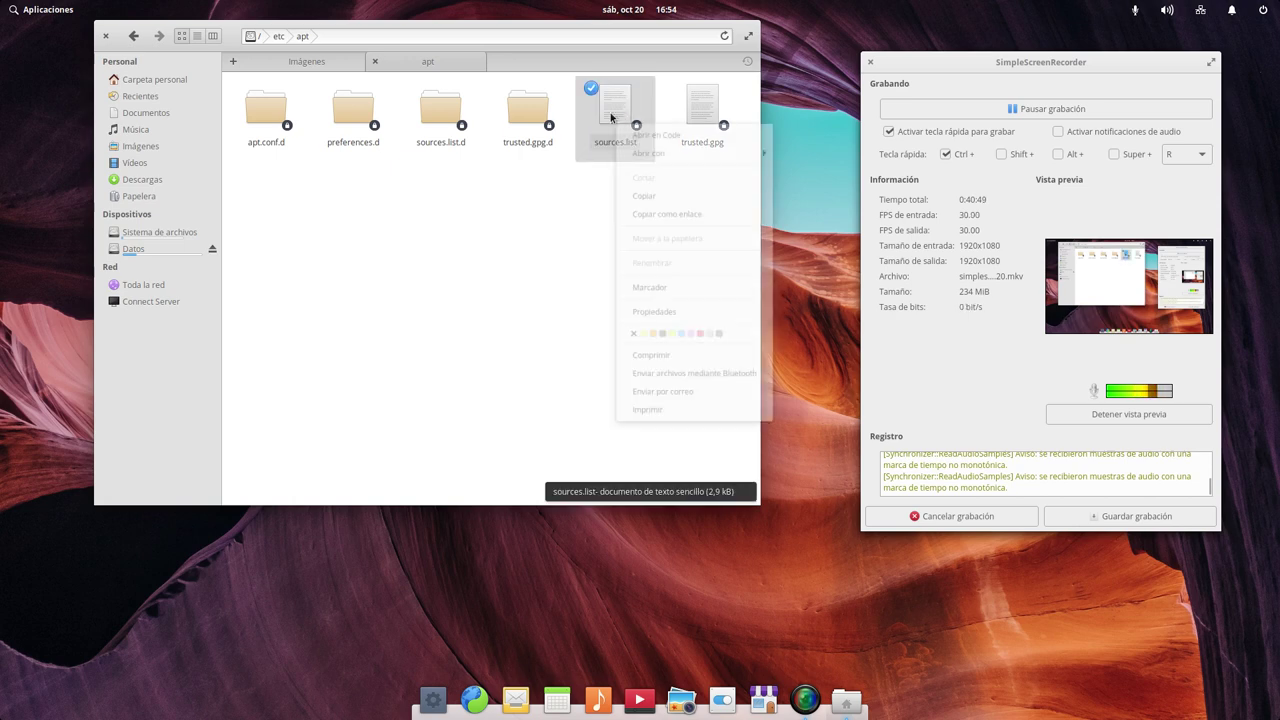
click(640, 126)
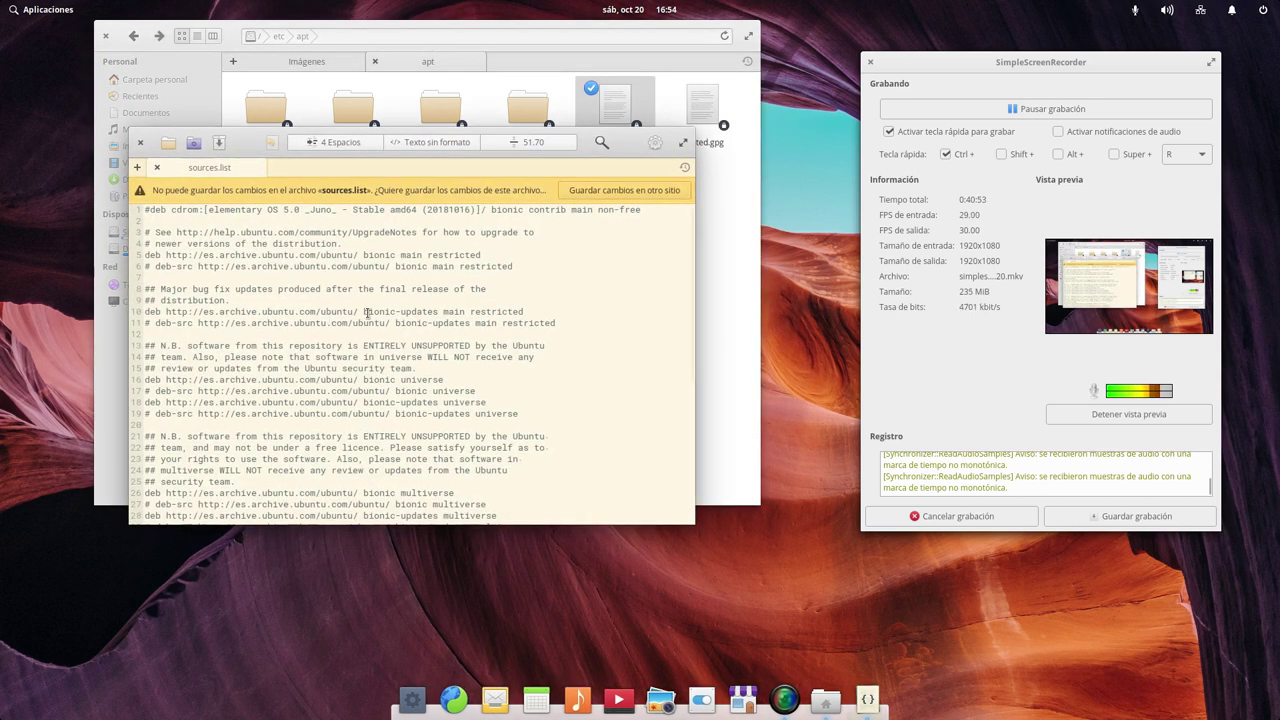
Step: Examine the repository lines in sources.list, highlighting the commented Canonical partner entry, and close the file and the editor
scroll(332, 424, down, 5)
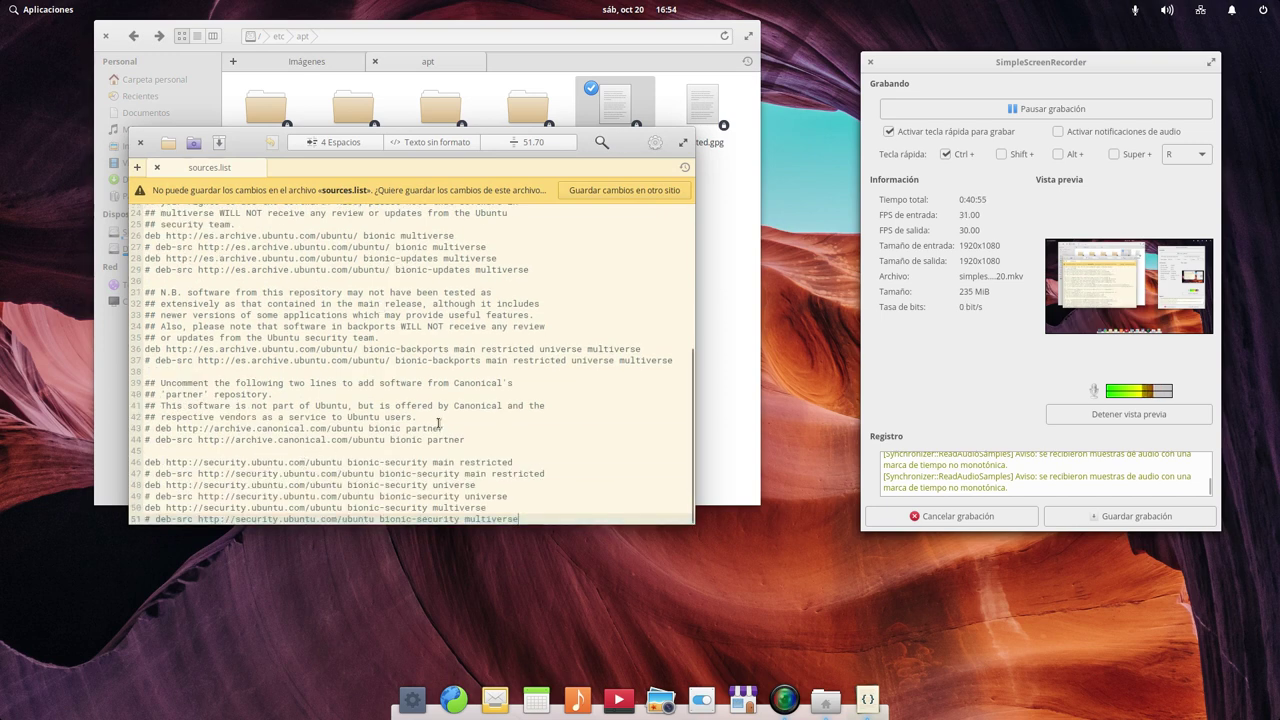
drag(443, 428, 127, 430)
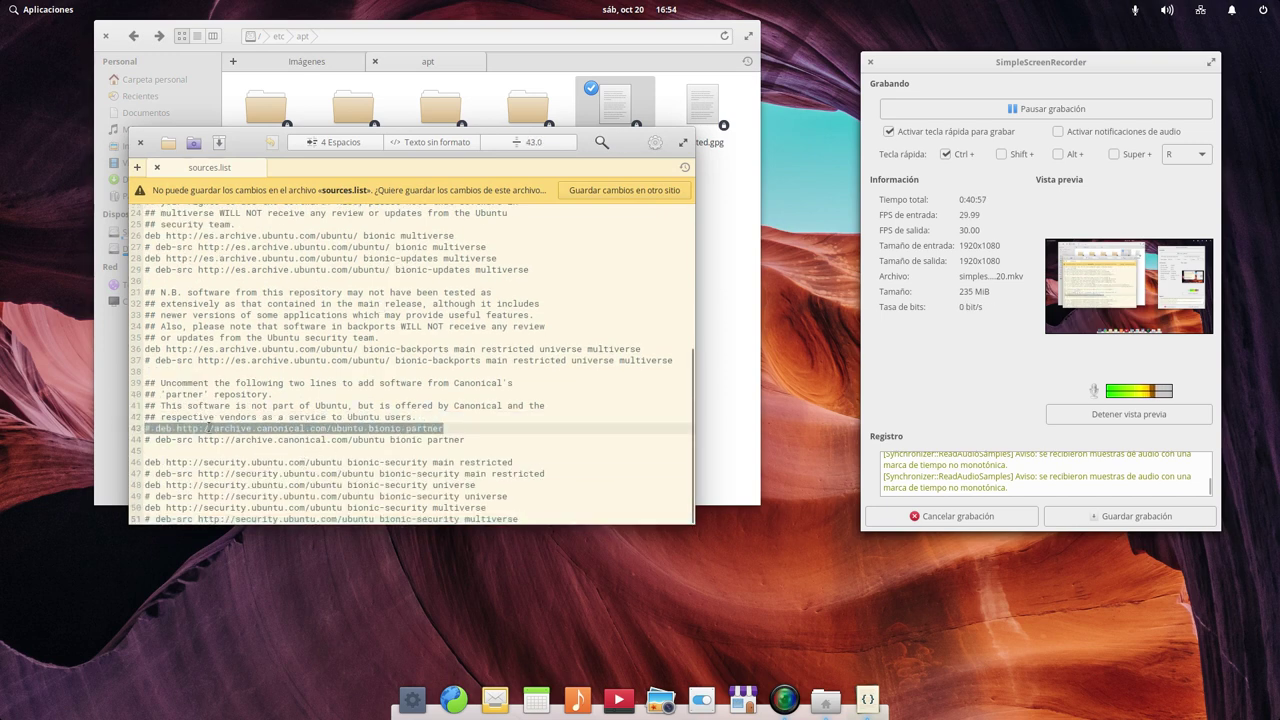
click(316, 428)
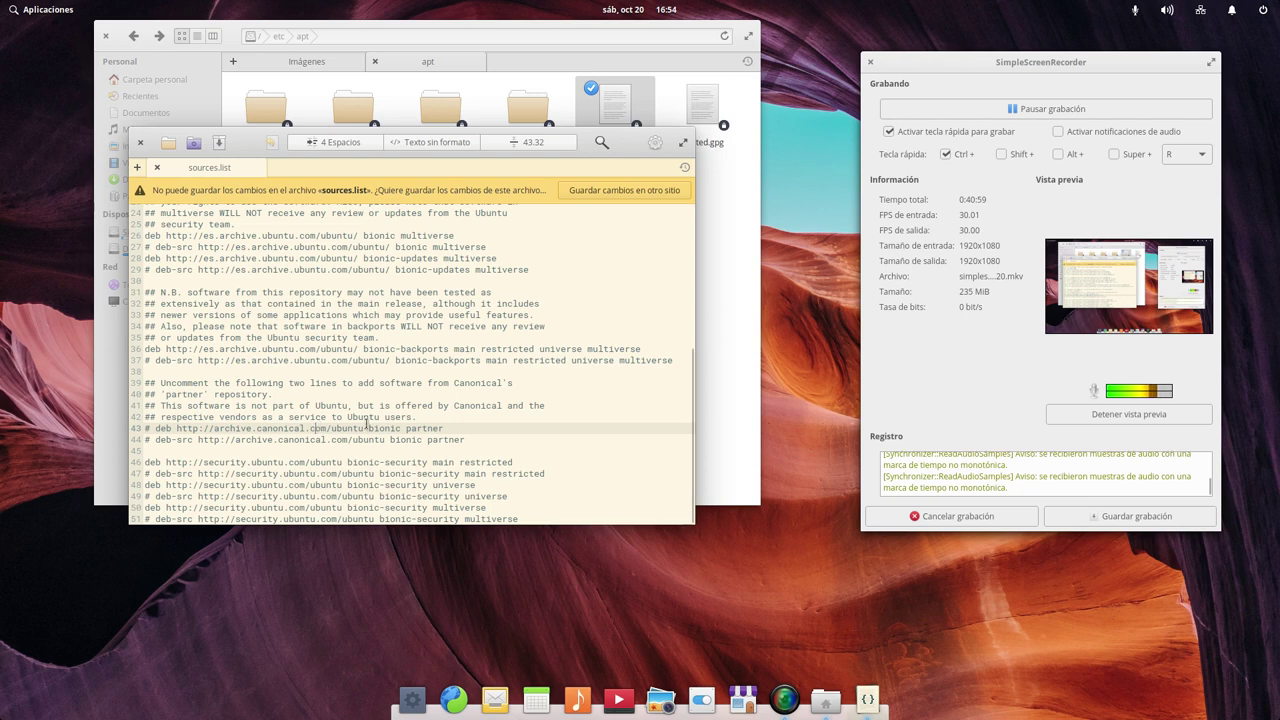
drag(450, 428, 195, 417)
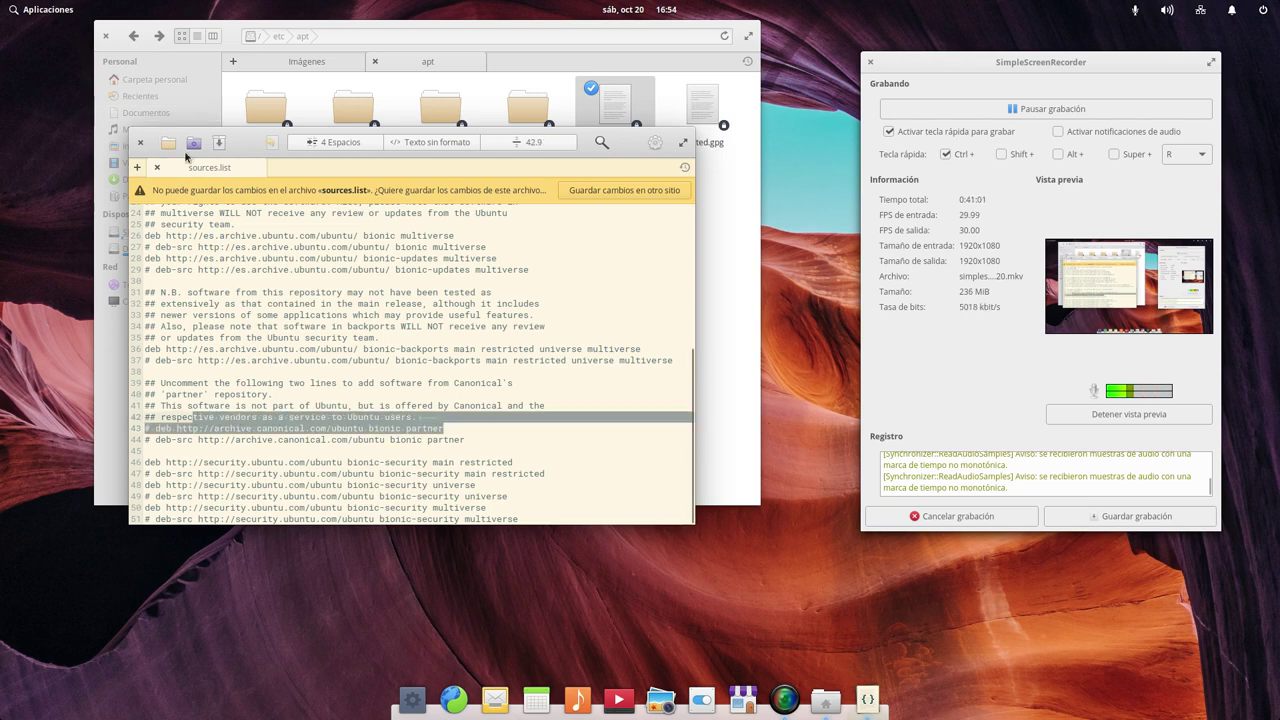
click(157, 167)
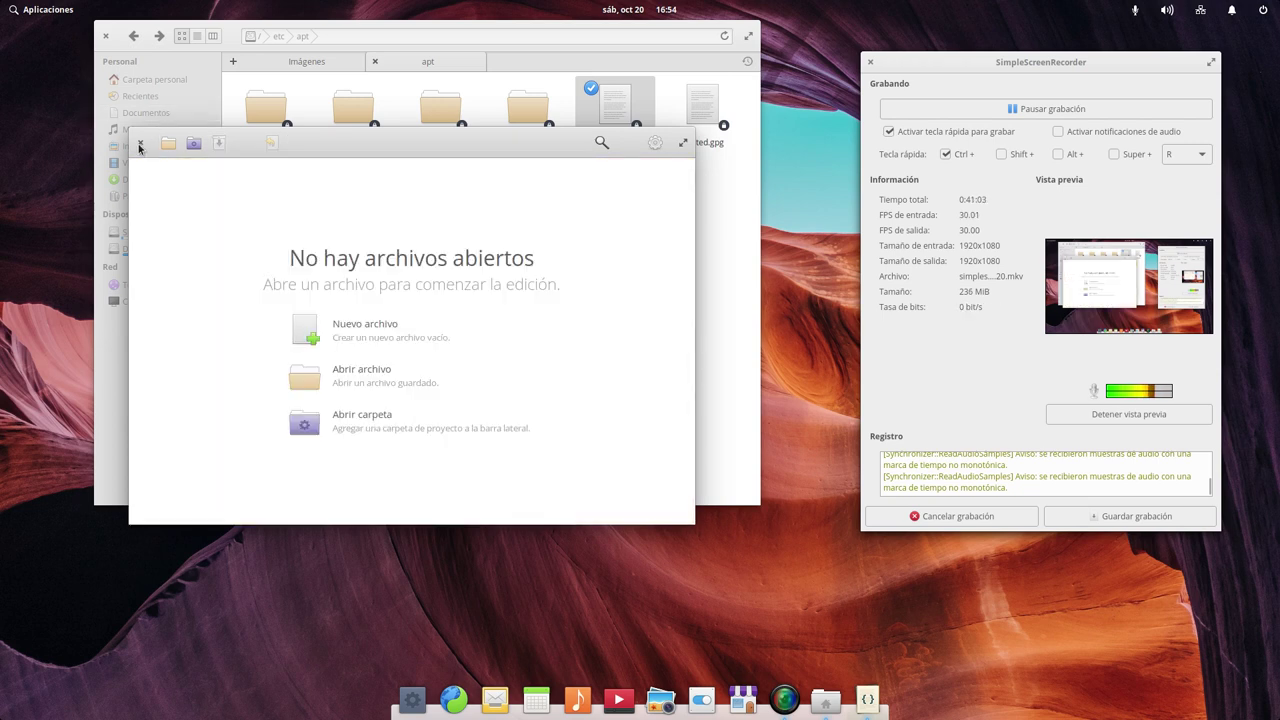
click(141, 143)
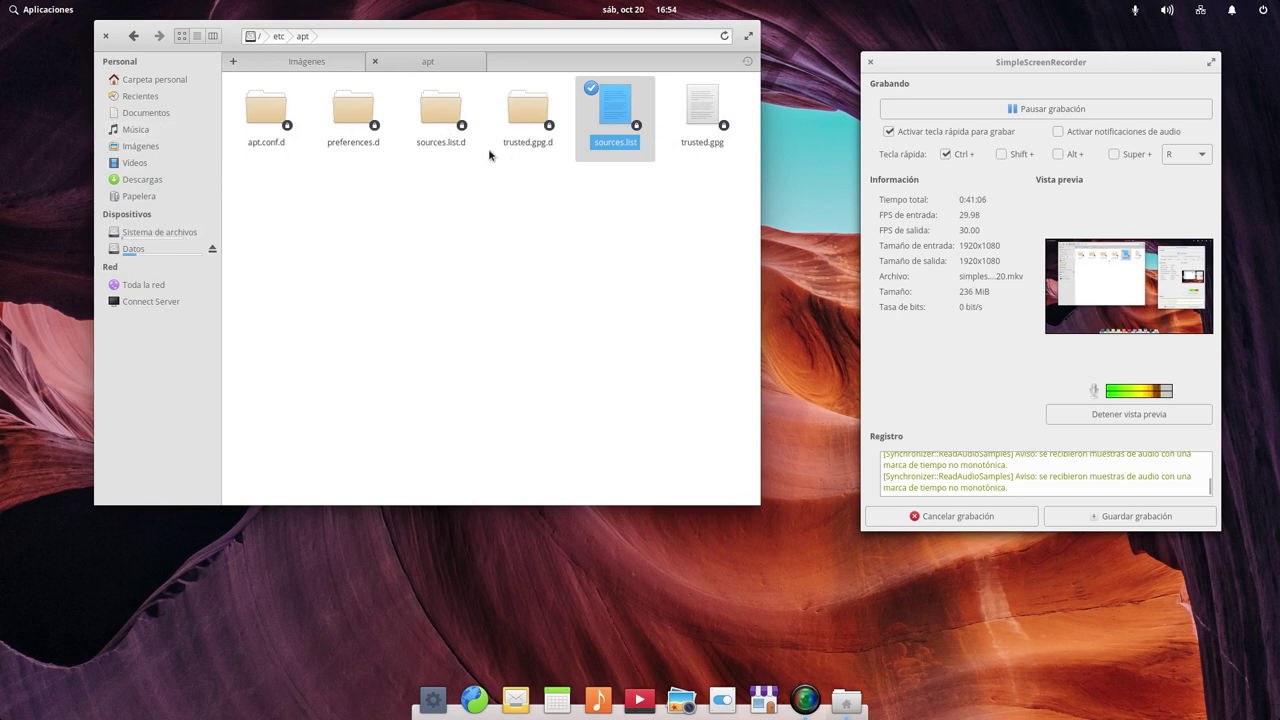
Step: View patches.list and elementary.list from the sources.list.d folder in Code, closing the editor after each
click(440, 108)
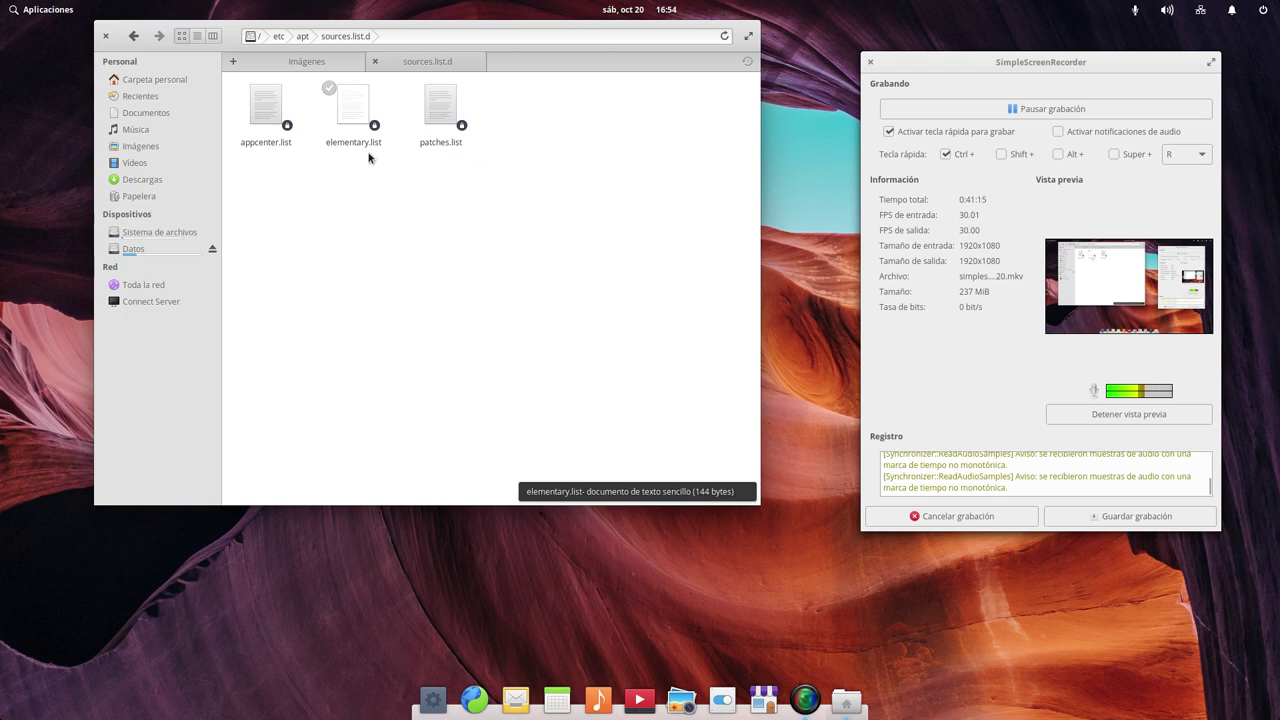
right_click(440, 117)
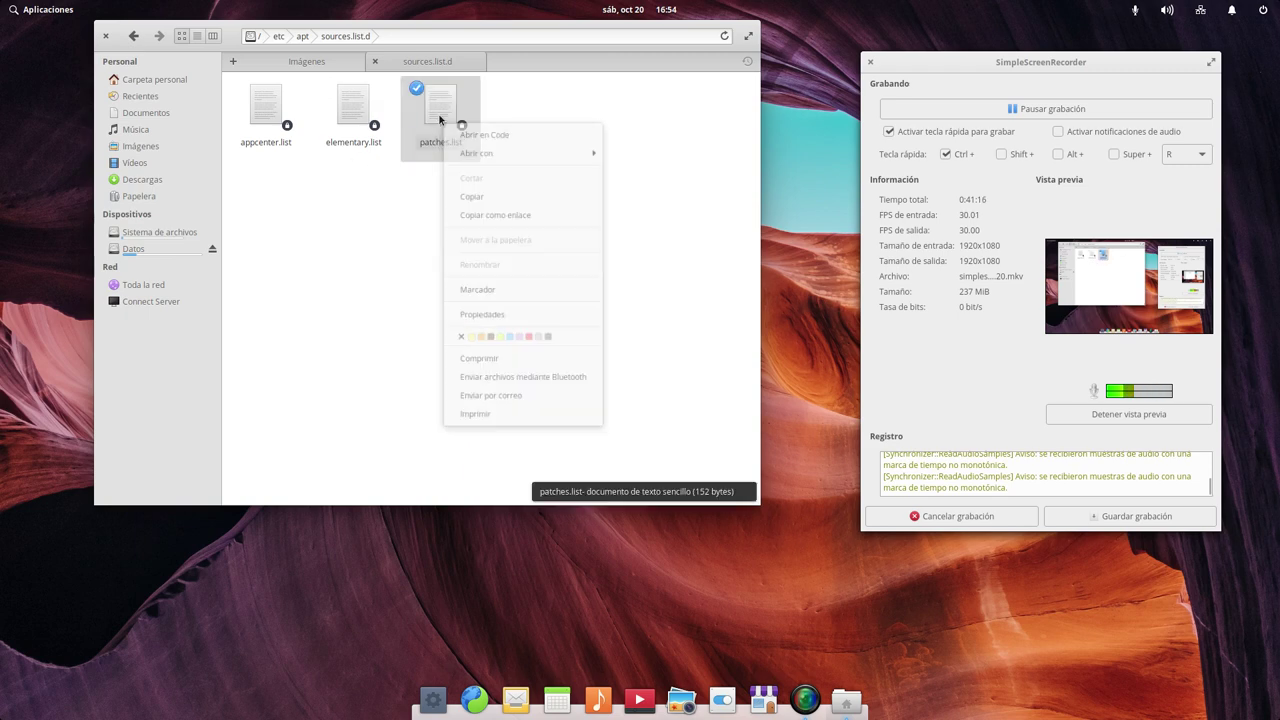
click(489, 130)
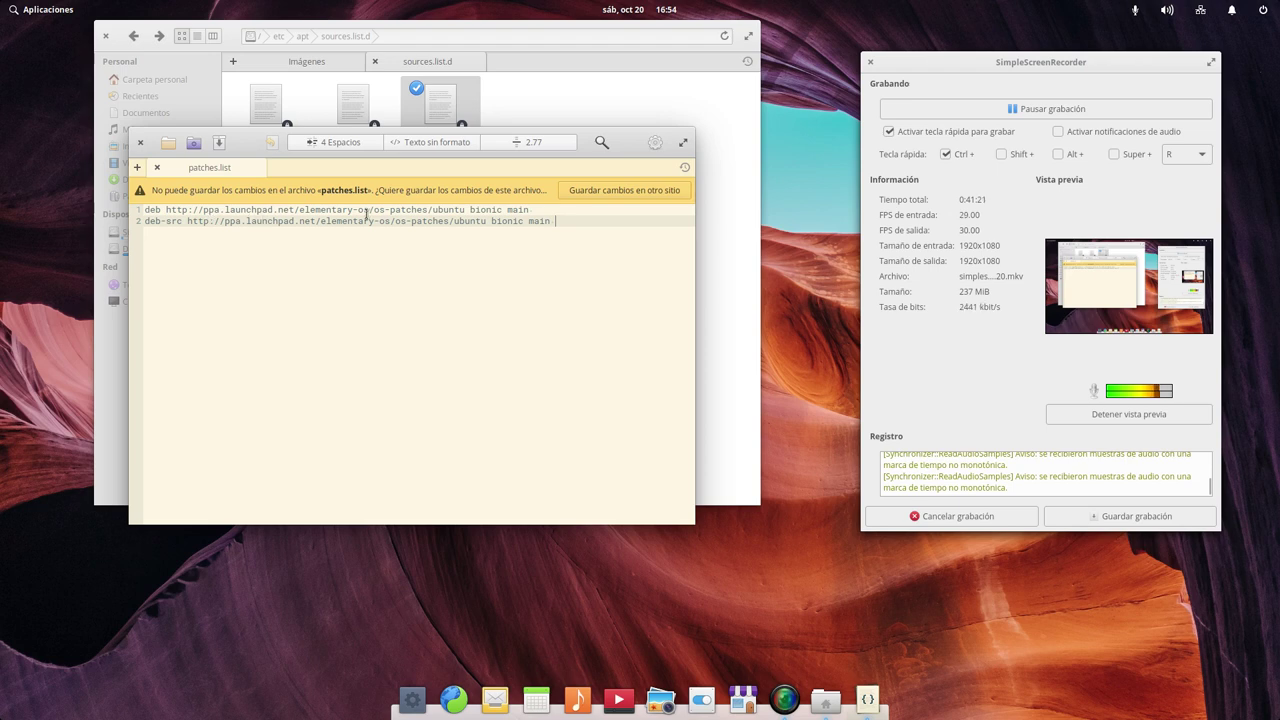
click(141, 142)
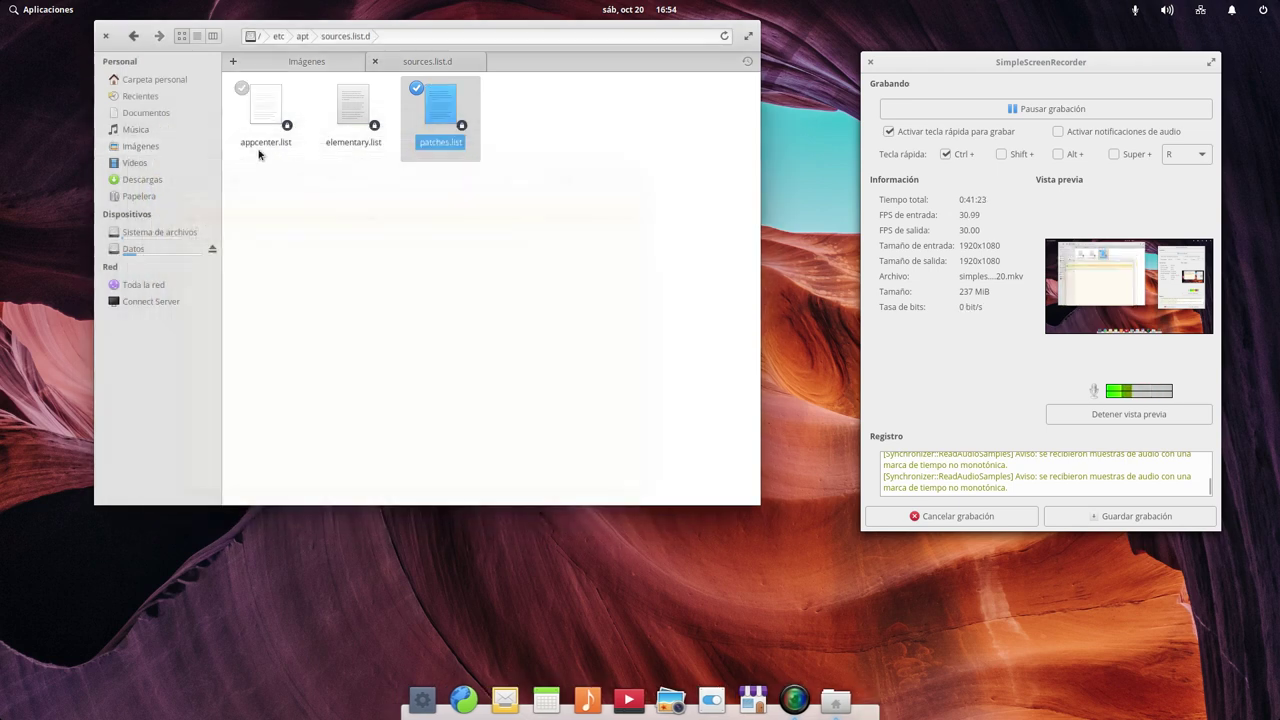
right_click(350, 109)
click(362, 115)
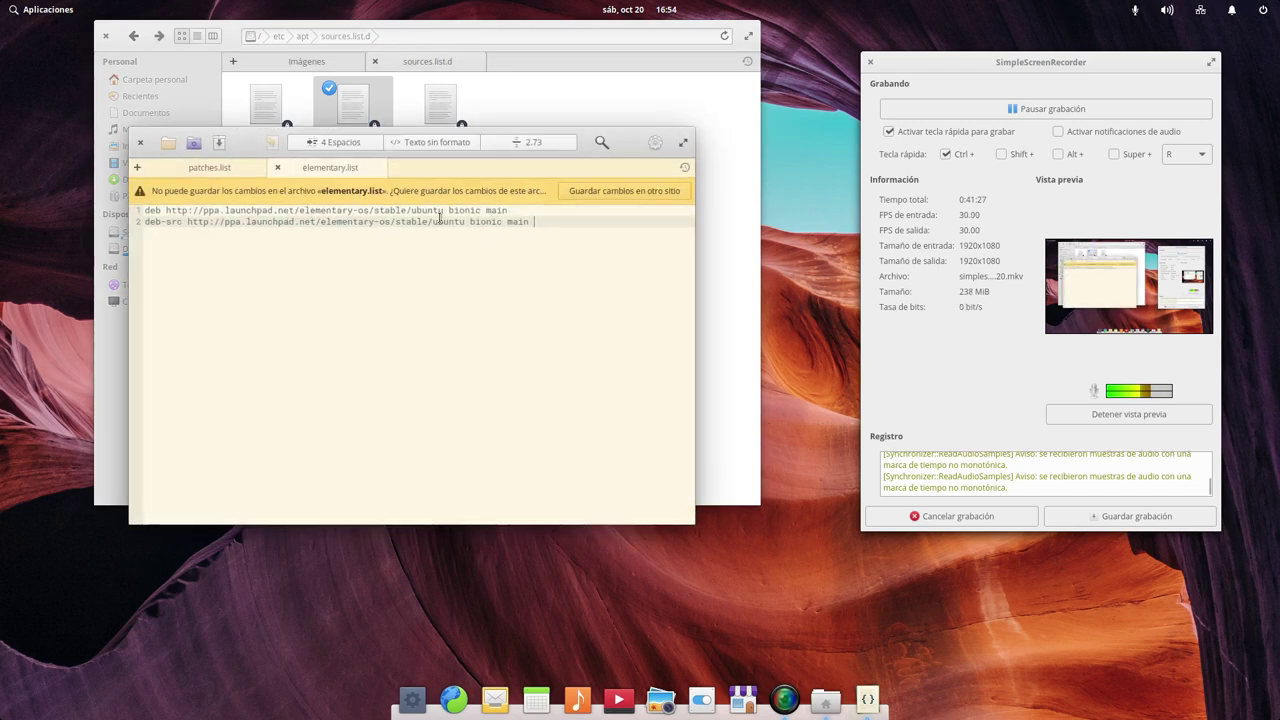
click(141, 142)
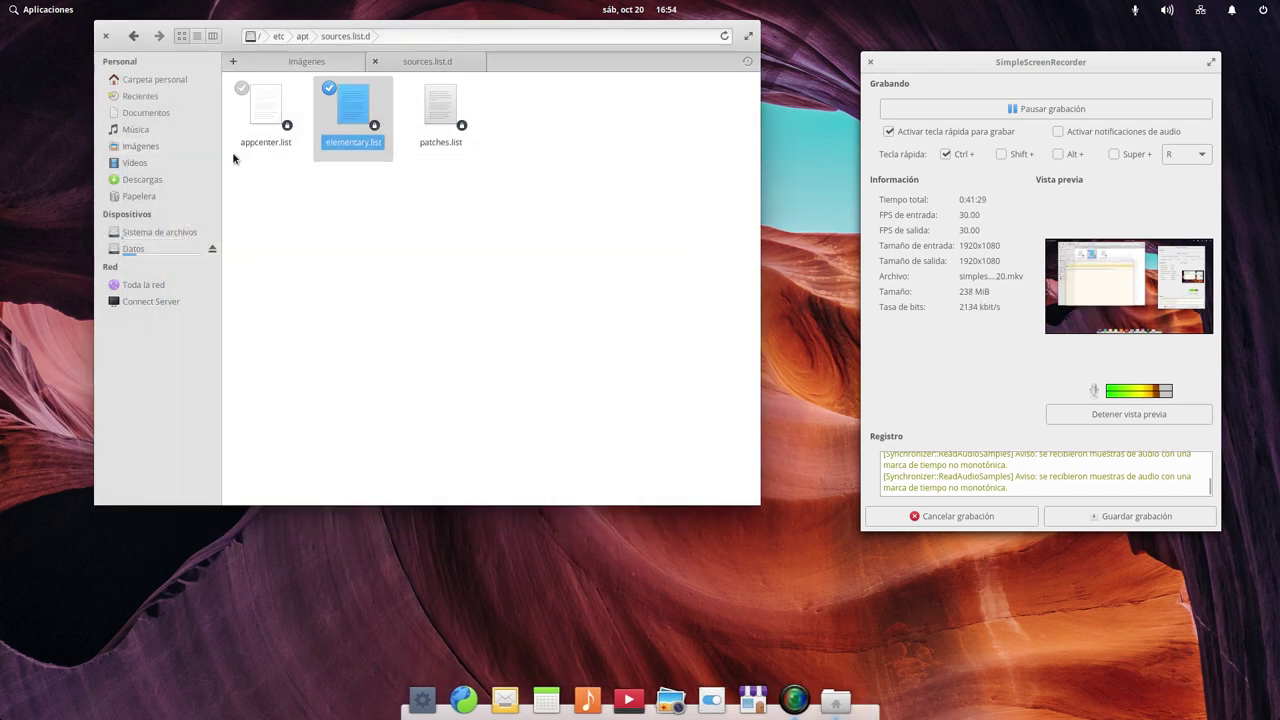
Step: View the repository line in appcenter.list with Code, and close the editor and the file manager
right_click(264, 114)
click(285, 127)
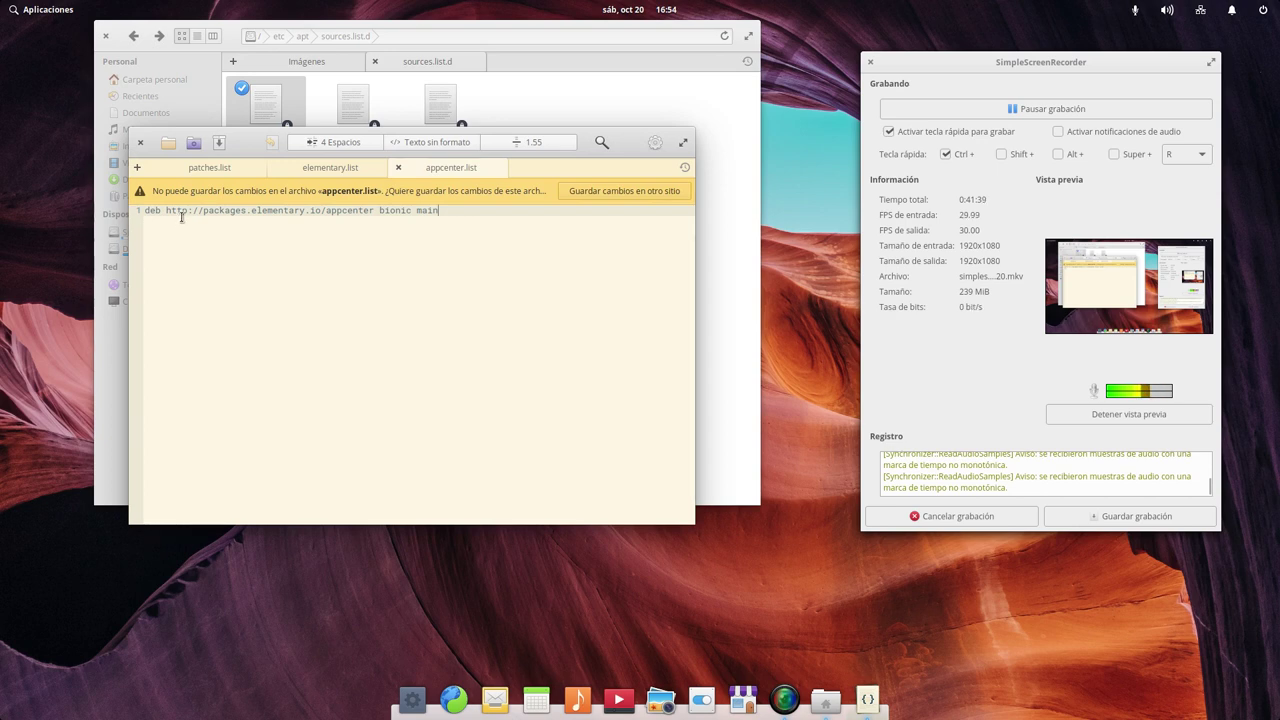
click(142, 146)
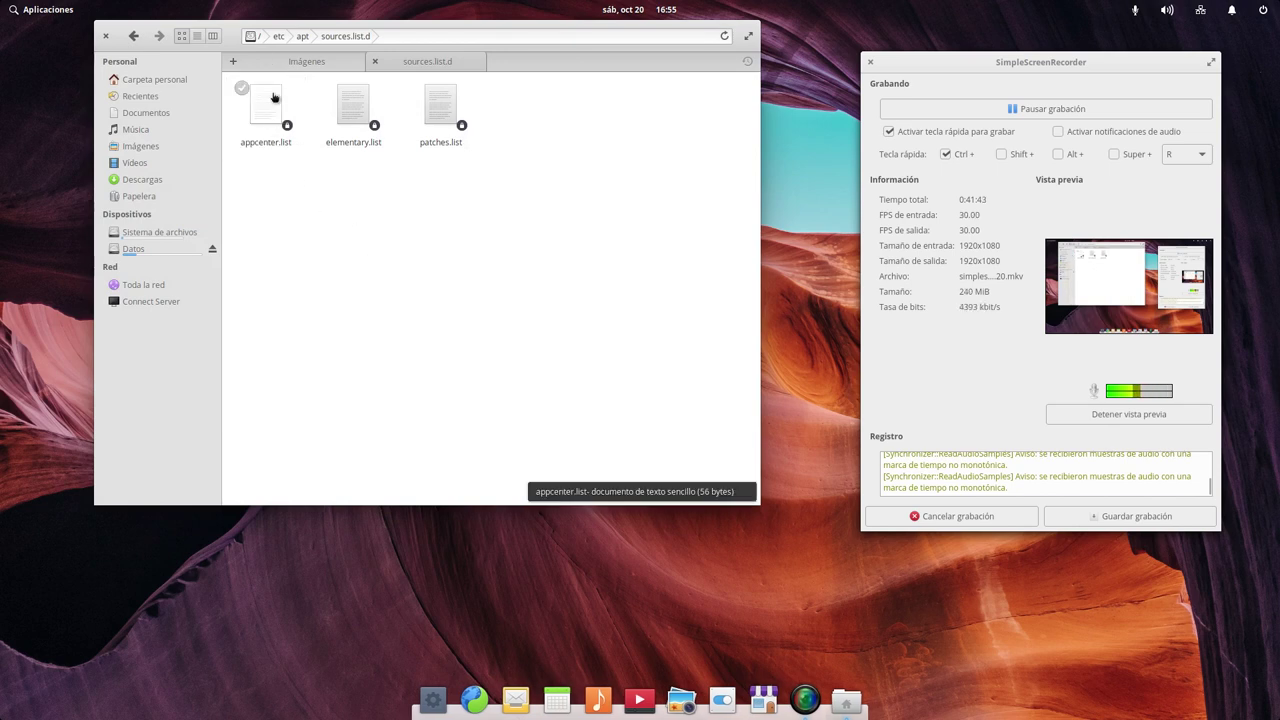
click(105, 35)
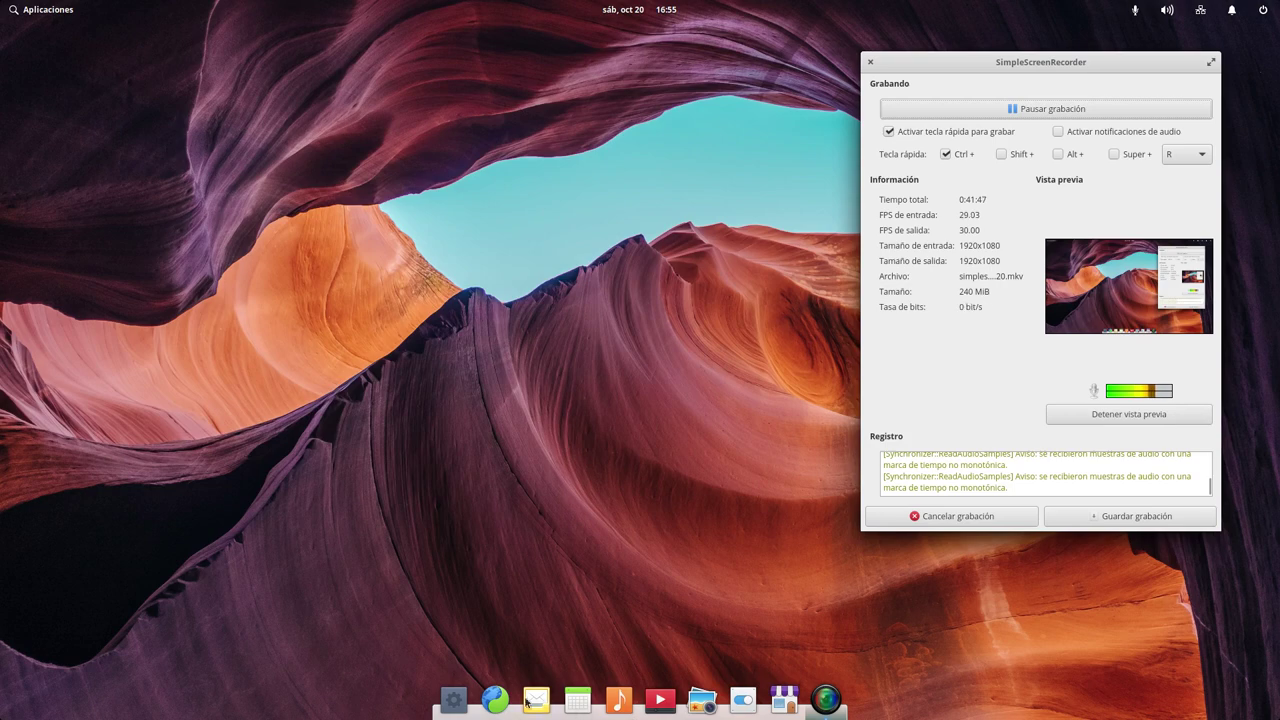
Step: Switch to the Epiphany browser and show the "Pague lo que desee" payment options on the elementary.io page
click(495, 700)
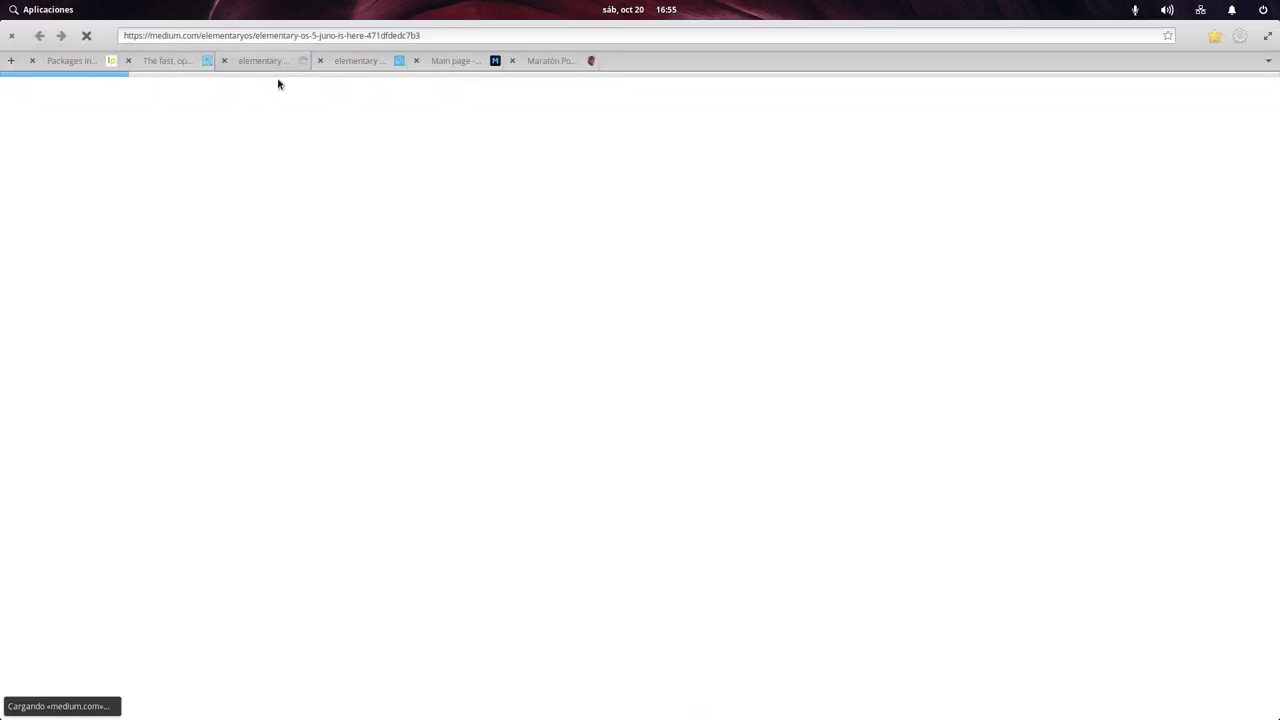
click(180, 60)
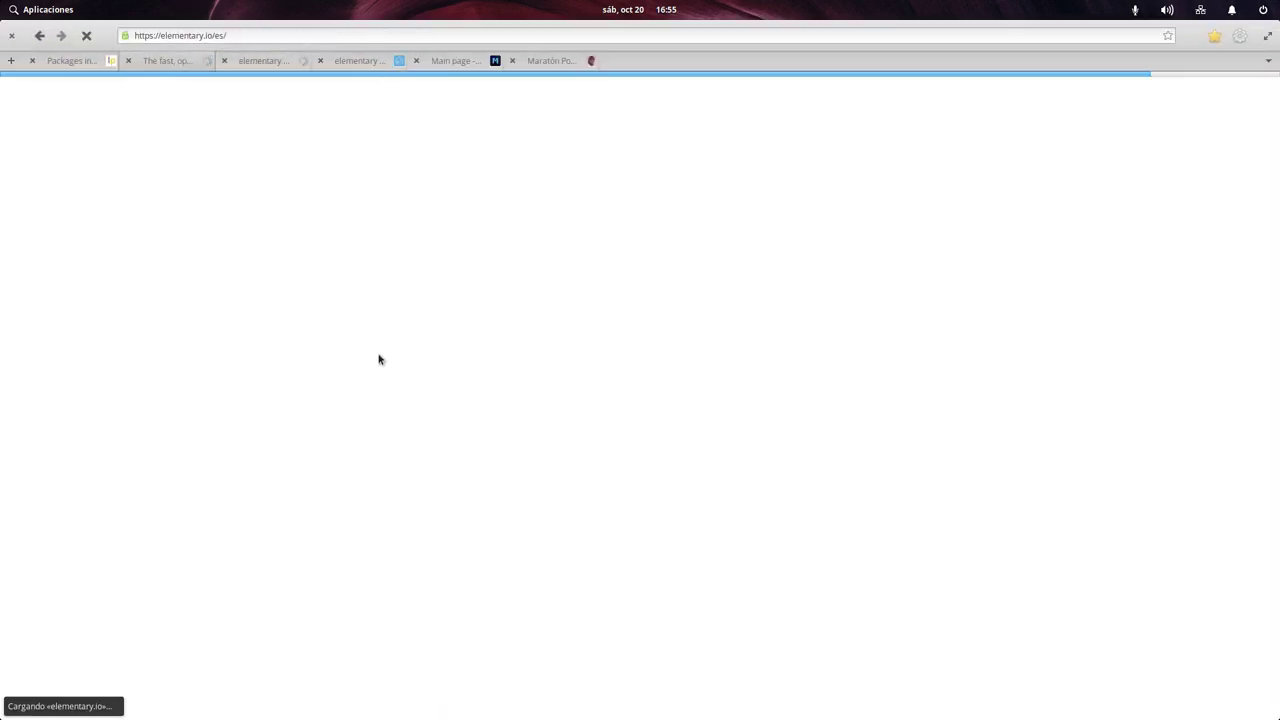
scroll(399, 377, down, 2)
scroll(399, 380, down, 5)
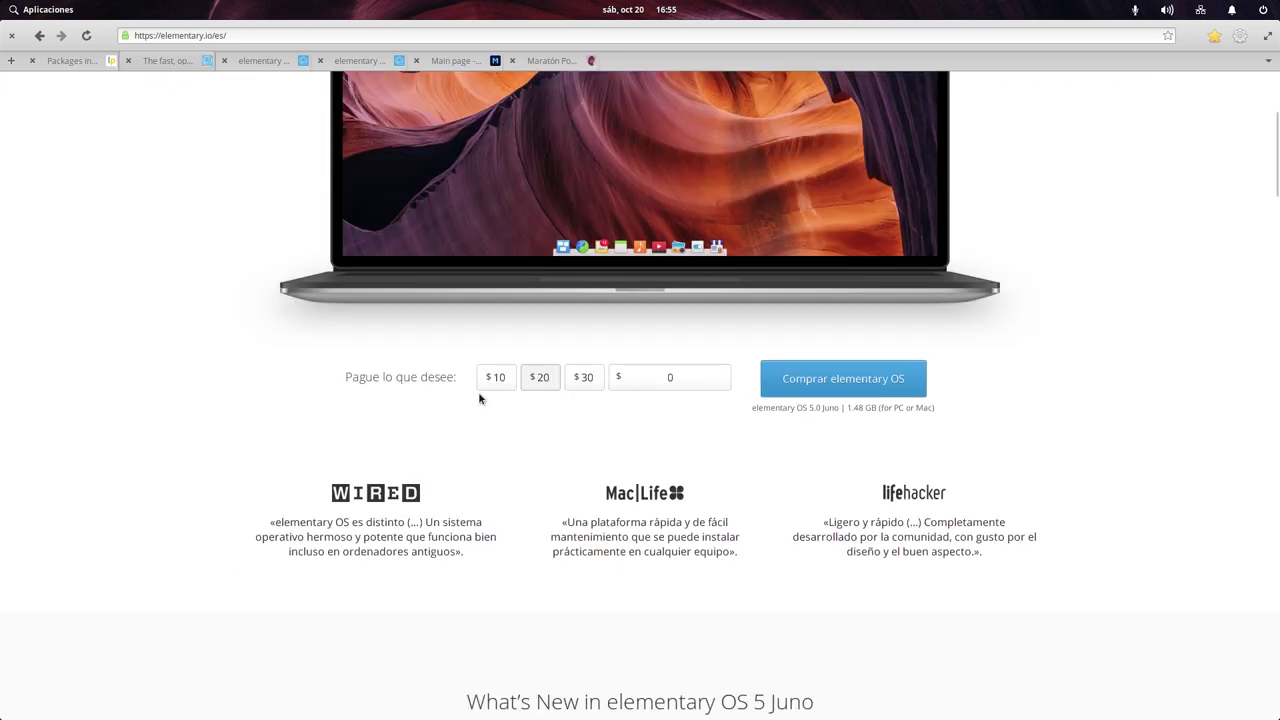
Step: Enter a custom payment amount of 500 dollars for elementary OS, and clear the amount
click(672, 377)
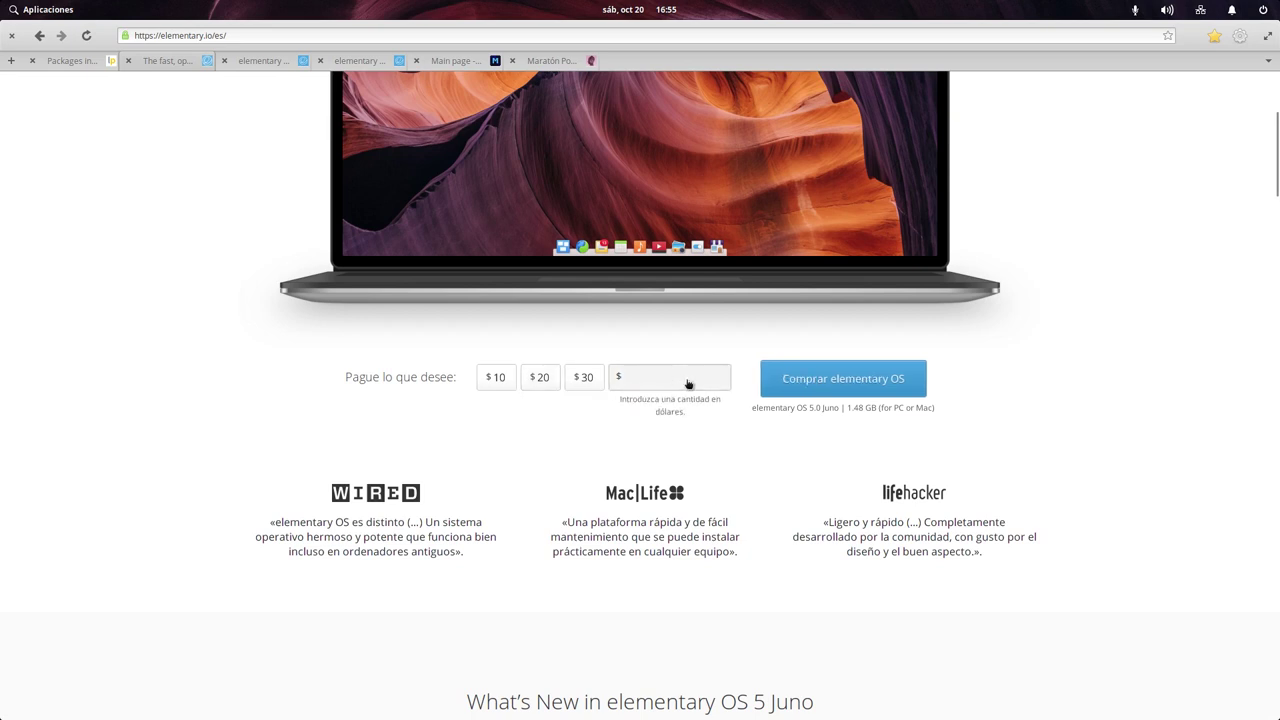
text(500)
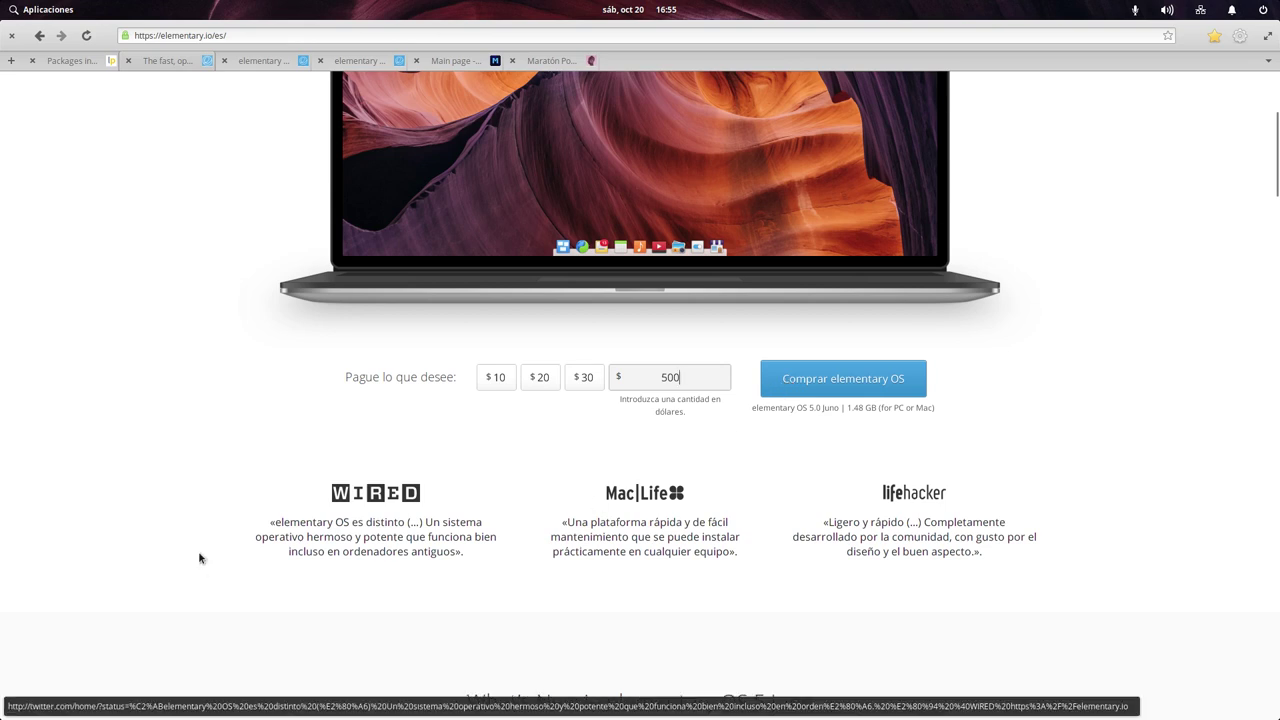
key(BackSpace)
key(BackSpace)
key(BackSpace)
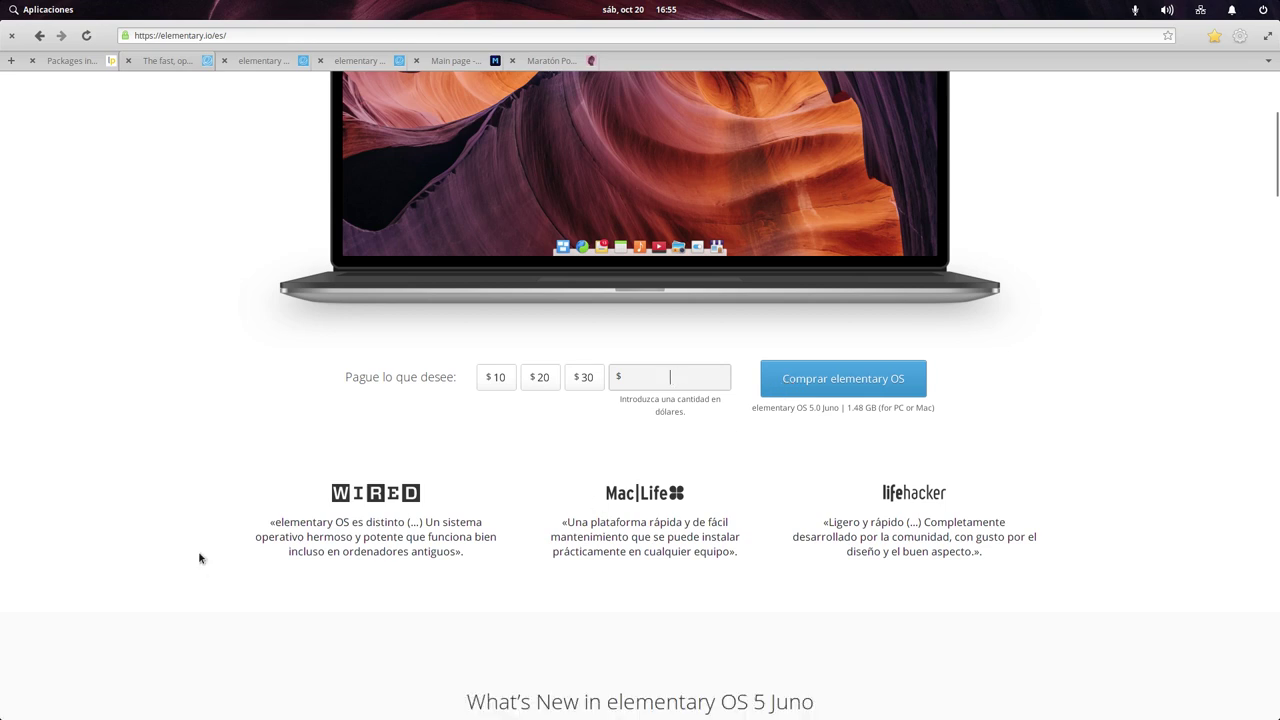
Step: Try a custom payment amount of 1000 dollars, and empty the amount field again
text(1000)
key(BackSpace)
key(BackSpace)
key(BackSpace)
key(BackSpace)
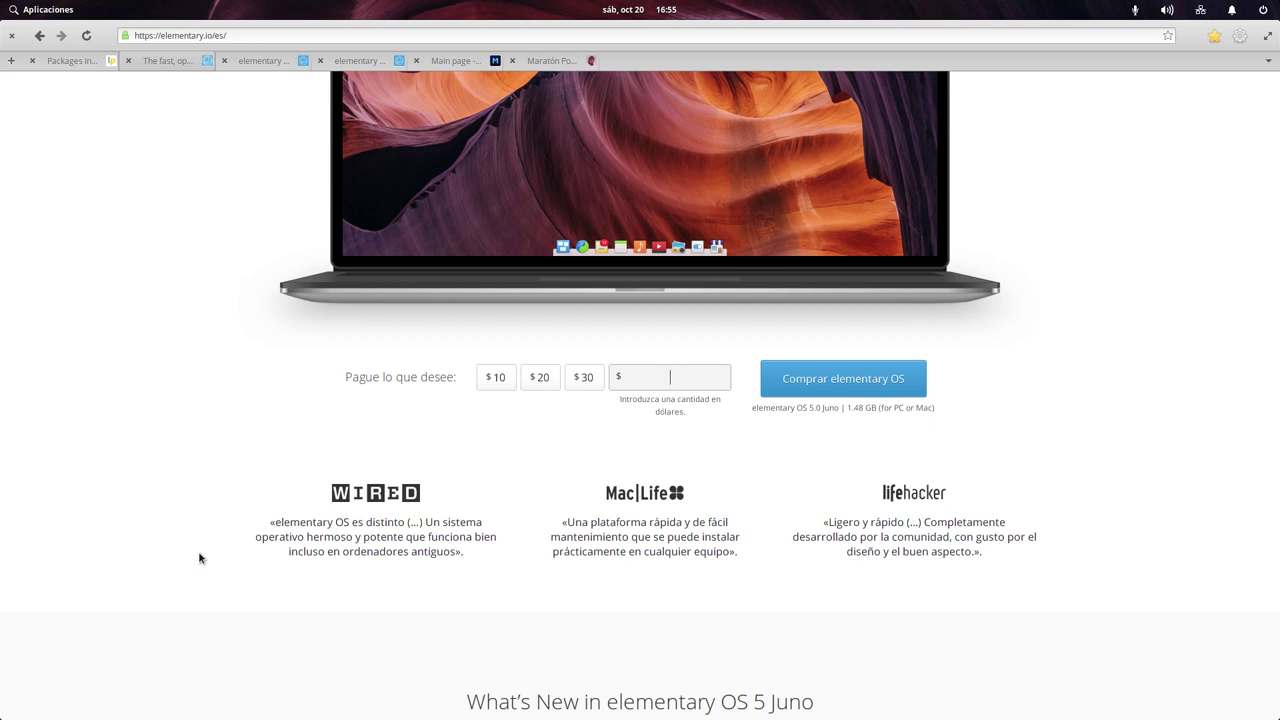